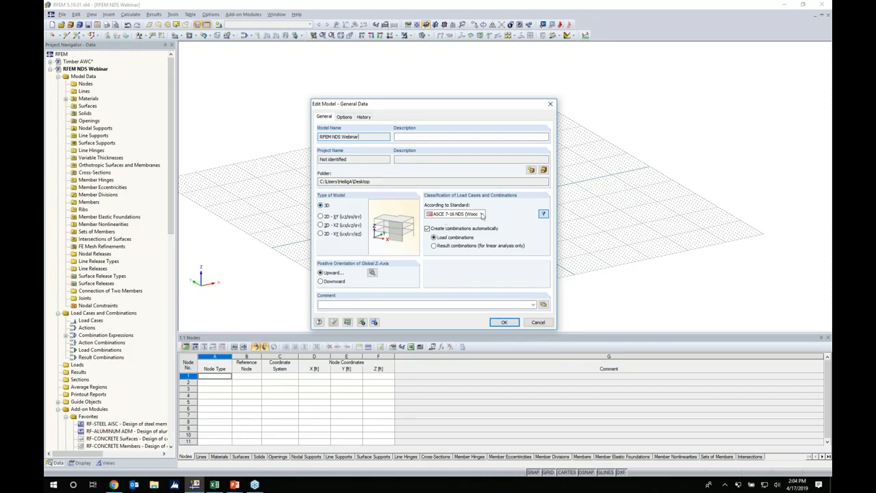
Confirm the model's general data with the ASCE 7-16 NDS (Wood) standard and automatically created load combinations.
left_click(482, 213)
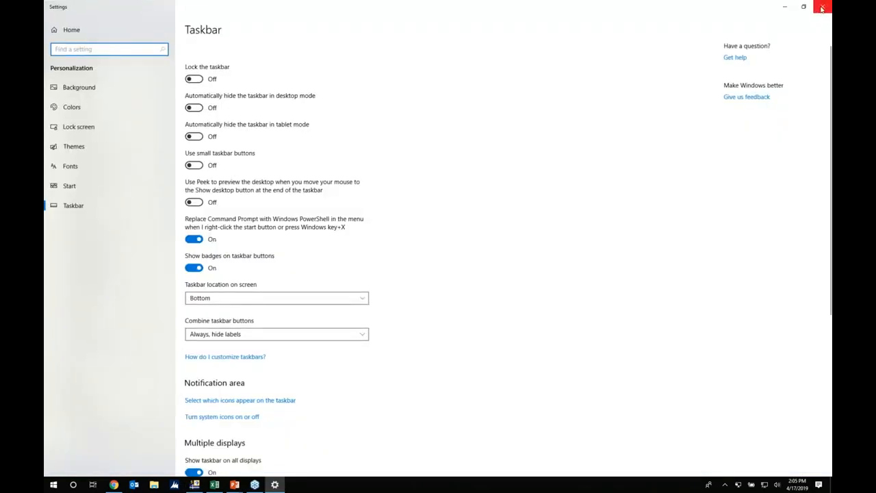
left_click(822, 5)
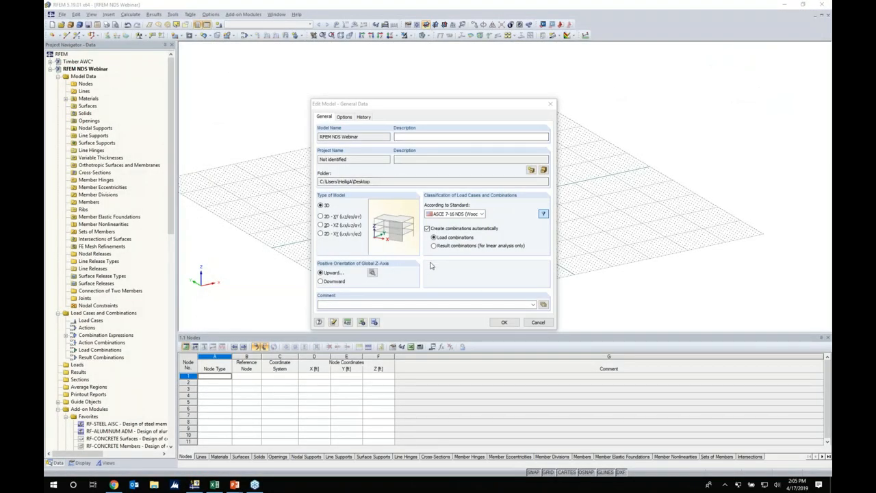
left_click(504, 321)
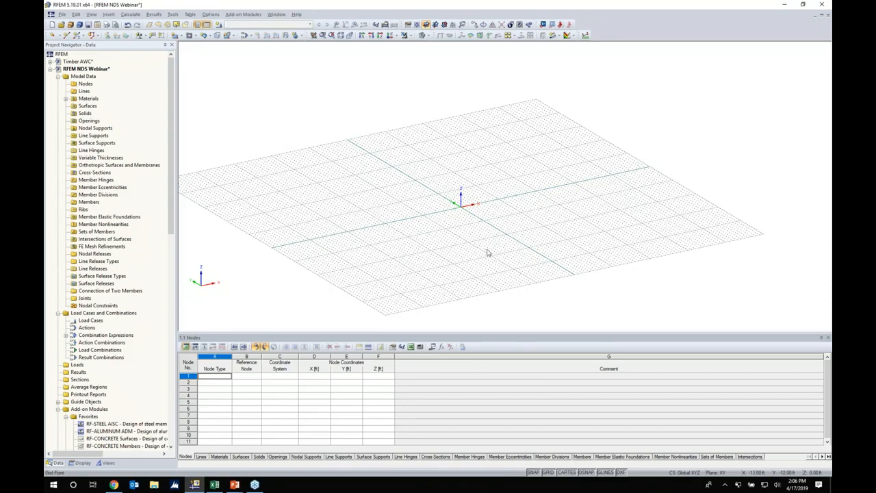
Extend the work plane grid to 100 grid points in both the positive and negative sense of directions 1 and 2.
right_click(547, 473)
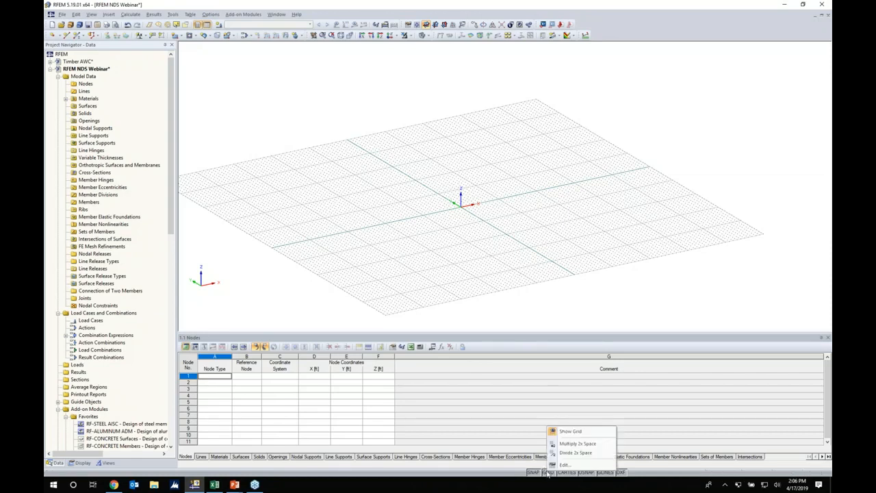
left_click(563, 465)
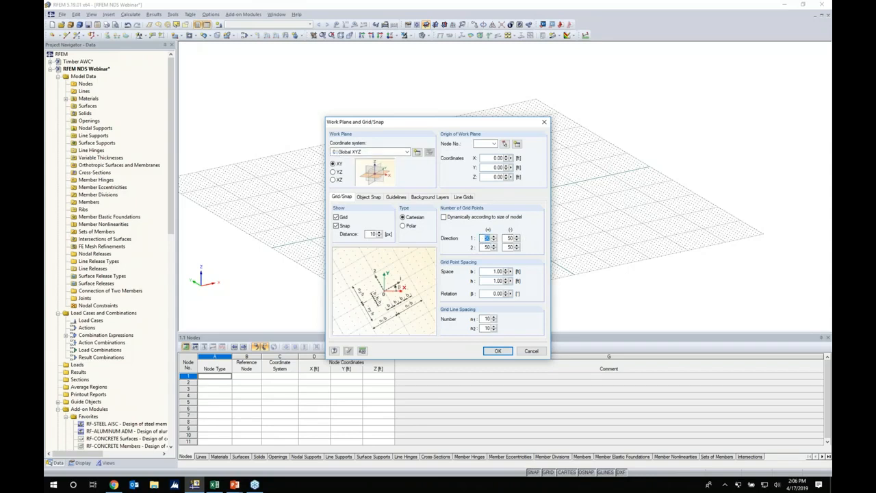
type("100")
key("Tab")
type("100")
key("Tab")
type("100")
key("Tab")
type("100")
left_click(495, 351)
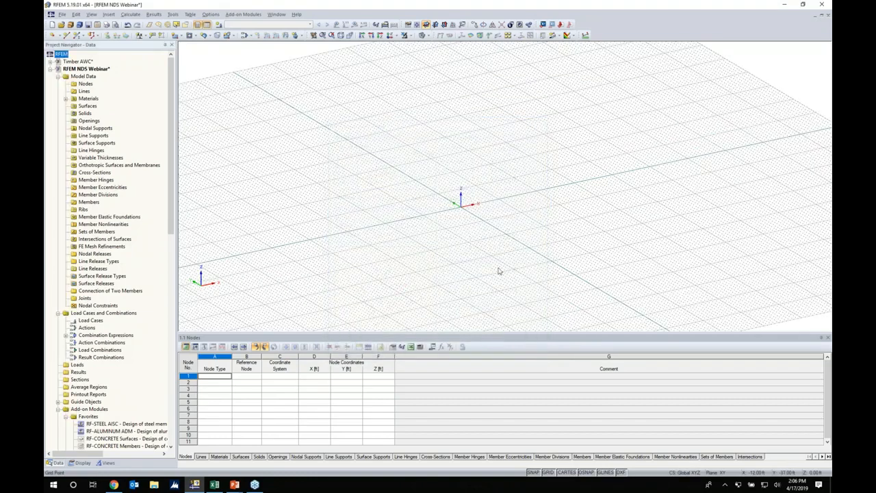
Switch the work plane to XZ and shrink the data table area to enlarge the model view.
middle_click_drag(511, 227, 393, 257)
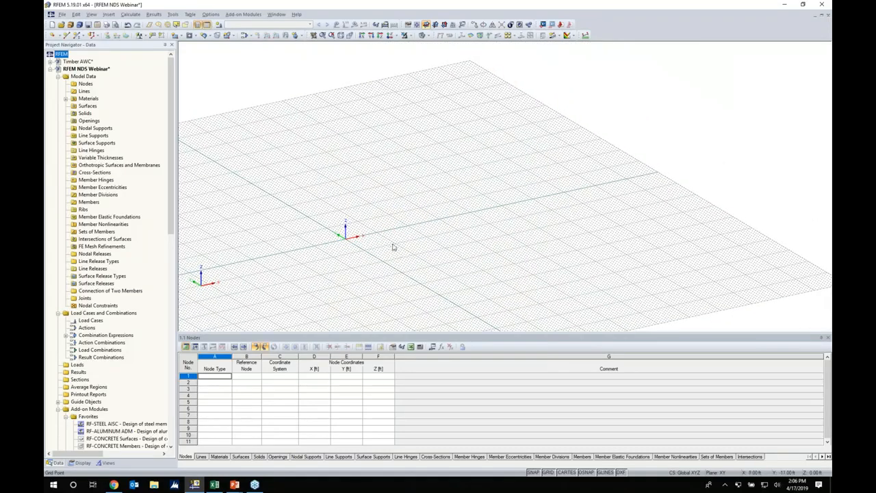
left_click(444, 24)
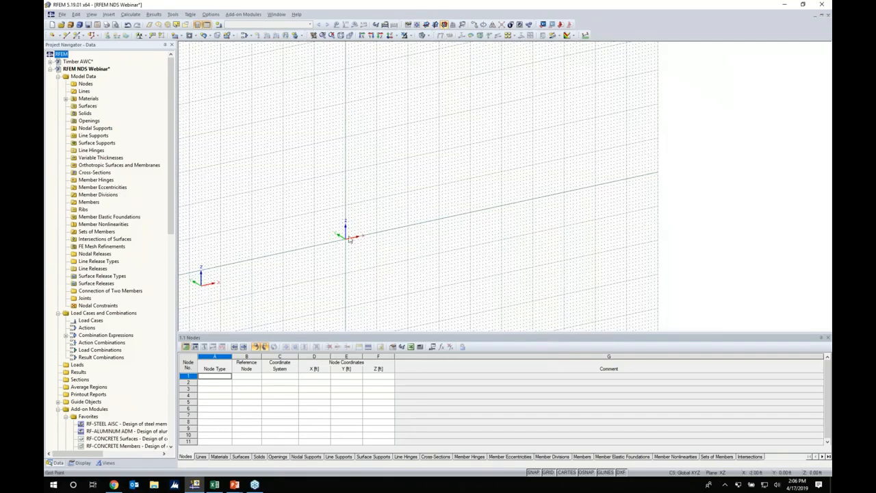
middle_click_drag(356, 252, 415, 283)
scroll(416, 238, "up", 3)
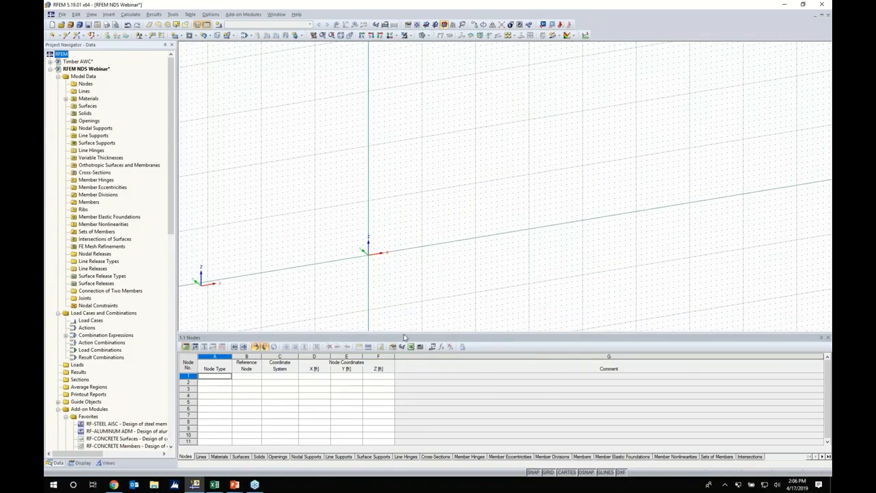
left_click_drag(404, 337, 404, 390)
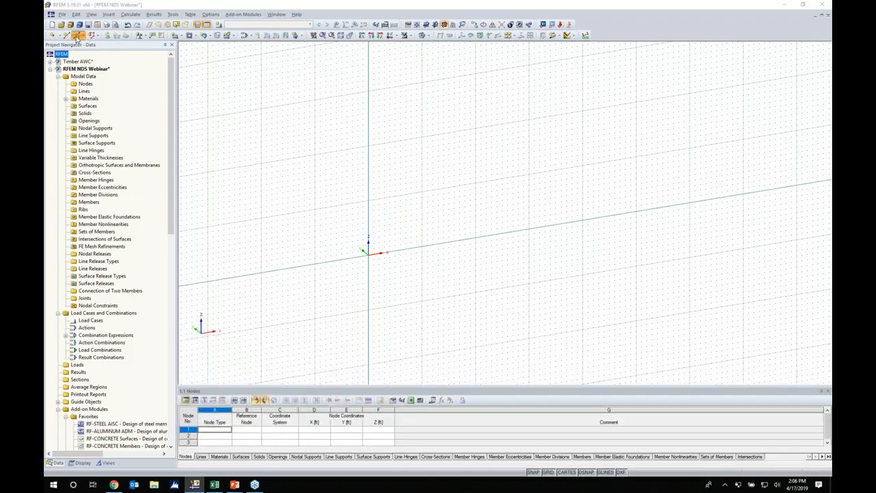
Start a new beam member and define a rectangular timber cross-section 8 in wide and 14 in high.
left_click(78, 36)
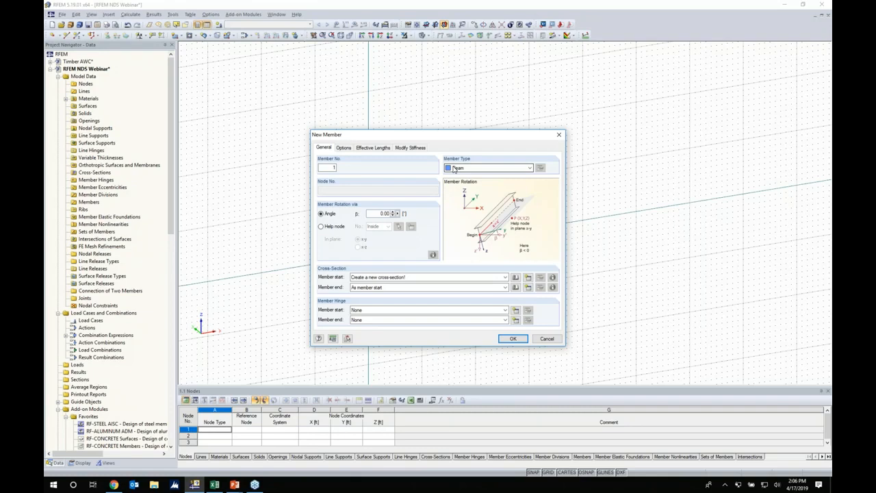
left_click(516, 277)
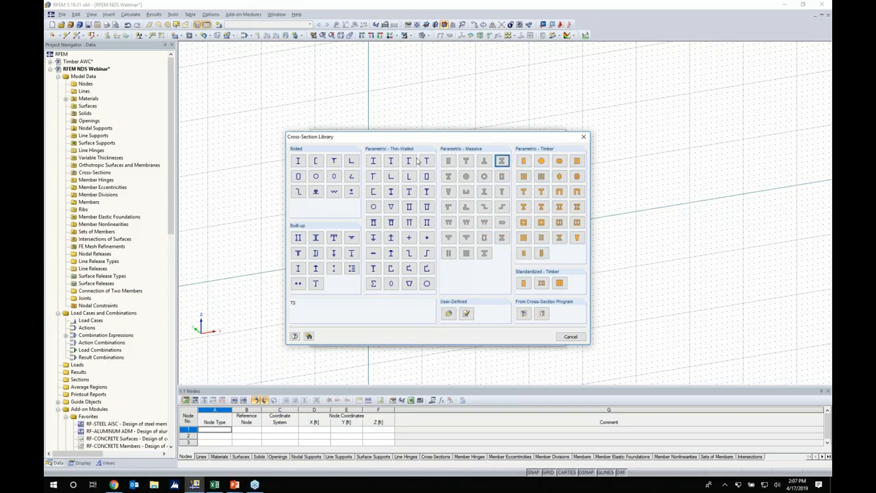
left_click(428, 253)
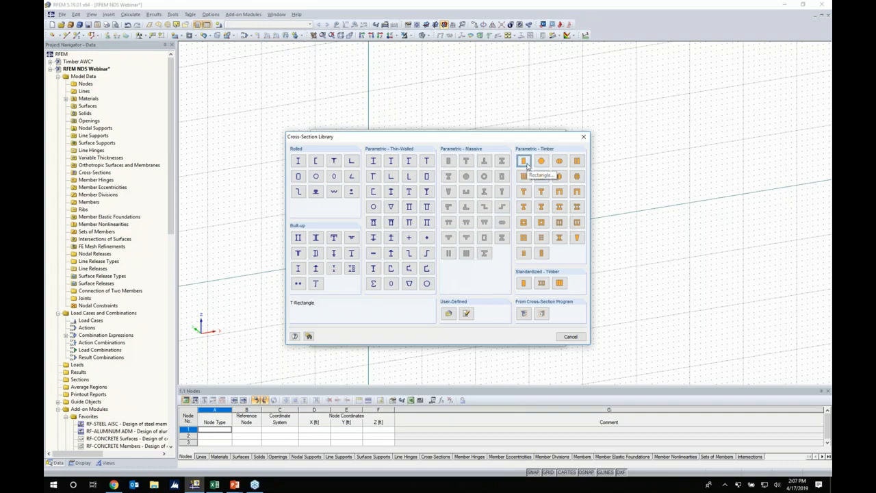
key("Escape")
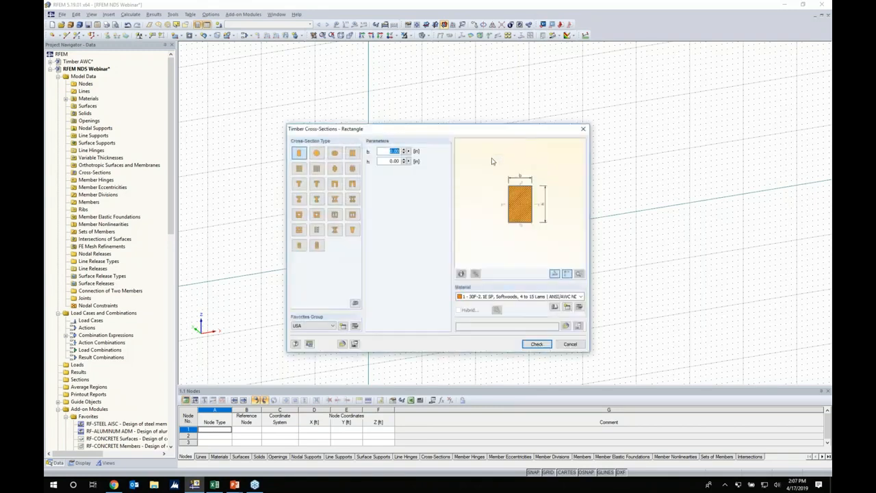
type("8")
key("Tab")
type("14")
key("Tab")
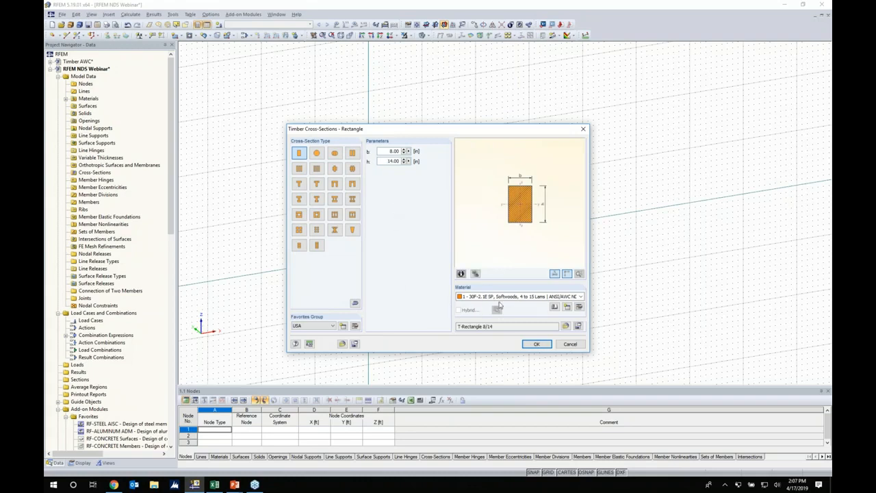
Browse the ANSI/AWC NDS-2018 wood materials in the material library, filtered to the Table 5A structural glued laminated softwood timbers.
left_click(556, 307)
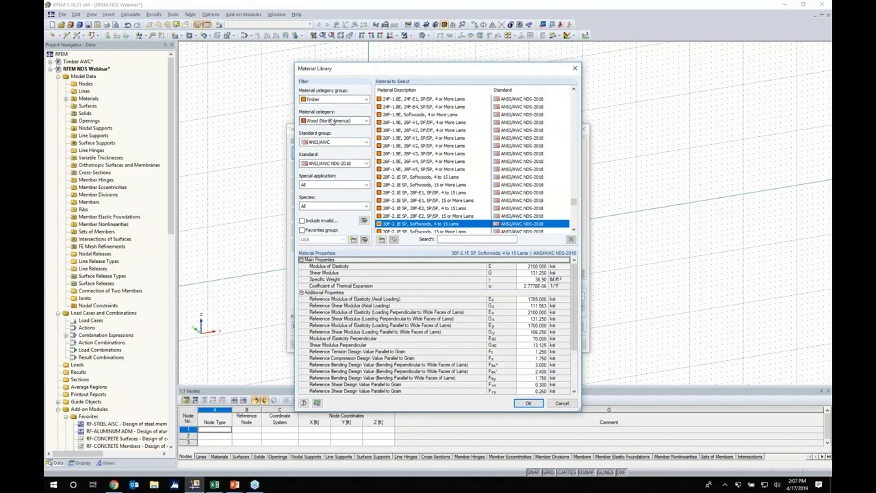
left_click(334, 142)
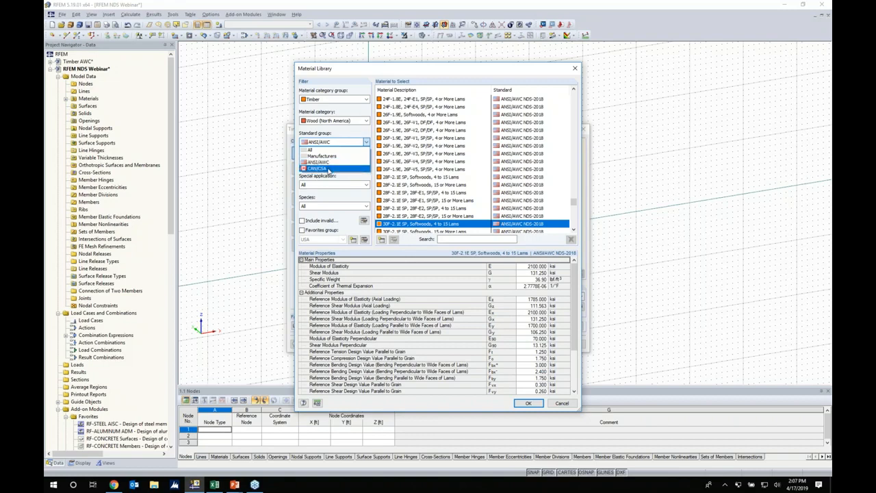
left_click(346, 179)
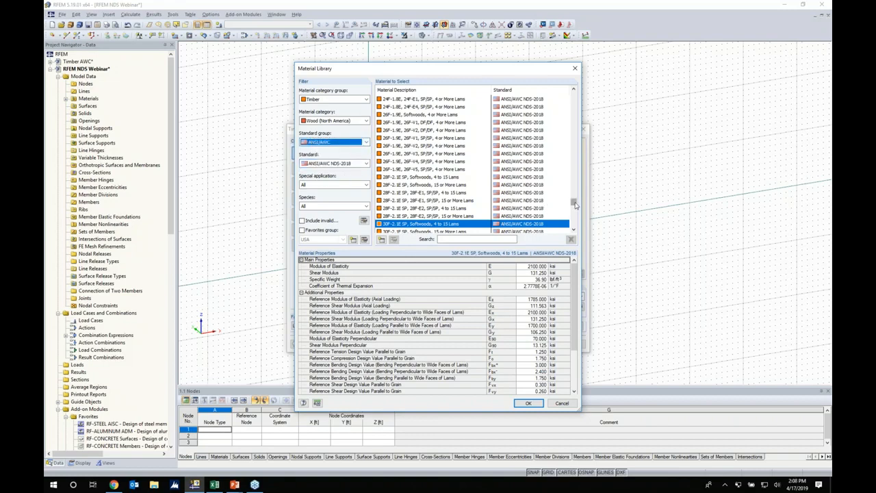
left_click_drag(573, 202, 573, 214)
left_click_drag(573, 224, 576, 107)
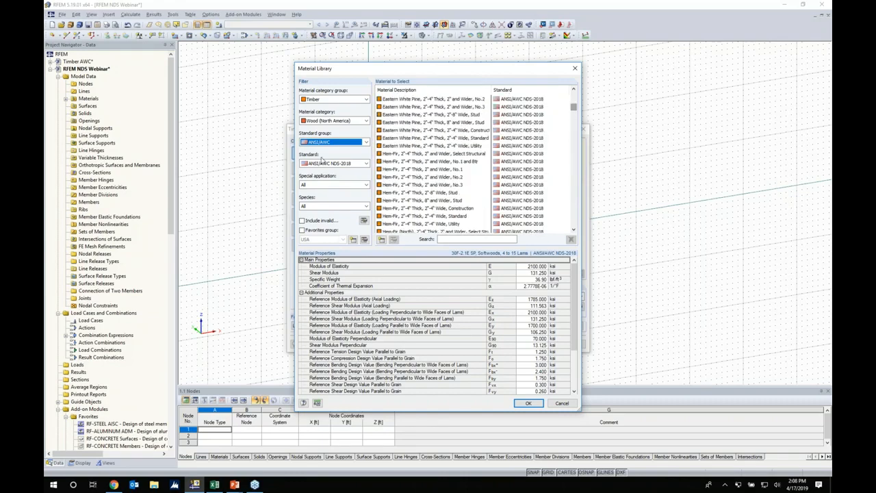
left_click(316, 184)
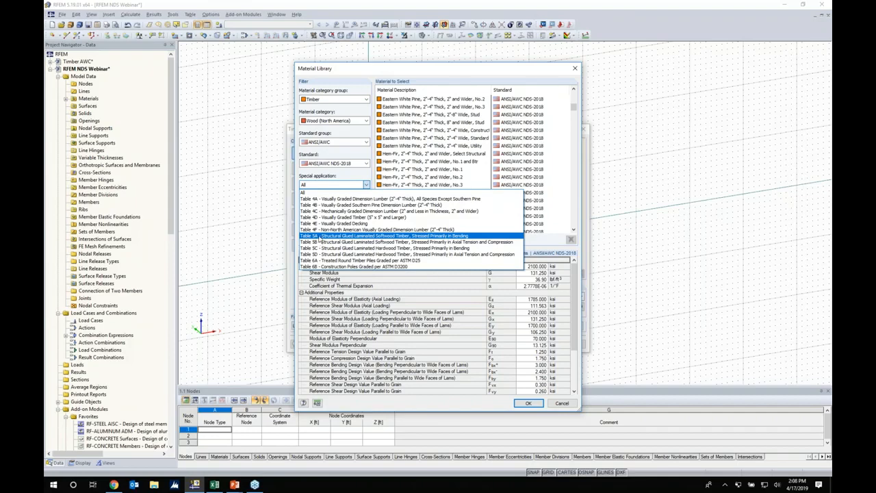
left_click(319, 237)
left_click_drag(572, 207, 574, 177)
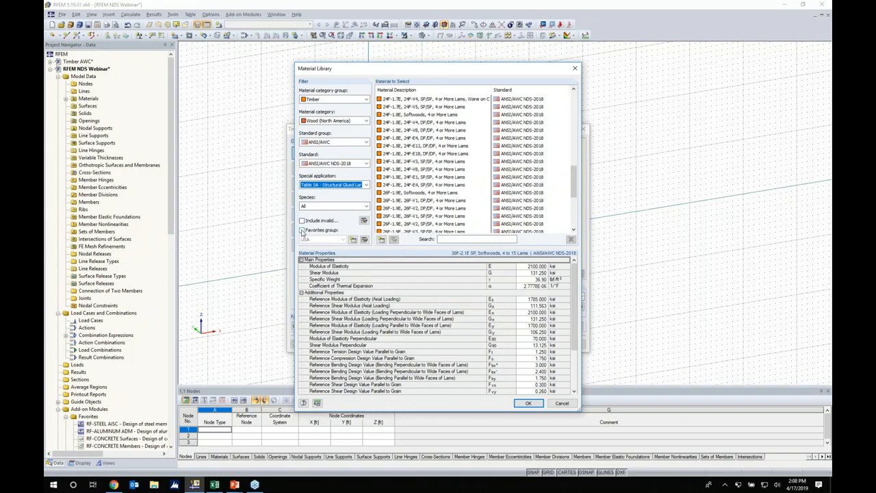
Limit the material list to the USA favorites, examine the properties of 30F-2.1E SP Softwoods, and leave the library without changes.
left_click(302, 231)
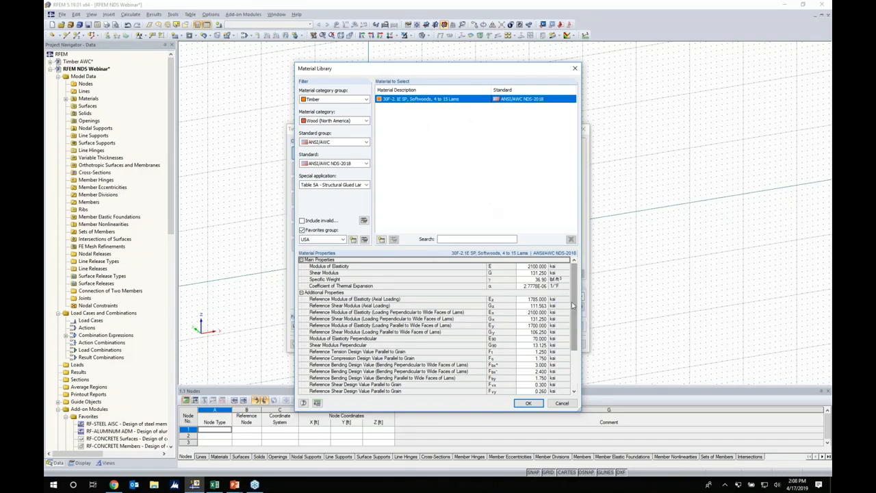
scroll(572, 299, "down", 1)
scroll(572, 297, "down", 3)
scroll(575, 281, "up", 4)
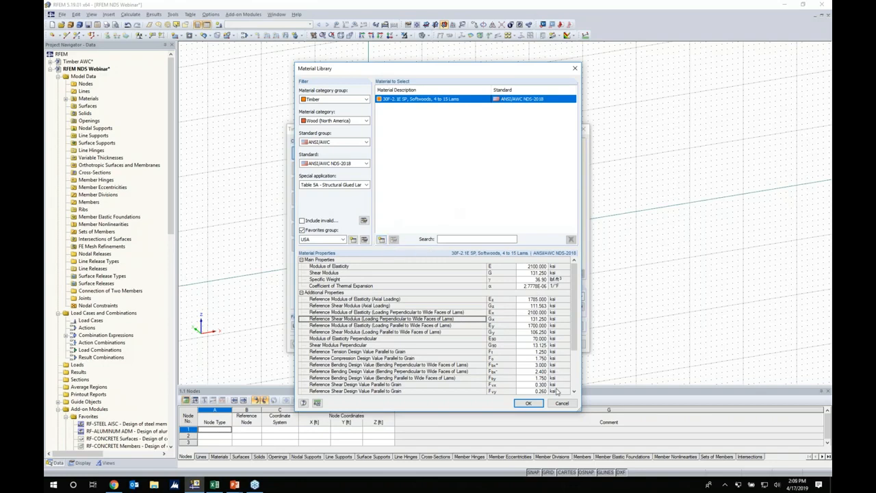
left_click(560, 403)
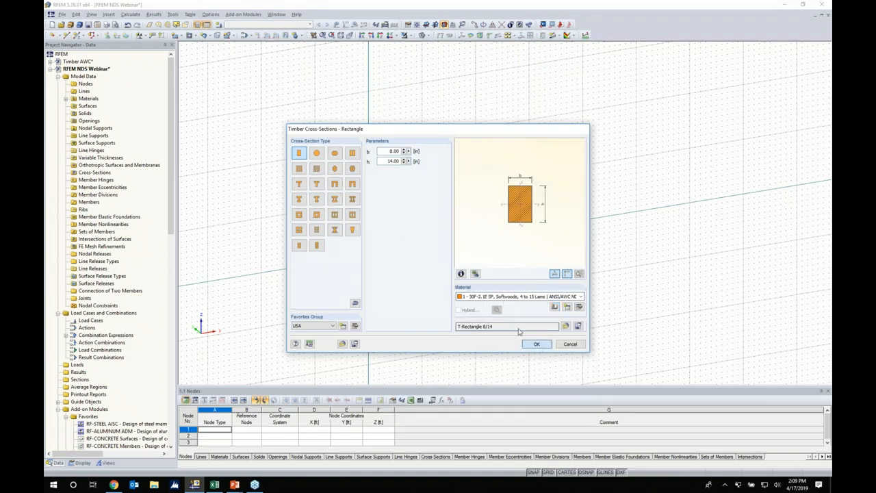
Accept the section and draw the beam as an arc from the origin to X = 64 ft with a 40 ft radius.
left_click(536, 344)
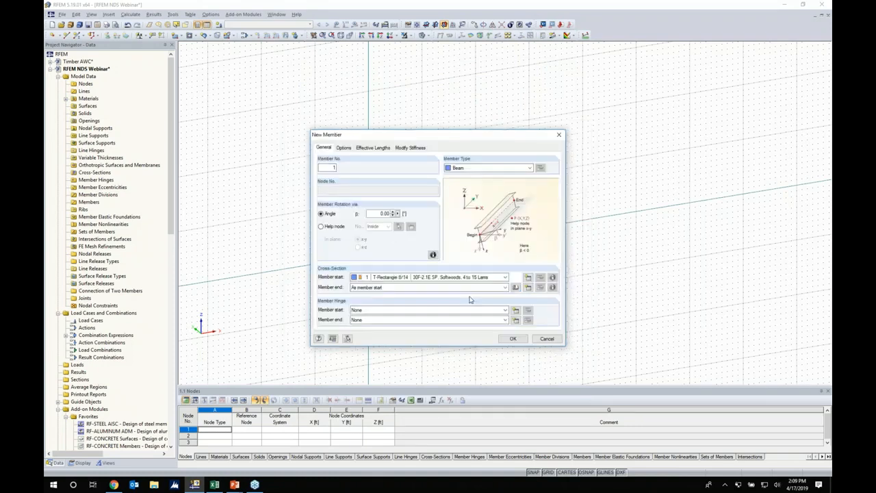
left_click(513, 338)
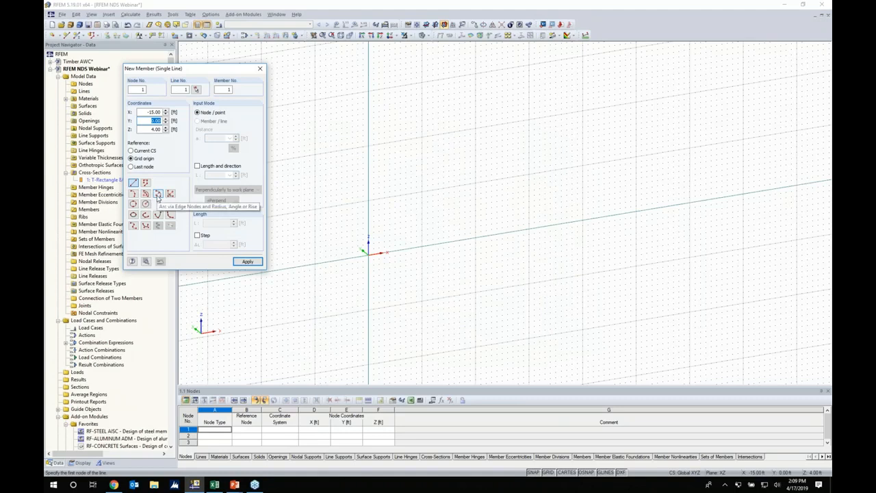
left_click(157, 194)
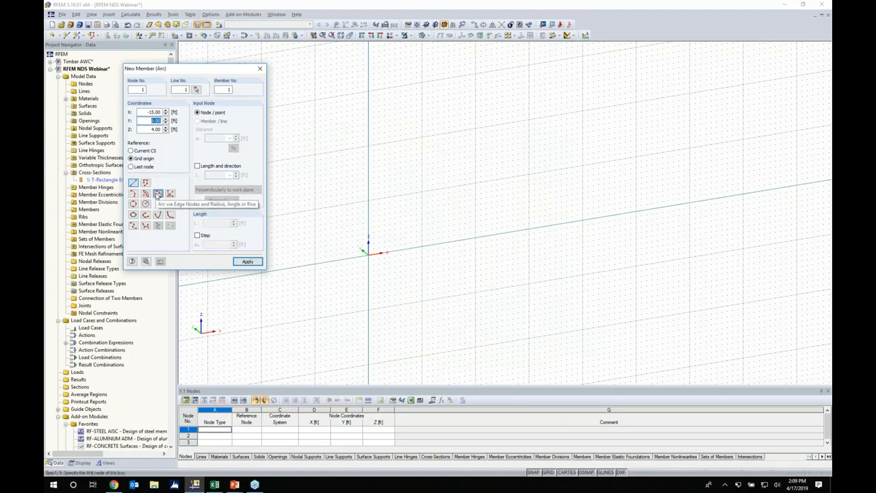
left_click(368, 251)
middle_click_drag(492, 256, 423, 259)
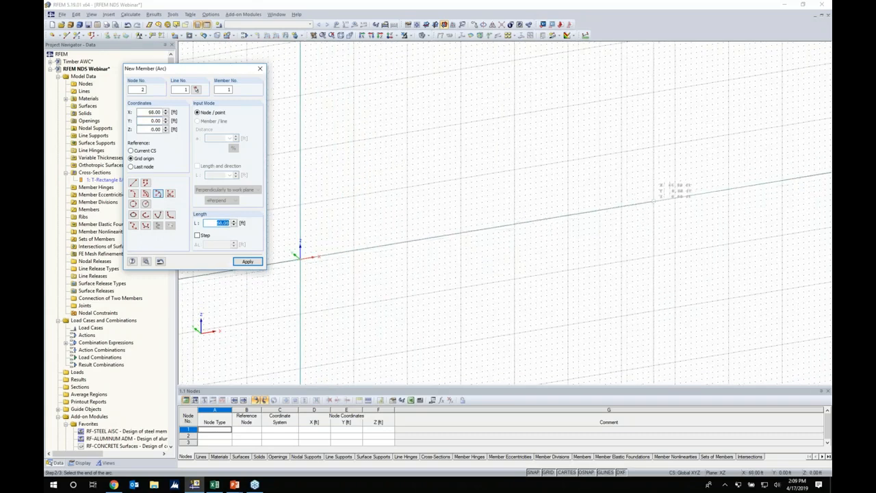
left_click(643, 203)
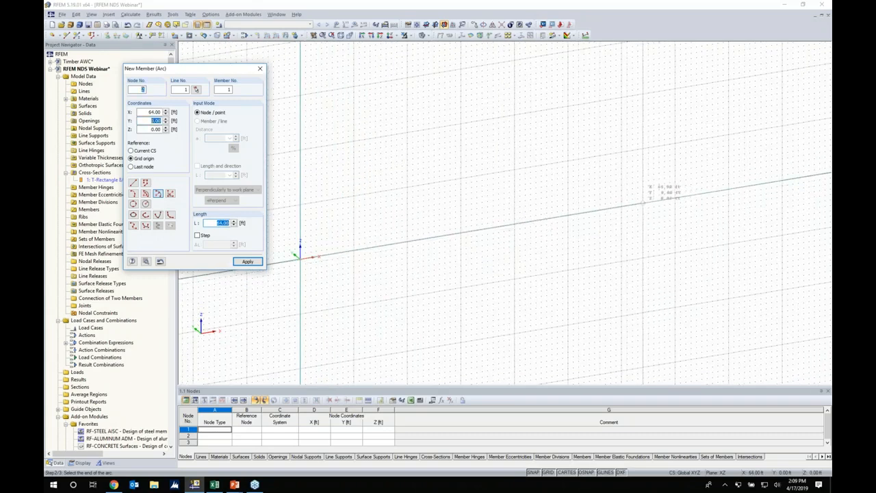
scroll(476, 245, "down", 2)
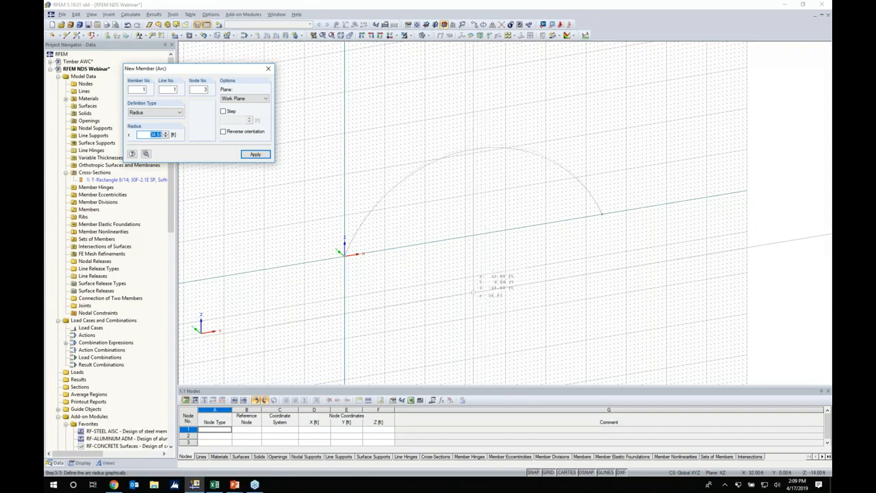
type("40")
key("Return")
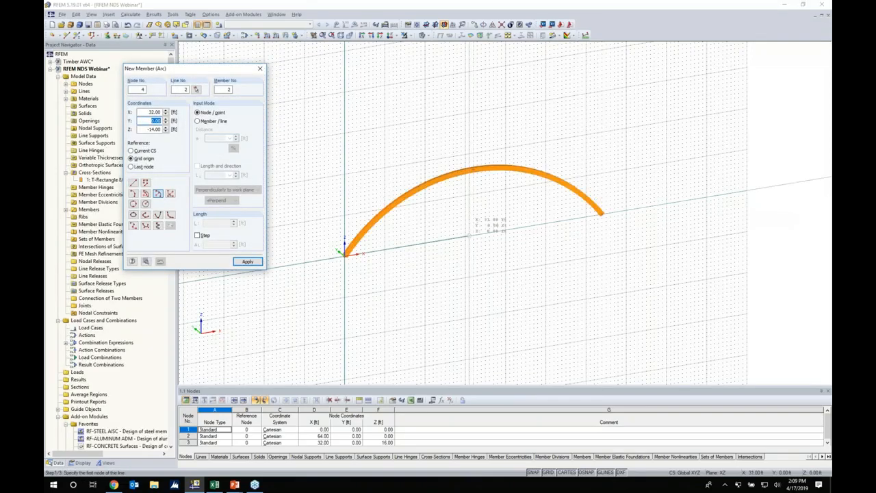
key("Escape")
Create five intermediate on-line nodes along the arch member without splitting it.
middle_click_drag(478, 230, 413, 208, "ctrl")
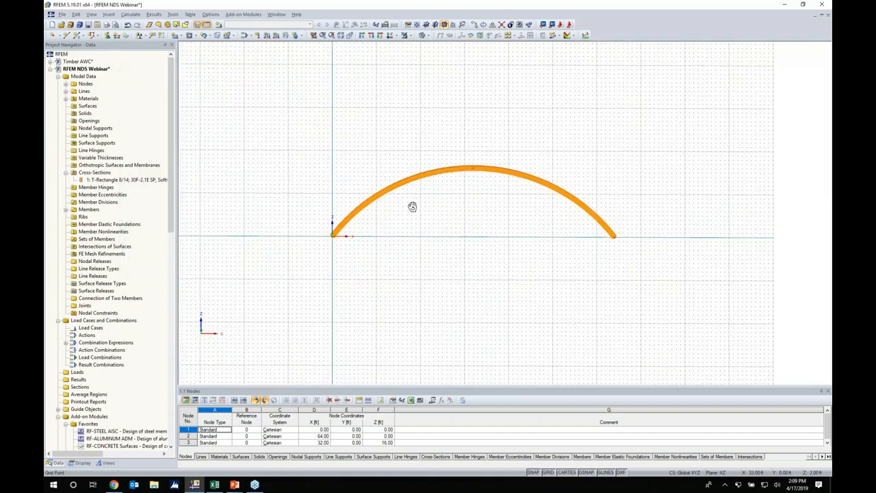
scroll(482, 195, "up", 4)
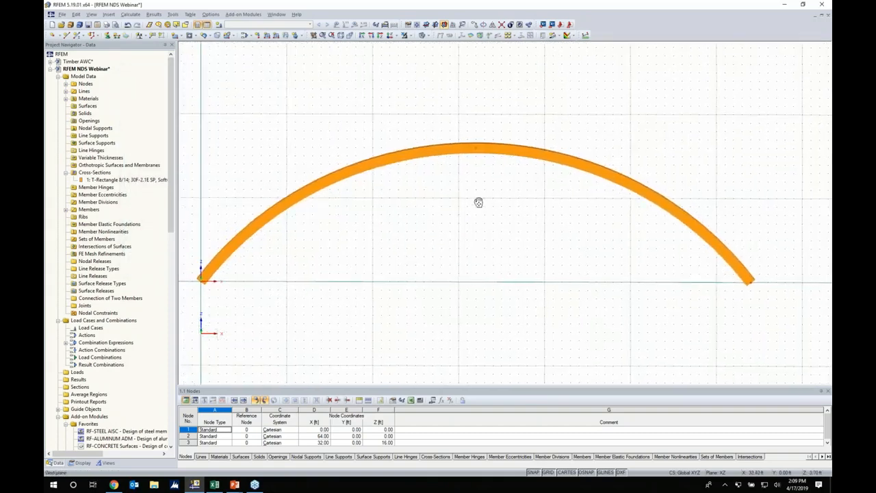
left_click(503, 152)
right_click(504, 151)
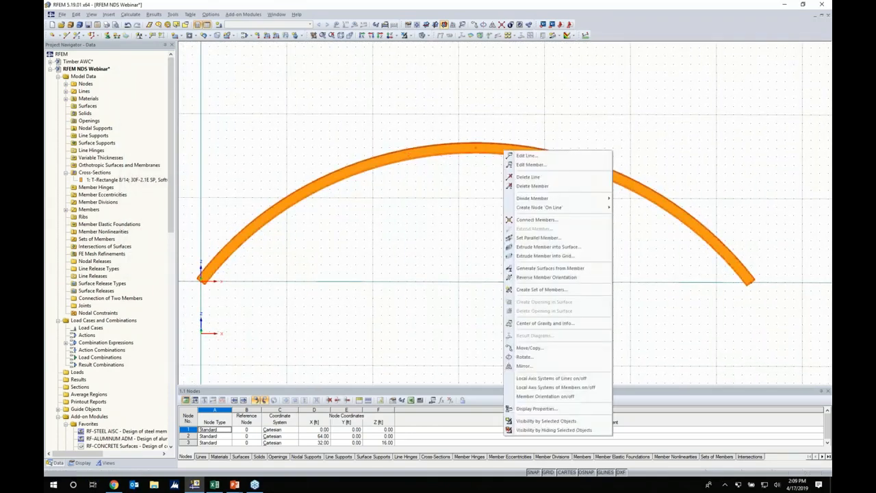
mouse_move(549, 208)
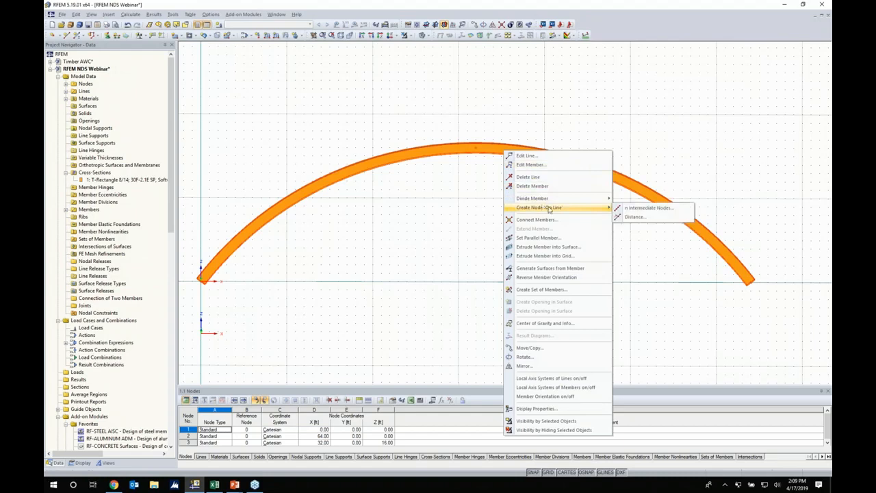
left_click(625, 208)
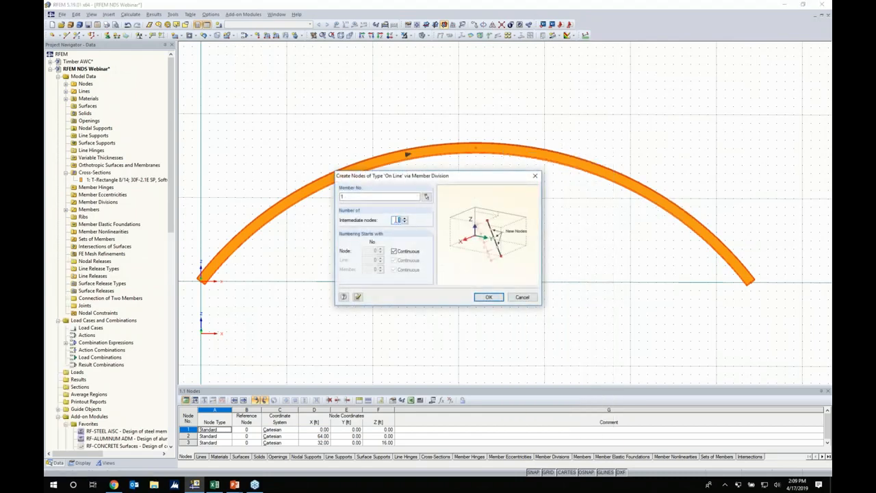
type("5")
left_click(487, 297)
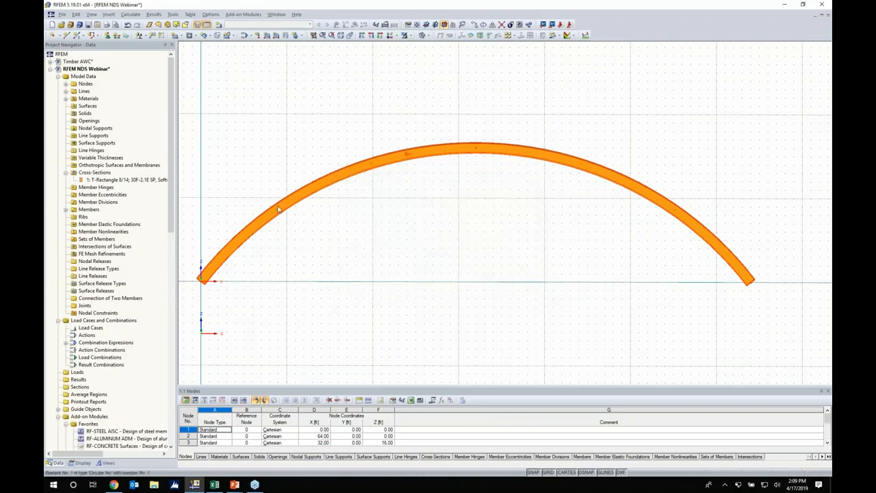
Select the arch with its intermediate nodes and set up 5 copies spaced 16 ft apart in the Y direction.
left_click(371, 165)
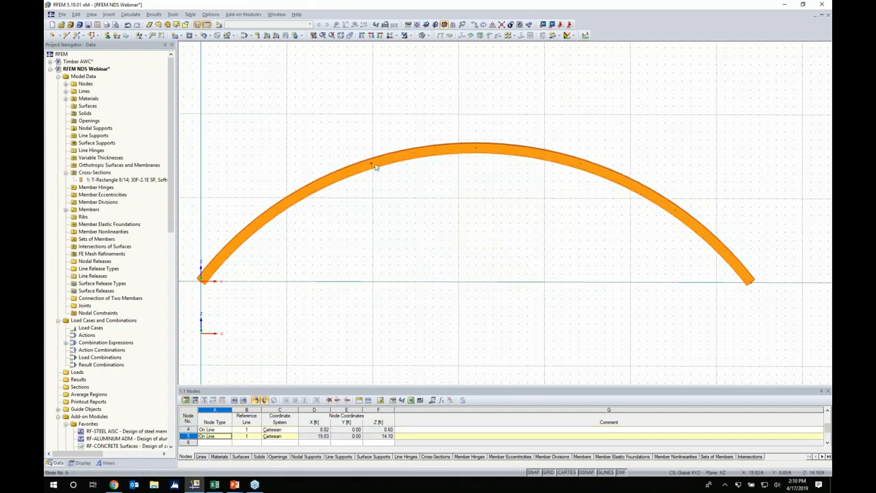
left_click(472, 150)
left_click_drag(753, 239, 231, 93)
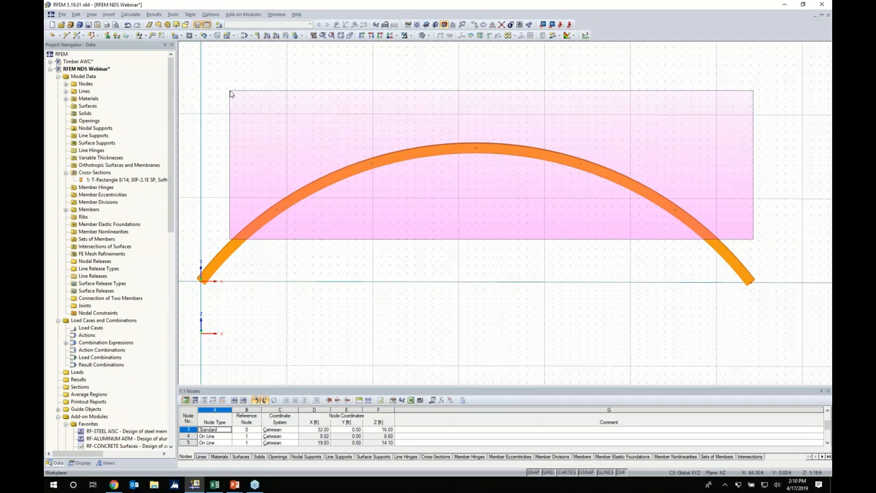
left_click_drag(230, 94, 229, 92)
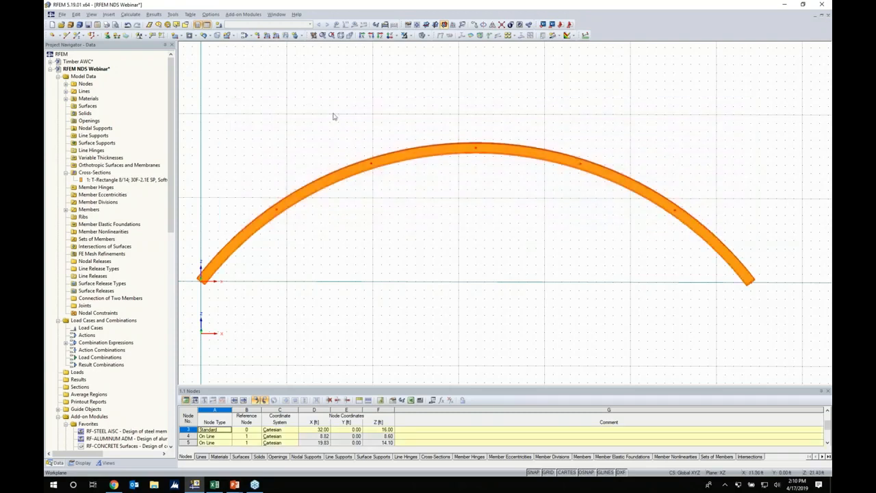
left_click(474, 25)
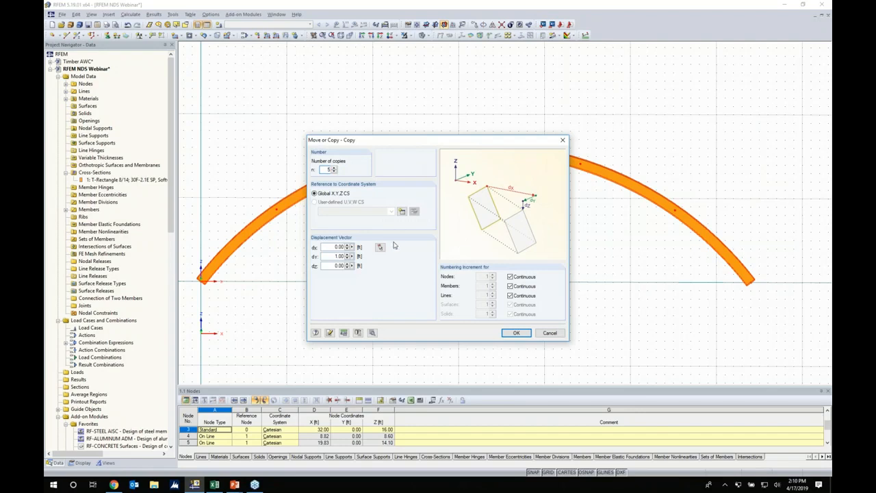
double_click(339, 256)
type("16")
Set the copy to create new members between the selected nodes and their copies, using a template member of type Truss.
left_click(373, 333)
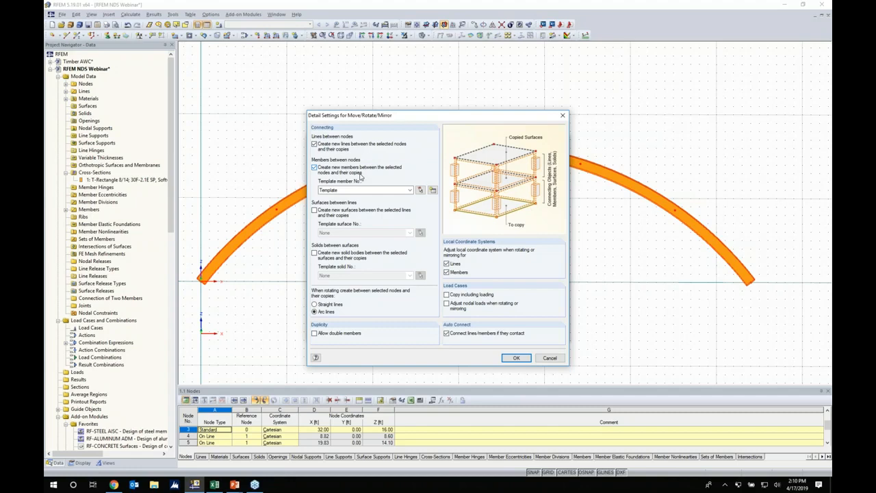
left_click(433, 190)
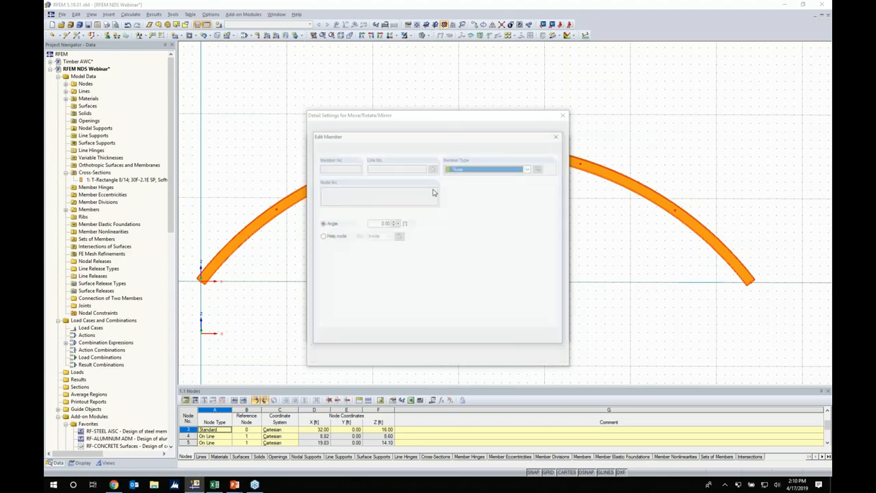
left_click(465, 171)
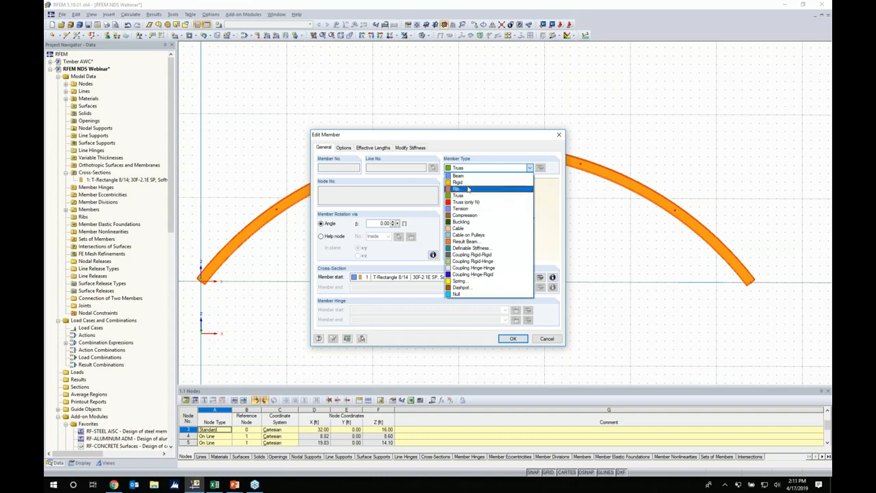
left_click(466, 196)
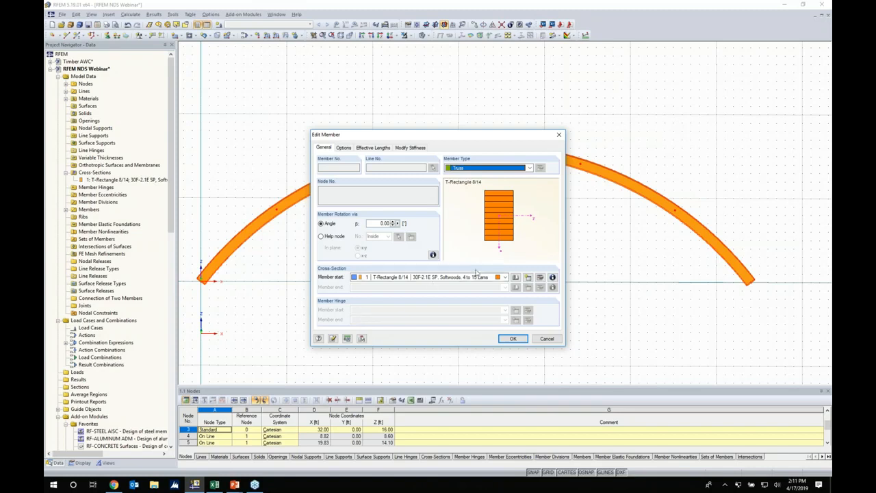
Define a rectangular timber cross-section 6 in wide and 6 in high for the template member.
left_click(516, 277)
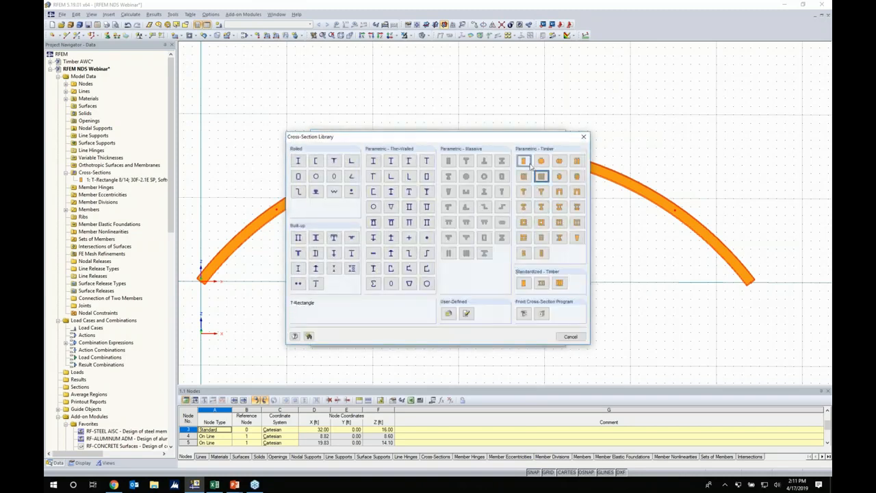
left_click(523, 161)
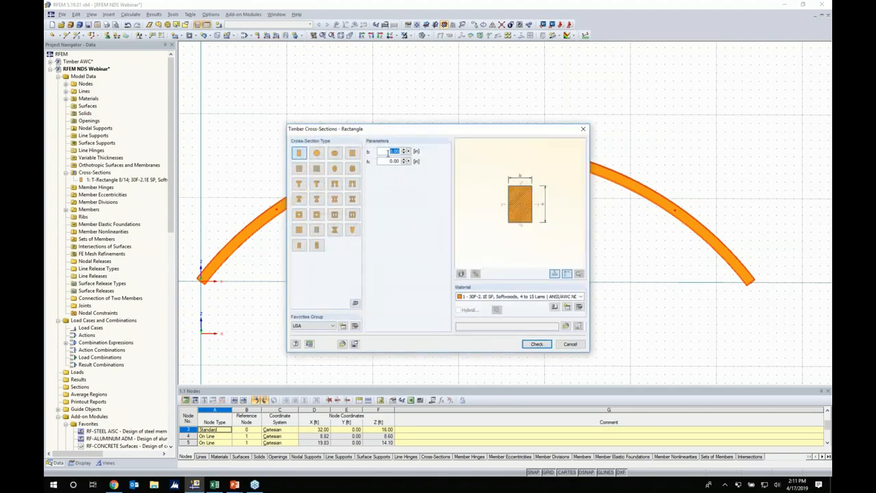
type("6")
key("Tab")
type("6")
key("Tab")
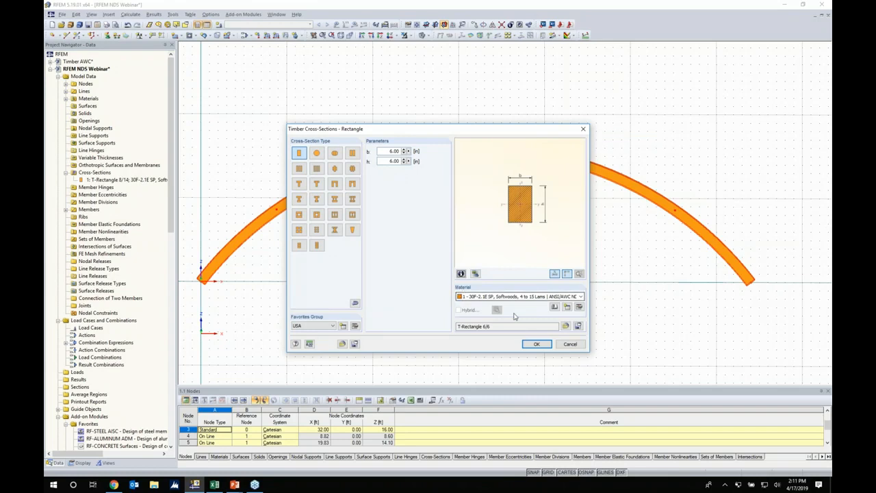
left_click(537, 343)
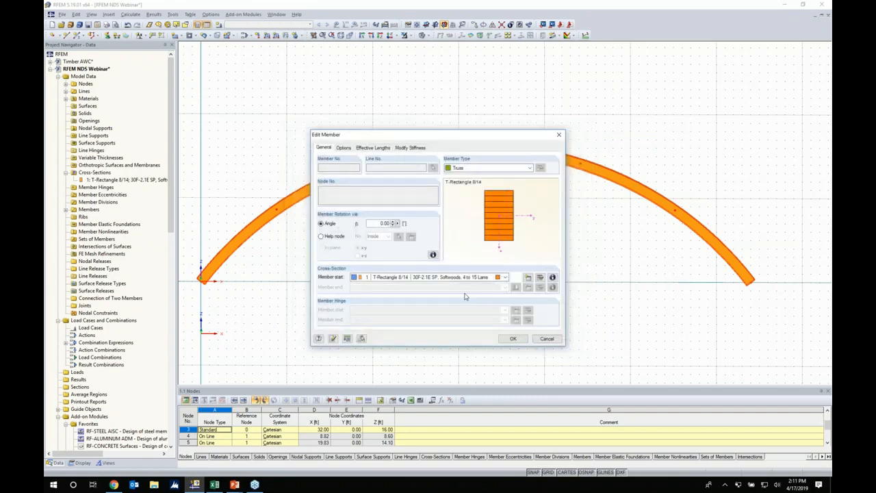
Assign T-Rectangle 6/6 to the template member and generate the arch copies with their connecting purlins.
left_click(411, 277)
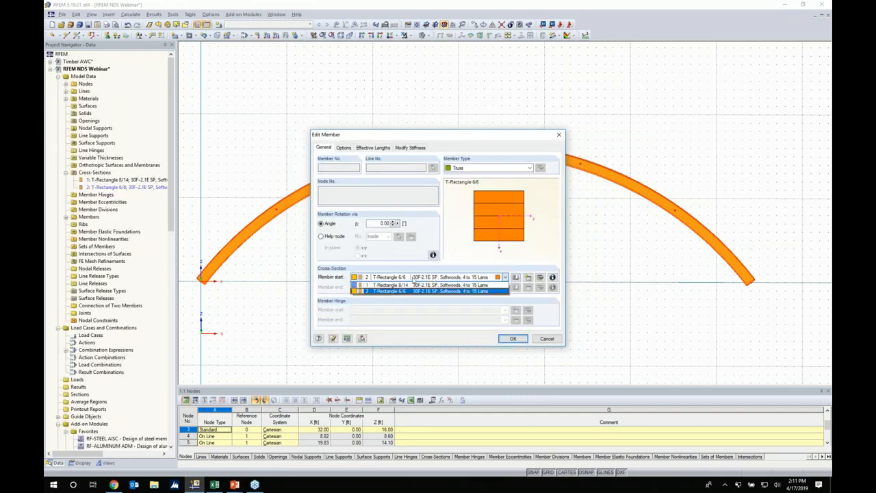
left_click(393, 292)
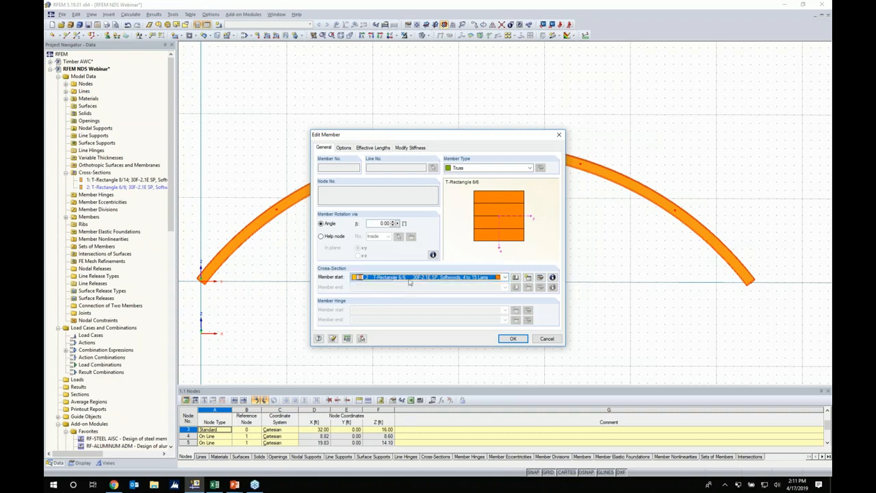
left_click(511, 339)
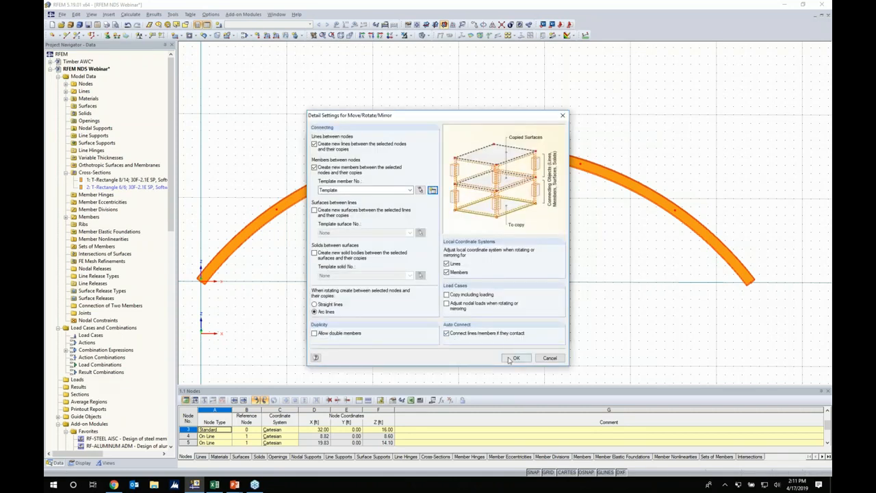
left_click(515, 358)
left_click(512, 333)
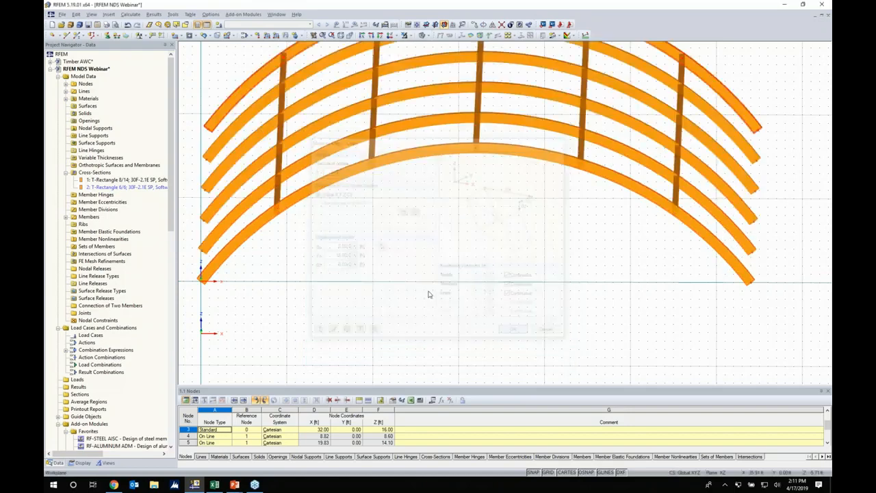
Select all the purlins running between the arches and change their cross-section to T-Rectangle 6/6.
middle_click_drag(345, 258, 654, 266, "ctrl")
left_click_drag(293, 228, 270, 109)
left_click_drag(396, 233, 364, 102, "ctrl")
left_click_drag(493, 229, 462, 108, "ctrl")
left_click_drag(589, 237, 549, 98, "ctrl")
left_click_drag(662, 227, 631, 113, "ctrl")
middle_click_drag(654, 168, 501, 280, "ctrl")
key("alt+Tab")
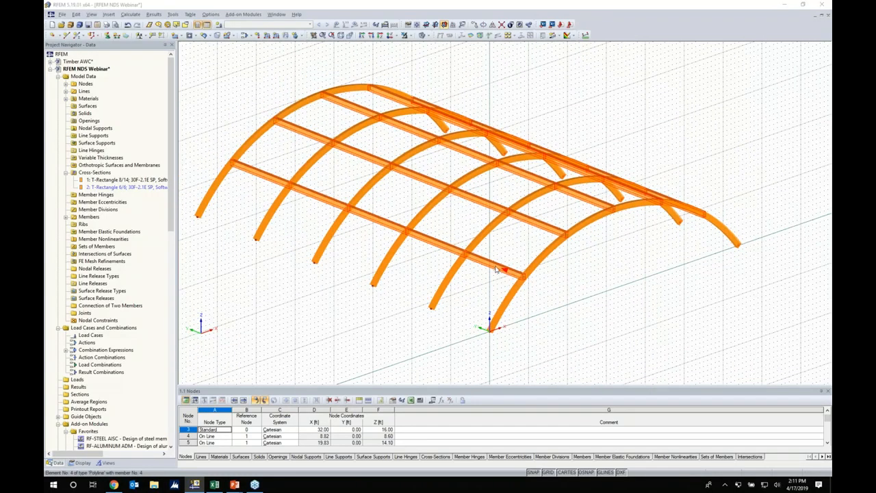
double_click(495, 269)
left_click_drag(477, 135, 554, 114)
left_click(549, 259)
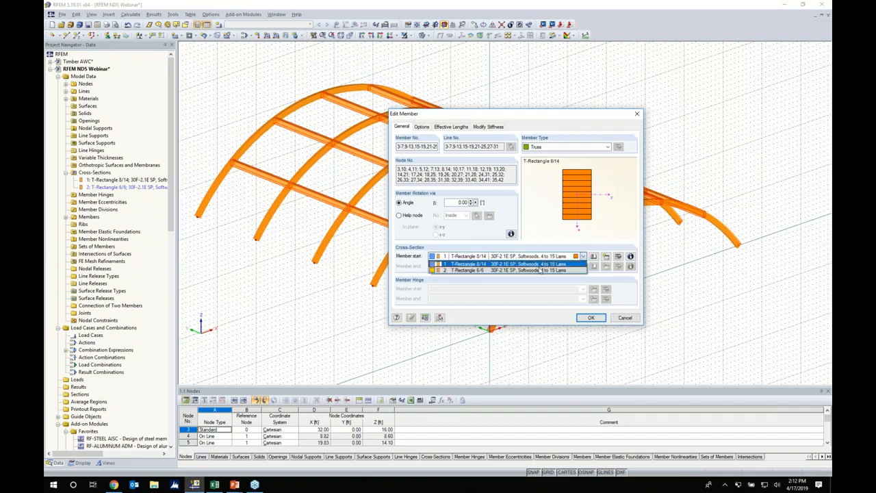
left_click(540, 271)
key("Return")
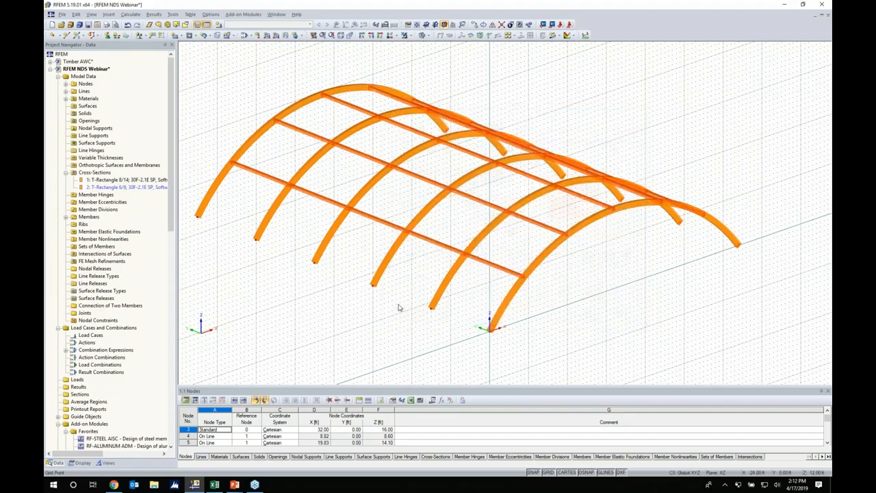
Turn off the work plane grid display and examine where the purlins meet the arches.
middle_click_drag(546, 302, 513, 354, "ctrl")
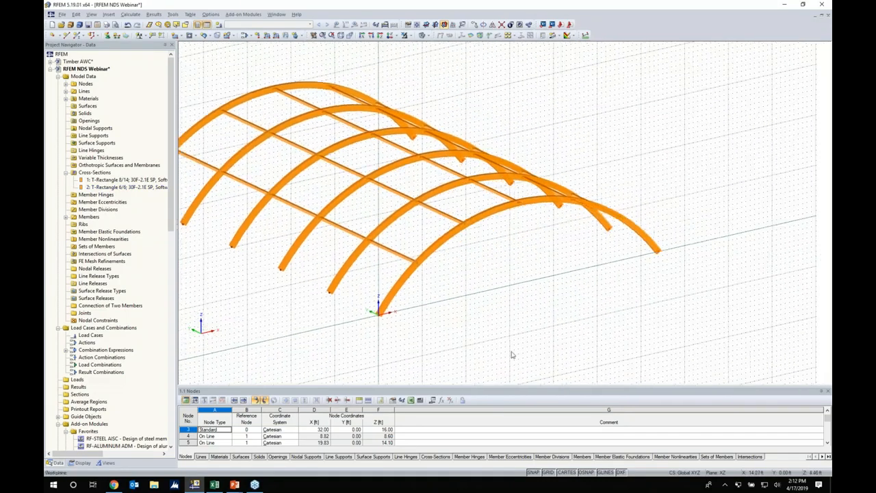
left_click(548, 472)
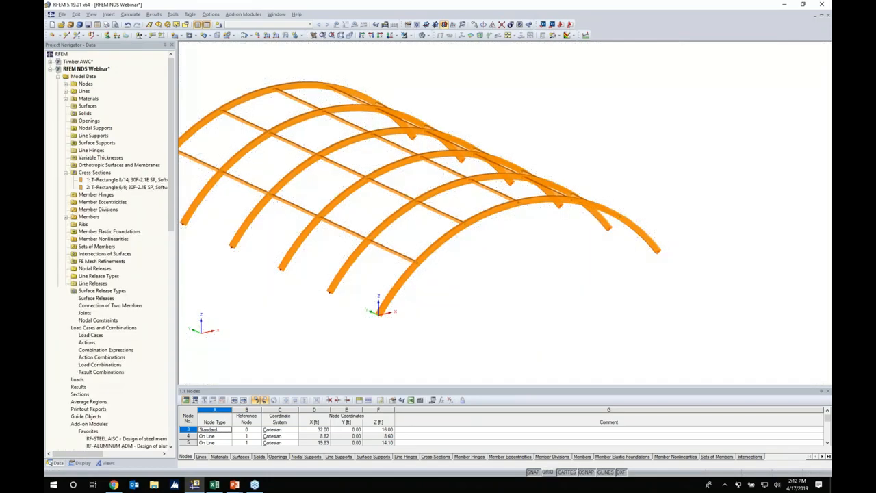
middle_click_drag(534, 313, 454, 284, "ctrl")
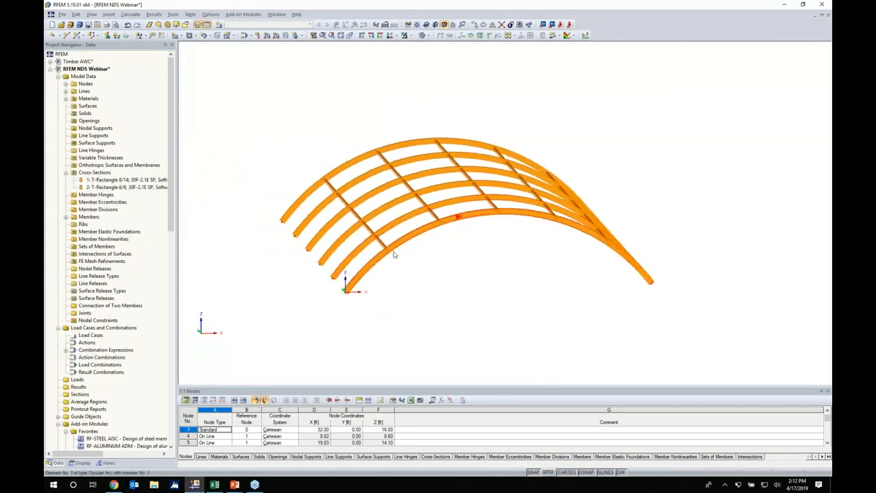
scroll(393, 255, "up", 5)
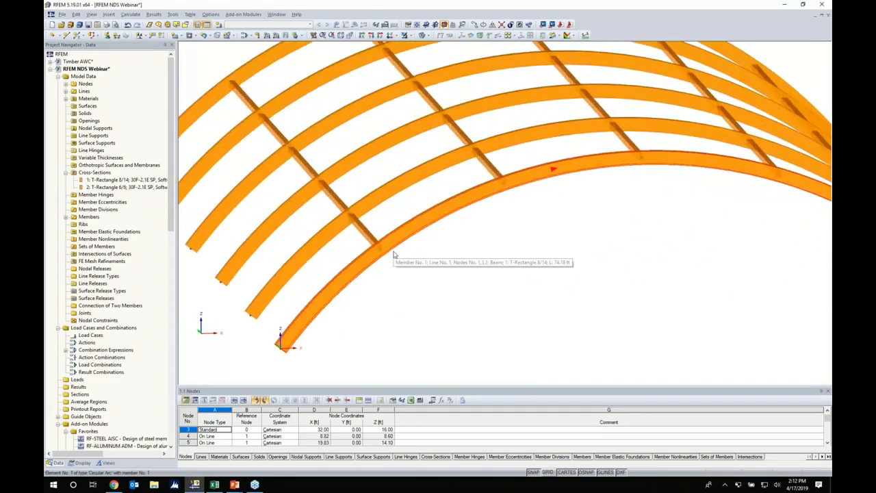
middle_click_drag(397, 264, 362, 249, "ctrl")
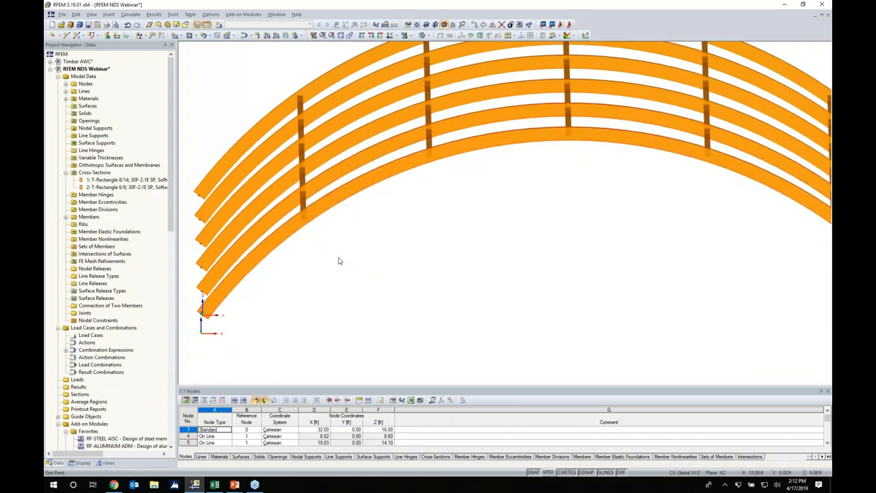
middle_click_drag(384, 260, 448, 269, "ctrl")
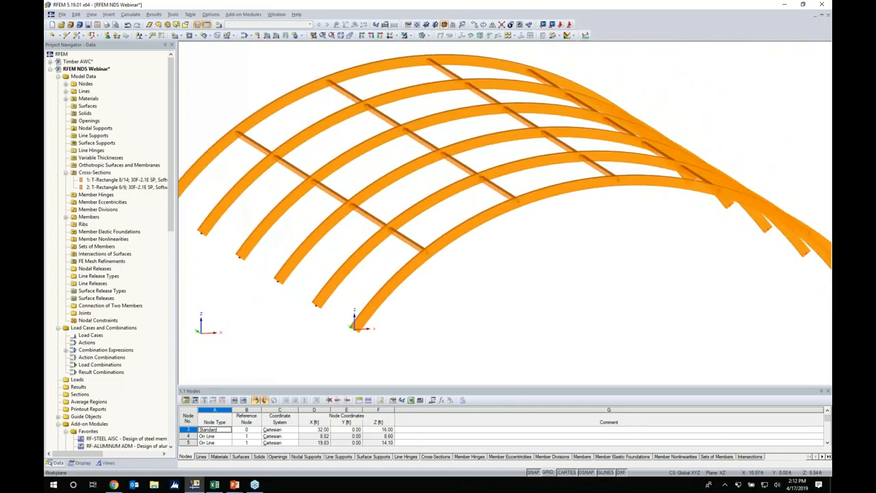
scroll(441, 261, "down", 1)
scroll(428, 260, "down", 2)
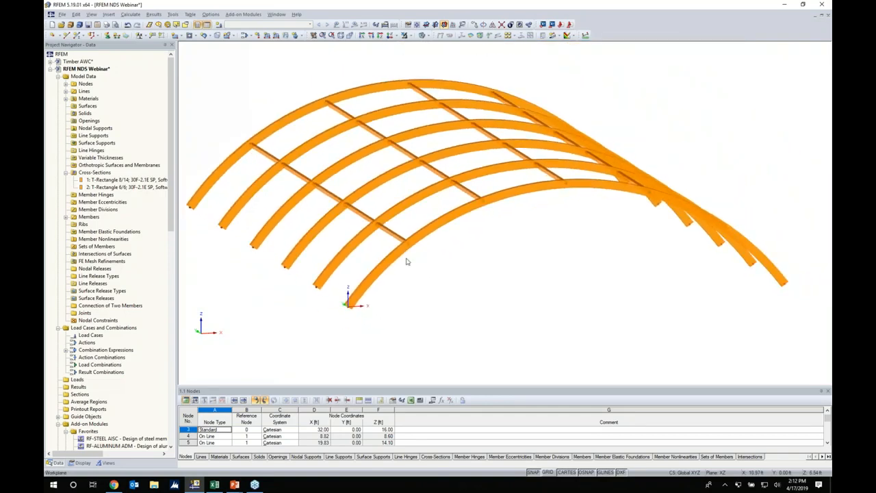
Isolate the purlins by limiting the visibility to members with cross-section T-Rectangle 6/6.
left_click(108, 463)
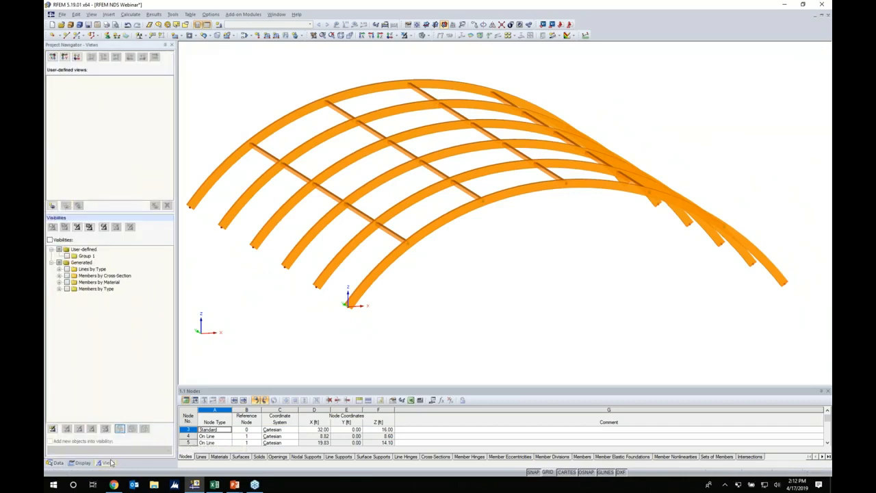
left_click(59, 276)
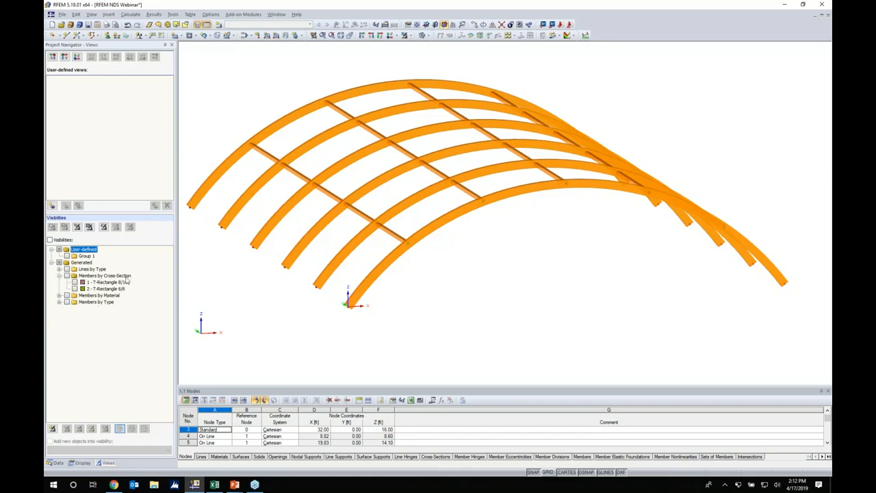
left_click(74, 289)
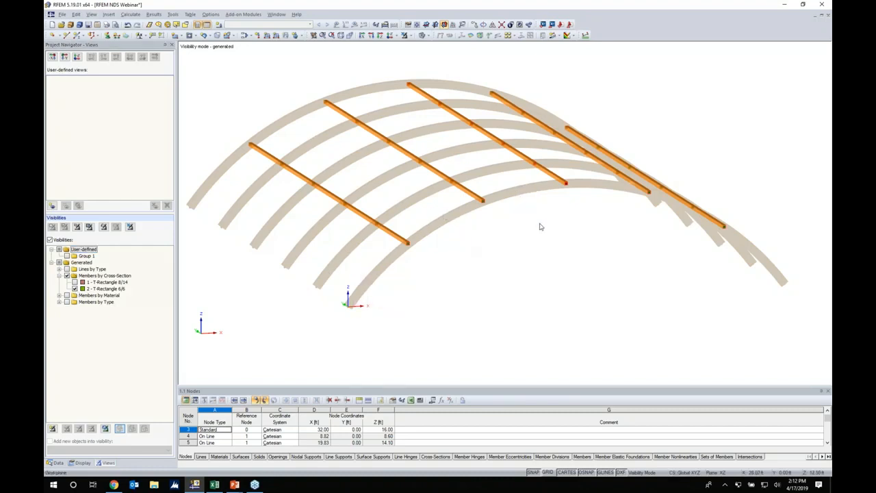
Turn on the work plane grid and set its origin at the front end of the middle purlin.
scroll(674, 296, "down", 2)
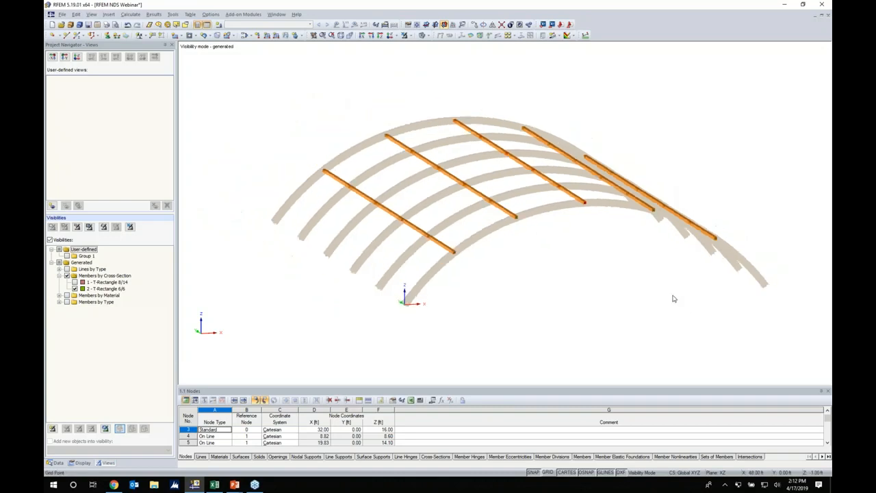
middle_click_drag(672, 295, 606, 277)
left_click(547, 473)
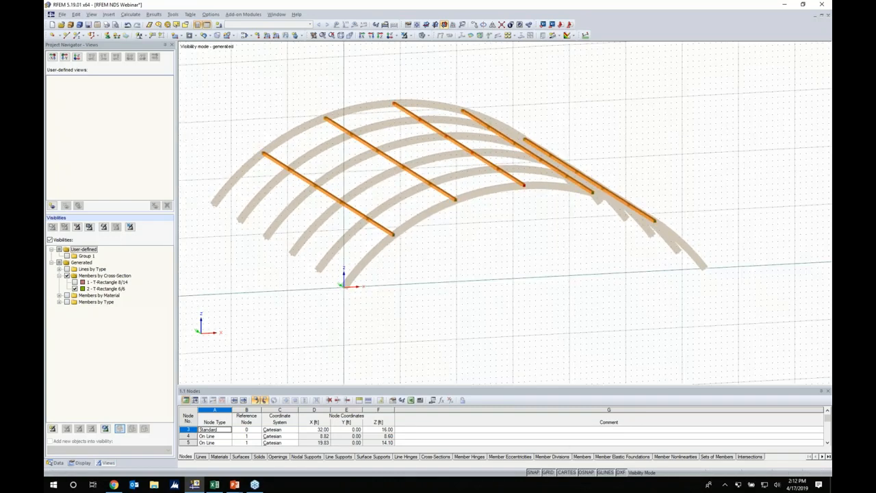
left_click(417, 26)
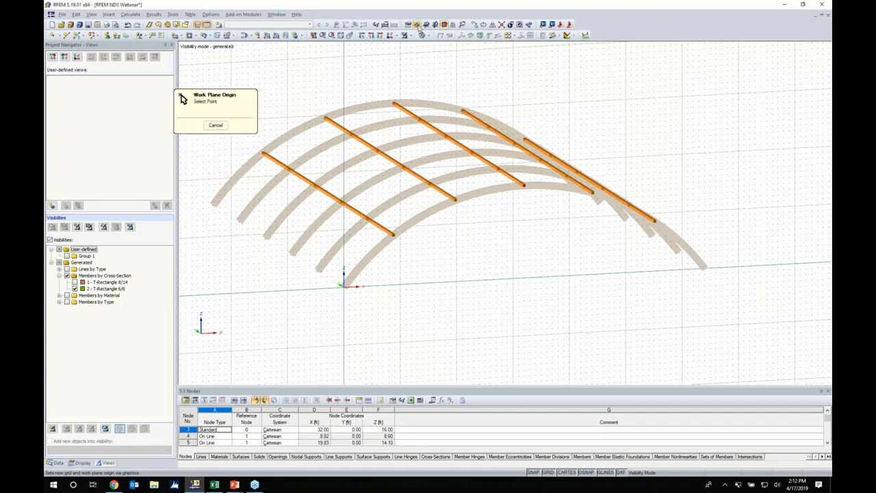
left_click(525, 186)
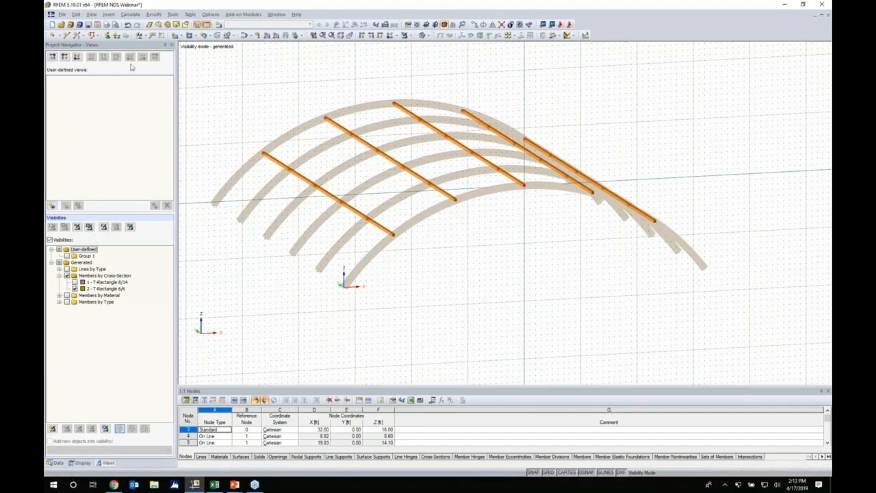
Place a standard node straight below the new work plane origin, well under the front arch.
left_click(52, 36)
middle_click_drag(516, 292, 464, 199)
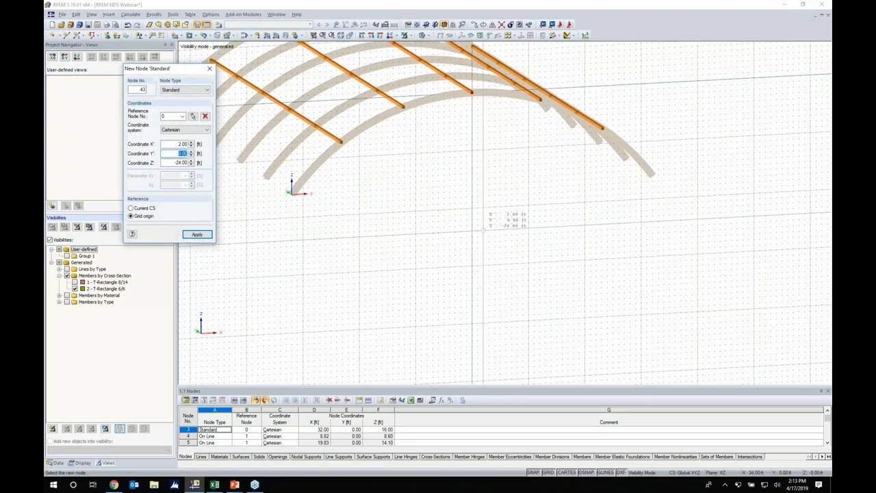
left_click(471, 323)
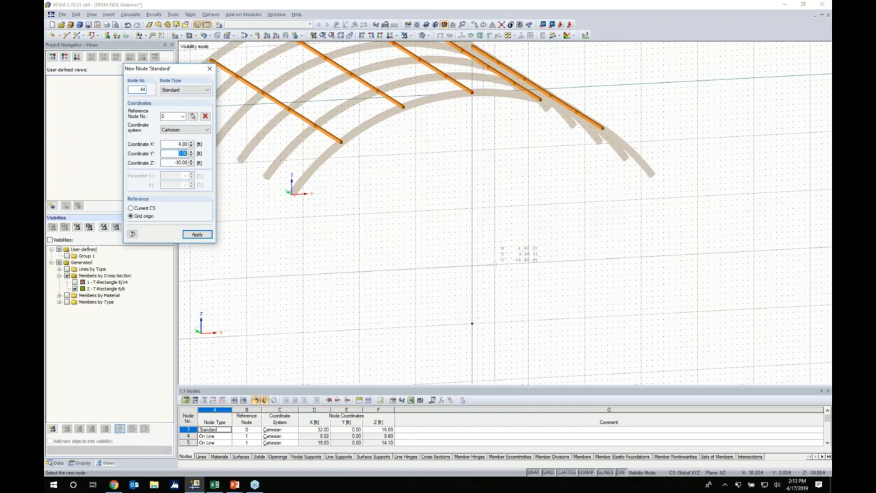
key("Escape")
scroll(462, 312, "down", 3)
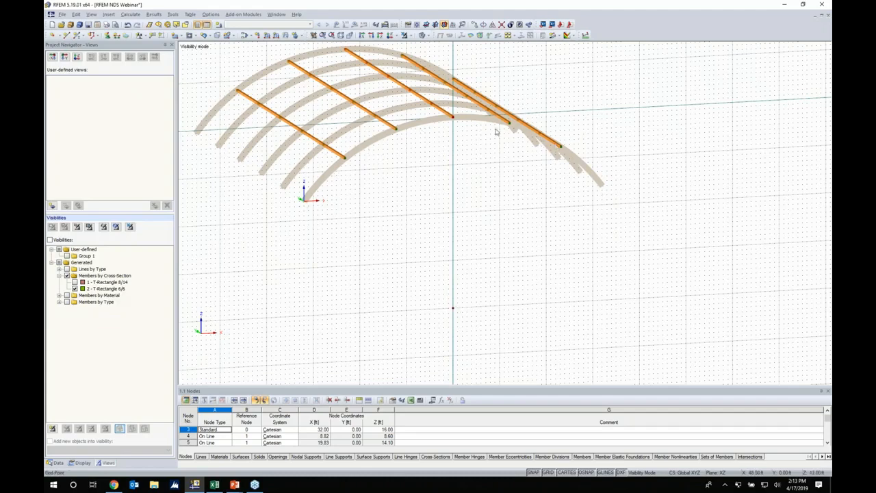
Select all the purlins and set their member rotation via the help node below the arch, in plane x-z.
middle_click_drag(356, 199, 378, 241)
left_click_drag(589, 261, 231, 63)
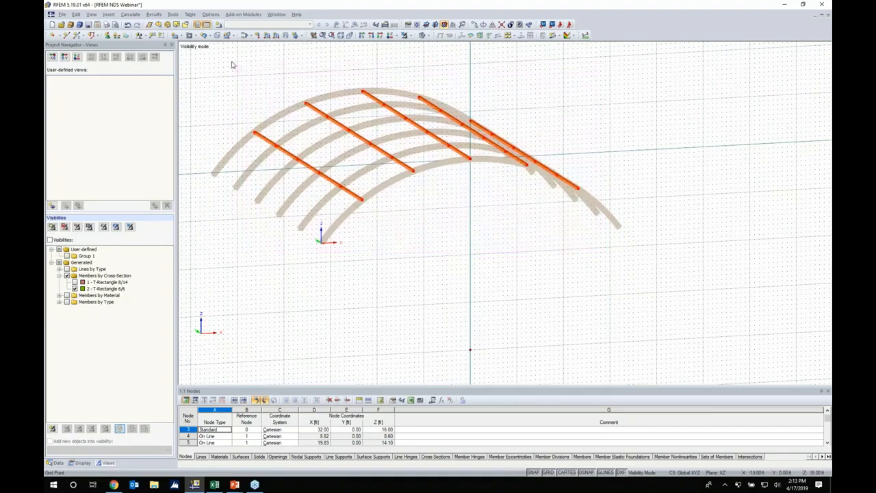
double_click(320, 115)
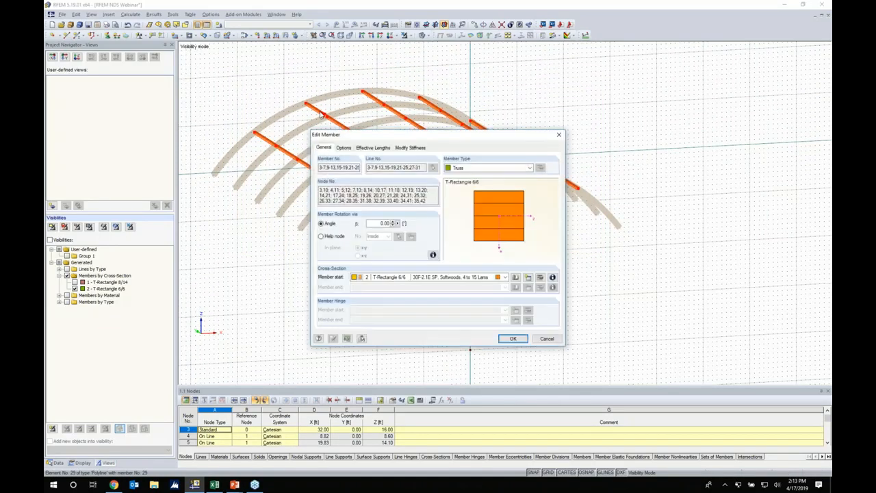
left_click(321, 236)
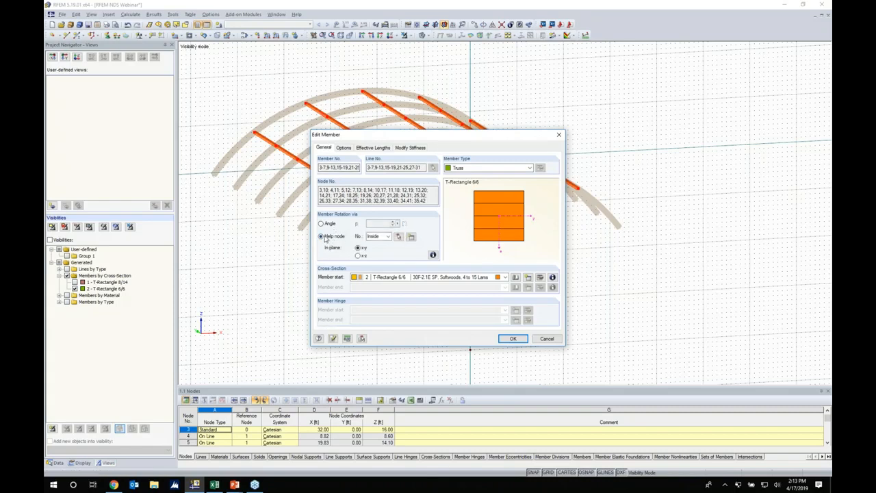
left_click(399, 237)
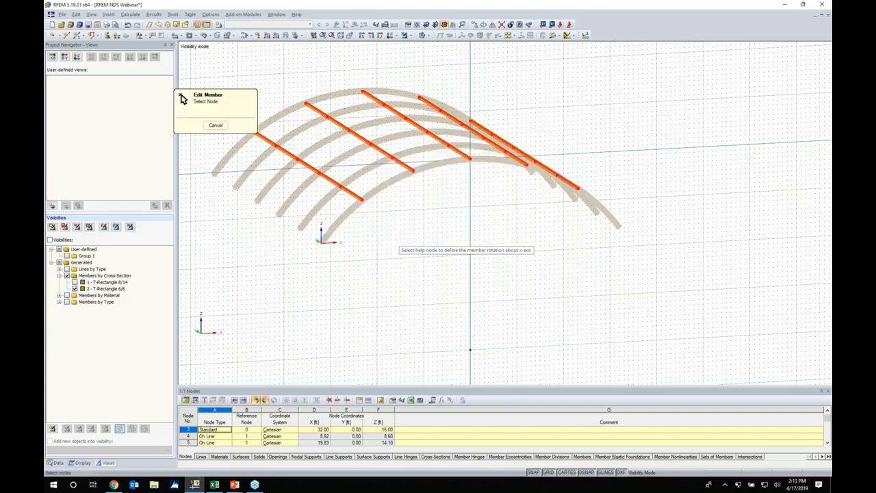
left_click(470, 349)
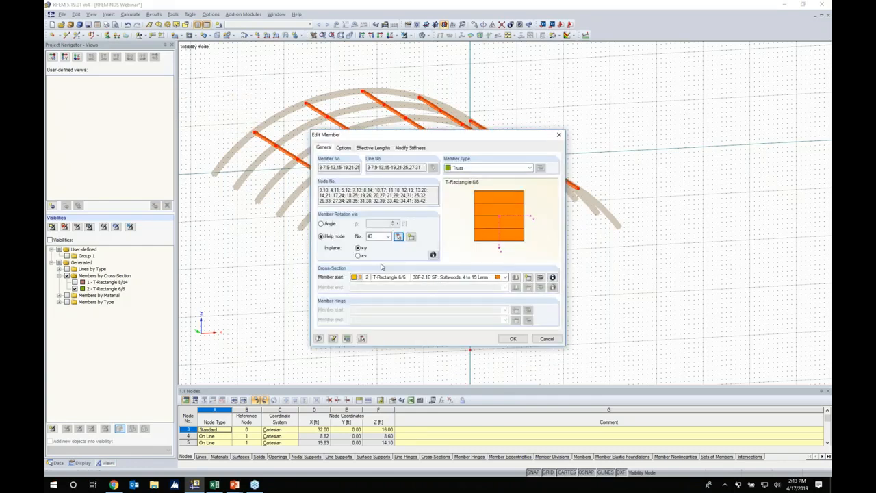
left_click(357, 255)
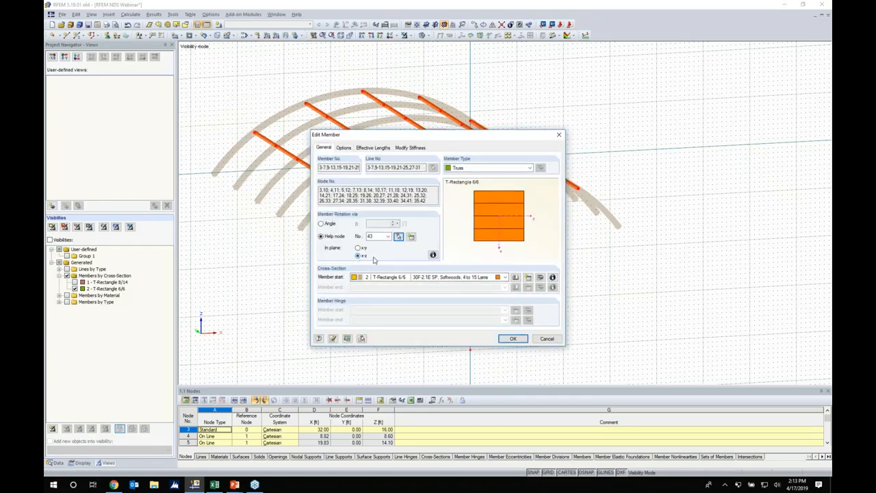
left_click(512, 338)
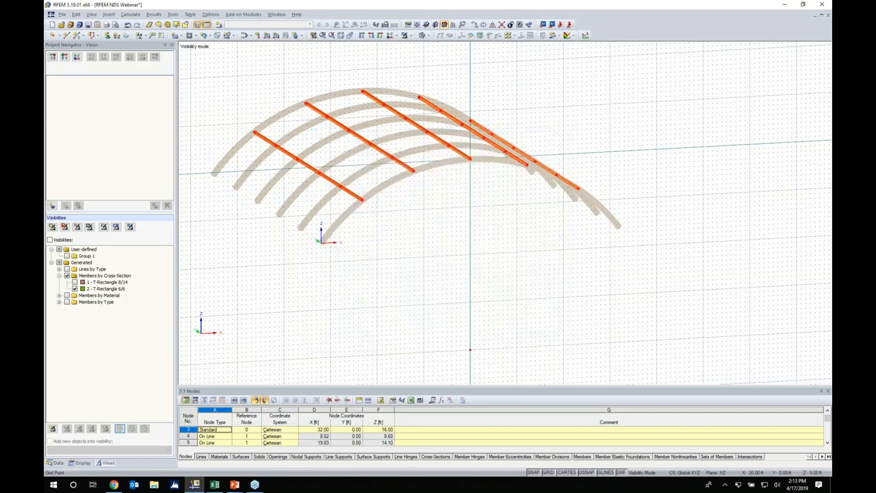
Check the purlins' rotation against the arches, restore the visibility of all members and hide the work plane grid.
scroll(388, 212, "up", 4)
scroll(341, 194, "up", 5)
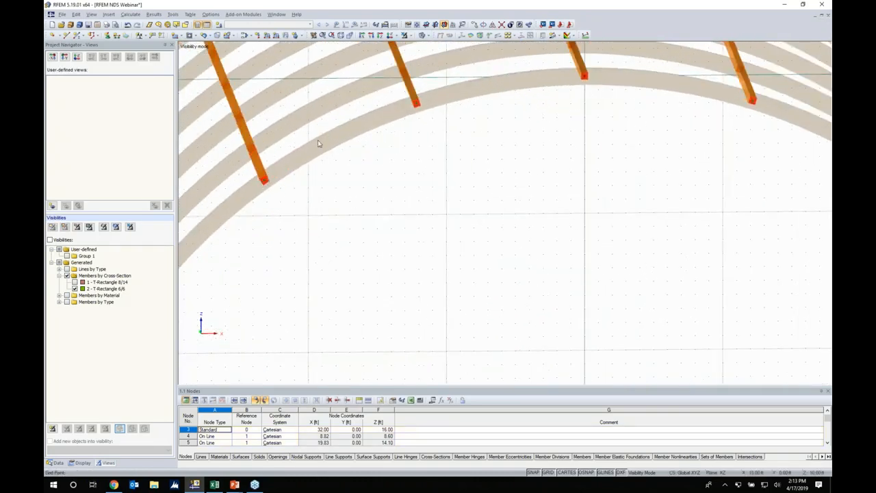
middle_click_drag(438, 121, 467, 186)
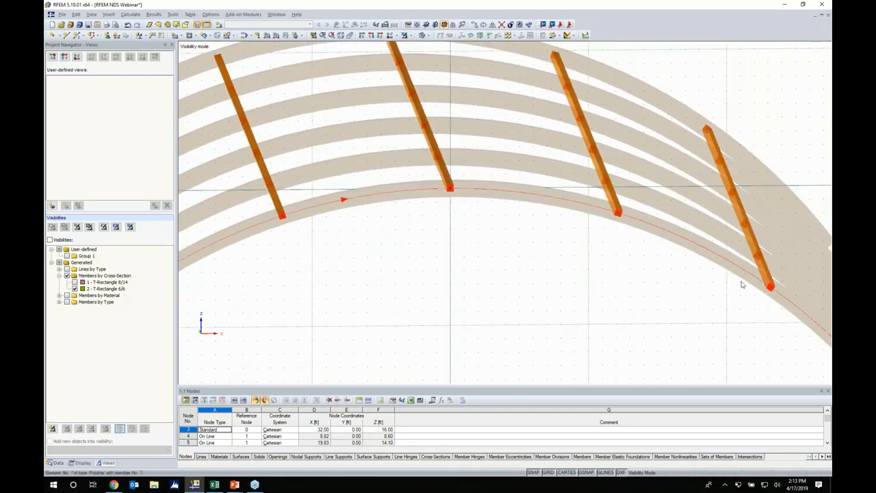
scroll(695, 272, "down", 8)
middle_click_drag(602, 268, 578, 273)
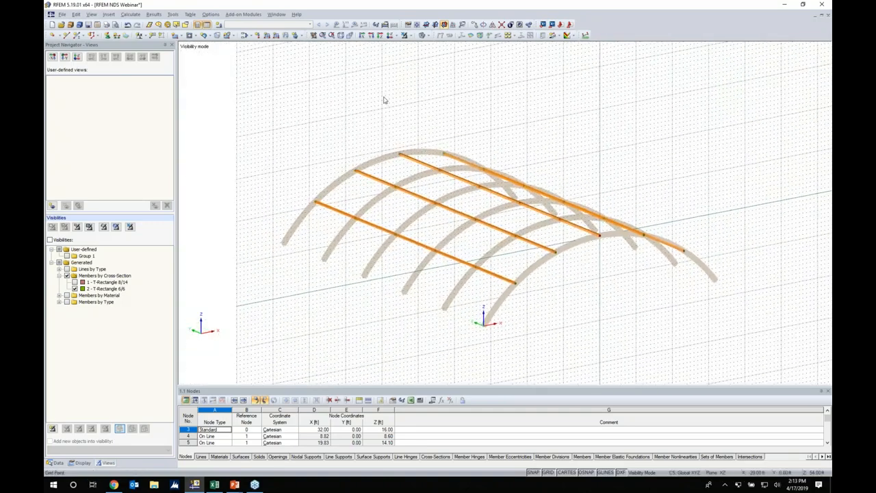
left_click(396, 37)
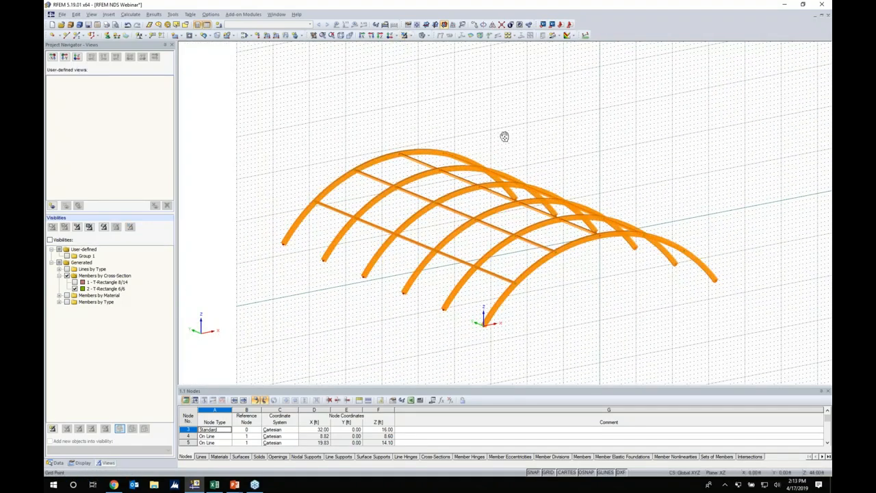
middle_click_drag(505, 136, 481, 130)
scroll(483, 134, "up", 1)
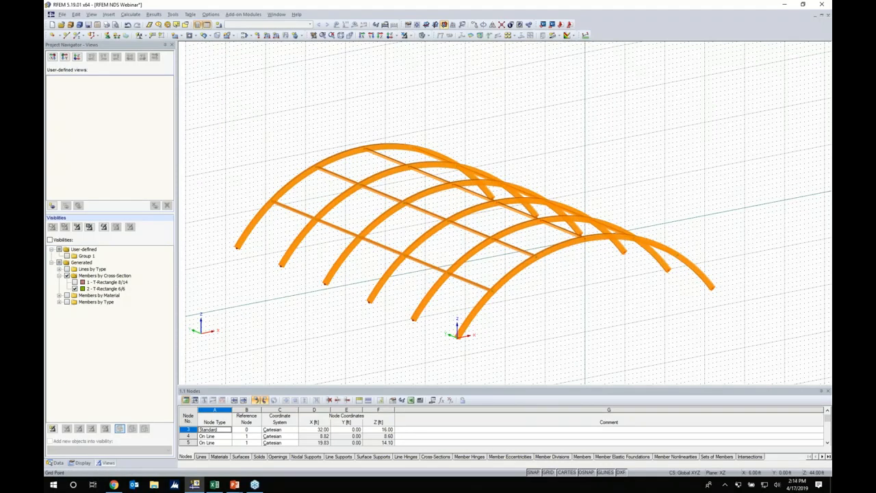
left_click(549, 472)
Define a new member of type Tension with a 0.625 in round bar cross-section in Steel A36.
left_click(77, 36)
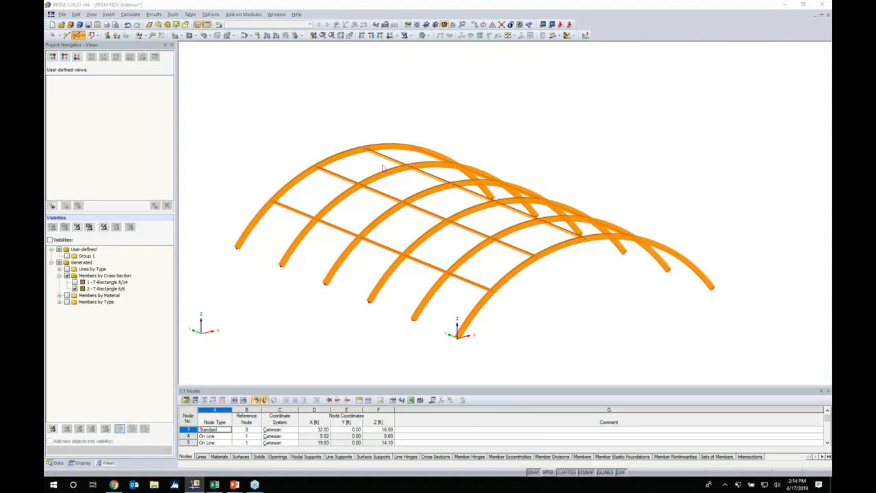
left_click(495, 168)
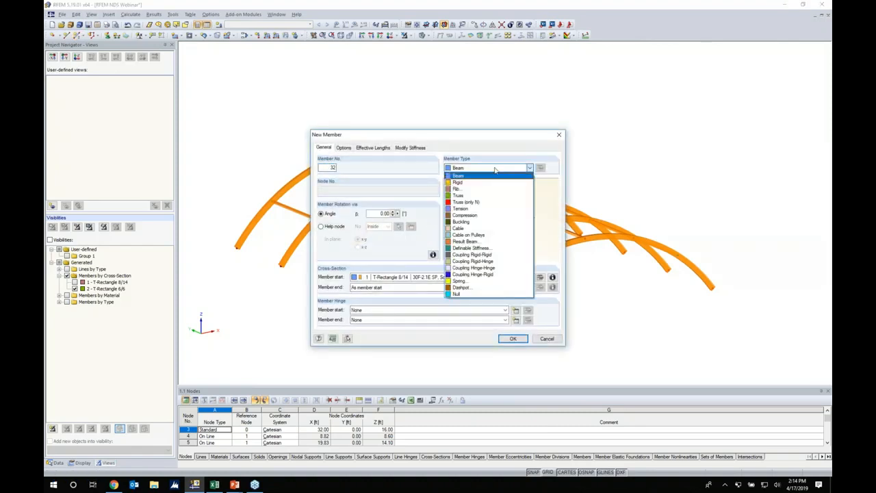
left_click(467, 209)
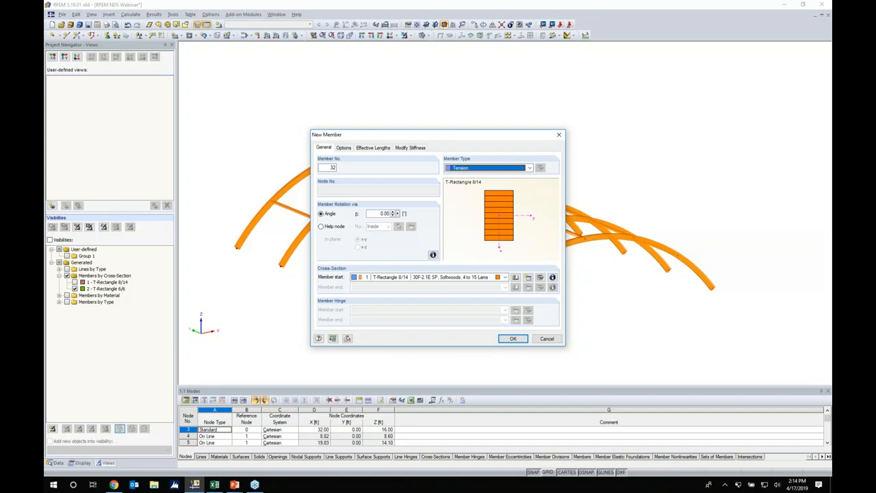
left_click(515, 277)
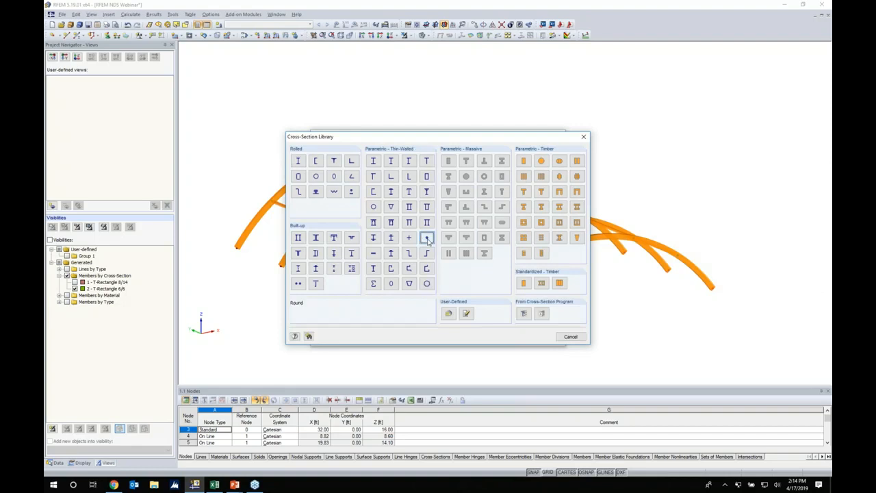
key("Escape")
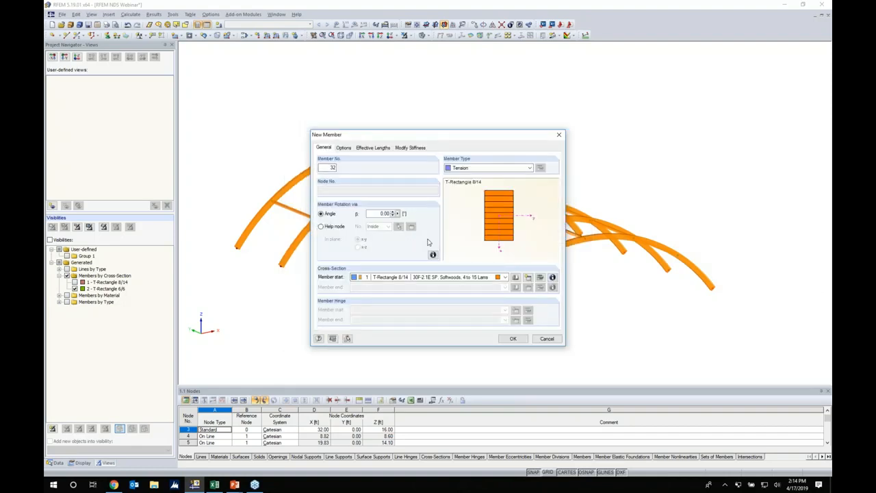
type("0.625")
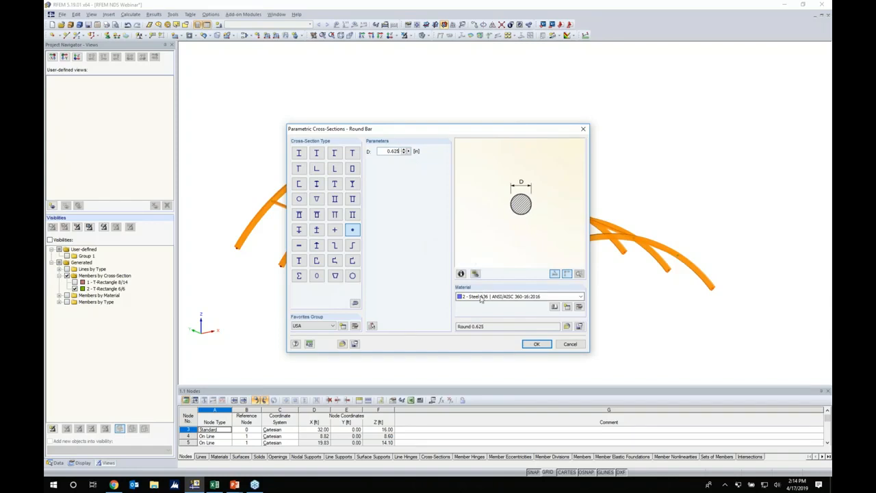
left_click(483, 299)
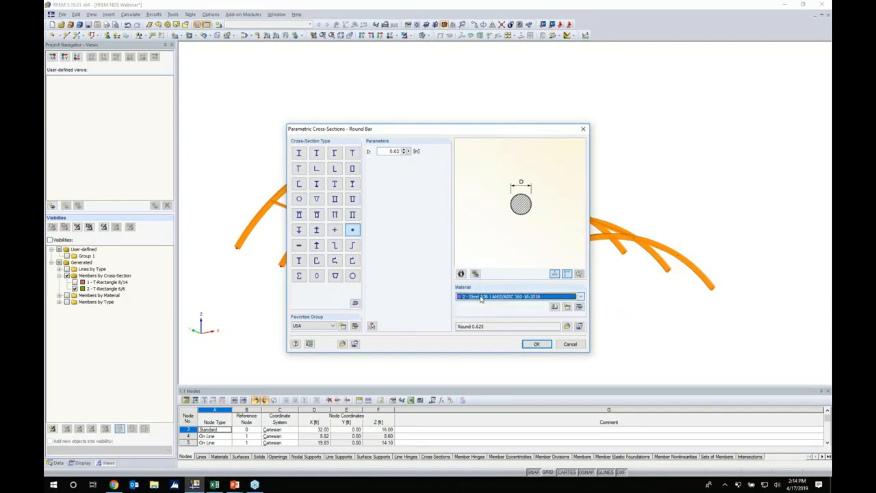
left_click(555, 306)
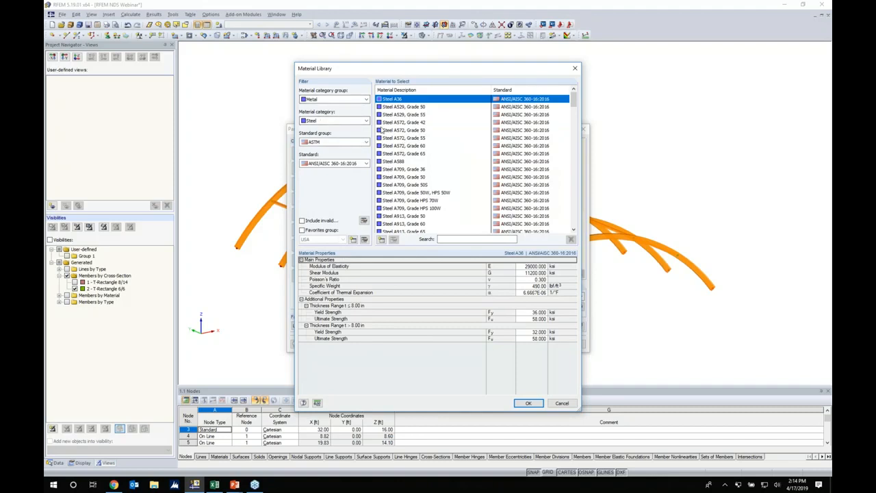
left_click(338, 121)
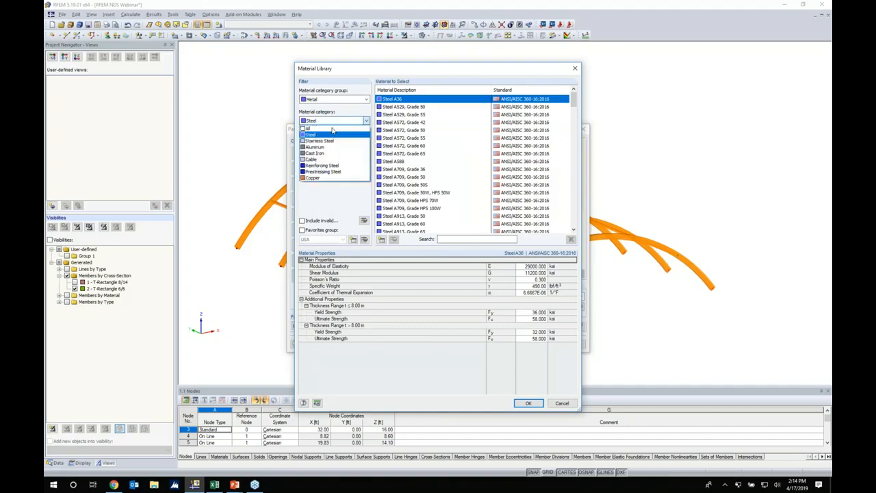
left_click(320, 162)
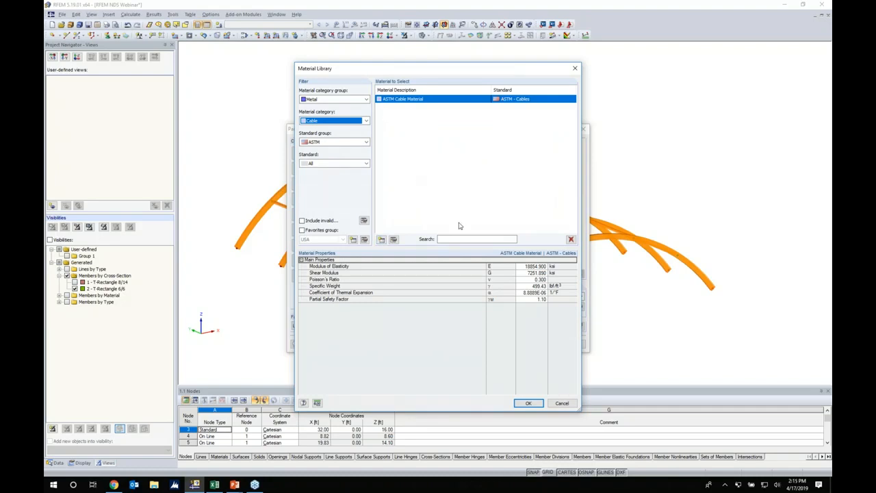
left_click(562, 404)
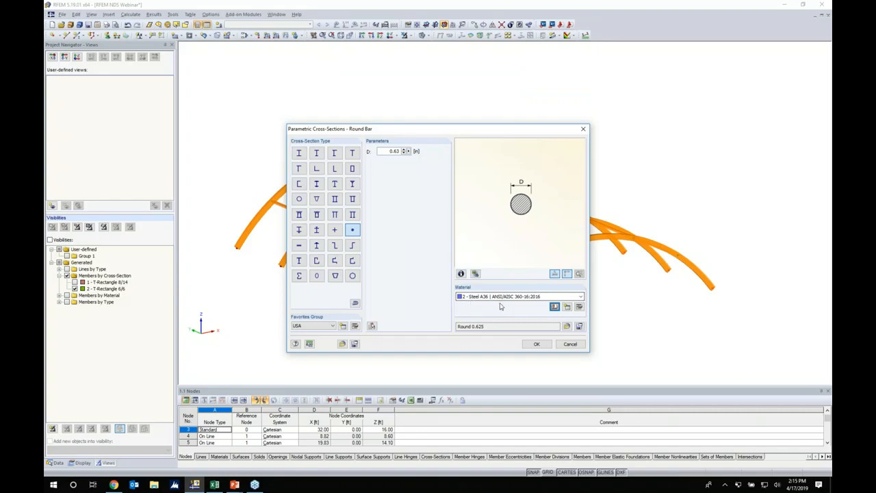
Confirm the Round 0.625 section and tension member settings, and display the model as a wireframe.
left_click(537, 344)
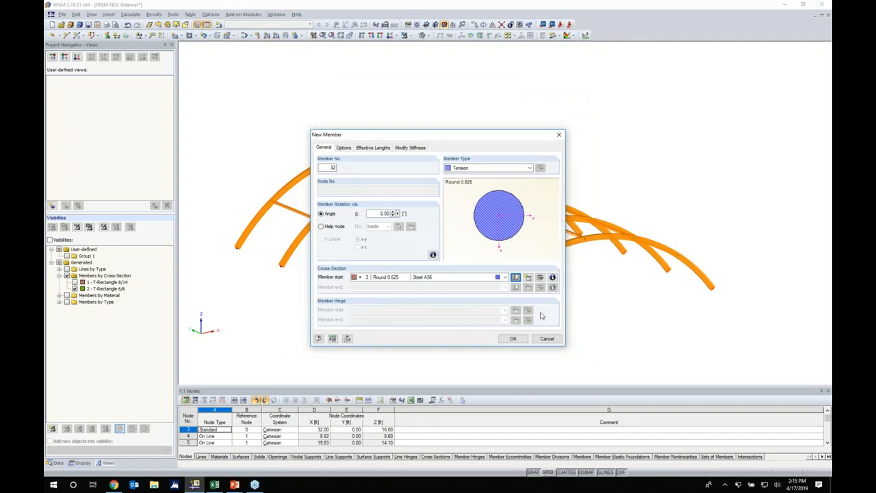
left_click(512, 339)
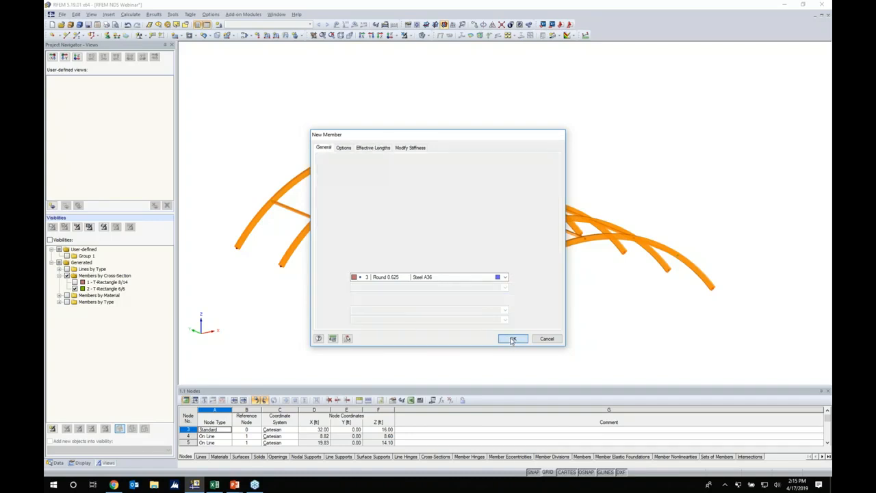
left_click(428, 35)
left_click(430, 47)
middle_click_drag(365, 267, 434, 259)
scroll(389, 245, "up", 2)
scroll(389, 245, "up", 2)
Draw two crossing tension members between the second and third arches from the back, from each arch base to the opposite arch's lowest purlin node.
left_click(395, 305)
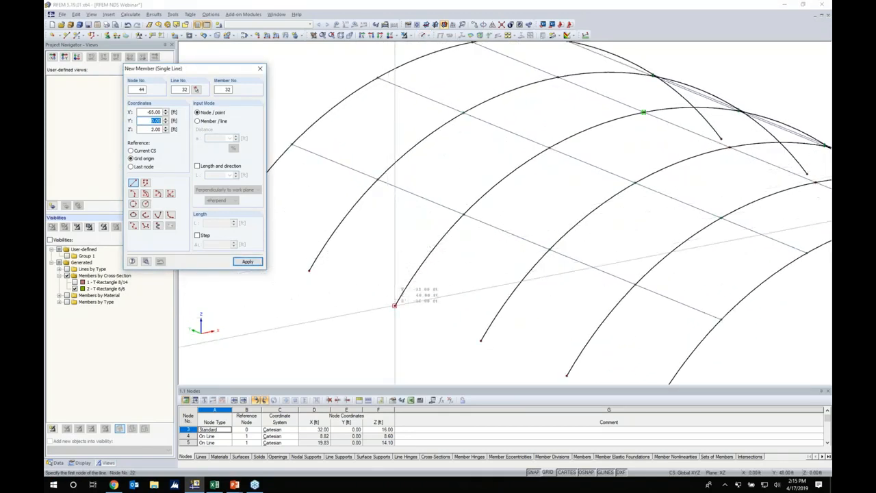
left_click(381, 191)
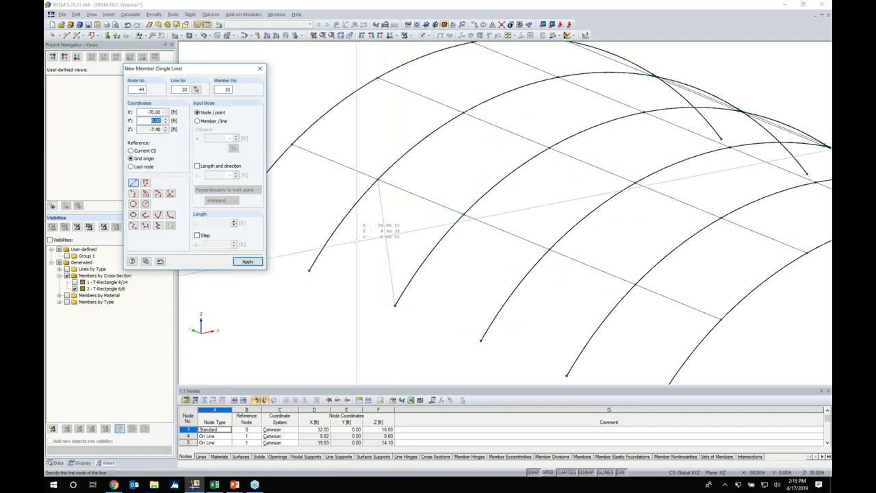
left_click(309, 270)
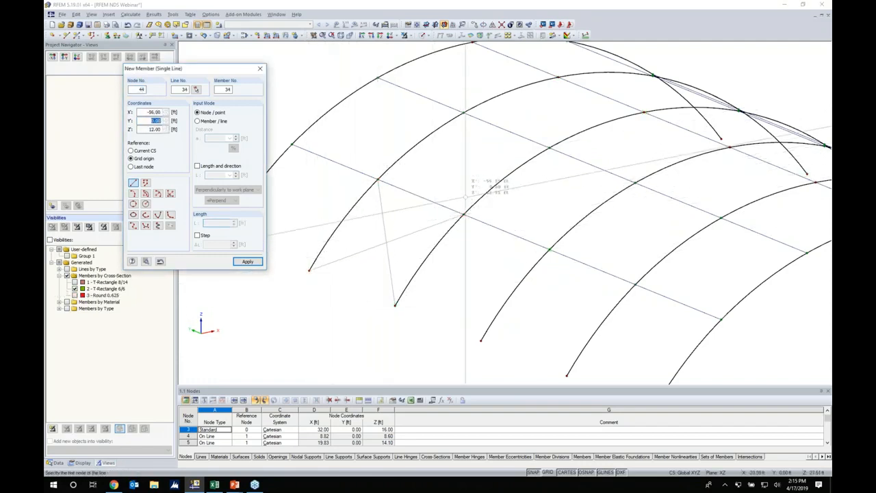
Draw crossing tension members in the remaining two panels of the same bay, continuing up one side from the lowest purlin to the crown purlin.
left_click(464, 214)
left_click(558, 76)
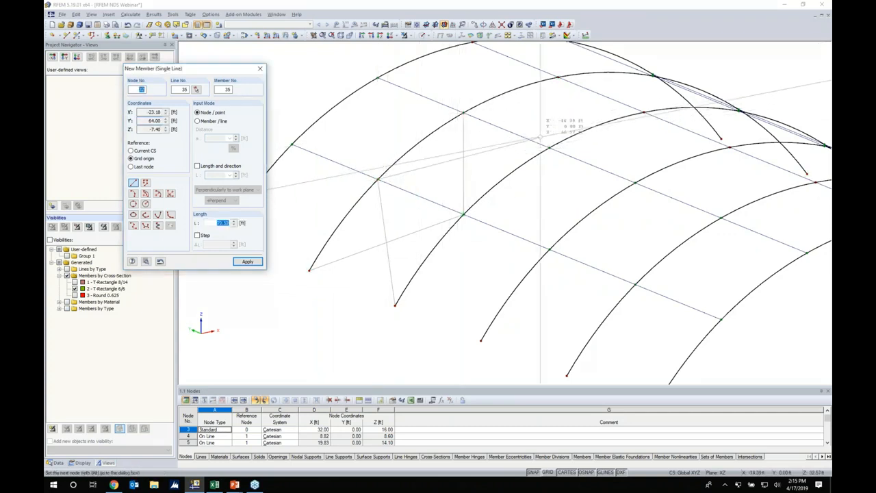
middle_click_drag(517, 164, 429, 246)
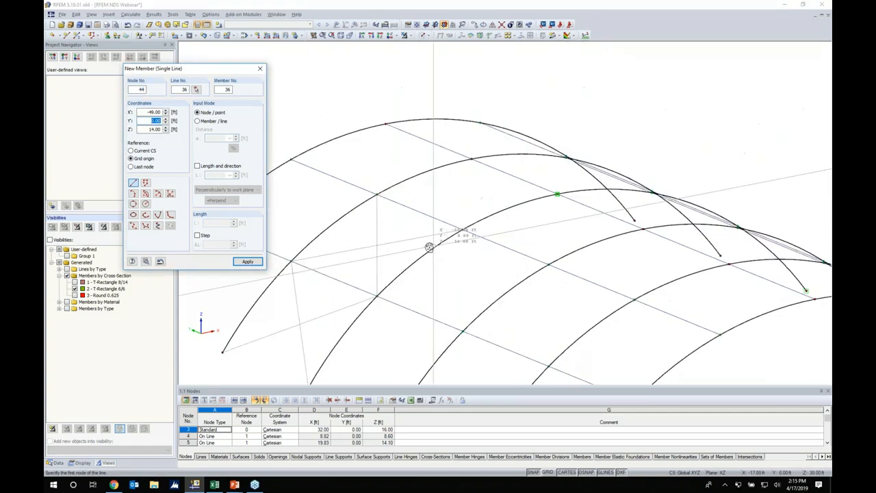
left_click(462, 230)
left_click(462, 230)
left_click(471, 159)
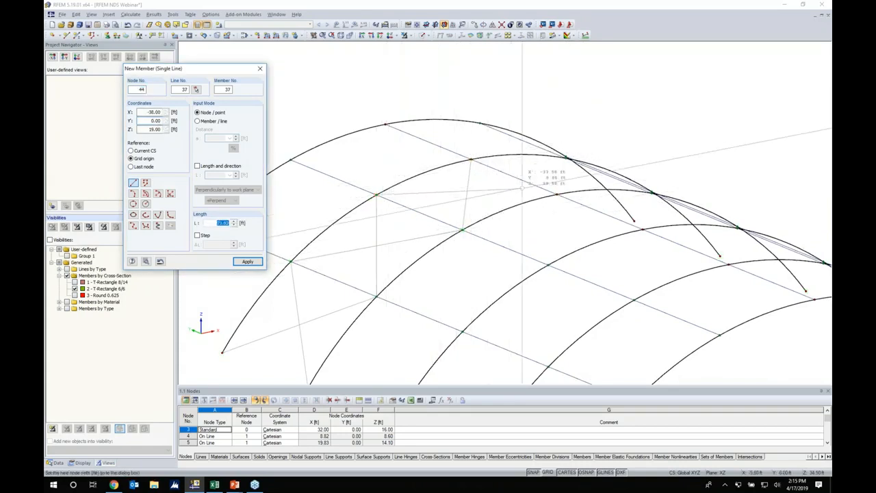
left_click(557, 195)
left_click(557, 195)
right_click(472, 234)
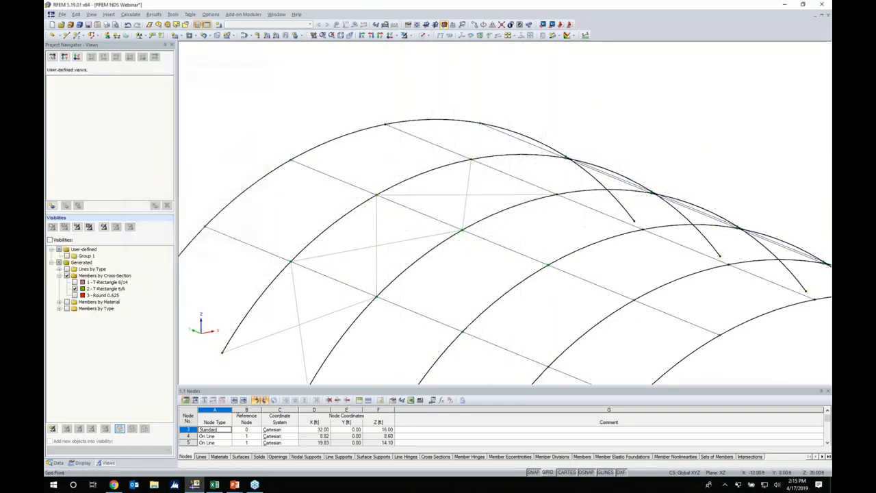
Mirror a copy of the six tension members about the Y-Z plane through a crown purlin node.
scroll(466, 266, "down", 2)
middle_click_drag(441, 301, 670, 313, "ctrl")
middle_click_drag(605, 313, 456, 304)
left_click_drag(441, 333, 424, 275)
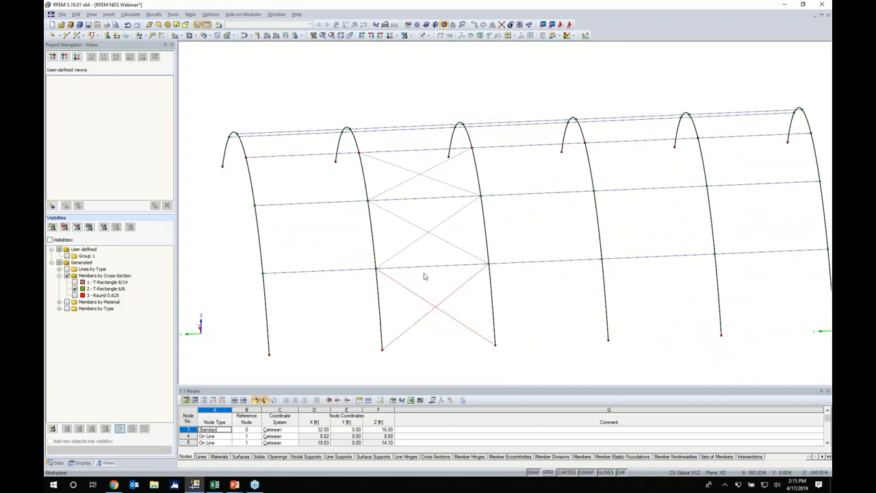
left_click_drag(427, 183, 409, 164)
left_click(493, 26)
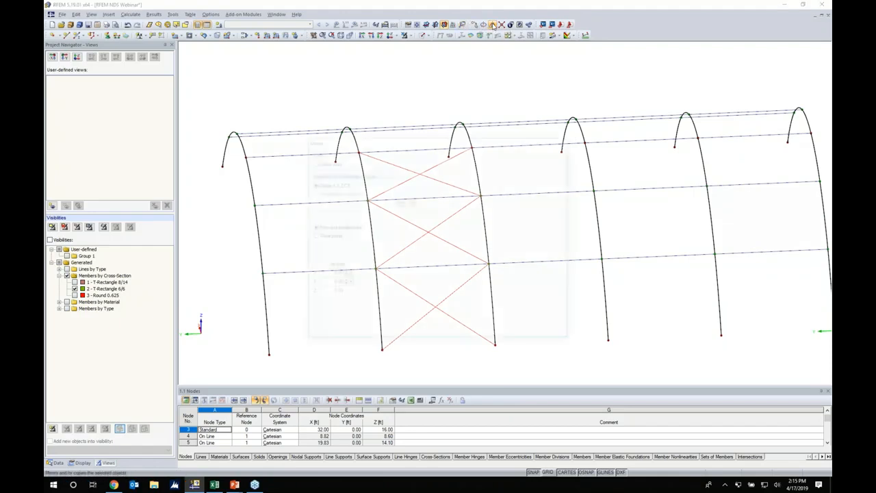
left_click(311, 162)
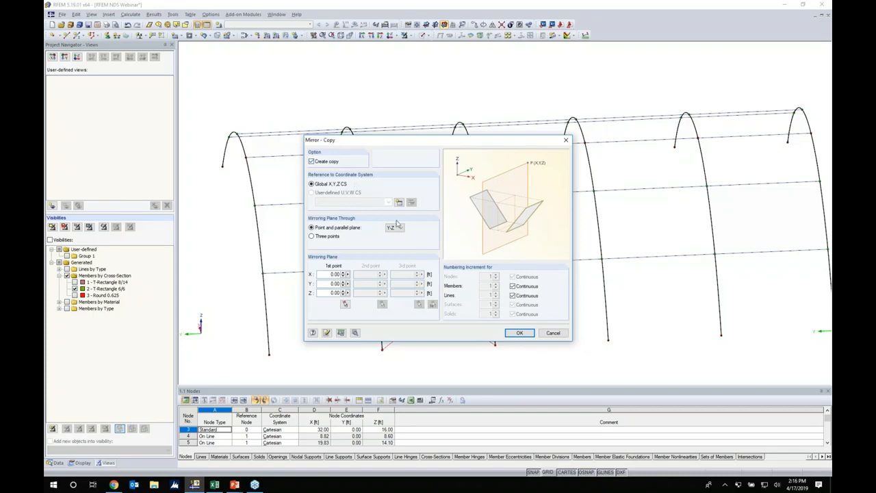
left_click(396, 228)
left_click(392, 241)
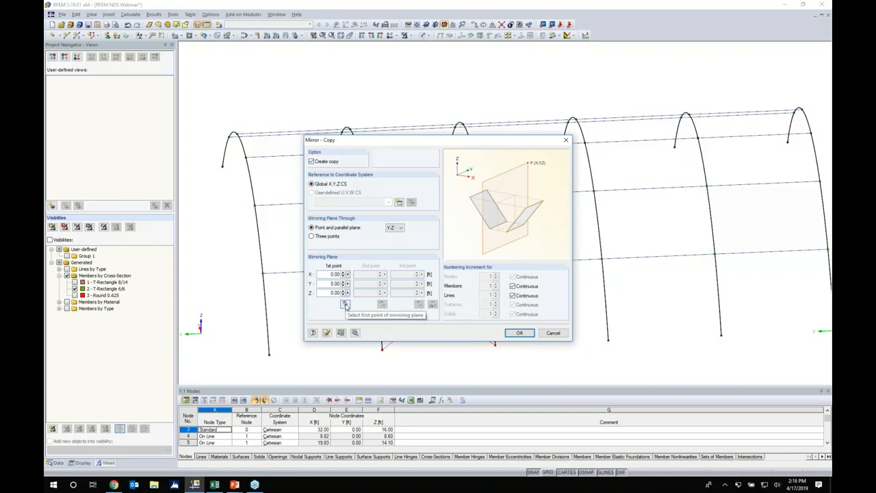
left_click(346, 306)
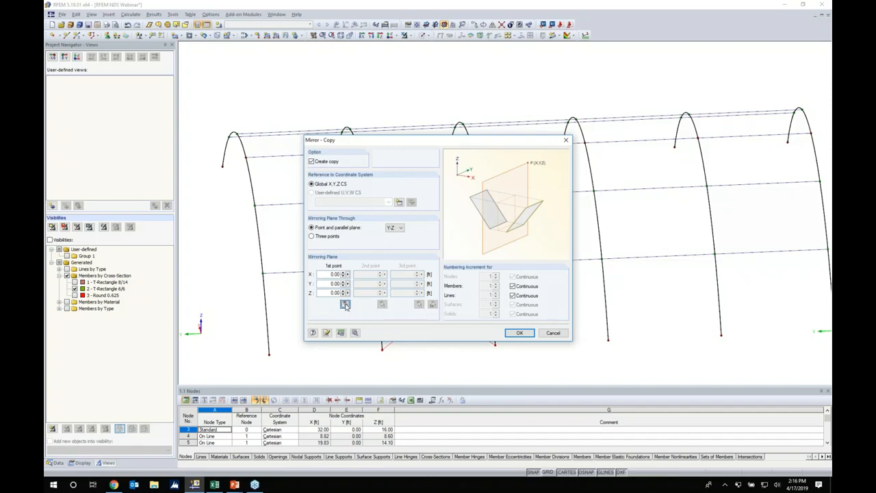
left_click(247, 156)
left_click(520, 333)
Check the mirrored bracing on both sides of the arches and display the model as solid members.
middle_click_drag(668, 168, 685, 225, "ctrl")
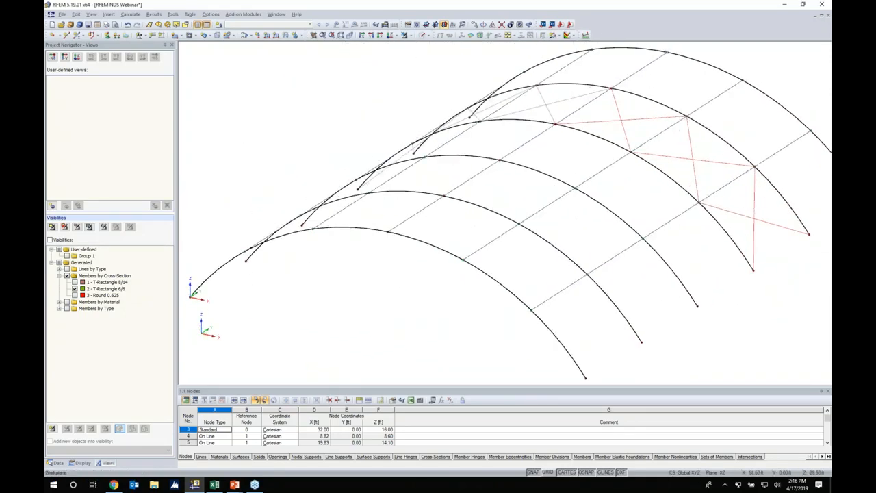
middle_click_drag(554, 183, 485, 181)
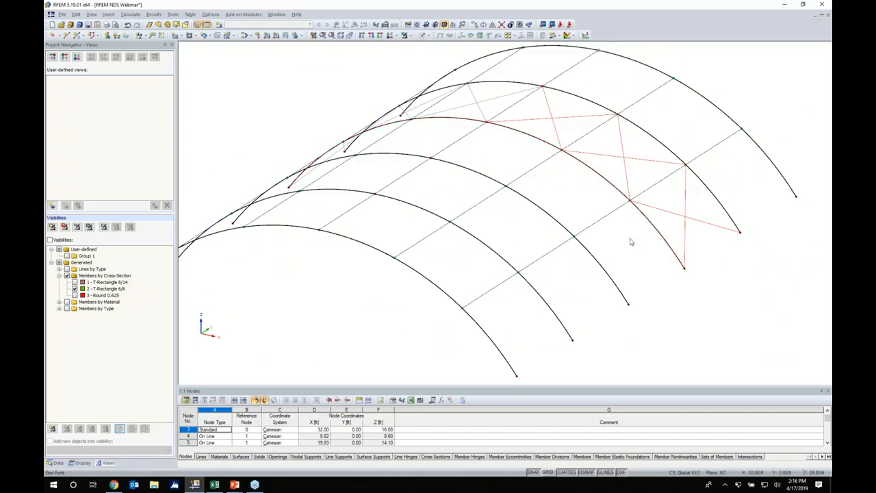
middle_click_drag(328, 256, 580, 249, "ctrl")
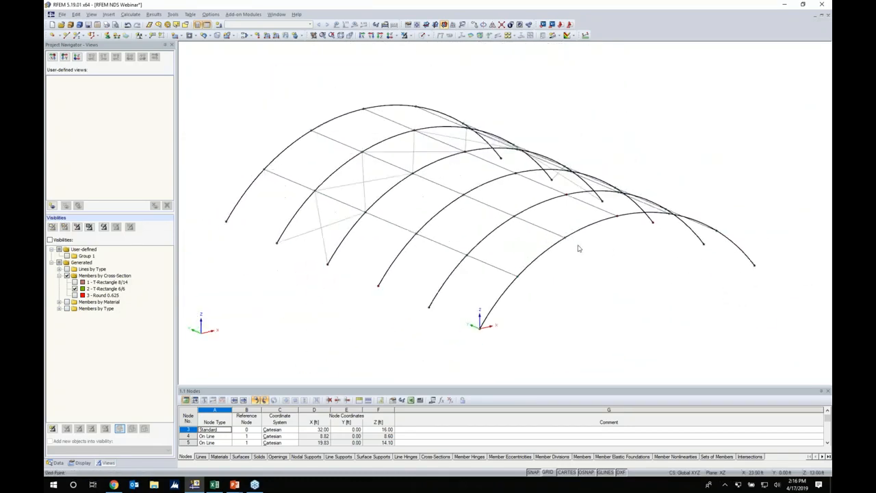
left_click(429, 35)
left_click(431, 63)
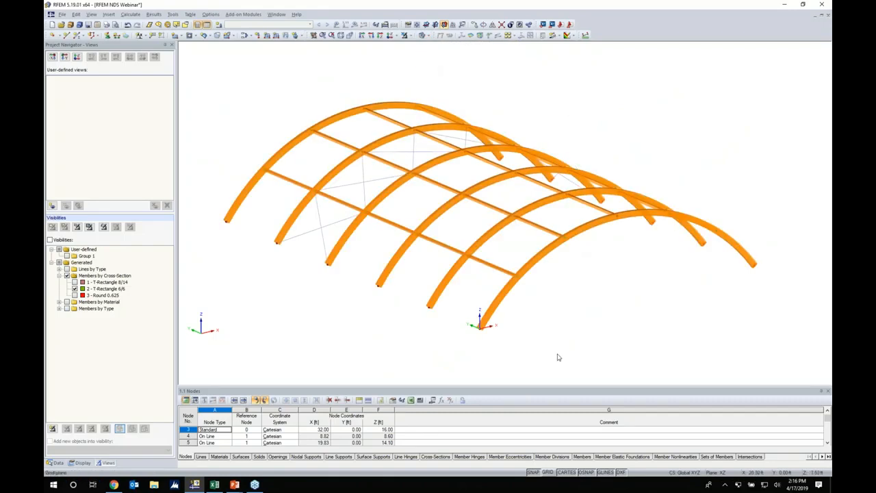
Show the work plane grid and set its origin at the front arch's base node at the global origin.
left_click(548, 472)
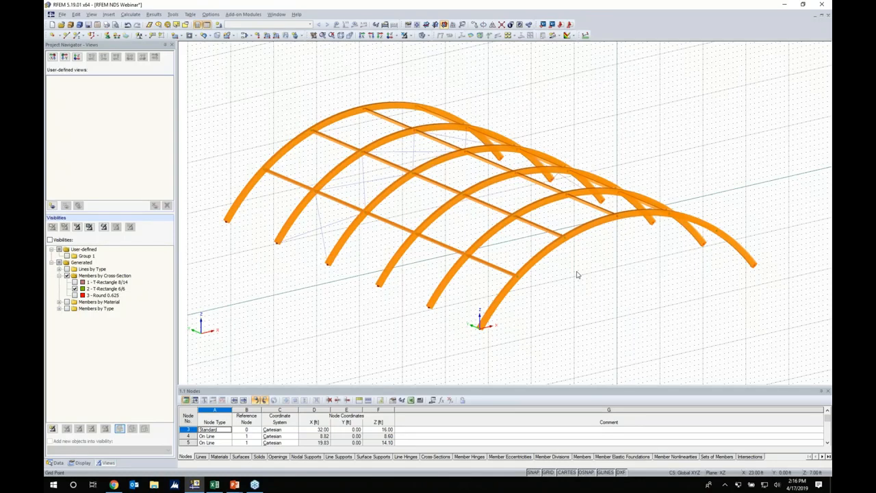
left_click(417, 24)
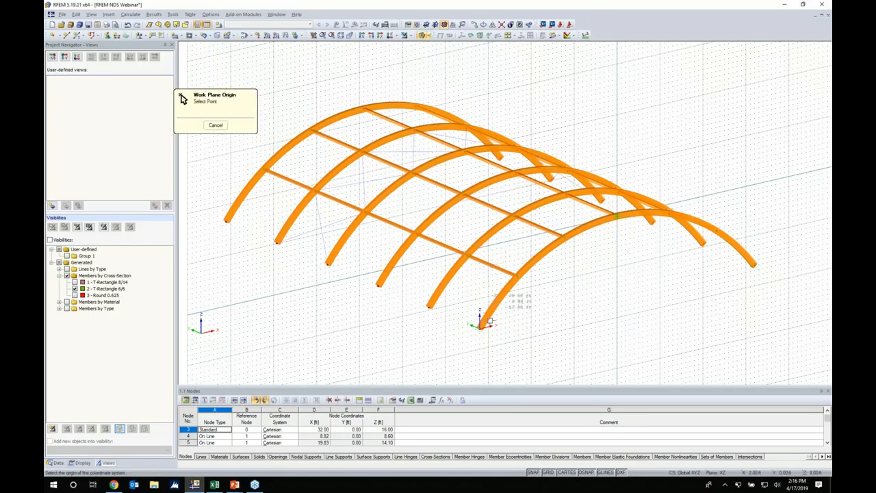
left_click(480, 326)
middle_click_drag(492, 320, 438, 260, "ctrl")
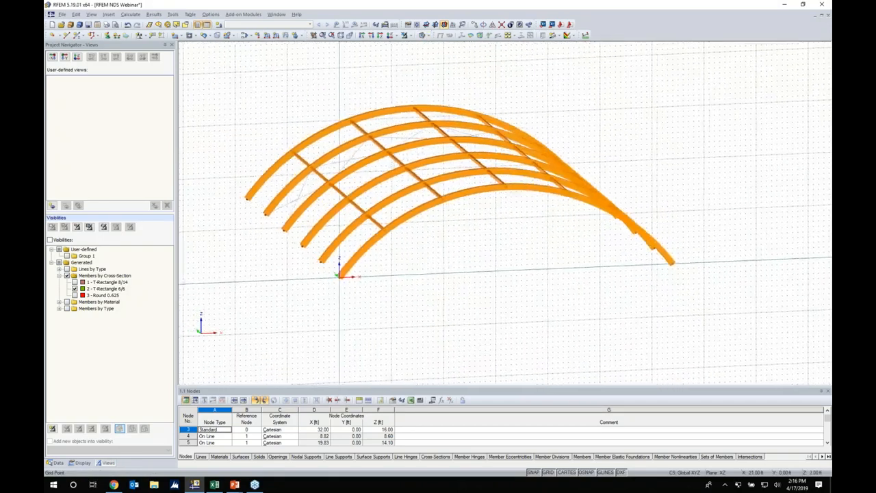
Define a new Beam member with a 5 by 5 in rectangular timber section in 30F-2.1E SP Softwoods.
left_click(76, 35)
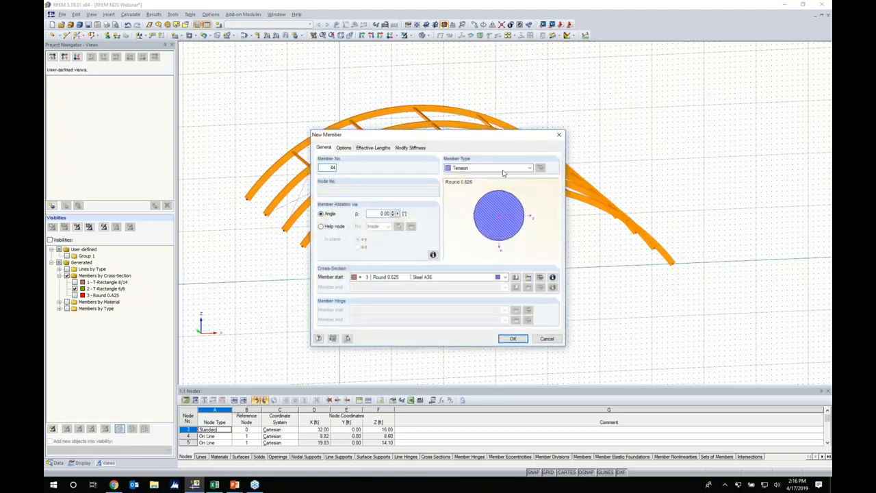
left_click(499, 168)
left_click(492, 177)
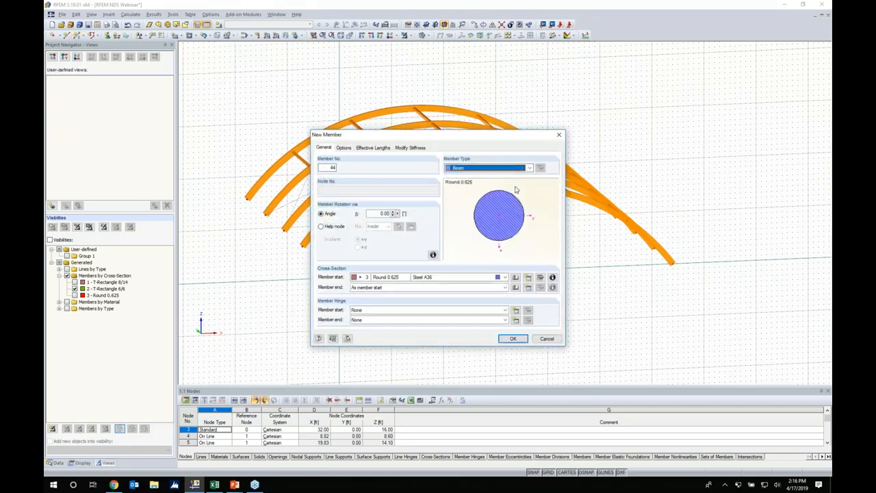
left_click(516, 278)
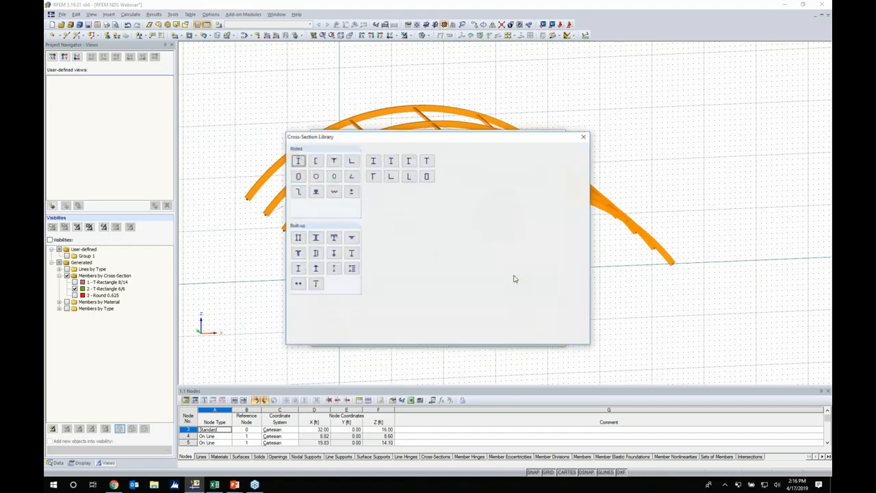
key("Escape")
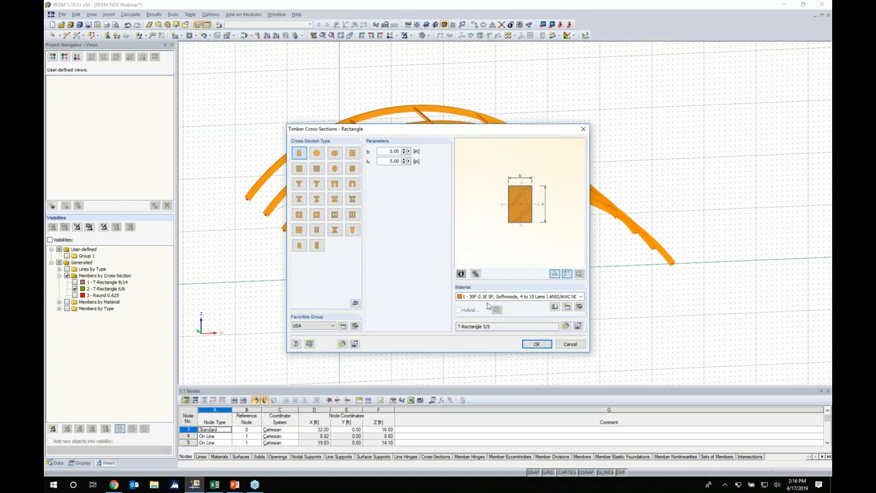
left_click(536, 344)
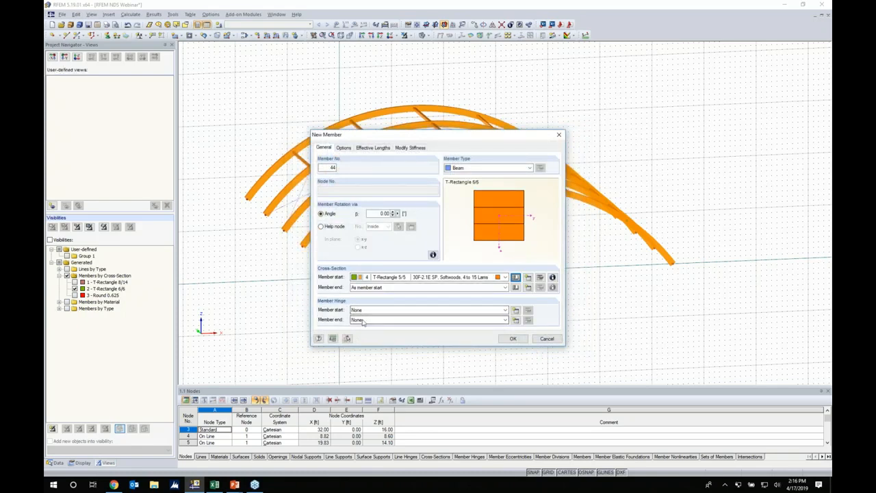
Add a member end hinge releasing rotations φy and φz without nonlinearity, and confirm the new beam member's settings.
left_click(516, 321)
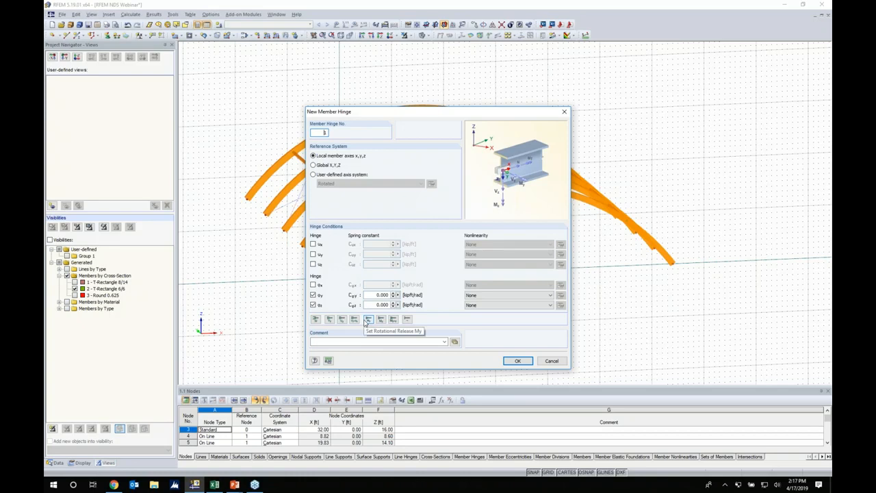
left_click(481, 297)
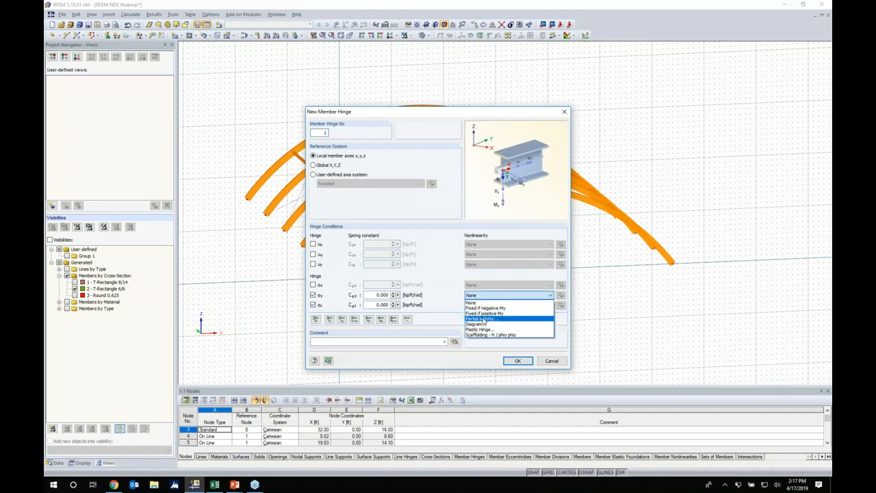
left_click(441, 295)
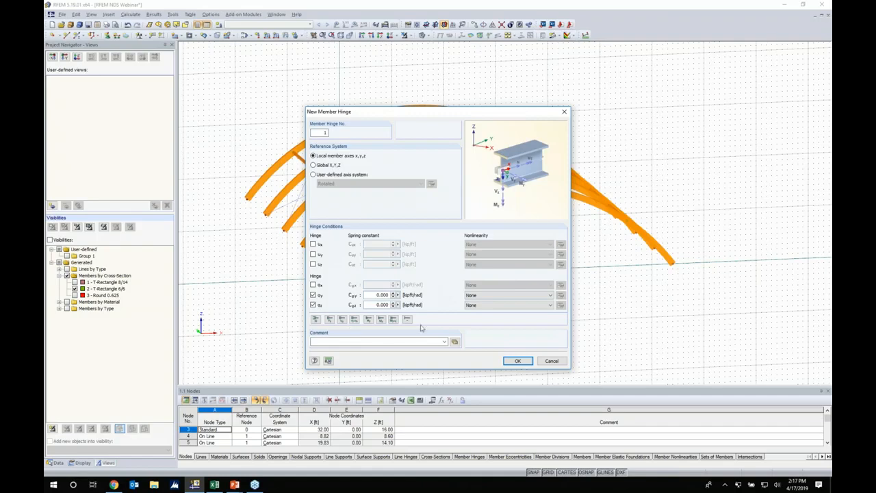
left_click(518, 361)
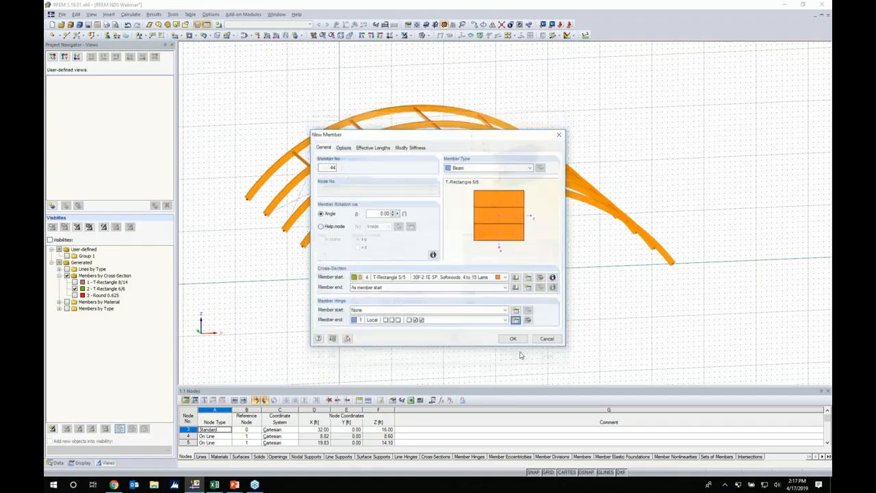
left_click(516, 338)
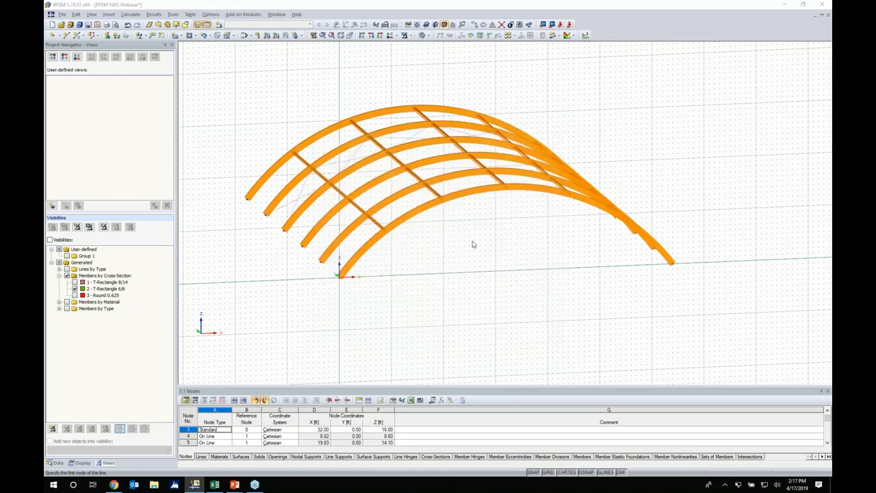
Draw a vertical column from X 32 ft, Z 0 ft up to the crown node of the front arch.
middle_click_drag(501, 259, 451, 263)
scroll(454, 269, "up", 2)
scroll(454, 269, "up", 1)
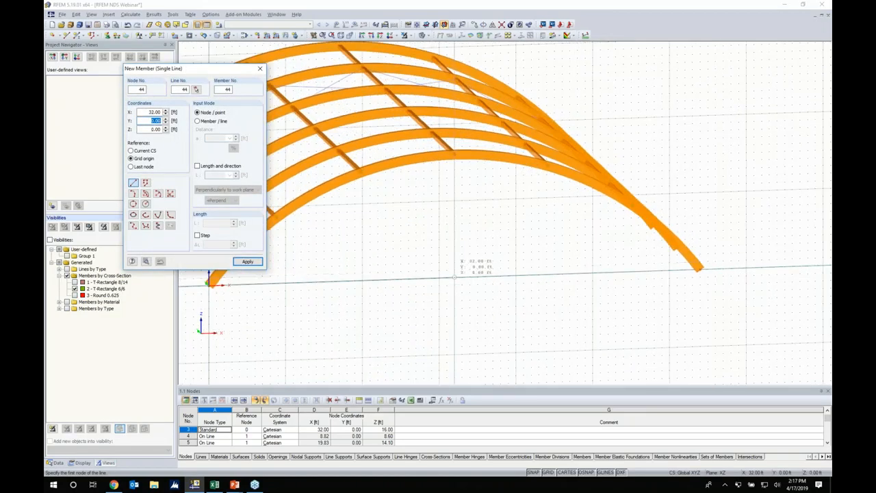
left_click(454, 278)
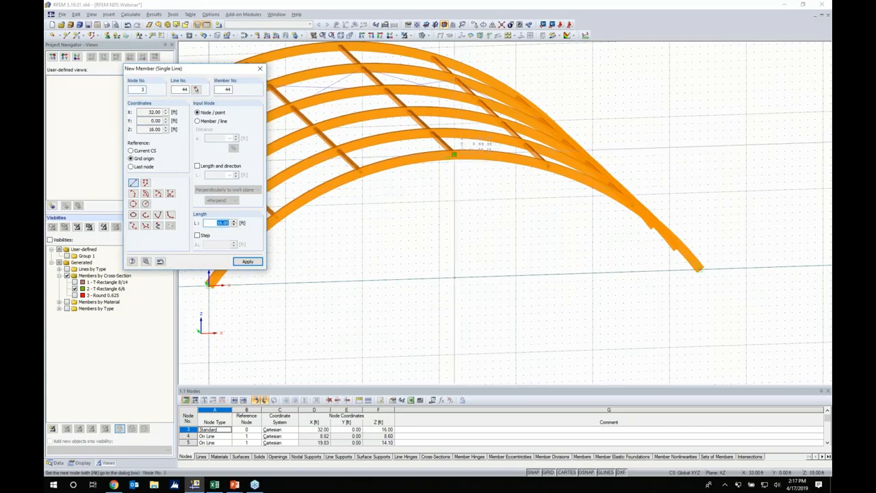
left_click(454, 154)
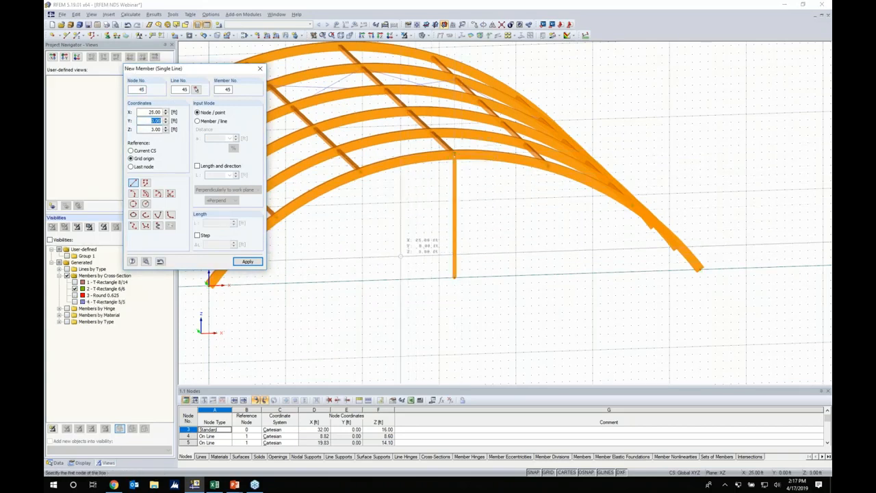
Draw two shorter columns from the ground up to below the front arch, one at X 16 ft and one mirrored beyond the central column.
middle_click_drag(406, 266, 462, 253)
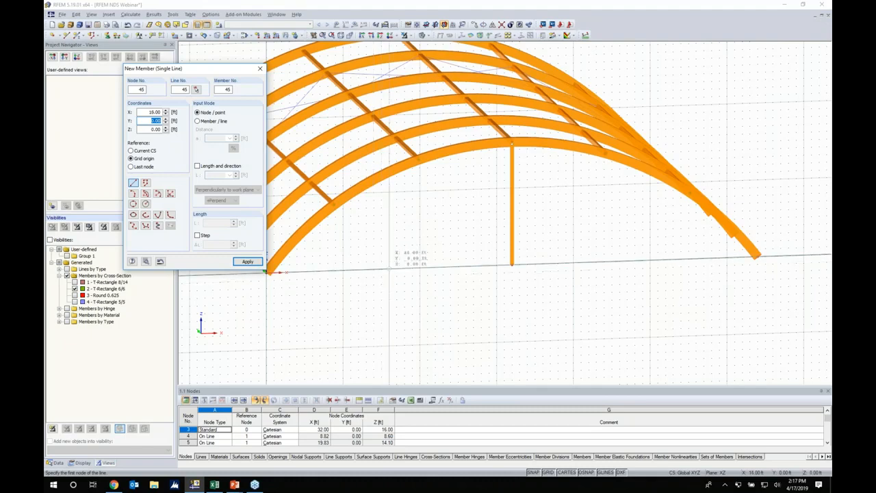
left_click(390, 268)
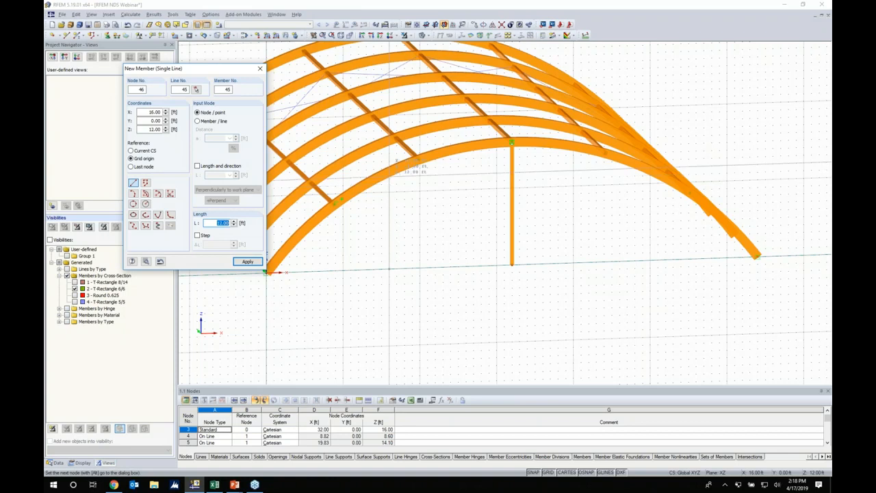
left_click(389, 192)
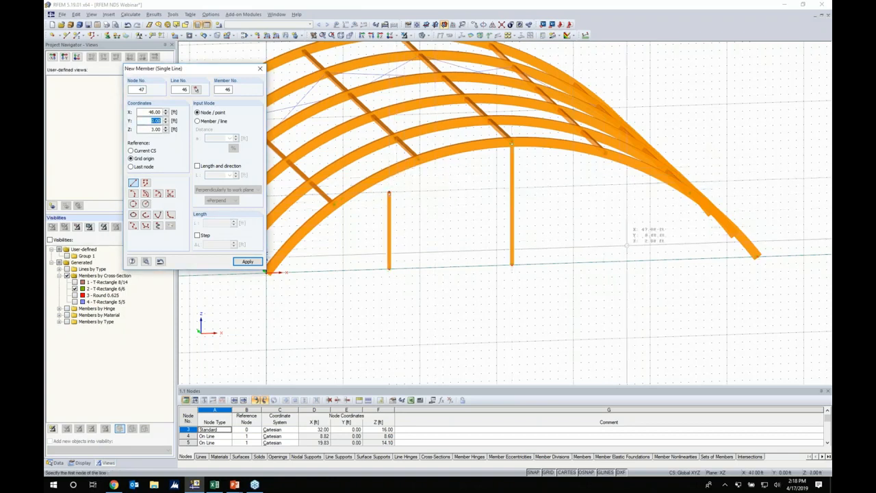
left_click(634, 260)
left_click(635, 176)
right_click(616, 263)
Extend the two shorter end-wall columns at member end j up to the next member or line, the front arch.
middle_click_drag(504, 281, 466, 266, "ctrl")
left_click_drag(376, 267, 317, 231)
left_click_drag(621, 261, 563, 230)
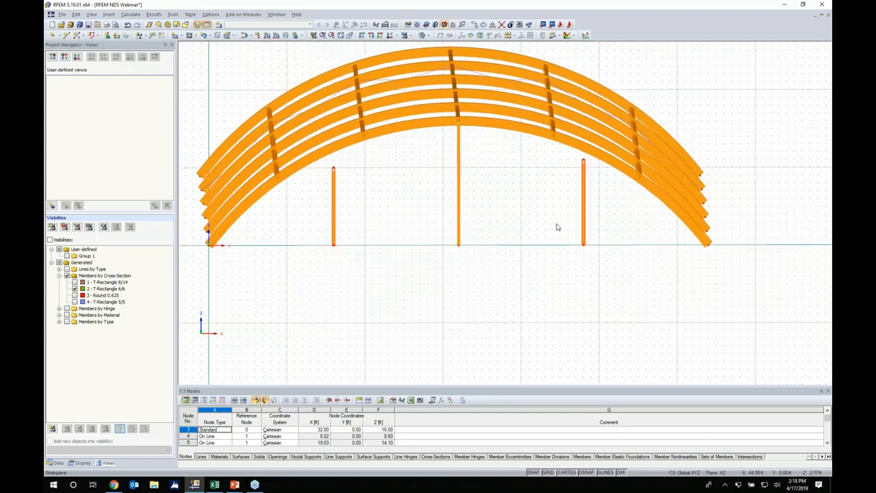
double_click(334, 205)
key("Escape")
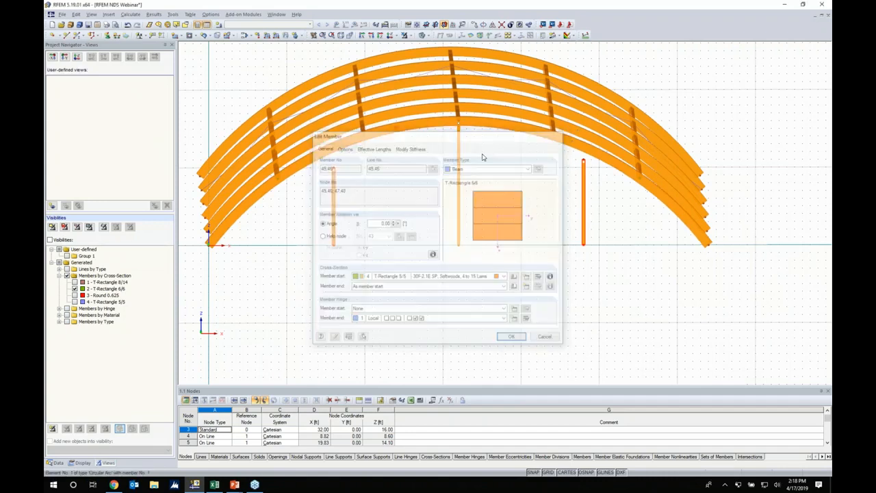
right_click(336, 194)
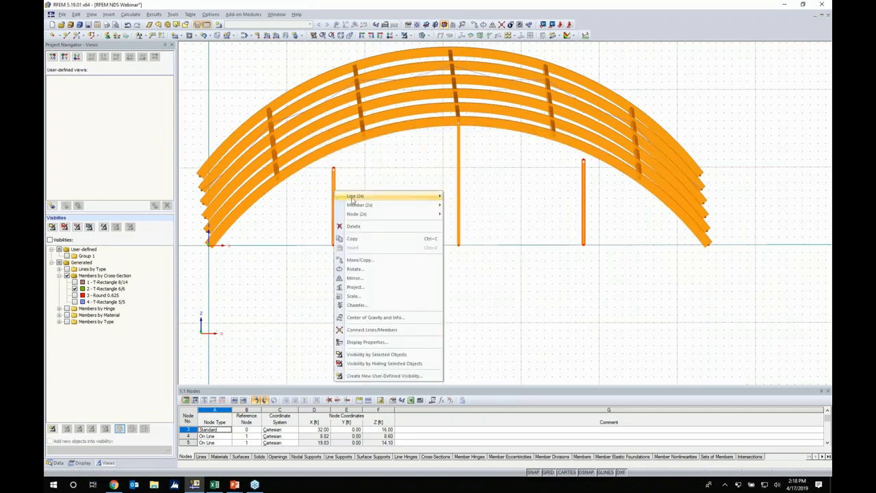
mouse_move(356, 205)
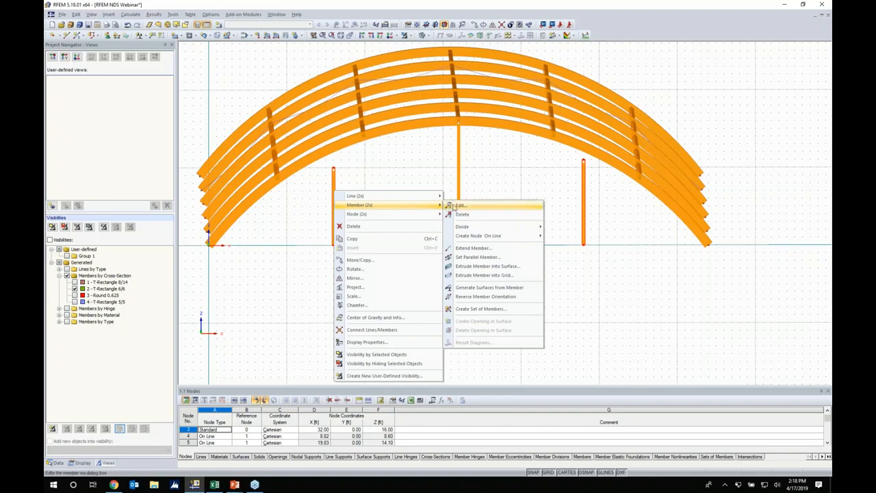
left_click(463, 249)
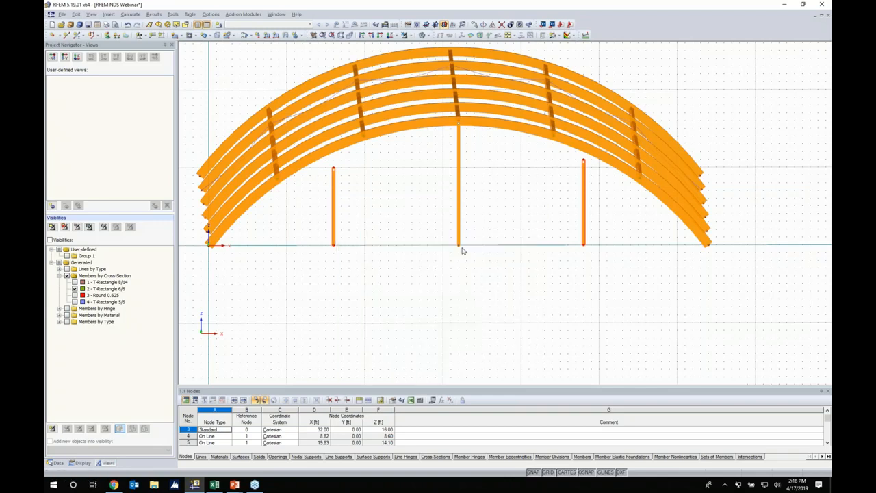
left_click_drag(240, 71, 202, 70)
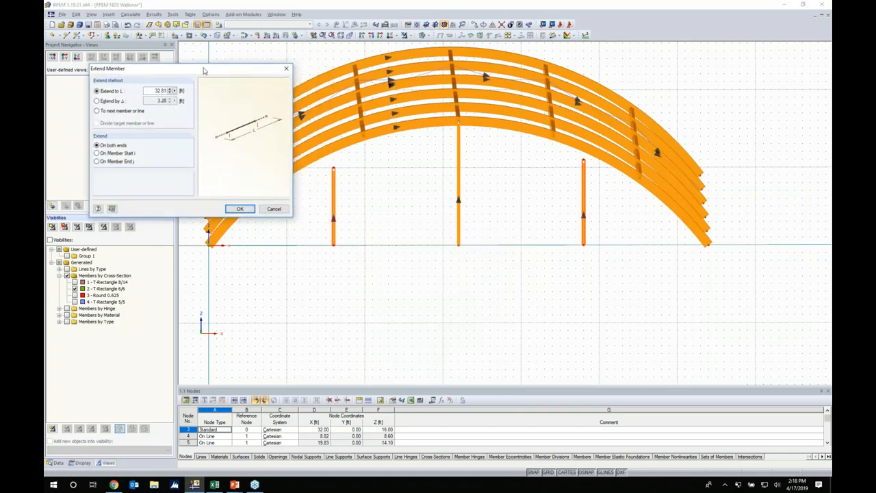
left_click(93, 111)
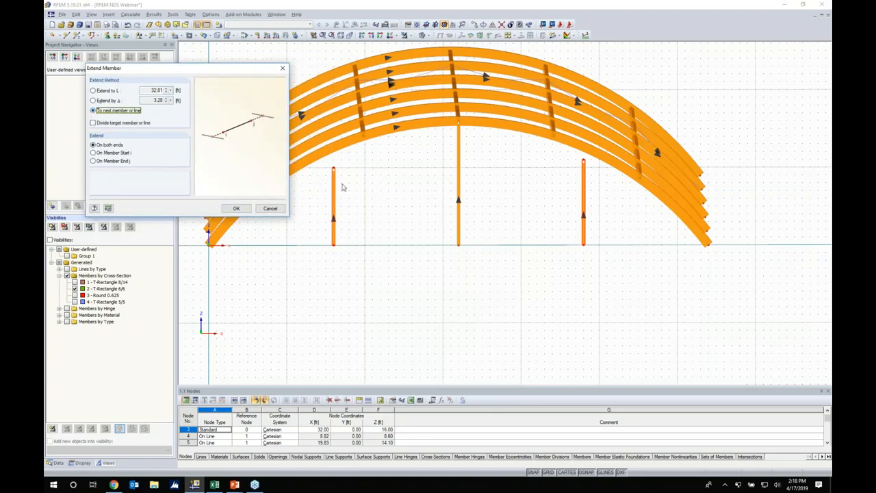
left_click(94, 161)
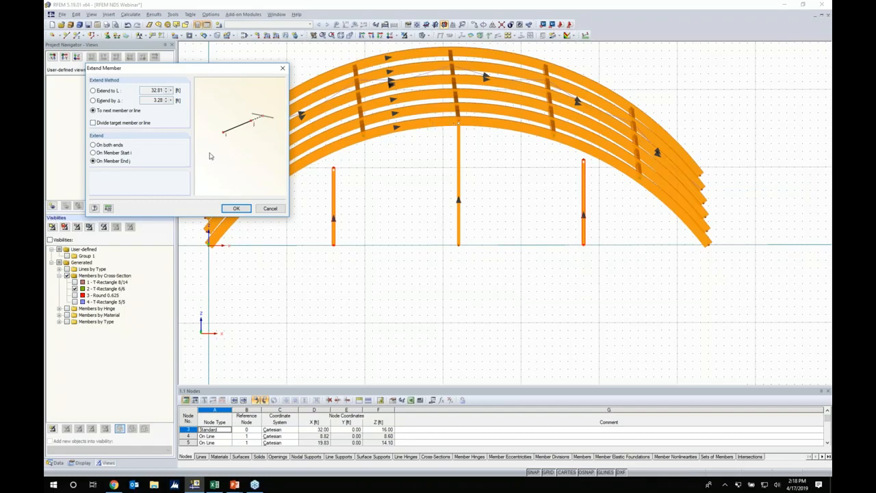
left_click(236, 208)
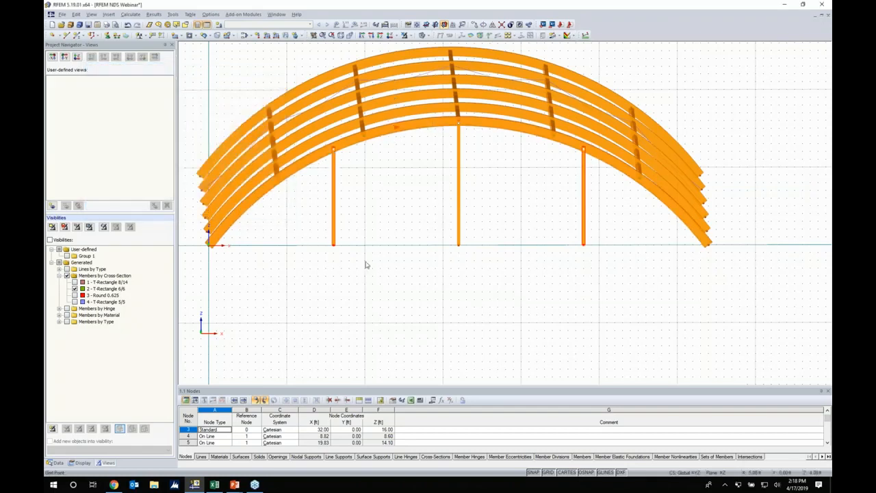
Hide the grid and copy the three end-wall columns from the front arch to the rear arch at its crown.
middle_click_drag(392, 276, 484, 292, "ctrl")
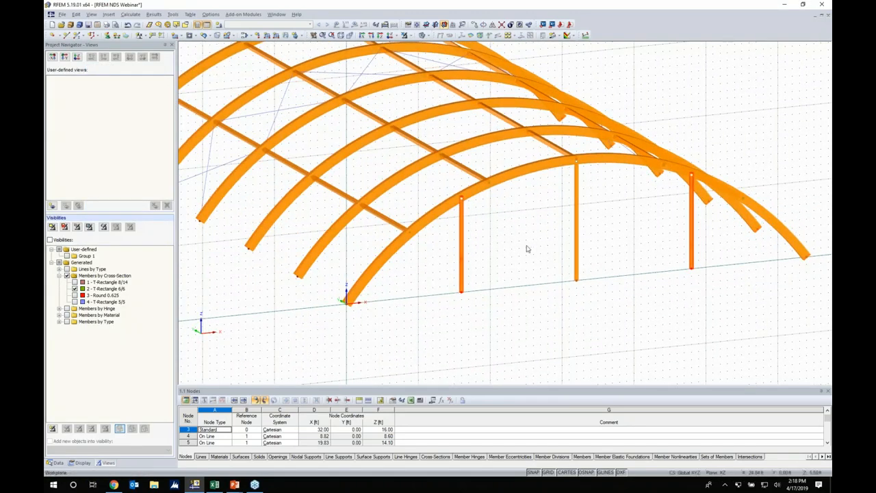
scroll(528, 248, "down", 2)
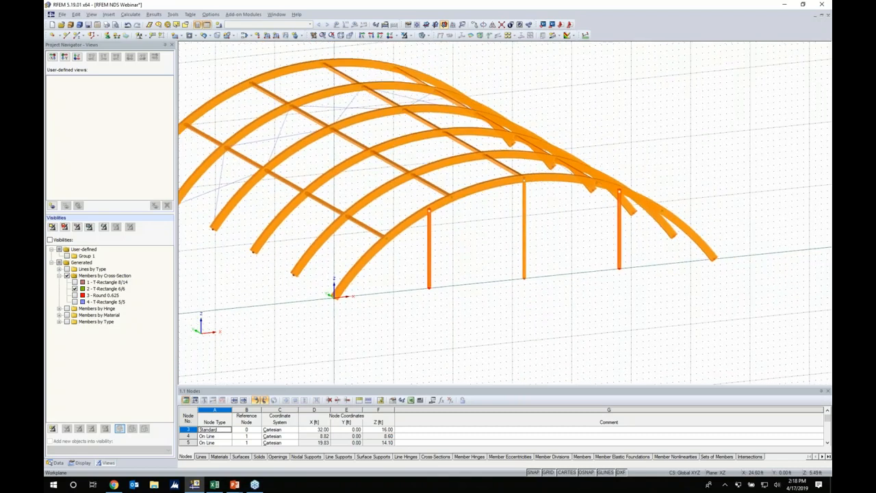
left_click(547, 473)
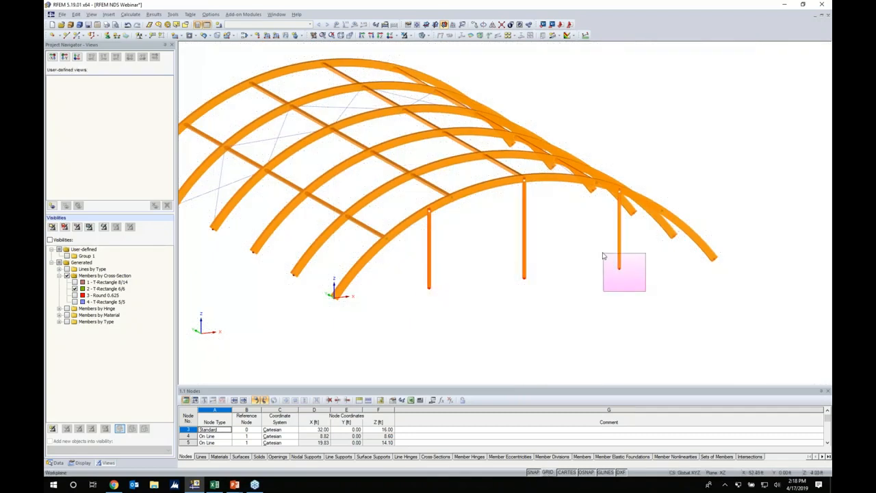
middle_click_drag(476, 286, 570, 329, "ctrl")
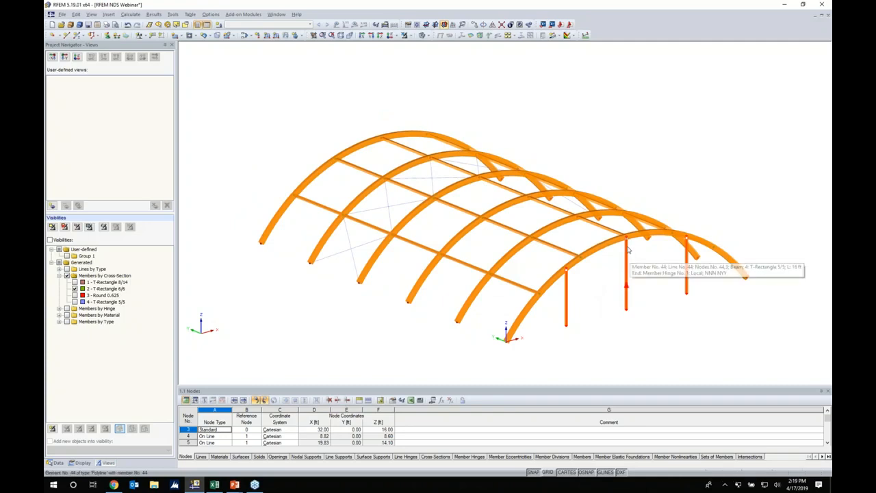
left_click(382, 140)
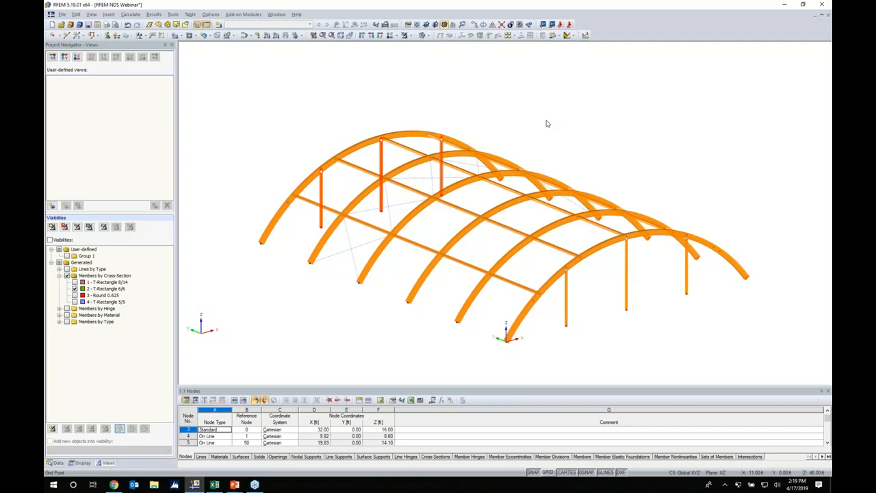
Connect the crossing lines and members across the four front arches, leaving out the rod-braced bay.
middle_click_drag(467, 263, 421, 221, "ctrl")
middle_click_drag(415, 270, 467, 279, "ctrl")
middle_click_drag(600, 296, 568, 288, "ctrl")
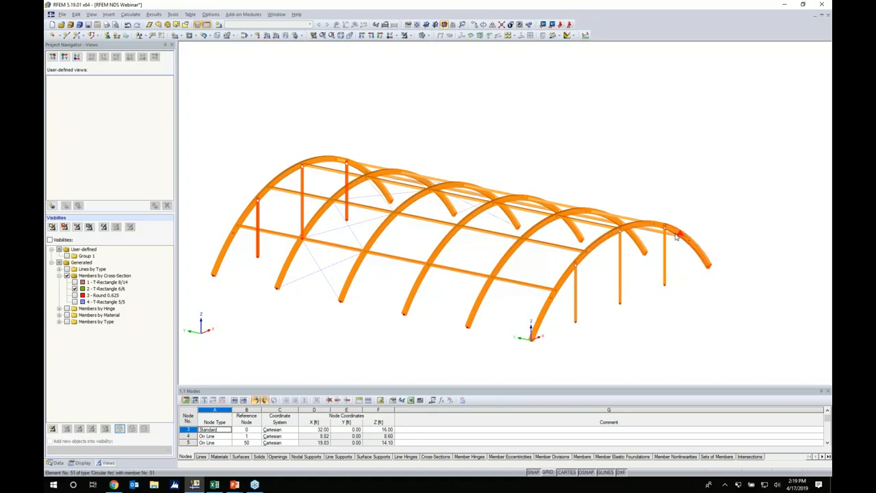
middle_click_drag(469, 288, 554, 256, "ctrl")
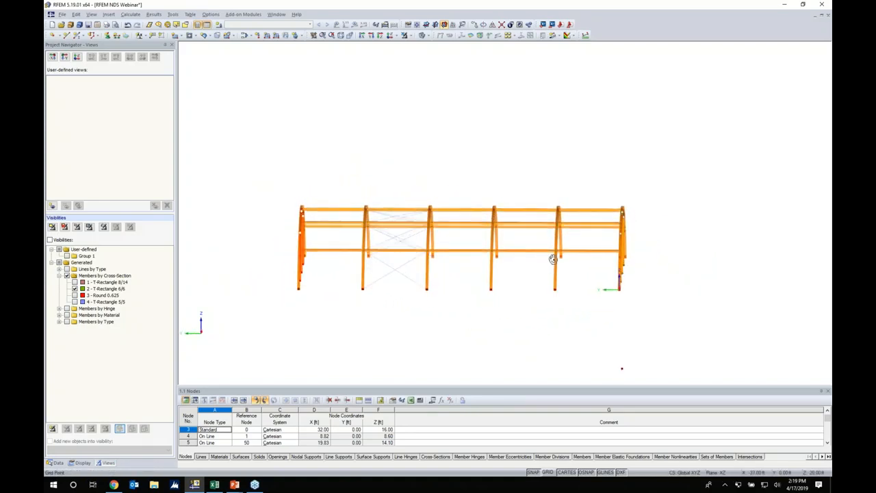
left_click(502, 24)
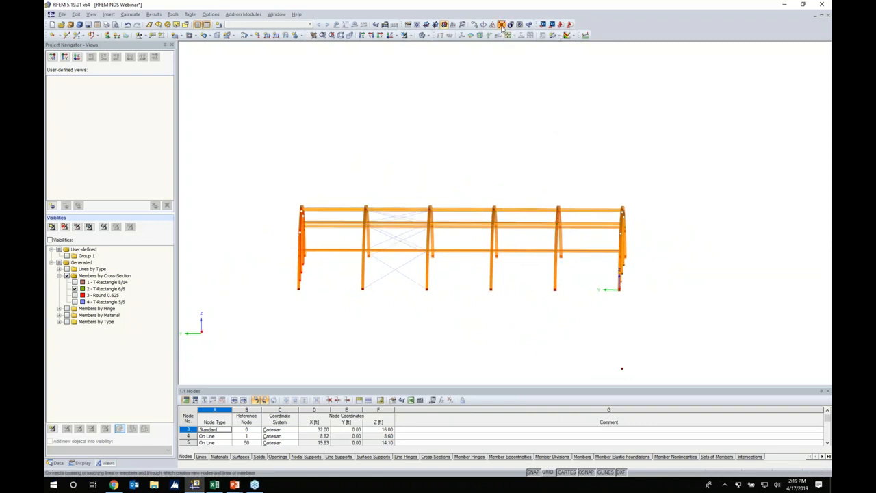
middle_click_drag(556, 307, 555, 291, "ctrl")
left_click_drag(653, 300, 420, 163)
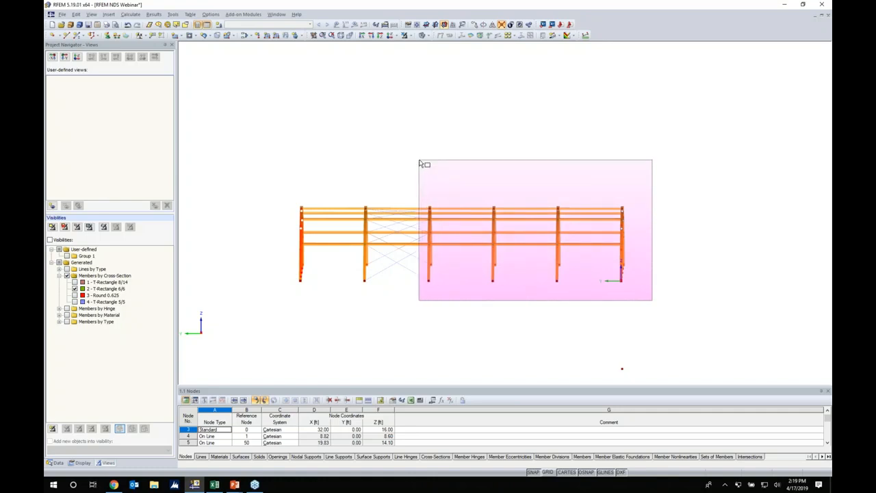
left_click_drag(420, 165, 419, 164)
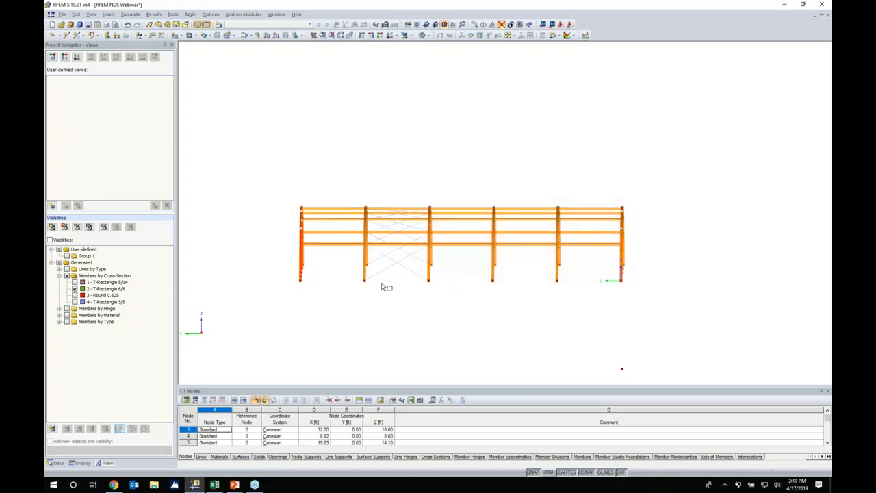
Connect the crossing lines and members at the two rear arches, leaving the tension rod crossings unconnected.
left_click_drag(380, 299, 261, 166)
key("Escape")
left_click(502, 24)
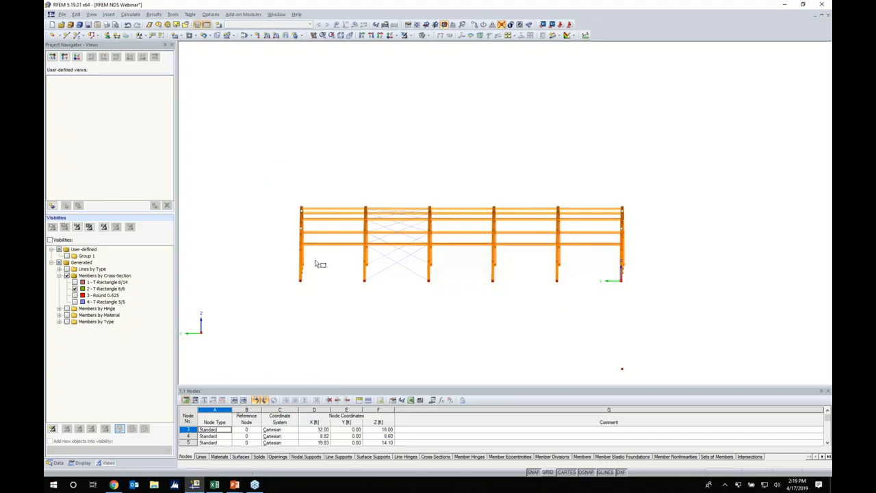
left_click_drag(388, 311, 262, 167)
Isolate the arches by limiting visibility to members with the T-Rectangle 8/14 cross-section.
middle_click_drag(723, 179, 525, 274, "ctrl")
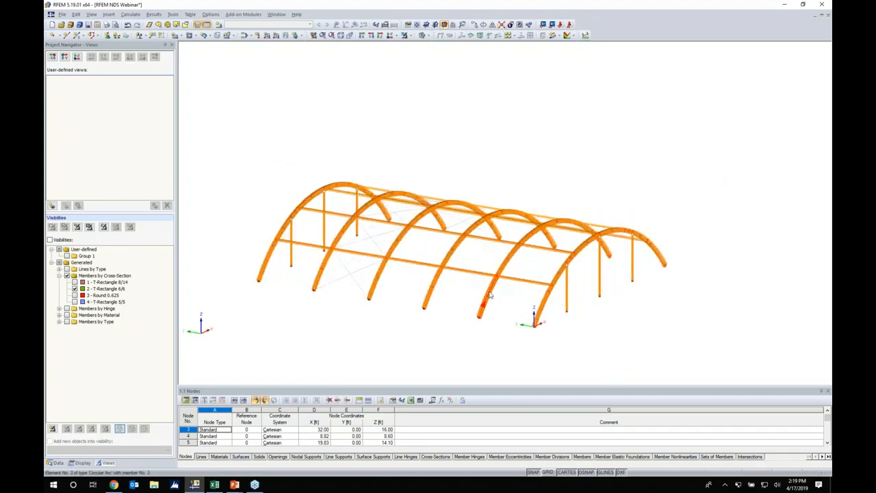
scroll(504, 274, "up", 2)
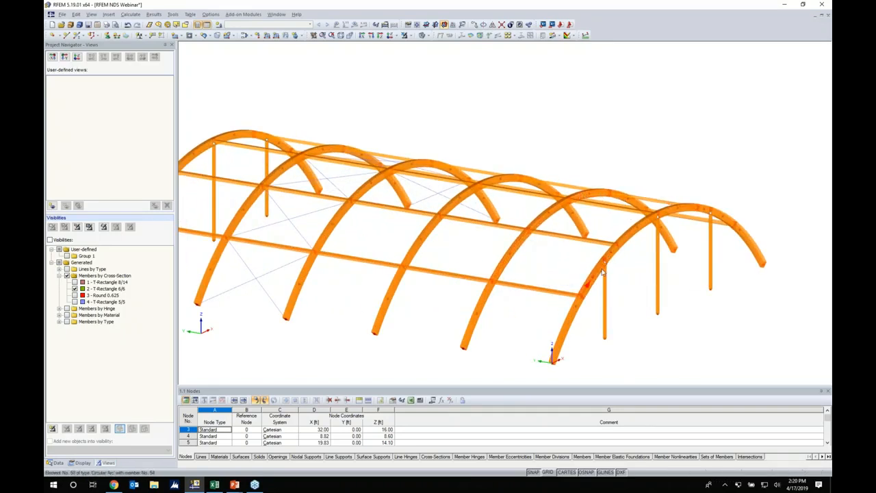
middle_click_drag(493, 307, 520, 287)
scroll(551, 288, "down", 2)
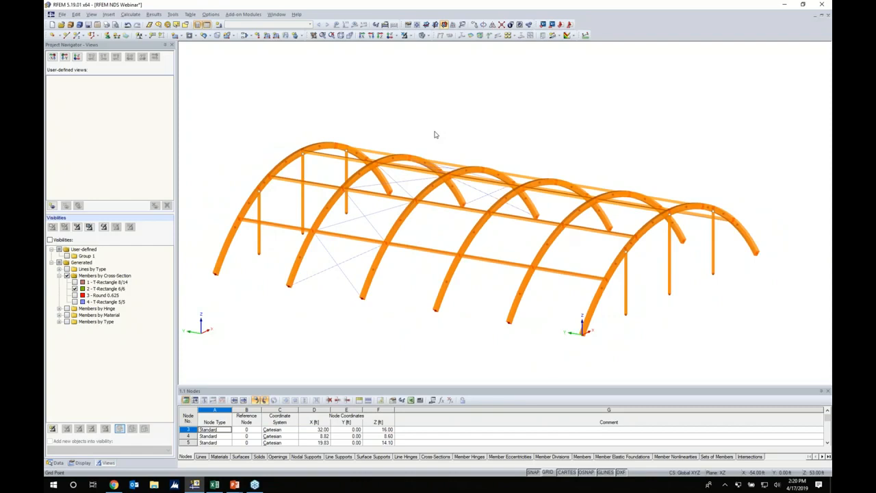
left_click(75, 282)
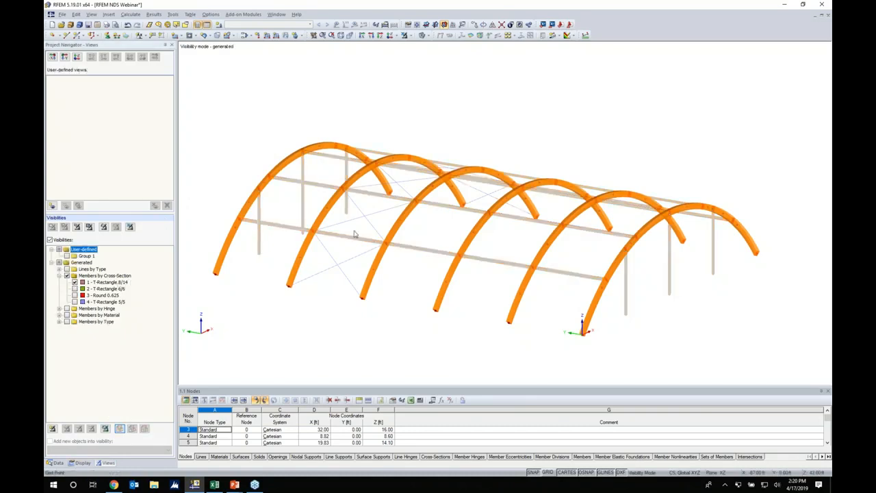
scroll(321, 244, "down", 1)
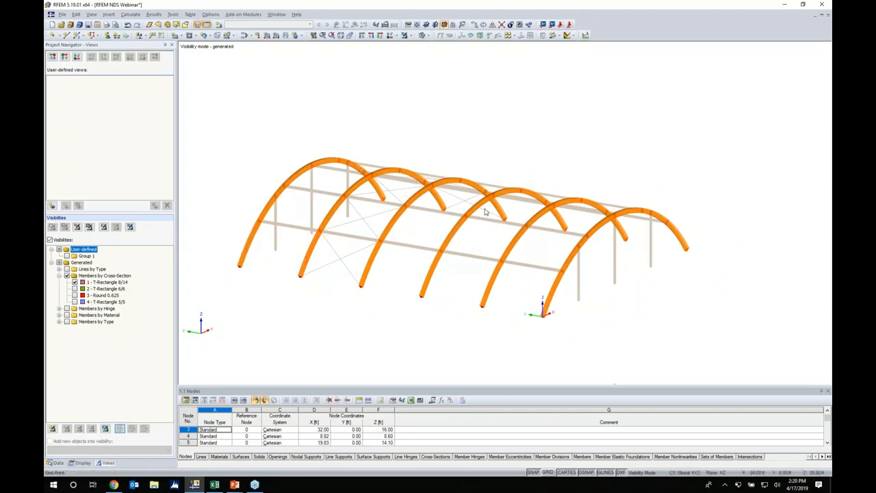
Create continuous sets of members from all the arch segments and check the set on the rear arch.
left_click_drag(753, 328, 223, 80)
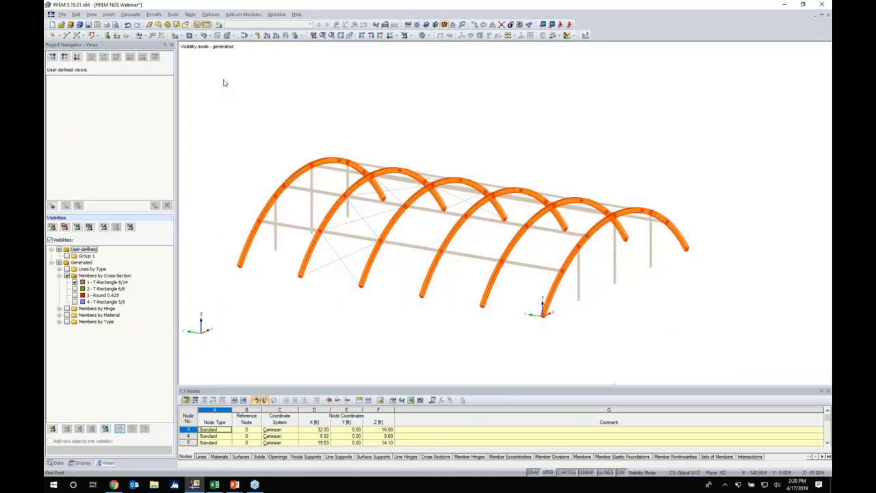
right_click(321, 159)
mouse_move(338, 168)
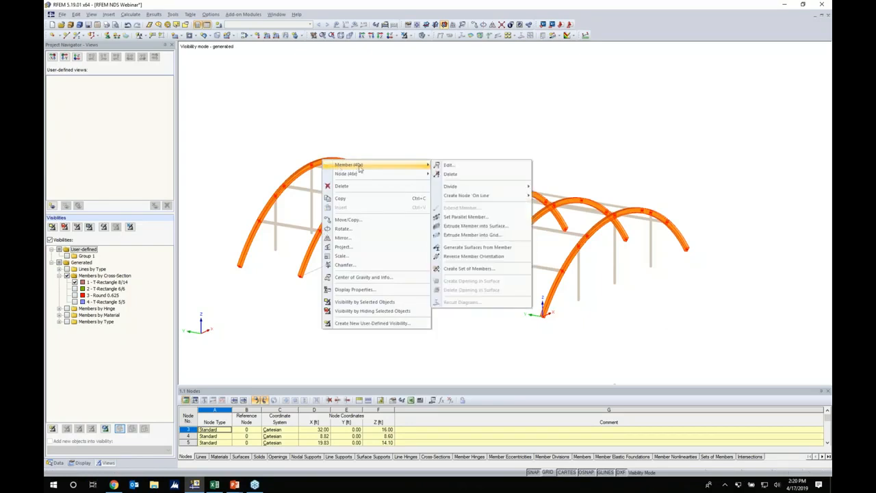
left_click(464, 270)
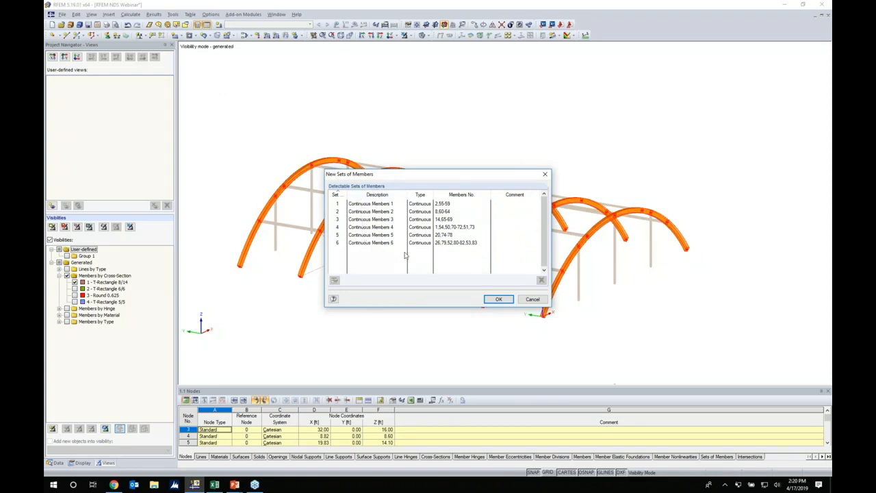
left_click(499, 299)
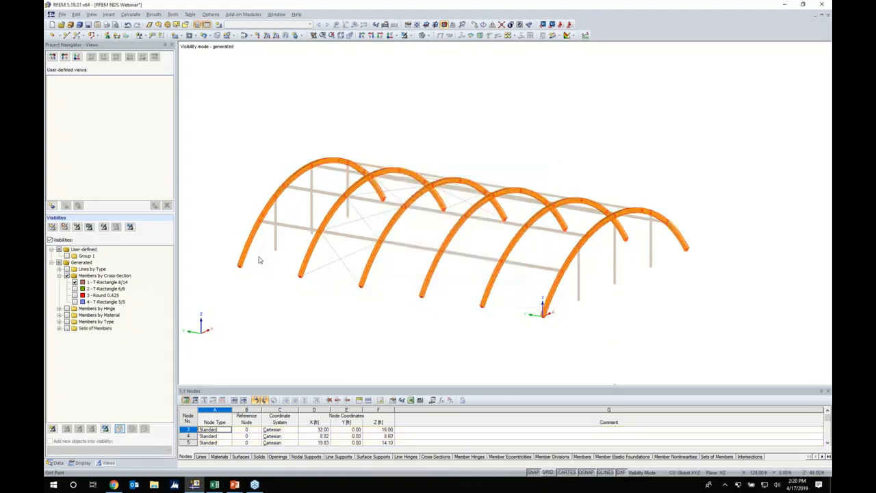
scroll(253, 258, "up", 8)
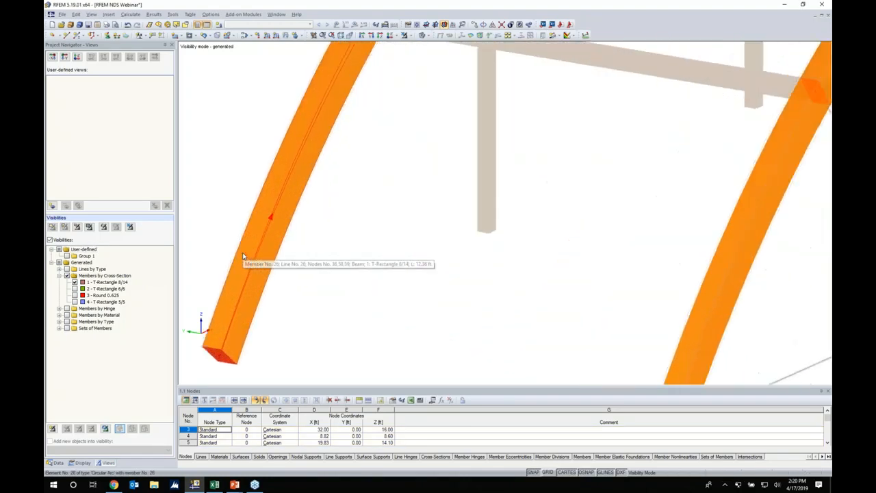
scroll(243, 256, "up", 2)
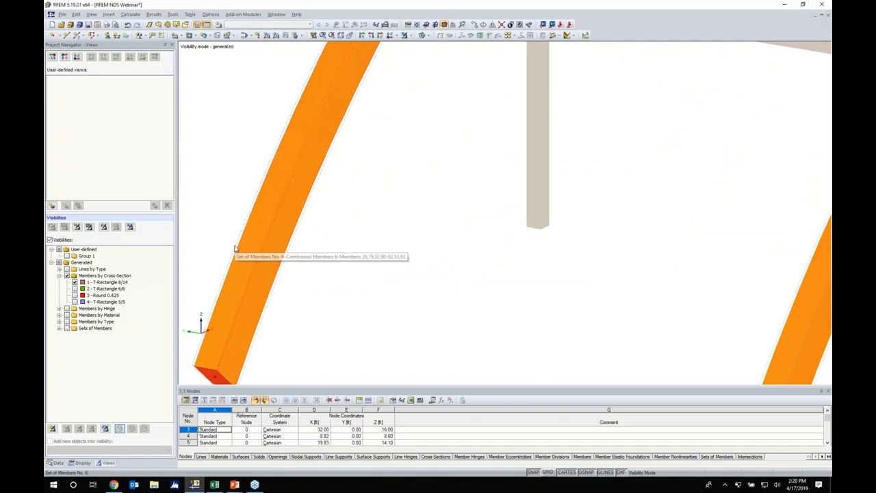
scroll(235, 248, "down", 10)
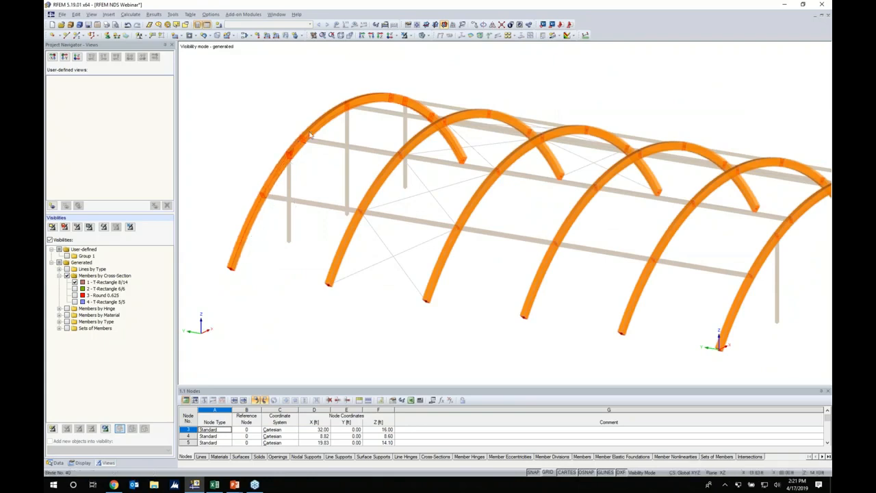
scroll(342, 171, "down", 3)
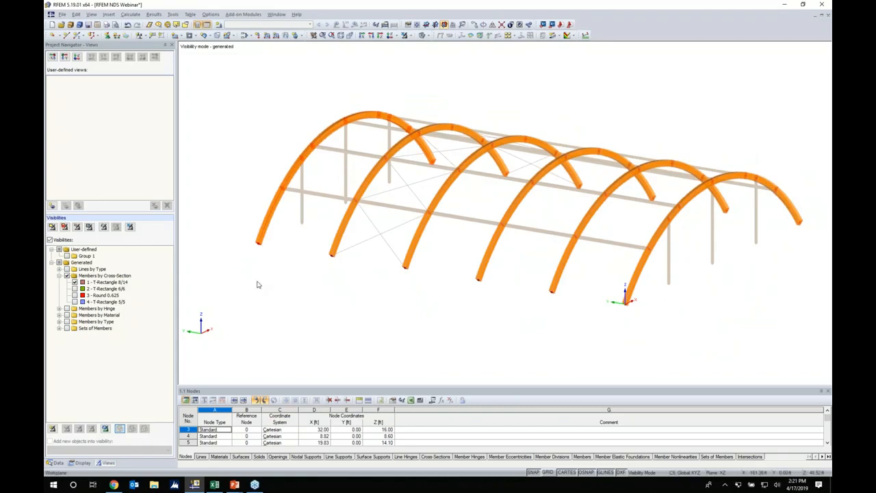
Turn off the visibility filter to show the whole model and define a hinged nodal support in global axes without nonlinearity.
left_click(405, 35)
middle_click_drag(388, 293, 498, 236, "ctrl")
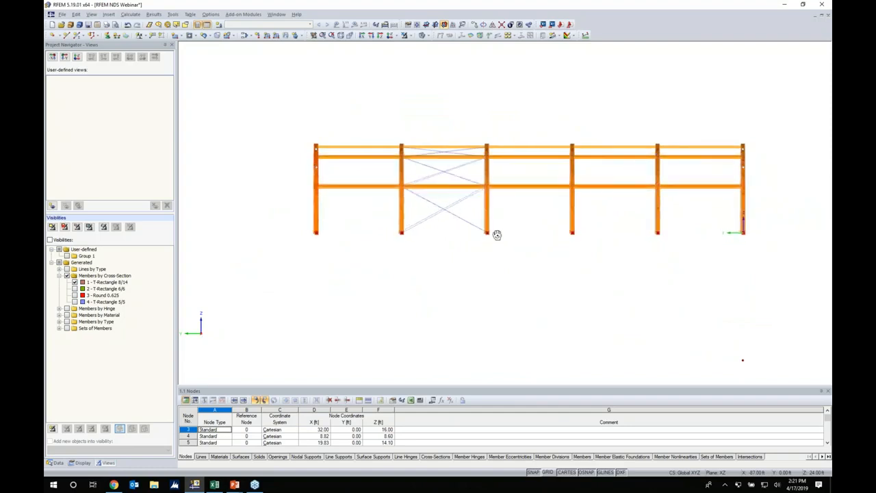
left_click(107, 35)
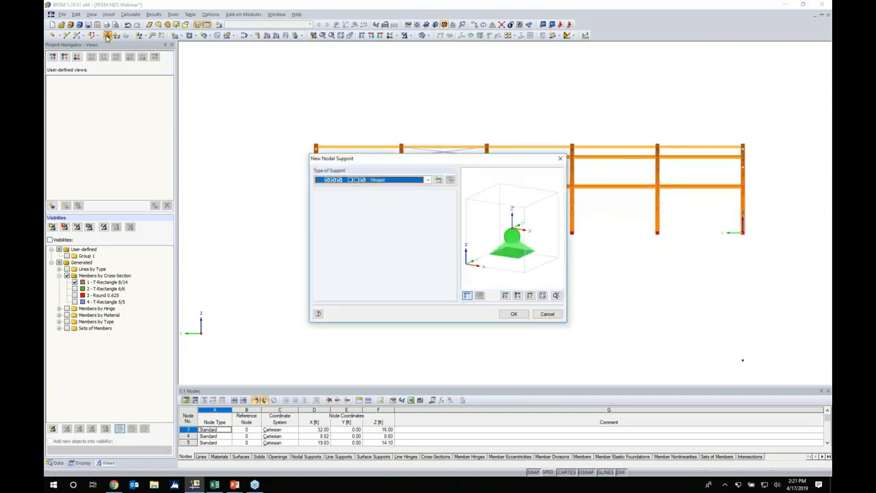
left_click(426, 179)
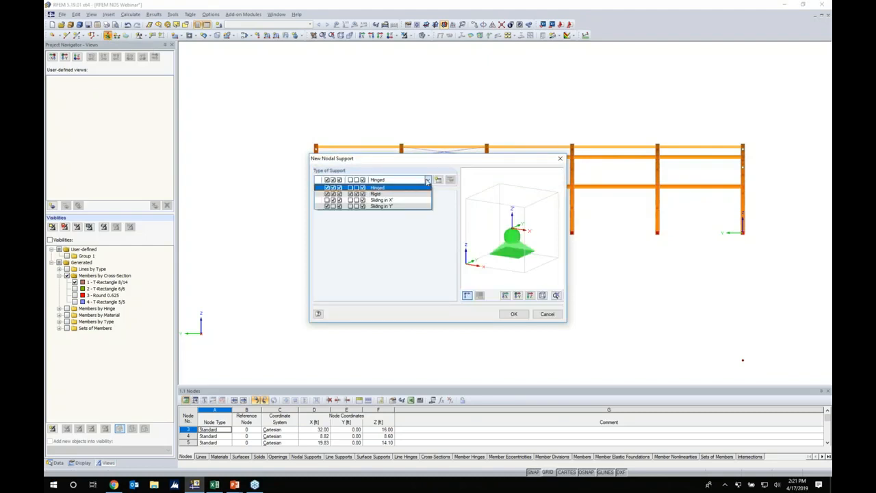
left_click(439, 180)
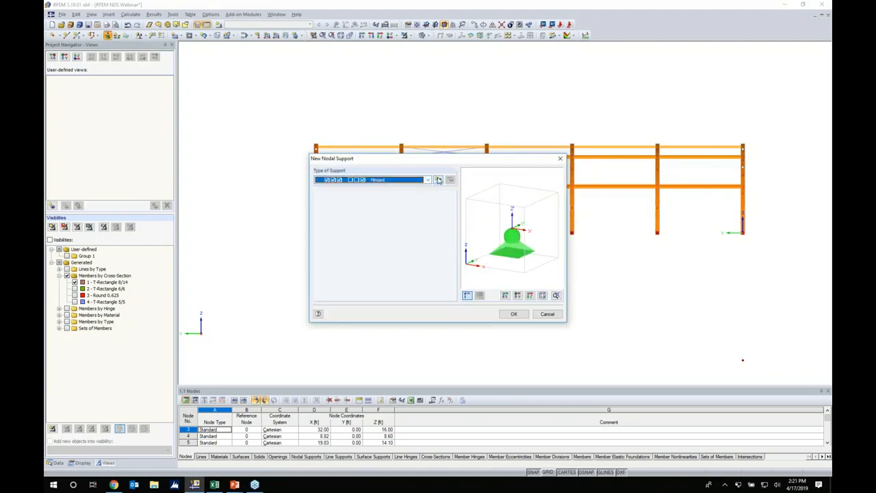
left_click(438, 180)
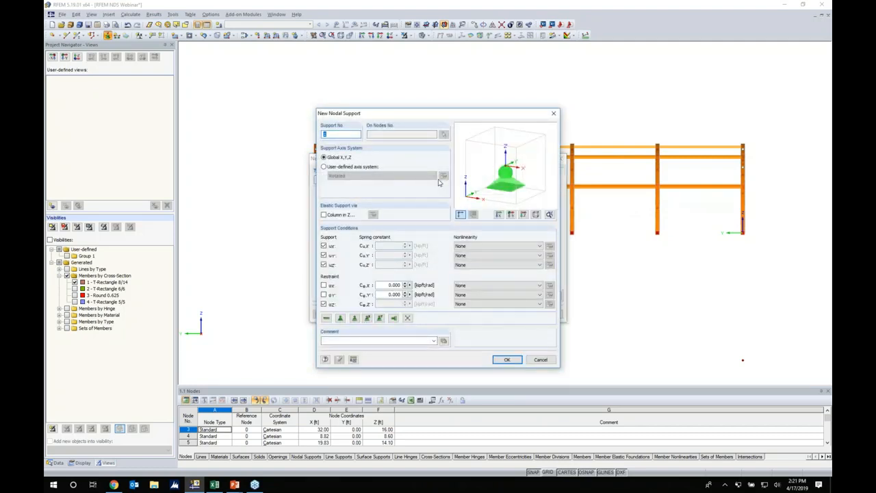
left_click(466, 265)
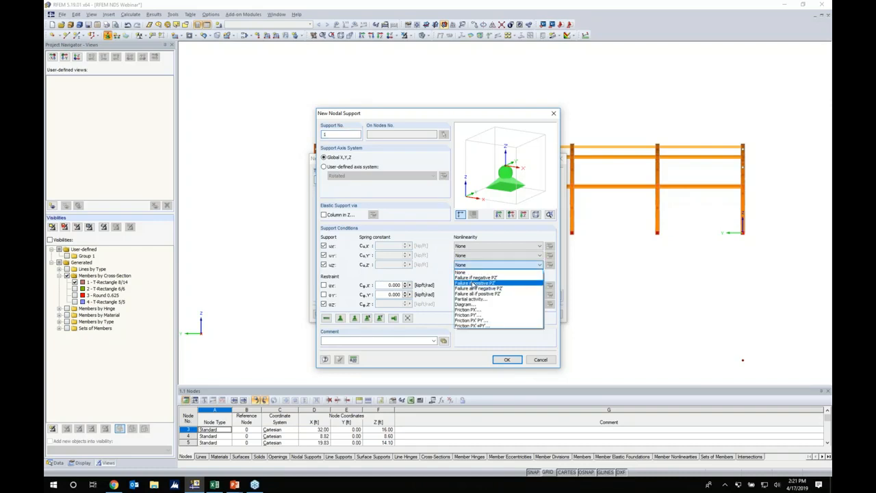
left_click(438, 290)
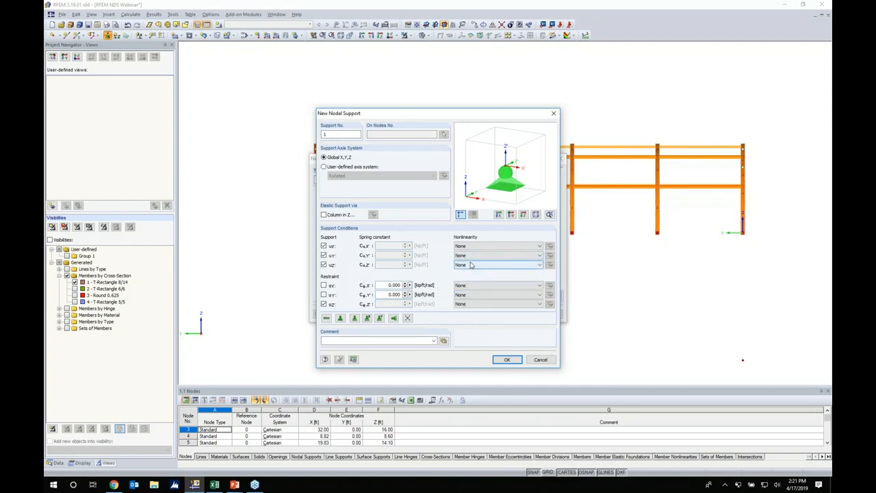
left_click(508, 359)
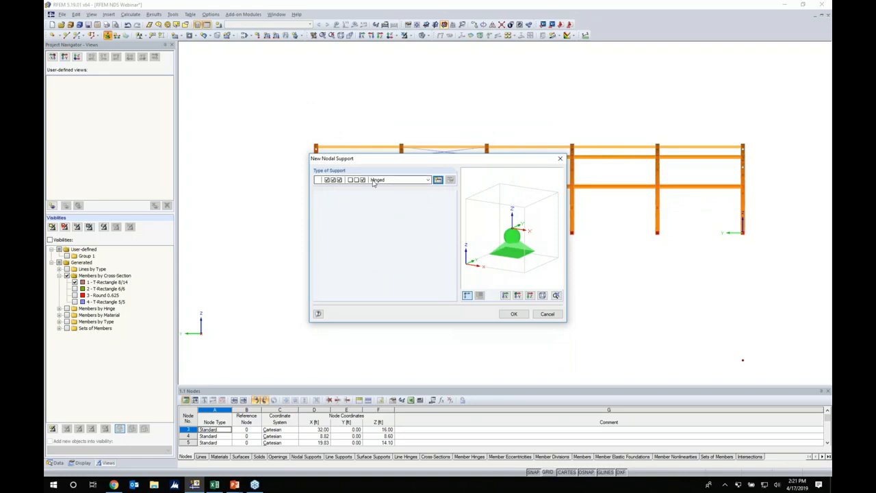
Place the hinged nodal support on all base nodes of the arches and end-wall columns.
left_click(515, 315)
scroll(397, 250, "down", 1)
mouse_move(398, 246)
middle_mouse_down("ctrl")
mouse_move(404, 233)
mouse_move(396, 247)
middle_mouse_up("ctrl")
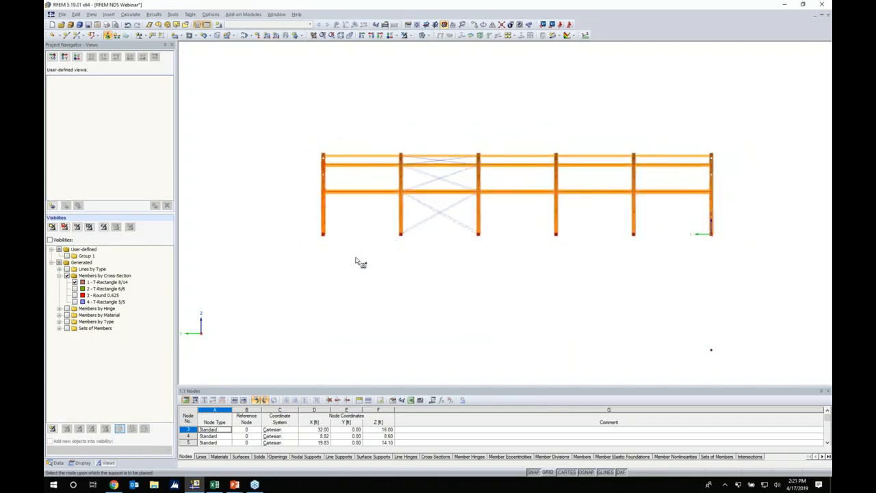
left_click_drag(291, 225, 751, 272)
middle_click_drag(752, 273, 555, 324, "ctrl")
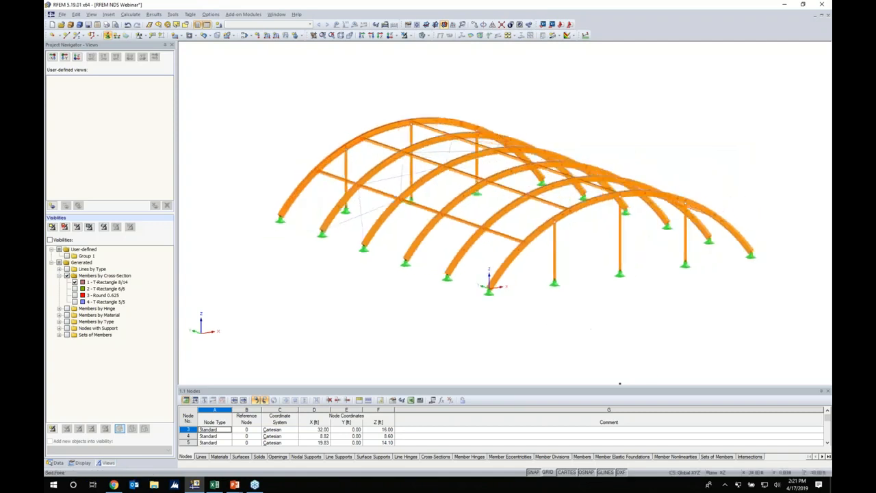
scroll(557, 295, "up", 3)
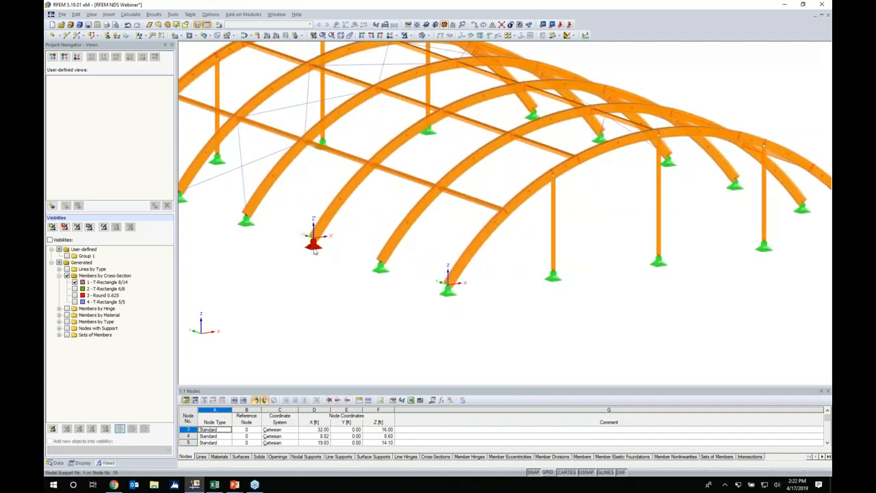
scroll(333, 268, "down", 5)
middle_click_drag(343, 289, 434, 292)
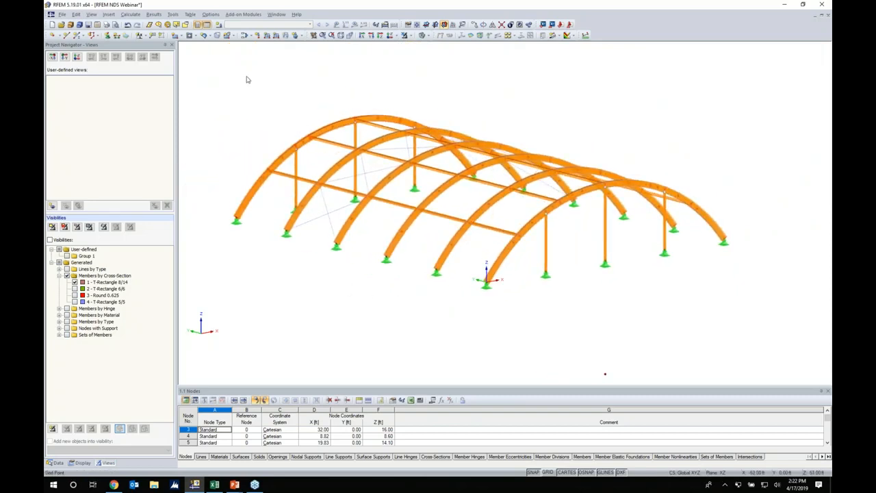
Describe load case 1 as Dead and assign it the Dead action category.
left_click(219, 25)
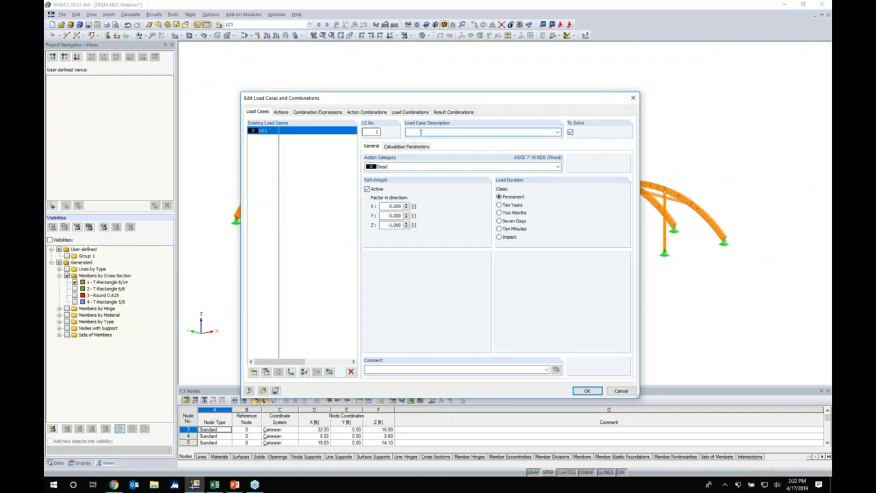
type("Dead")
left_click(395, 167)
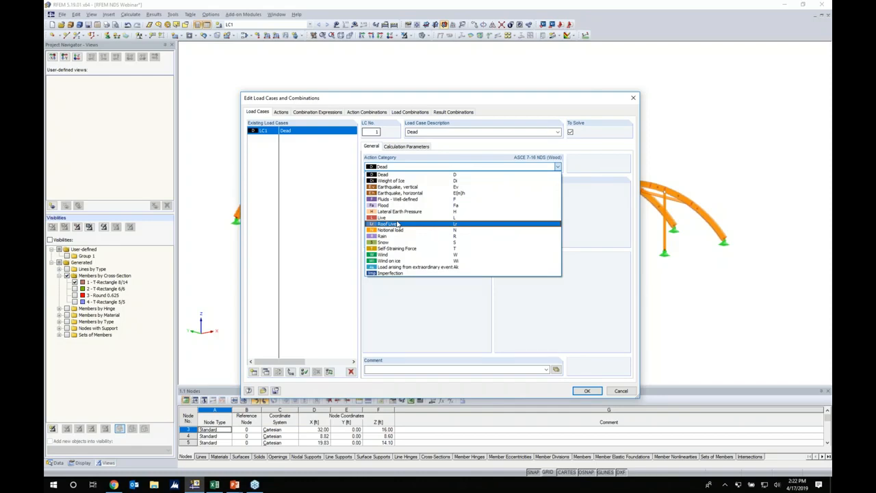
left_click(398, 175)
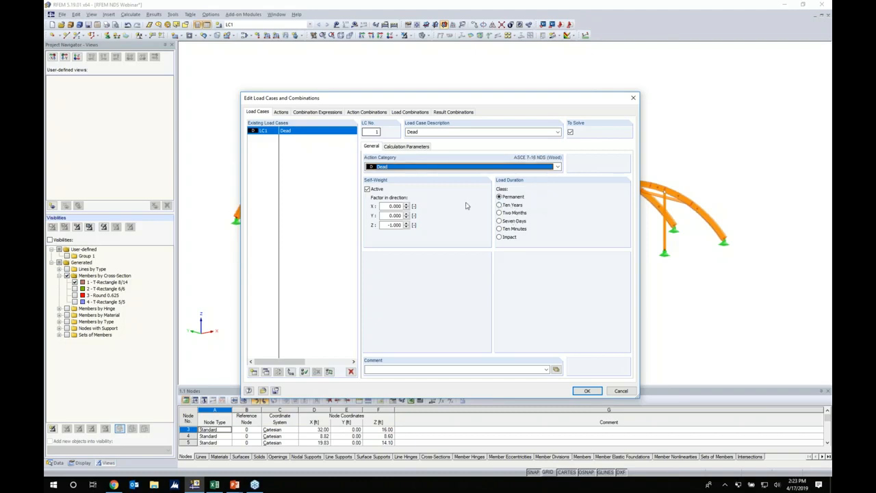
Add load case 2 described as Snow (Balanced) with the Snow action category.
left_click(254, 371)
type("Snow")
type(" (Bla")
type("alanced")
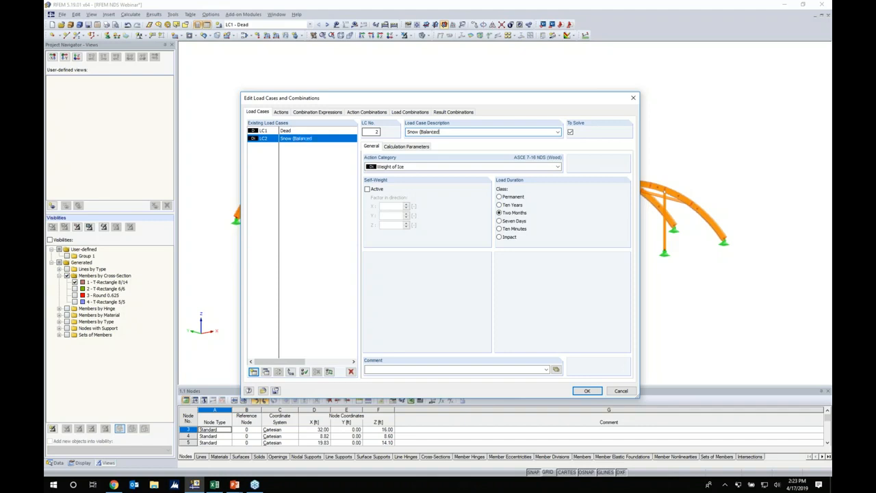
left_click(411, 167)
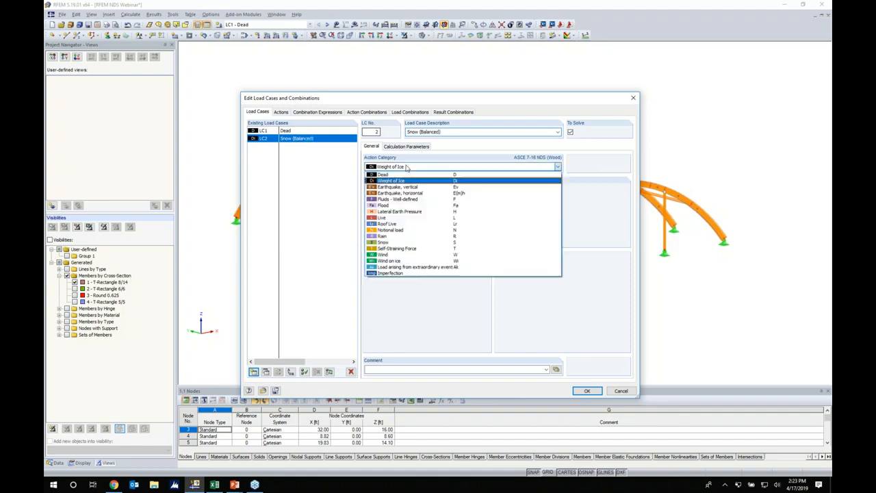
left_click(387, 242)
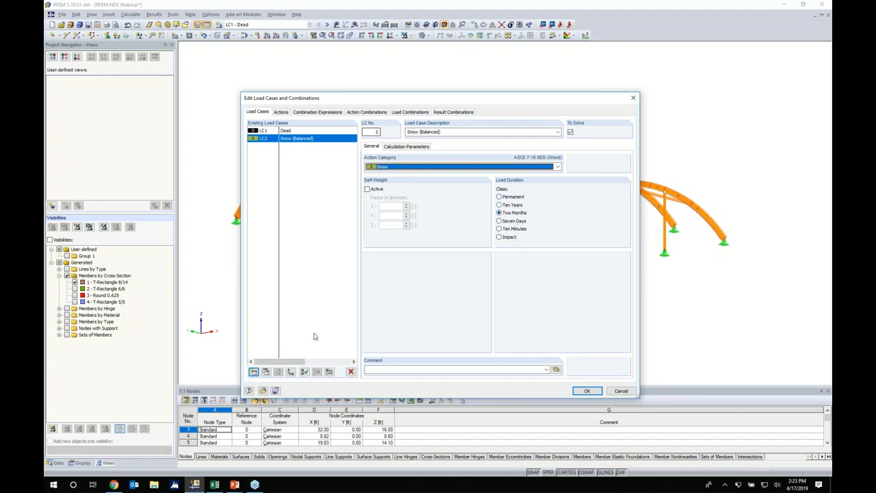
Copy the balanced snow load case and rename the copy Snow (Unbalanced).
left_click(266, 372)
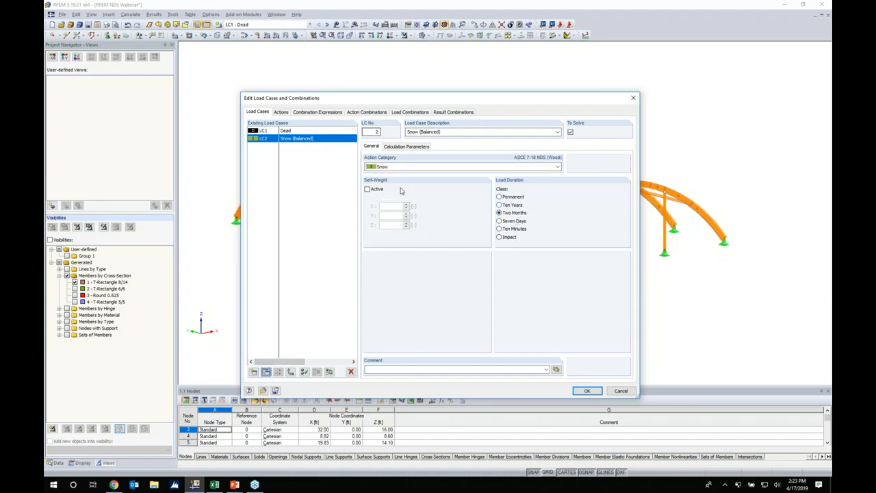
left_click(422, 131)
key("Delete")
type("Unb")
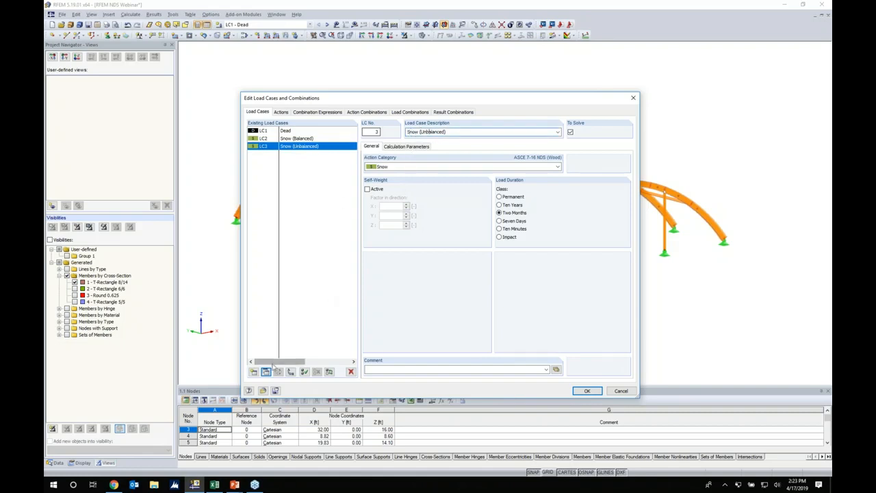
Add load case 4 described as Wind with the Wind action category.
left_click(254, 372)
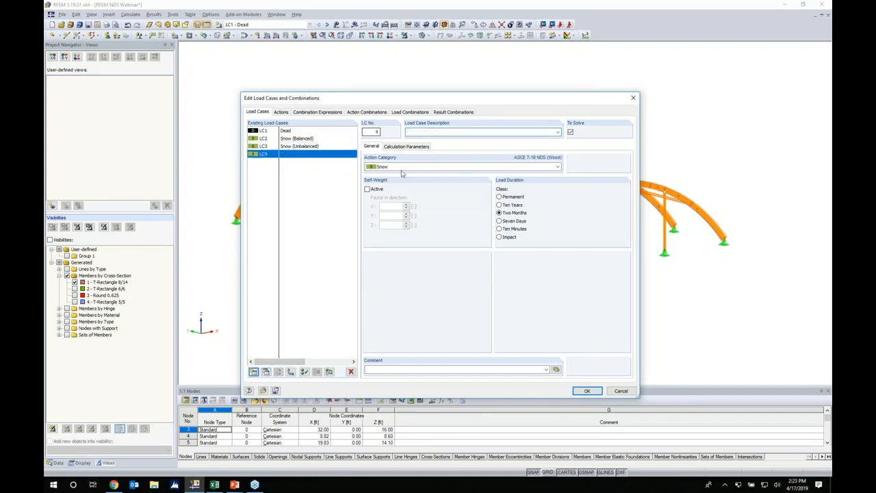
type("Wind")
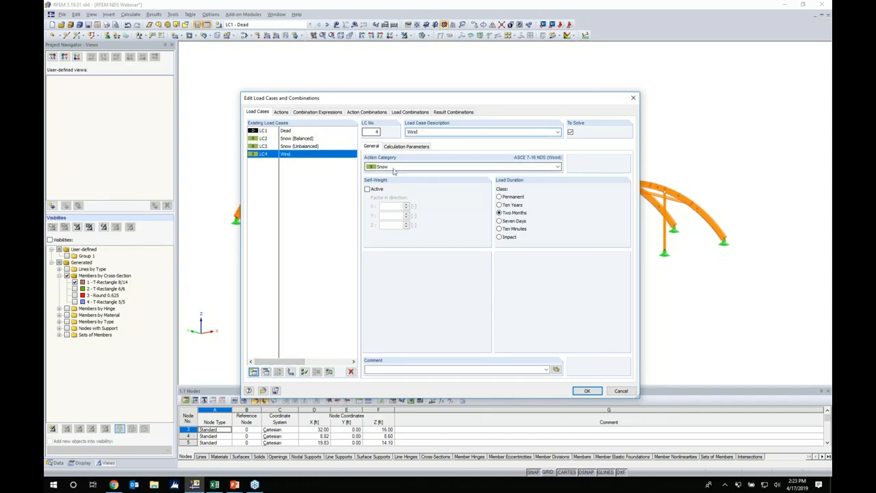
left_click(393, 171)
left_click(383, 255)
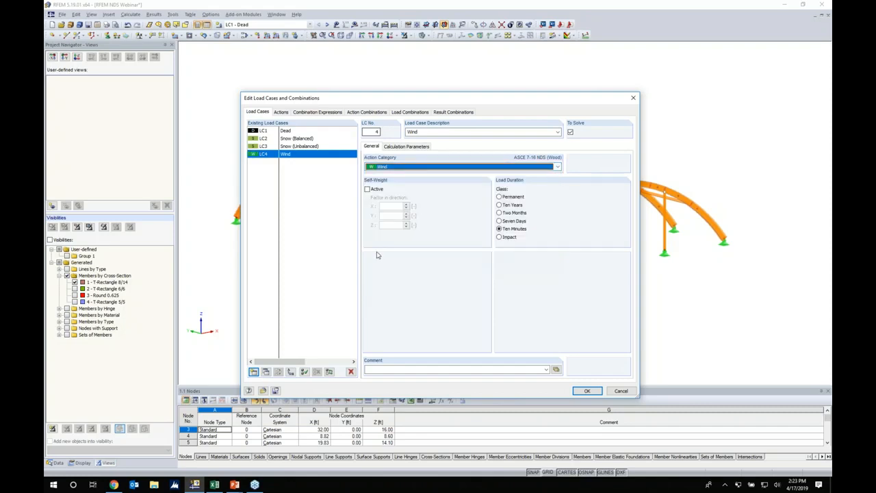
Check how the load cases are assigned to the Snow and Wind actions and whether they act alternatively.
left_click(282, 113)
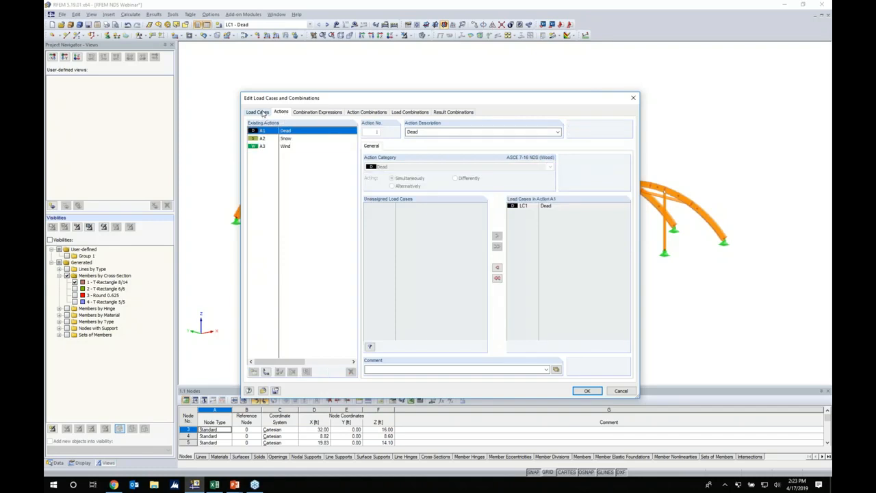
left_click(285, 139)
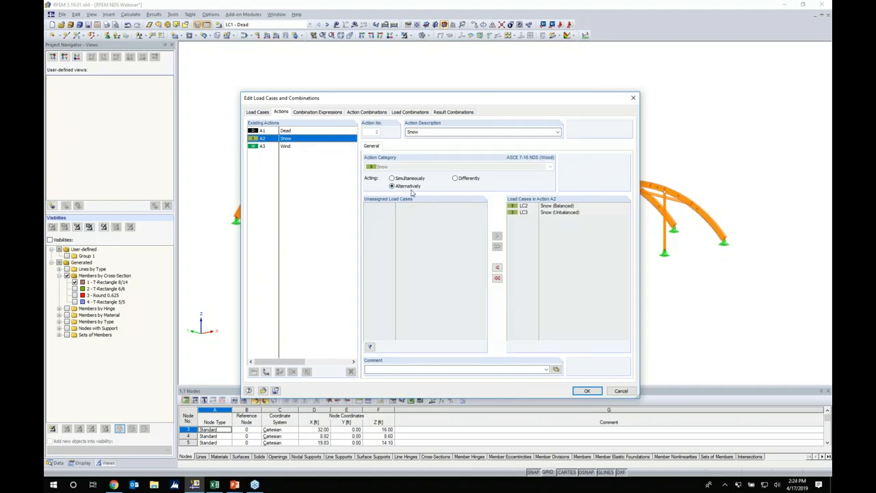
left_click(291, 148)
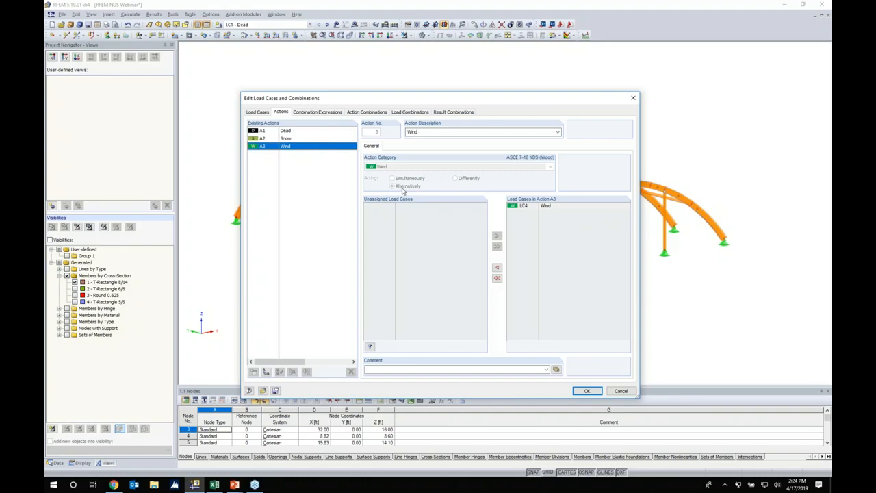
Generate and review the load and result combinations for Section 2.3 (LRFD) and Section 2.4 (ASD), and accept the load case definitions.
left_click(328, 113)
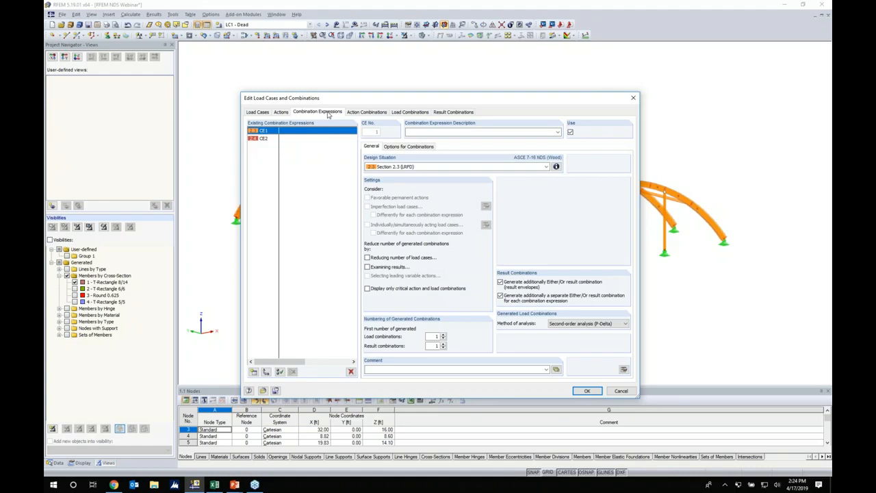
left_click(267, 139)
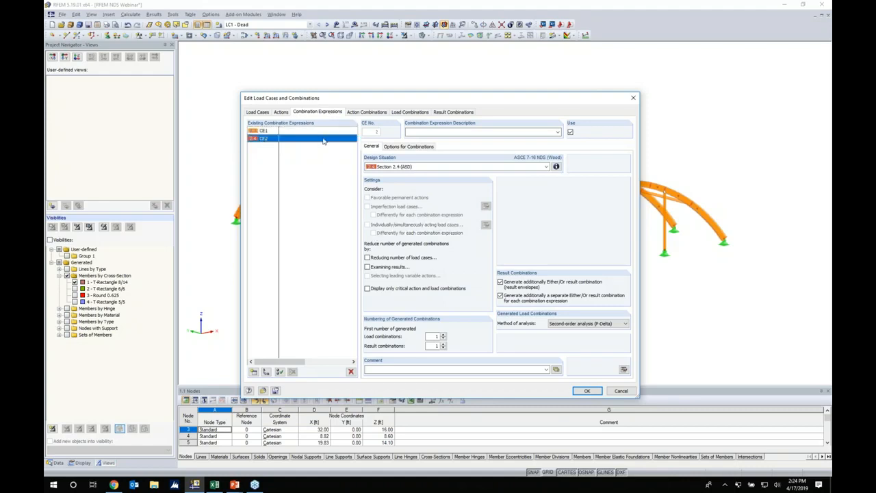
left_click(410, 113)
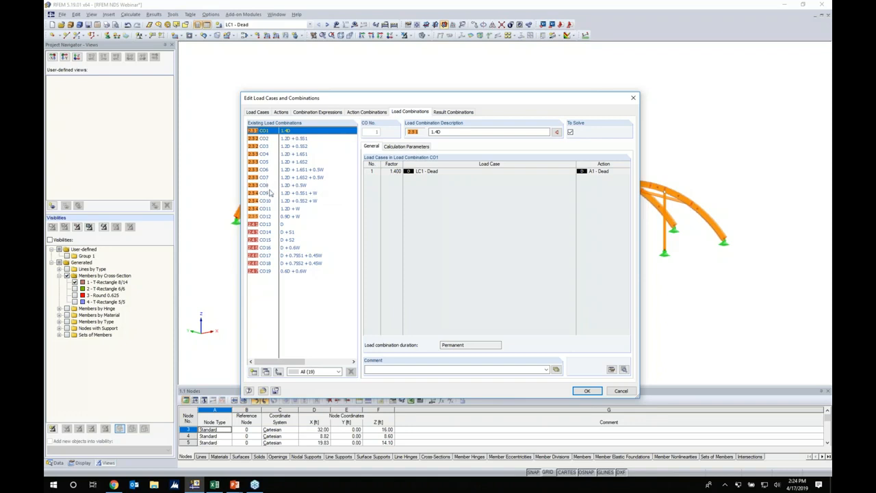
left_click(282, 226)
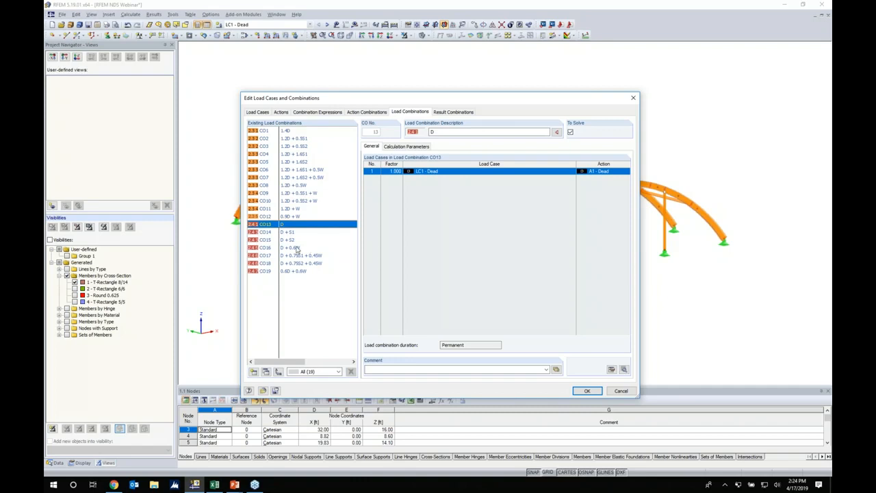
left_click(444, 113)
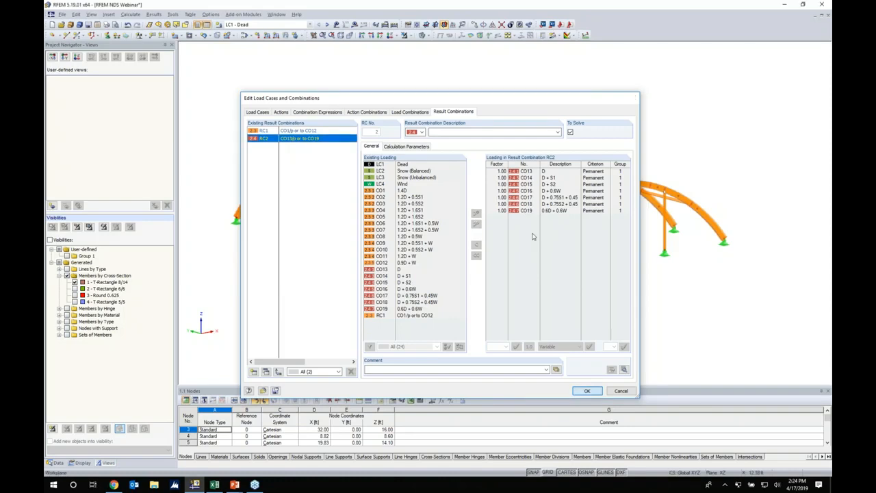
left_click(587, 391)
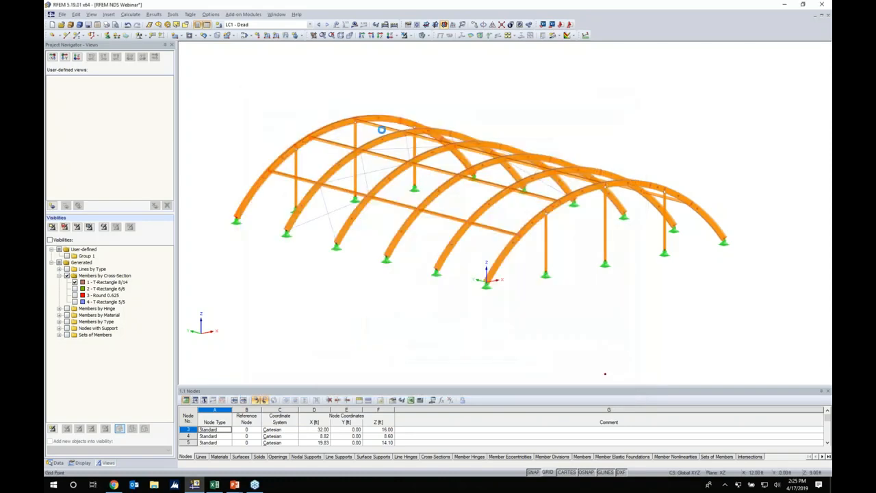
Make LC1 - Dead the current load case.
left_click(310, 25)
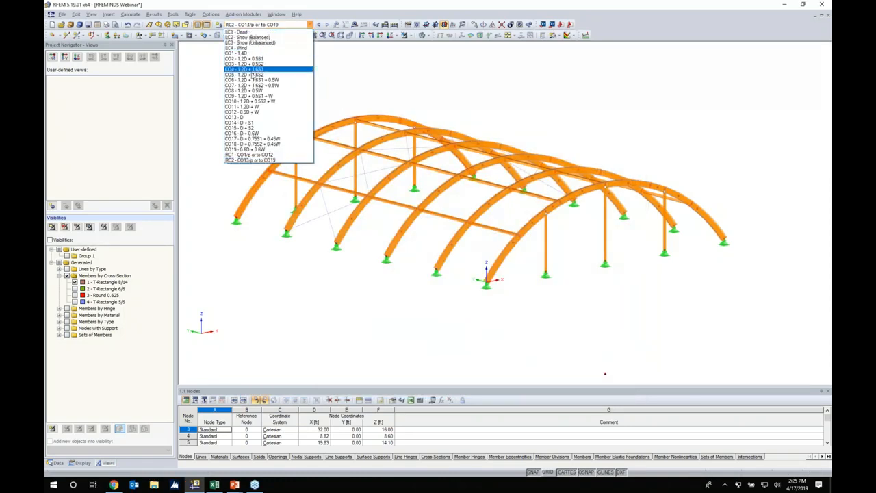
left_click(239, 33)
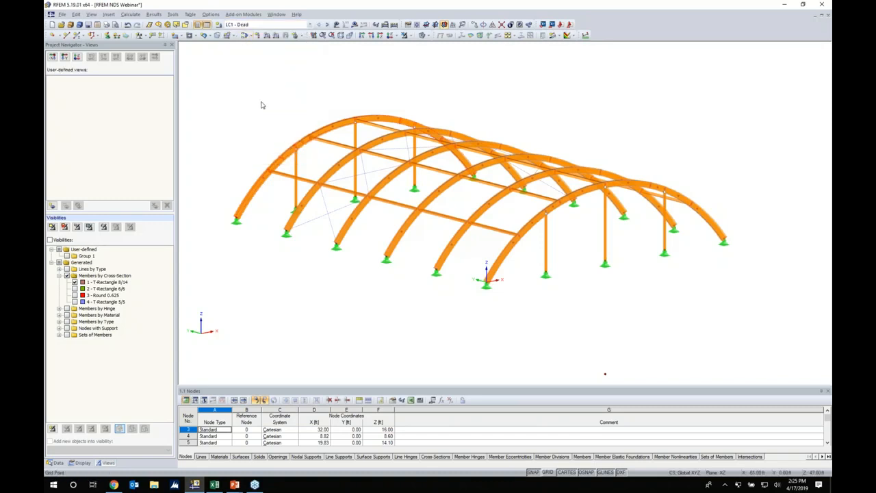
middle_click_drag(251, 124, 431, 110)
scroll(411, 198, "up", 5)
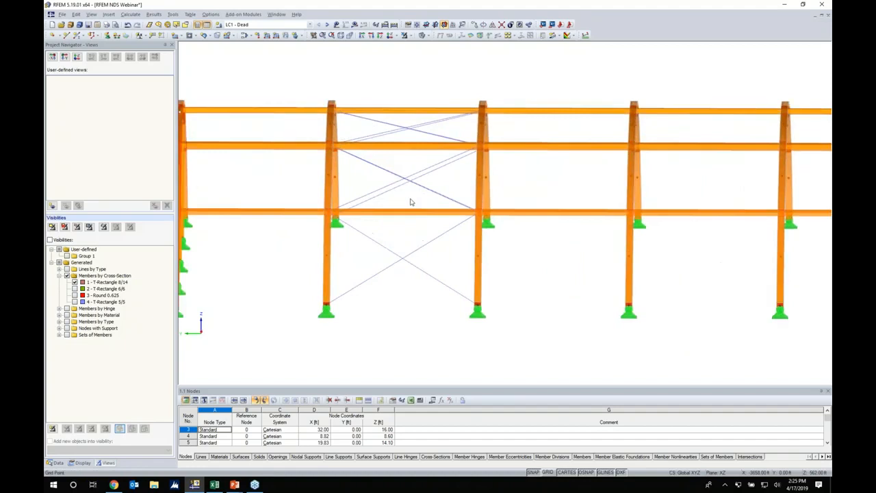
Apply an initial prestress of 0.600 kip to round bracing members 32-41 in the braced bay.
left_click_drag(414, 294, 388, 242)
left_click_drag(414, 195, 388, 118)
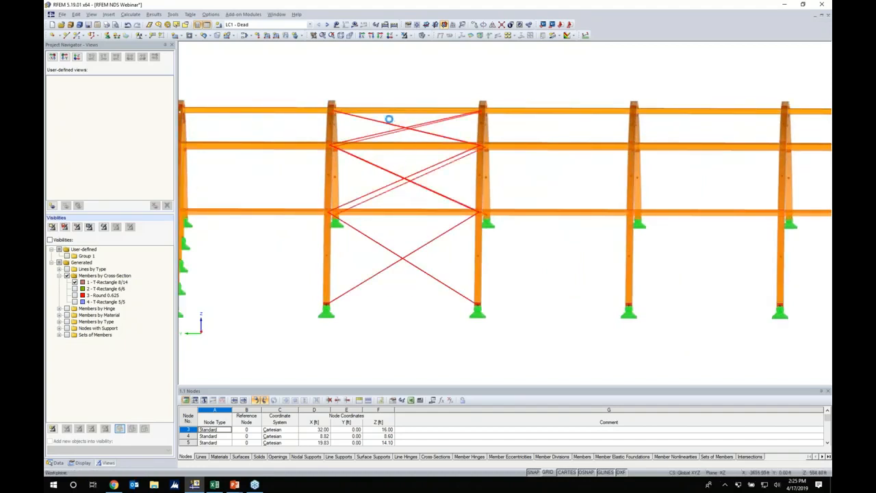
middle_click_drag(569, 266, 463, 281, "ctrl")
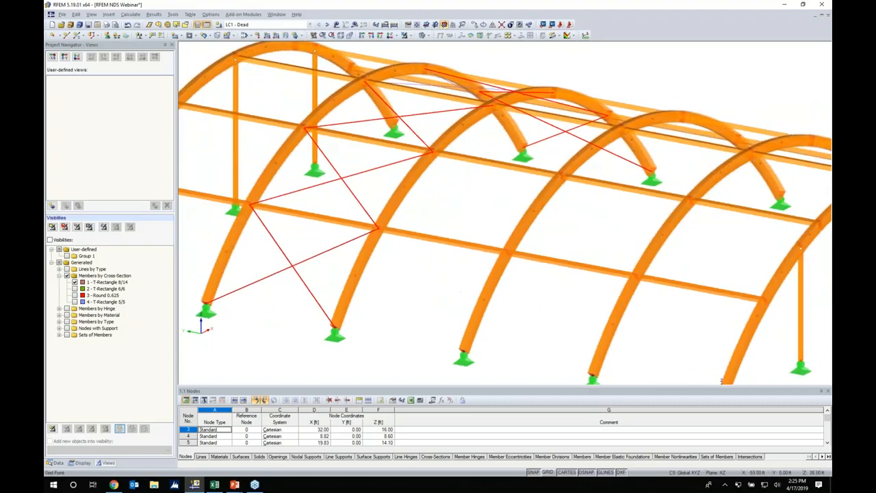
scroll(463, 281, "down", 1)
scroll(466, 288, "down", 4)
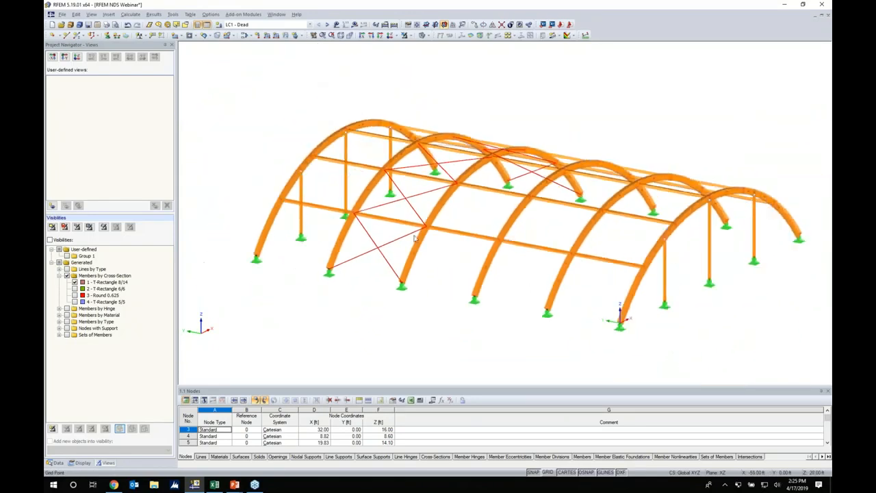
left_click(266, 36)
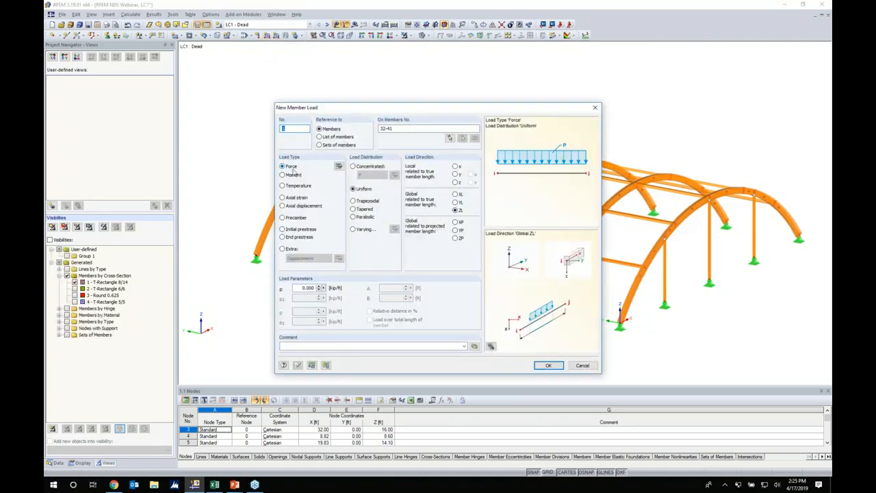
left_click(283, 229)
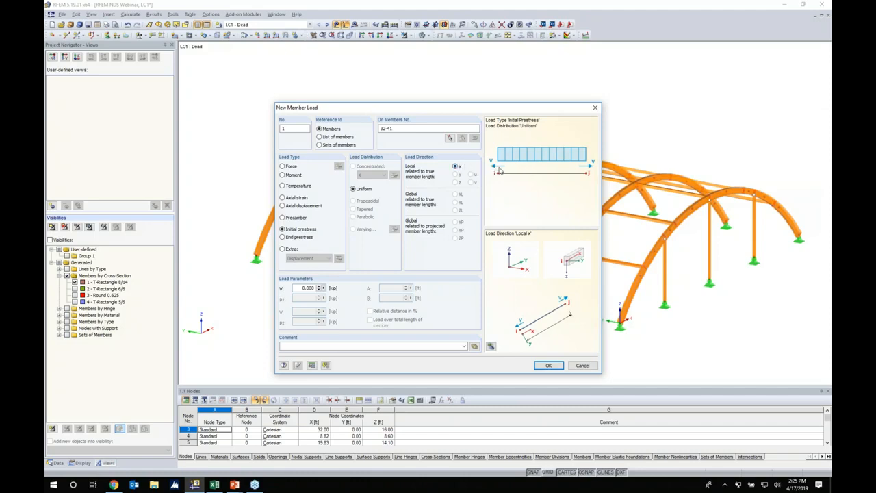
left_click_drag(366, 288, 367, 288)
type("6")
left_click(549, 365)
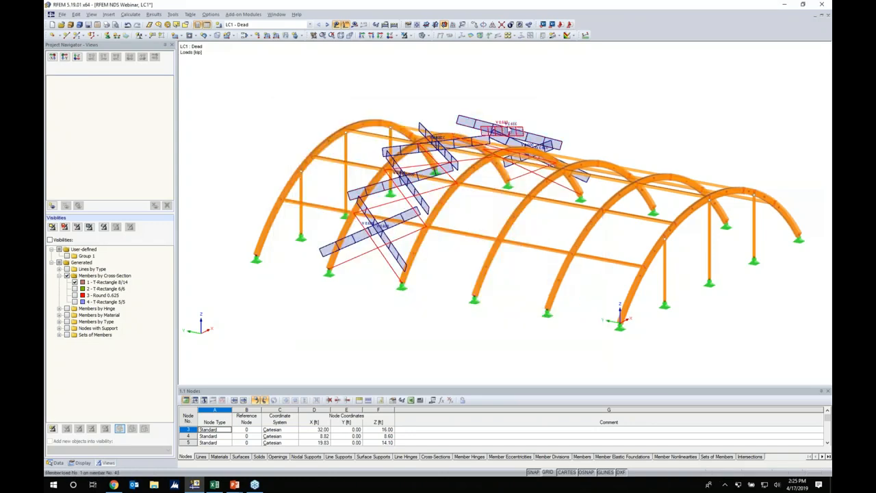
Apply the same 0.600 kip initial prestress to the unloaded pair of crossing braces beside the crown, members 42 and 43.
middle_click_drag(632, 103, 537, 130, "ctrl")
scroll(556, 134, "up", 2)
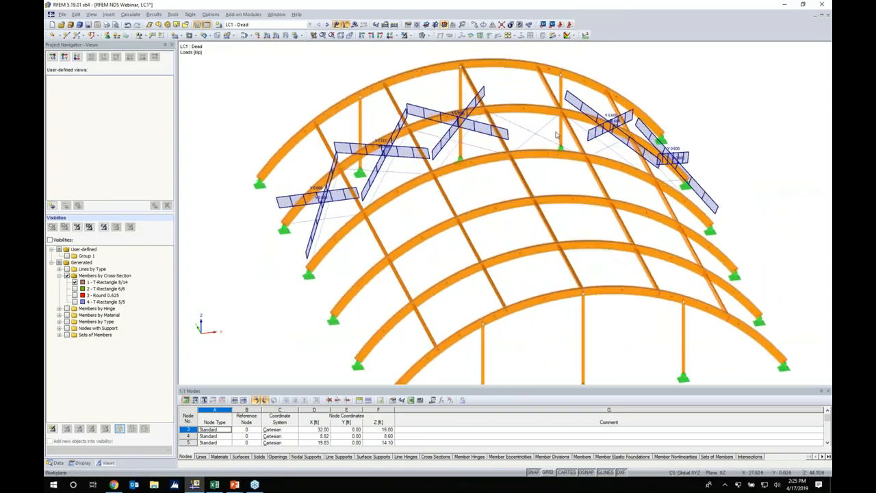
scroll(557, 134, "up", 1)
scroll(525, 149, "up", 3)
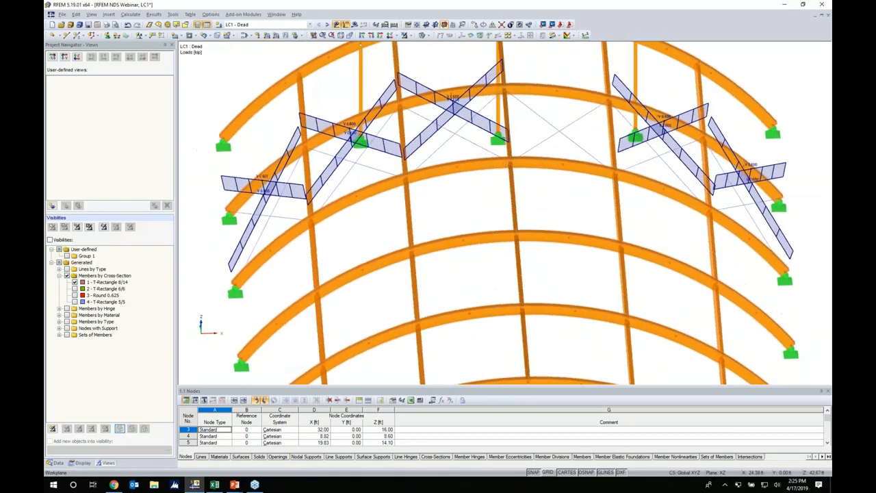
left_click(556, 134)
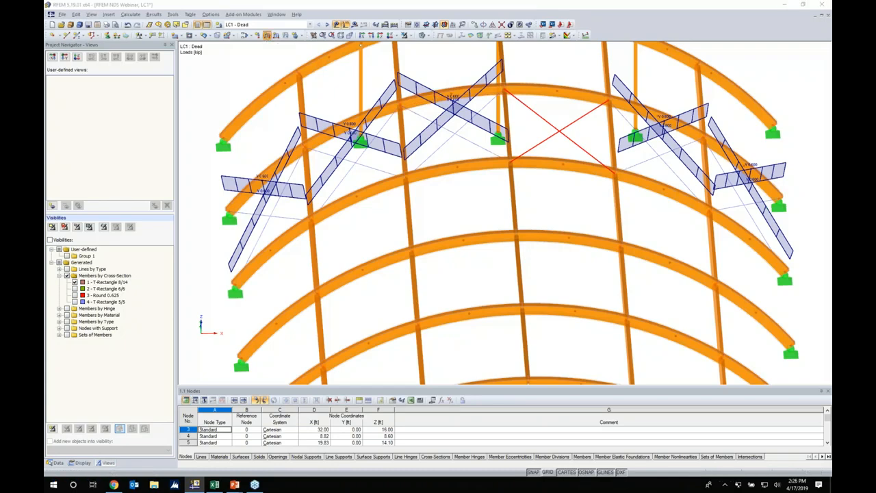
left_click(267, 35)
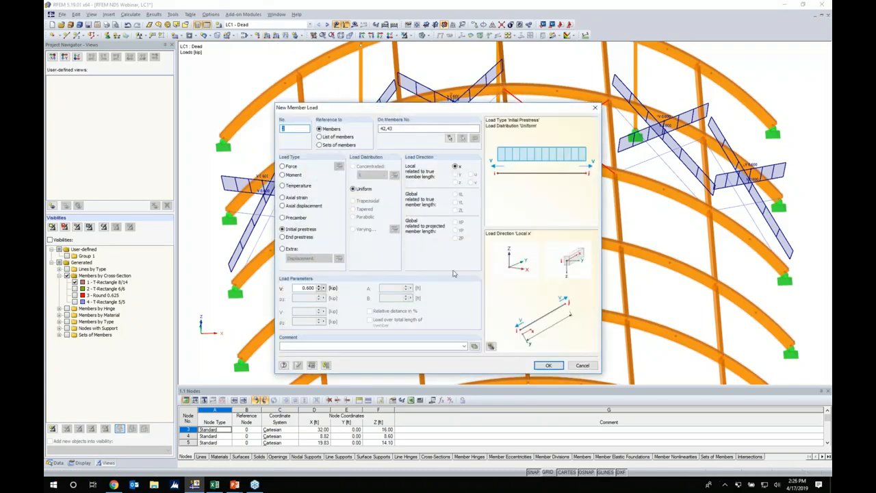
left_click(548, 365)
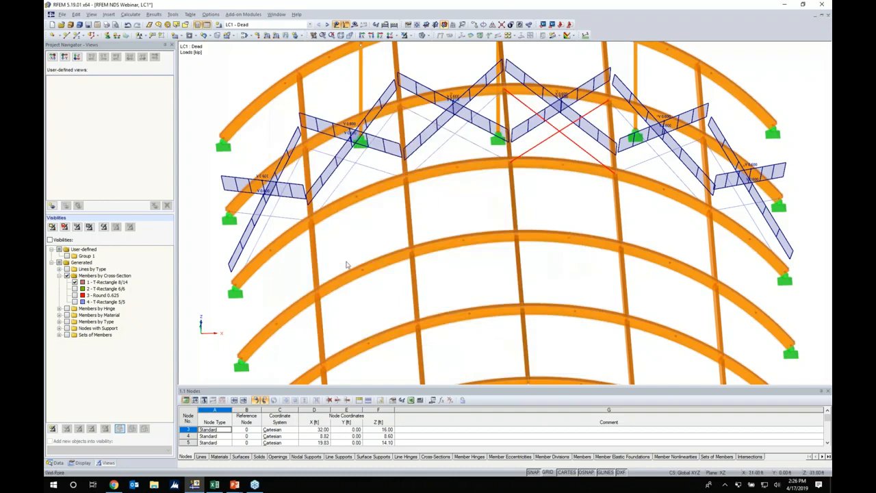
Clear the member selection and activate the visibility filter for the T-Rectangle 8/14 arch members only.
middle_click_drag(350, 286, 489, 233, "ctrl")
left_click(352, 321)
middle_click_drag(352, 321, 419, 280)
scroll(420, 279, "down", 1)
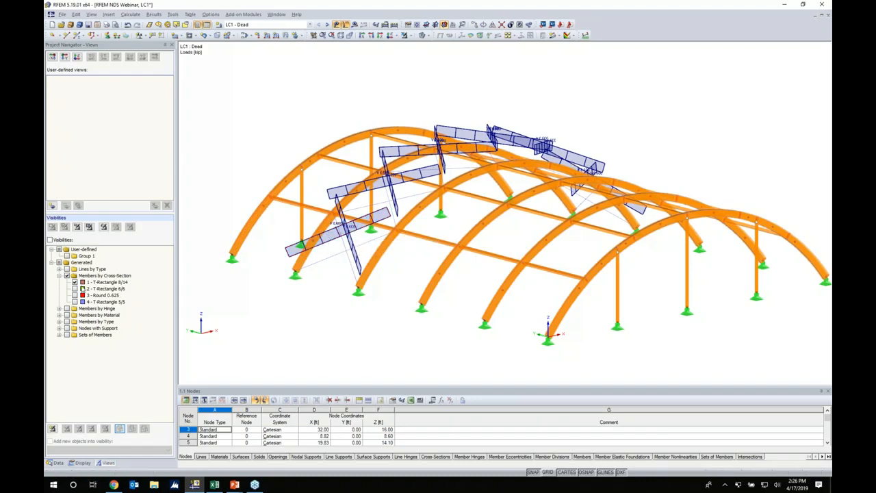
left_click(84, 249)
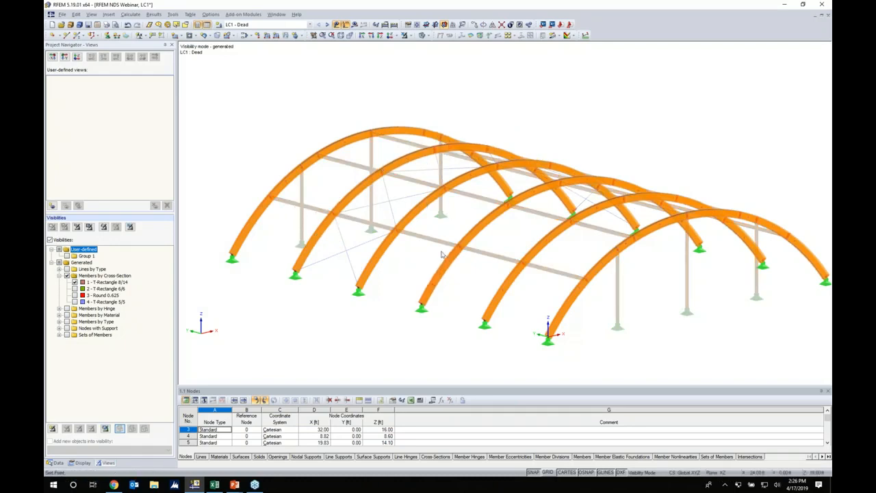
scroll(417, 253, "down", 1)
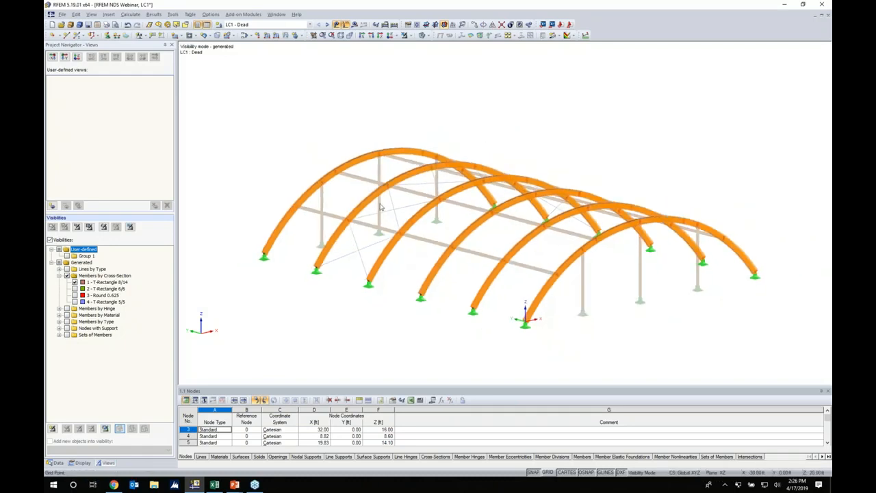
Add a uniform force of -0.1 kip/ft in the global ZL direction to the member sets of the four interior arches.
left_click(267, 35)
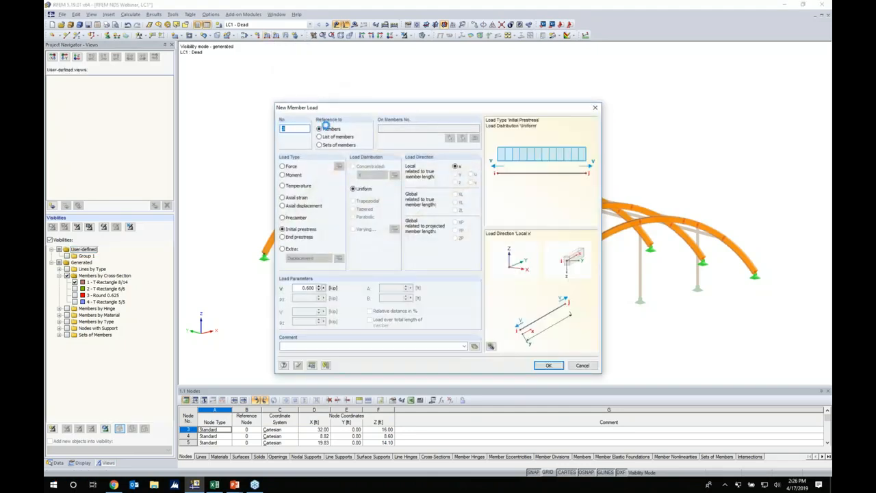
left_click(319, 145)
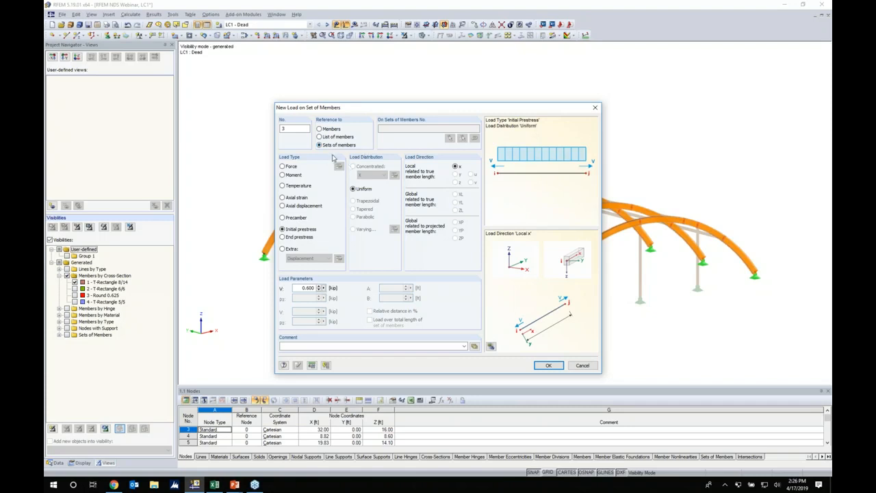
left_click(283, 167)
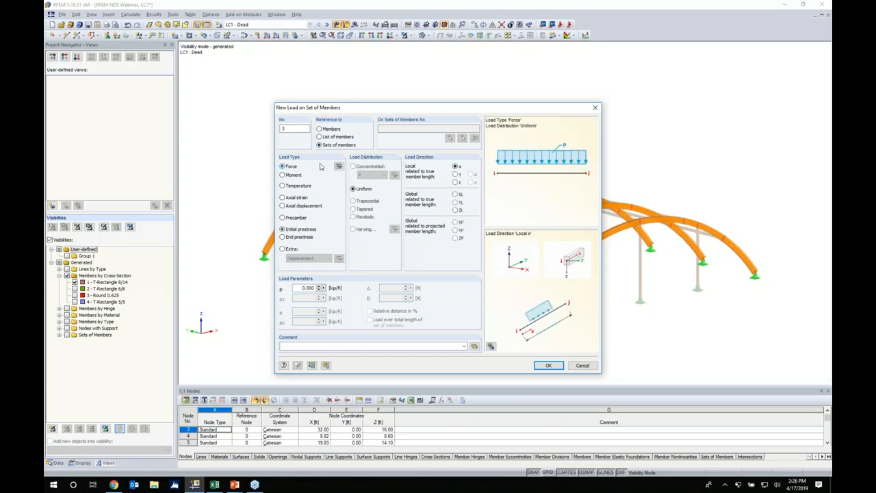
left_click(457, 210)
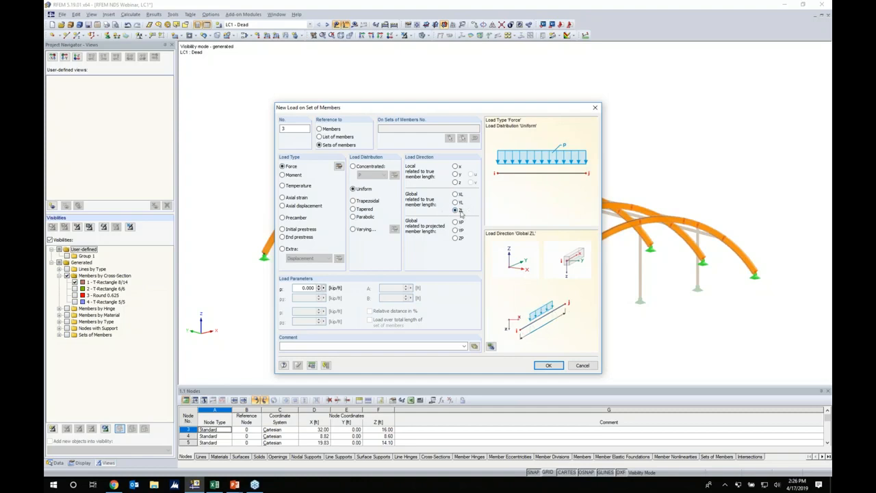
double_click(297, 288)
type("-0.1")
left_click(549, 365)
middle_click_drag(435, 323, 657, 319, "ctrl")
left_click_drag(655, 317, 373, 126)
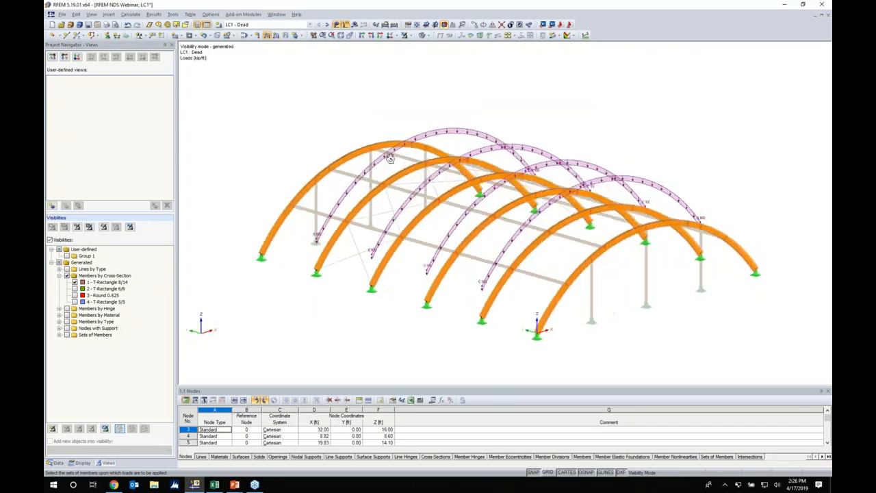
key("Escape")
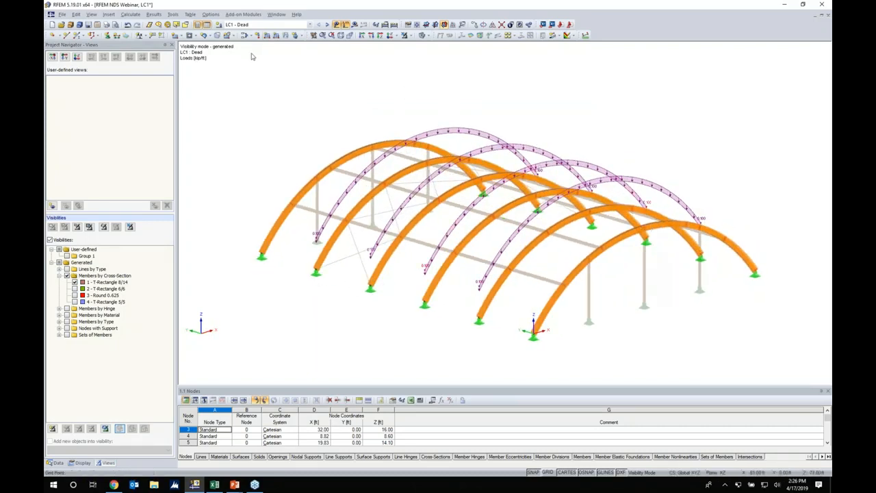
Add a uniform ZL force of -0.05 kip/ft to the member sets of the two end arches.
left_click(267, 35)
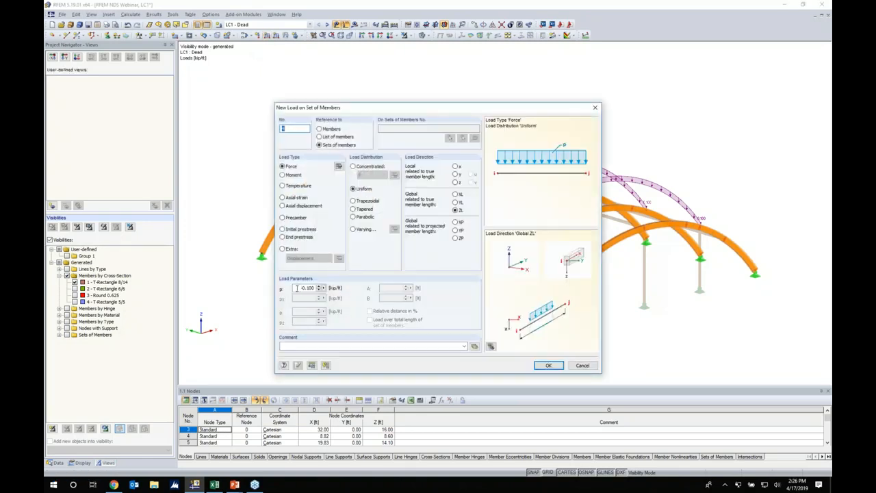
type("-0.05")
key("Return")
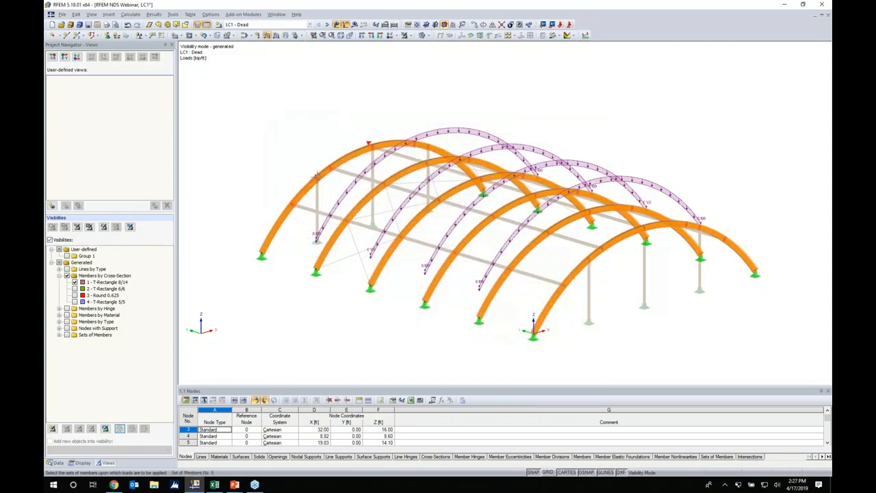
left_click(317, 176)
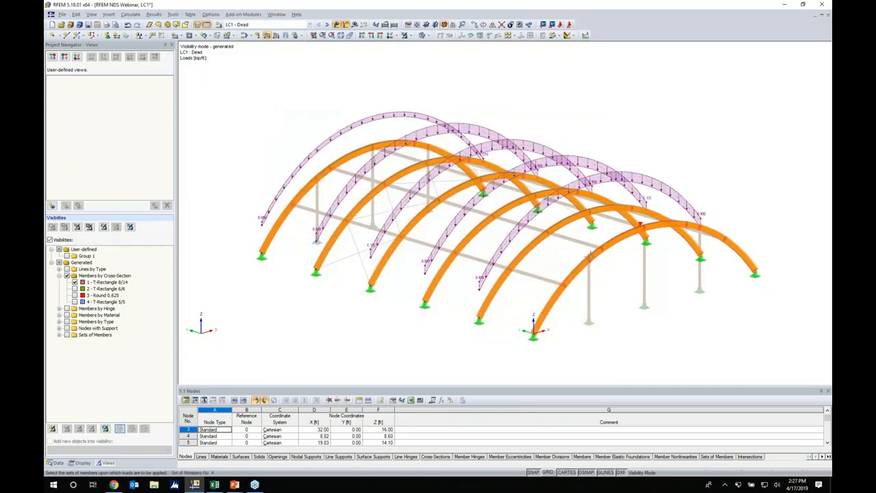
left_click(621, 246)
right_click(627, 317)
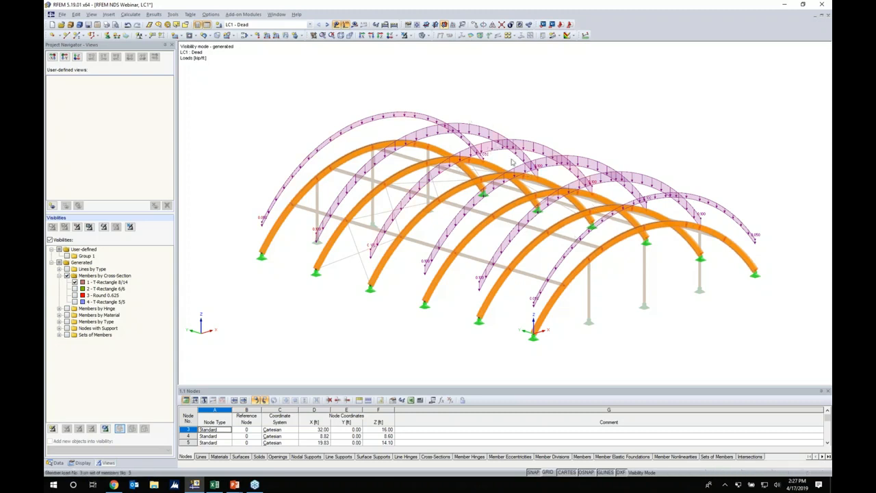
Make LC2 - Snow (Balanced) the current load case, and bring up the Balanced (16') sheet of Snow Loads.xlsx in Excel.
left_click(327, 24)
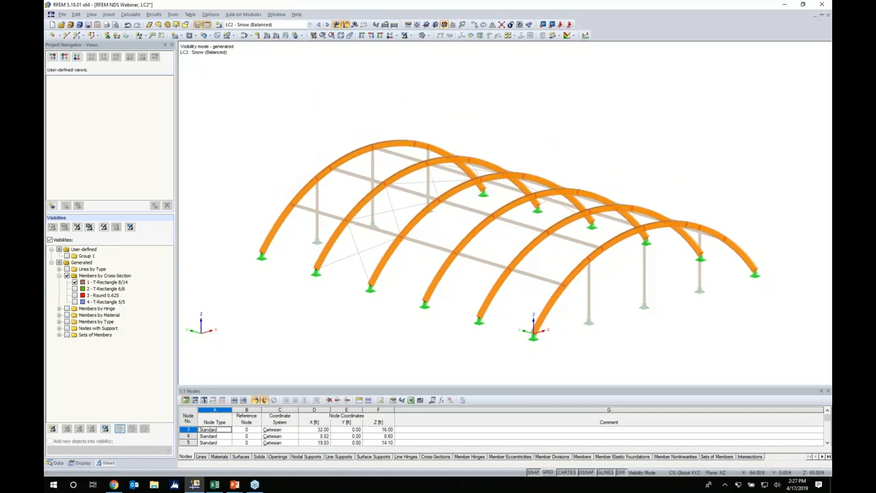
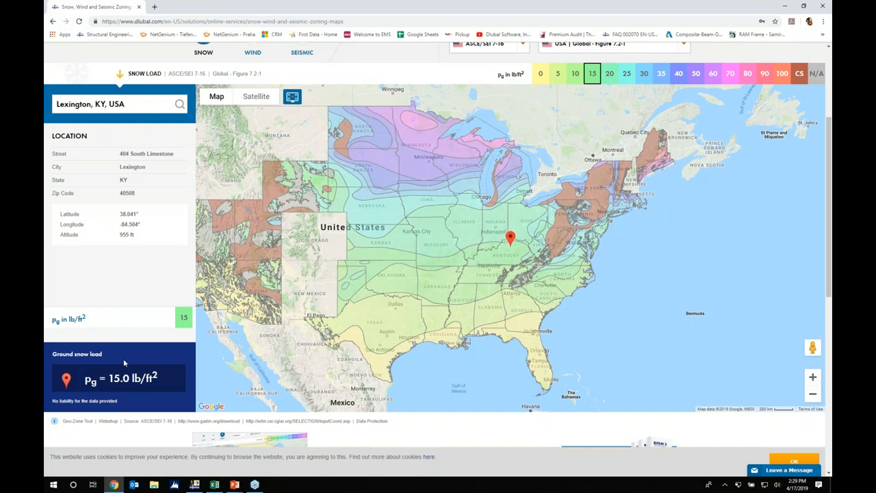
key("super+Tab")
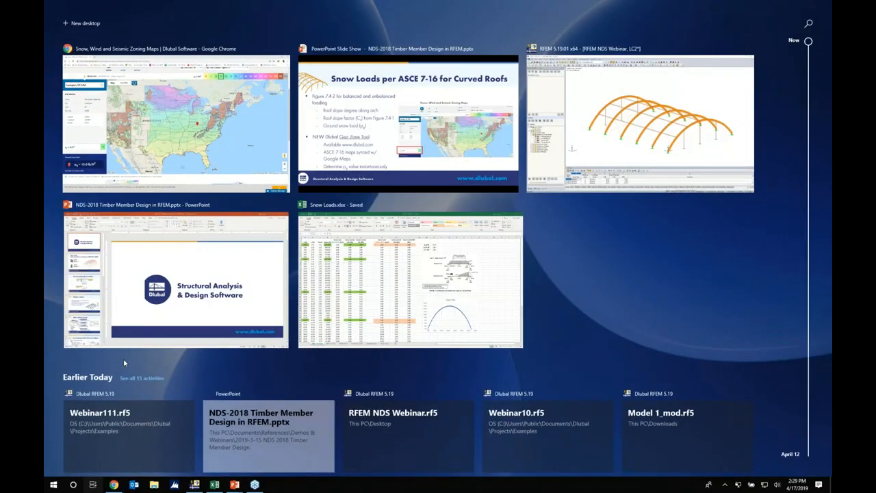
left_click(411, 281)
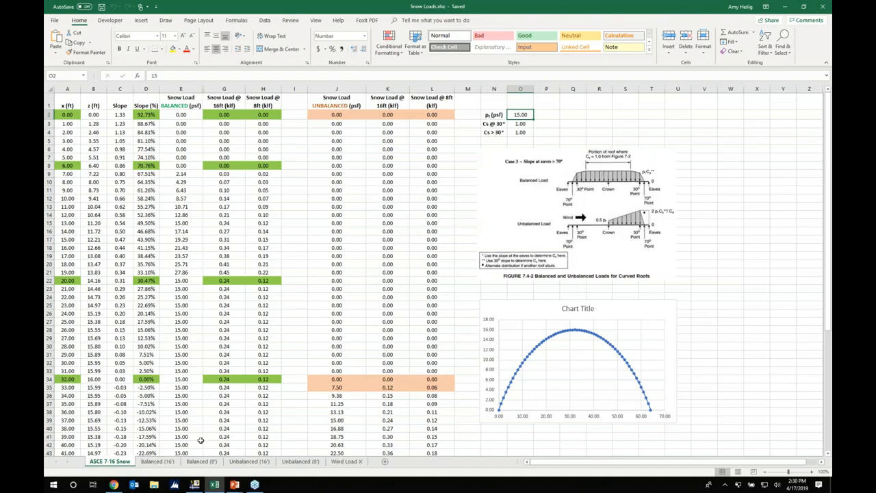
left_click(157, 461)
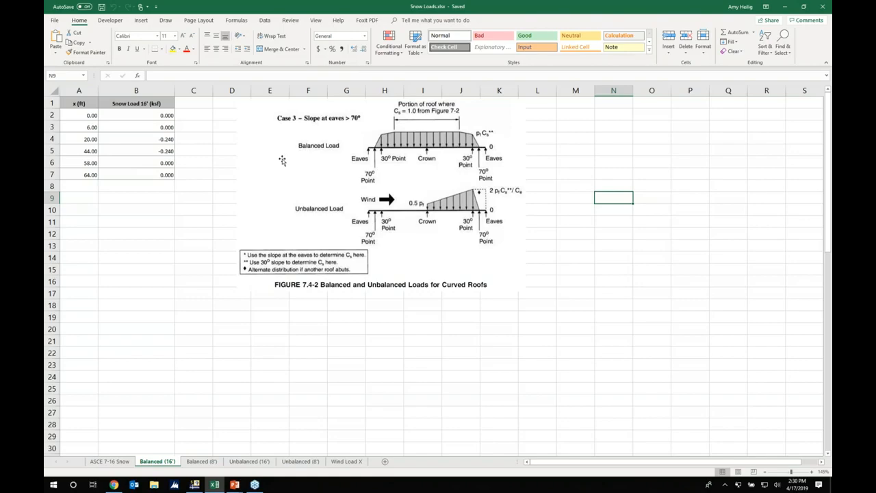
Switch to RFEM and define a varying member-set force in projected global ZP direction, importing the Balanced (16') x and load values from Excel.
key("super+Tab")
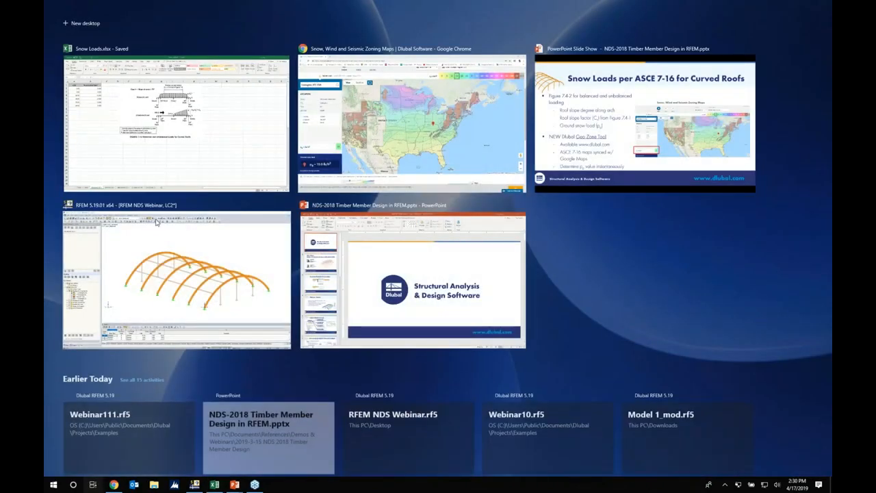
left_click(157, 221)
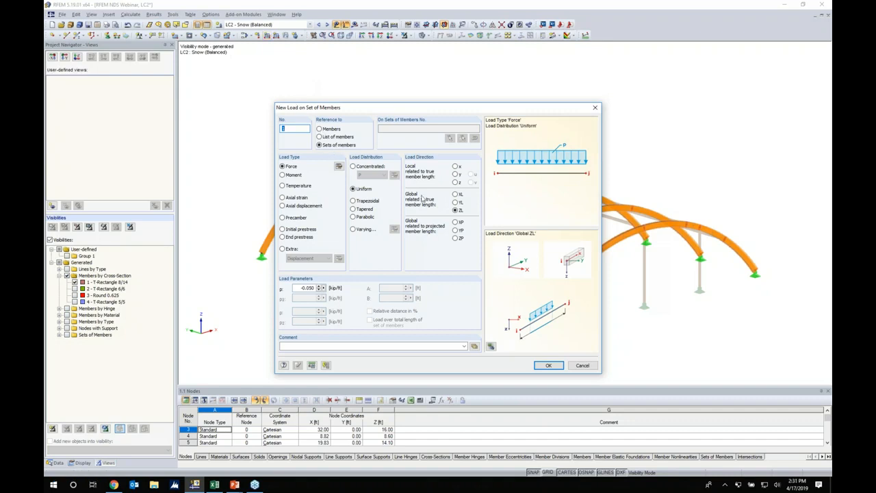
left_click(455, 238)
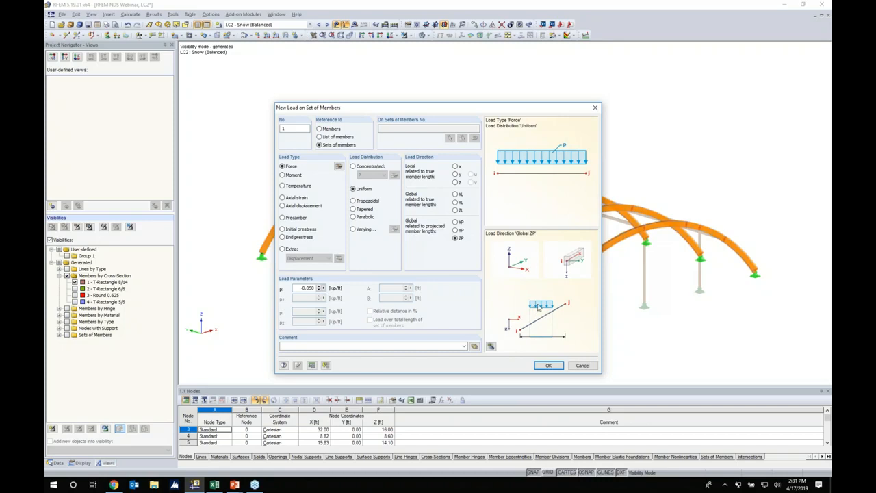
left_click(353, 230)
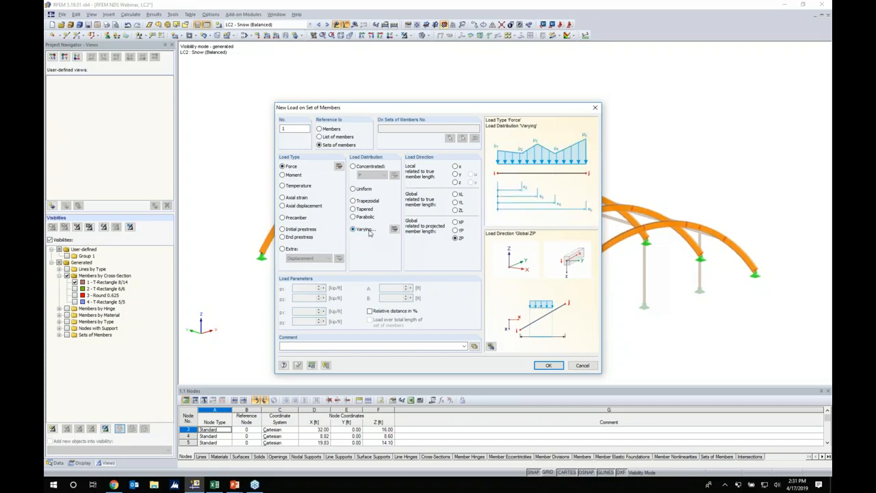
left_click(395, 230)
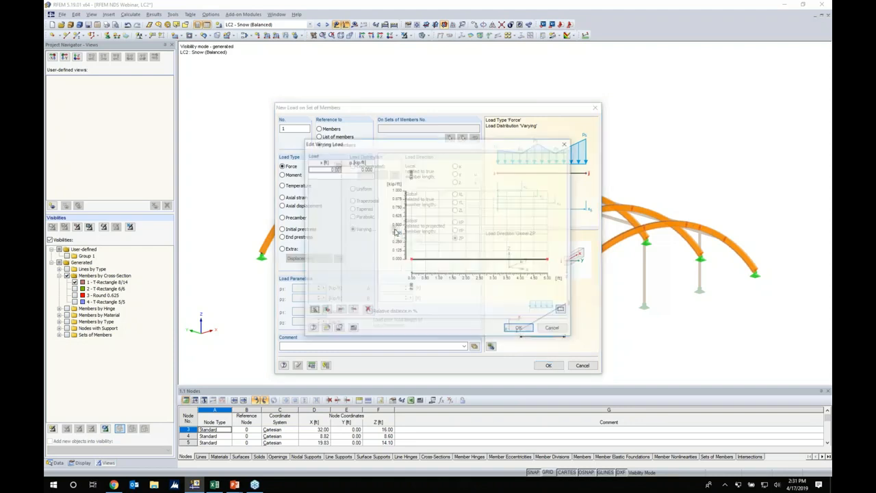
left_click(326, 310)
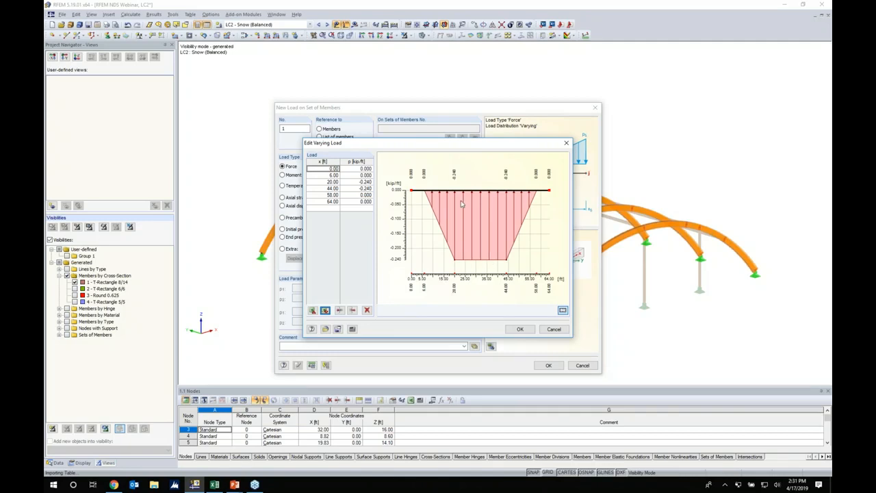
left_click(517, 330)
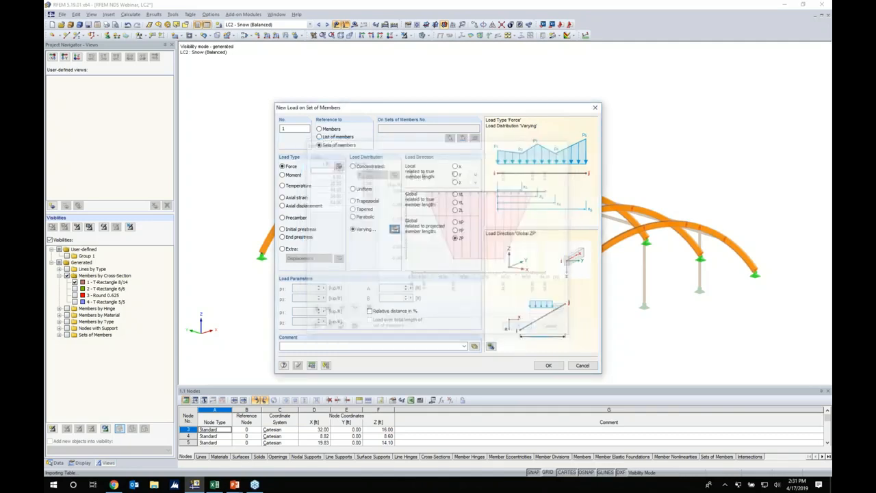
Apply the varying snow load with the -0.240 kip/ft plateau to the member sets of the four interior arches.
left_click(548, 366)
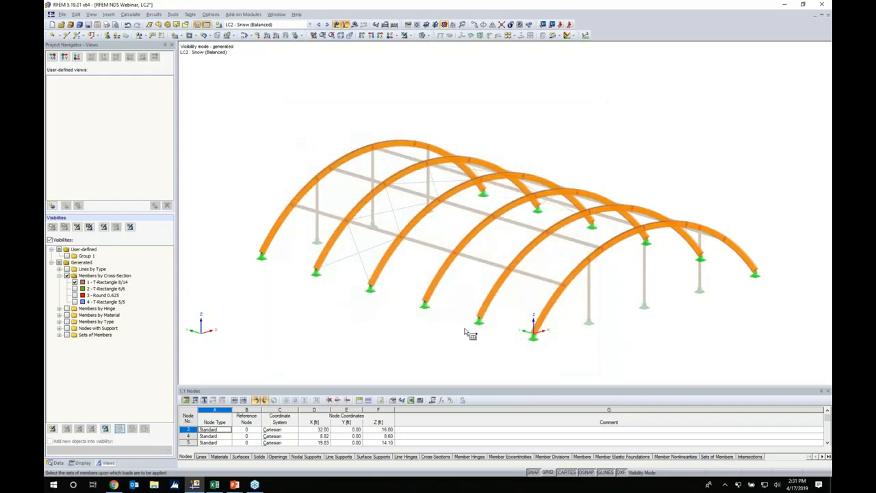
middle_click_drag(567, 324, 669, 308, "ctrl")
left_click_drag(665, 304, 401, 133)
middle_click_drag(482, 148, 348, 168, "ctrl")
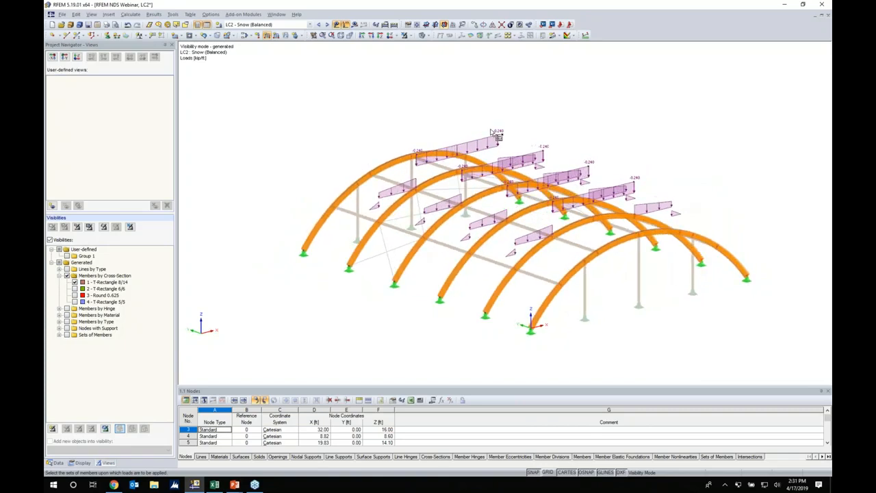
middle_click_drag(596, 247, 568, 256, "ctrl")
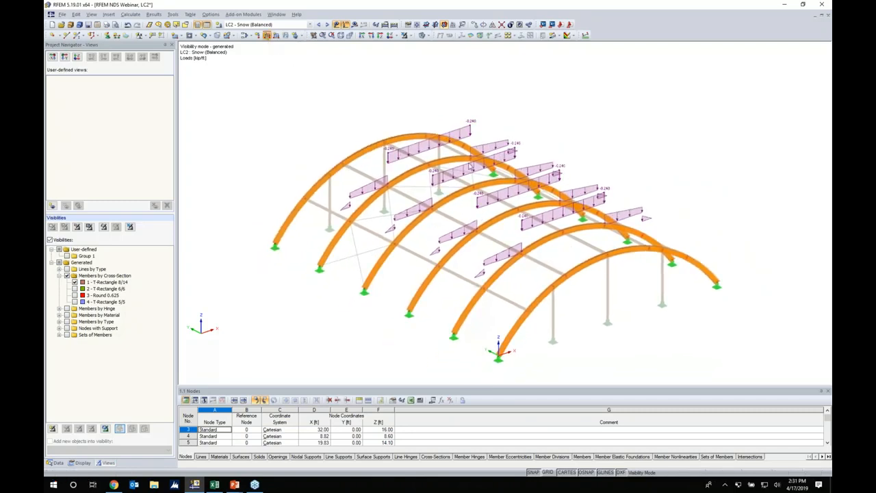
Open the varying load table for a new load on sets of members, and bring up the Balanced (8') sheet of Snow Loads.xlsx in Excel.
left_click(267, 35)
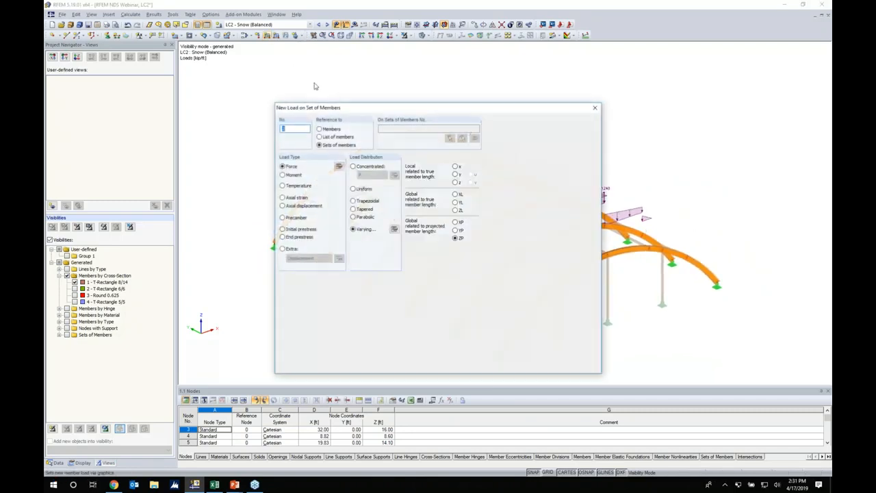
left_click(394, 229)
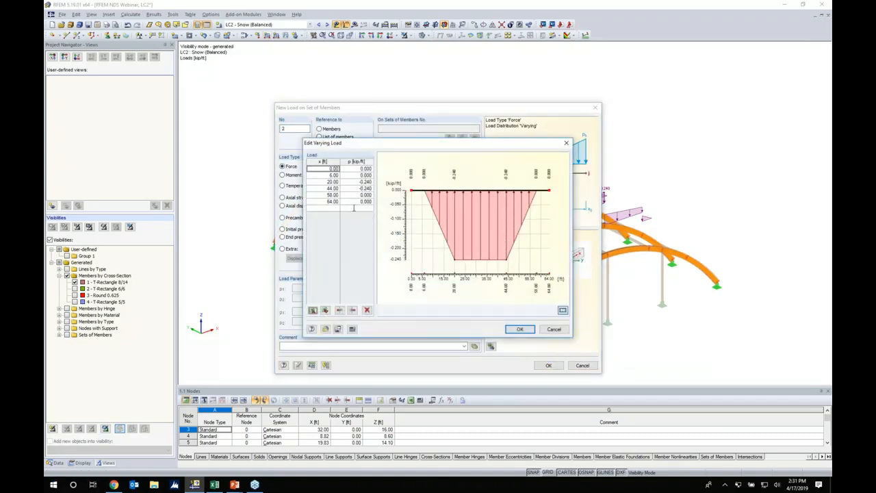
key("super+Tab")
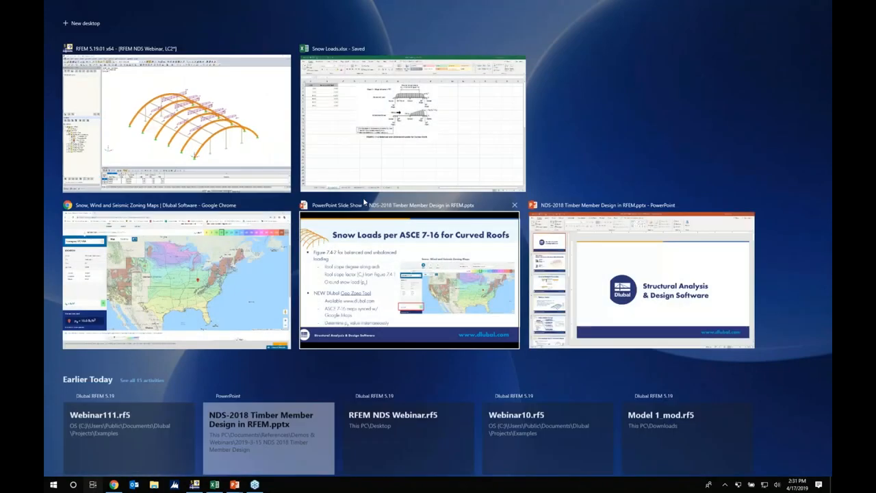
left_click(383, 171)
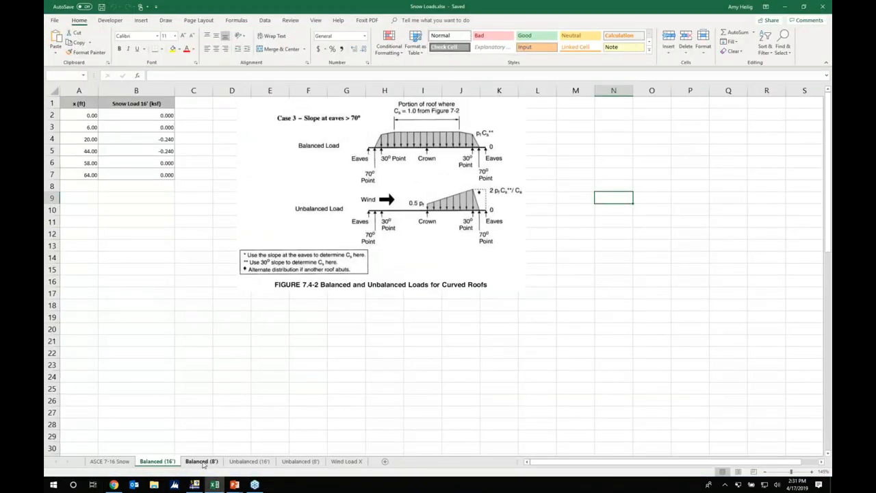
left_click(202, 462)
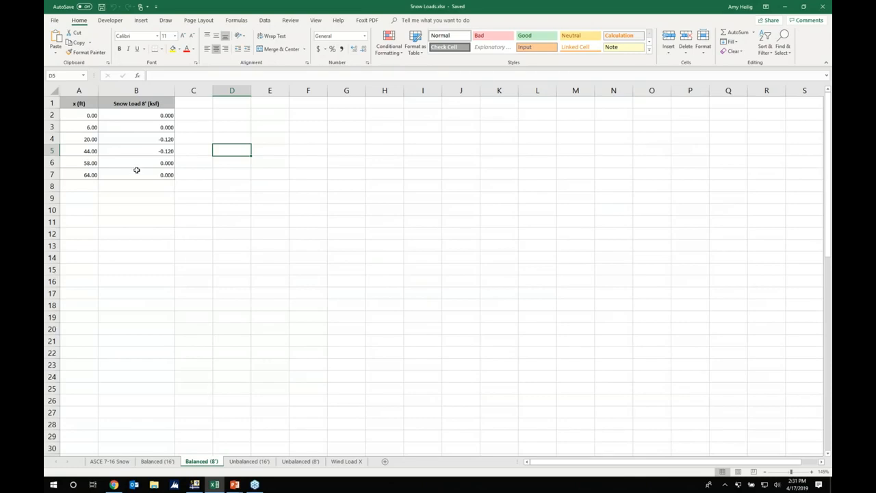
Switch back to RFEM, import the Balanced (8') table with its -0.120 kip/ft plateau, and apply the varying load to the two end arches.
key("super+Tab")
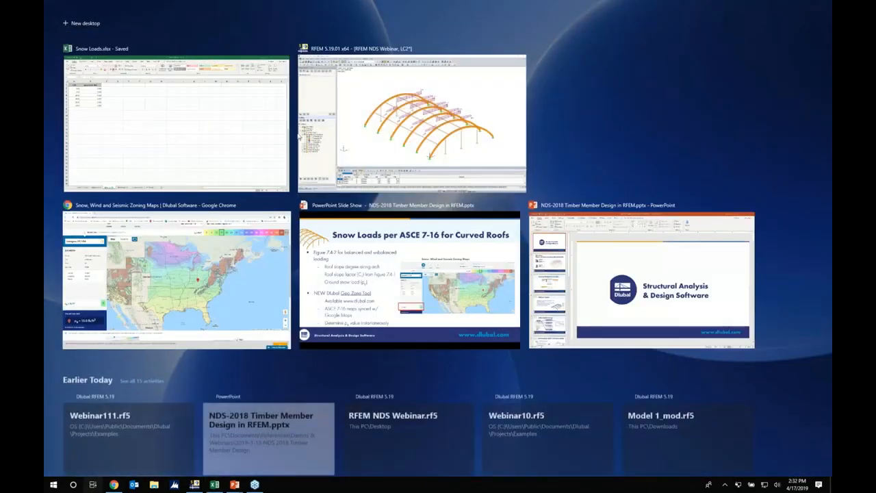
left_click(360, 125)
left_click(325, 310)
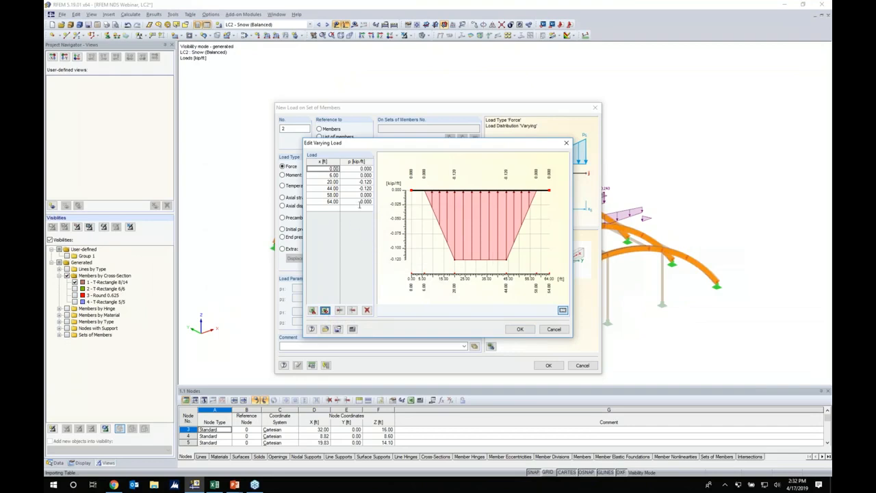
left_click(520, 330)
left_click(548, 365)
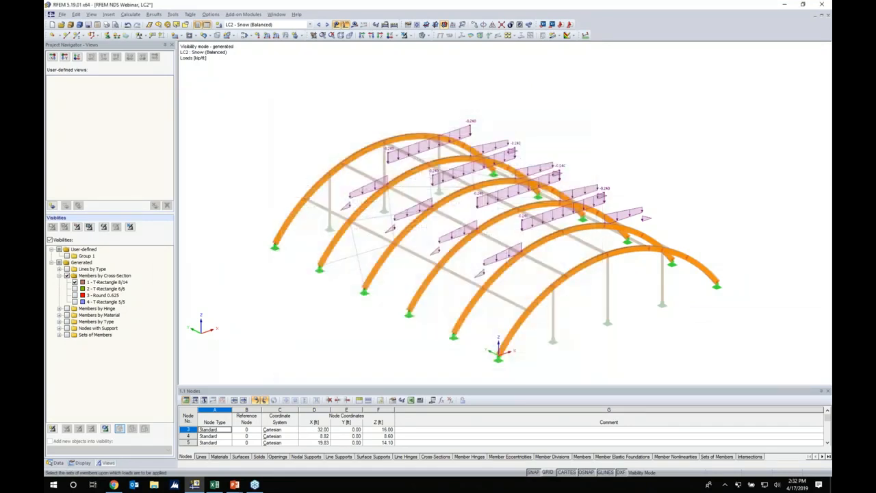
left_click(564, 279)
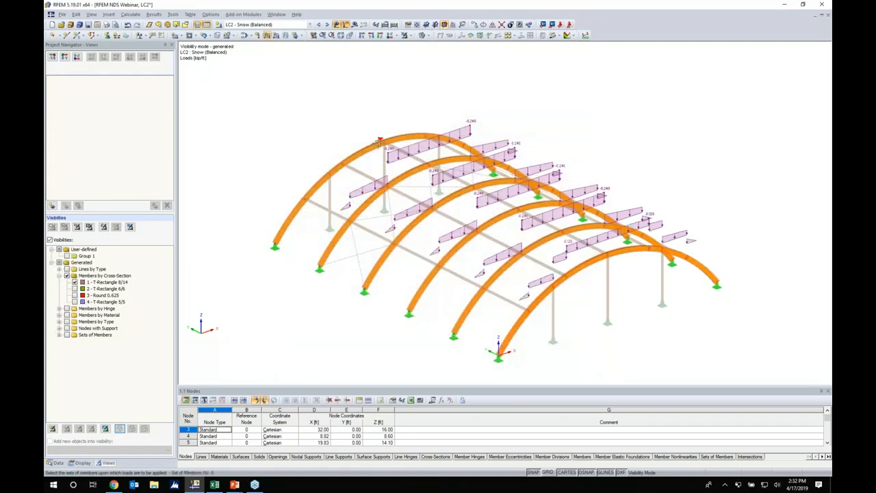
left_click(379, 142)
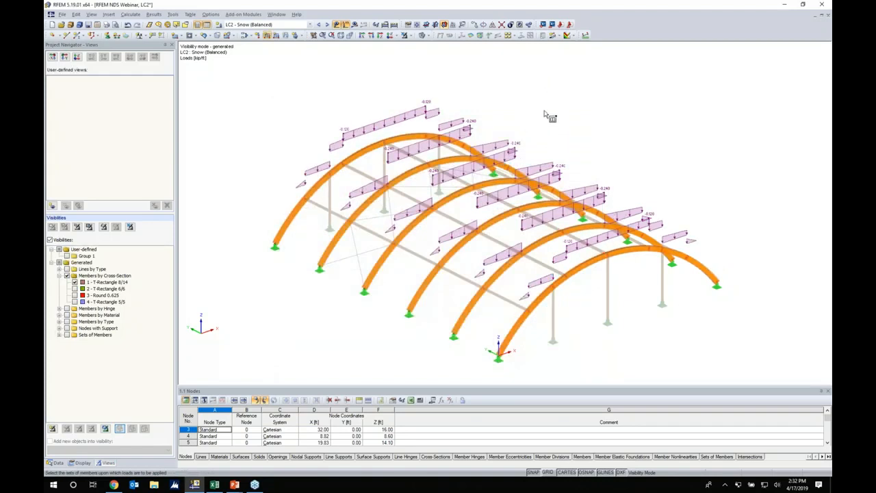
Make LC3 - Snow (Unbalanced) the current load case and start a varying ZP load on sets of members for import from Excel.
left_click(328, 24)
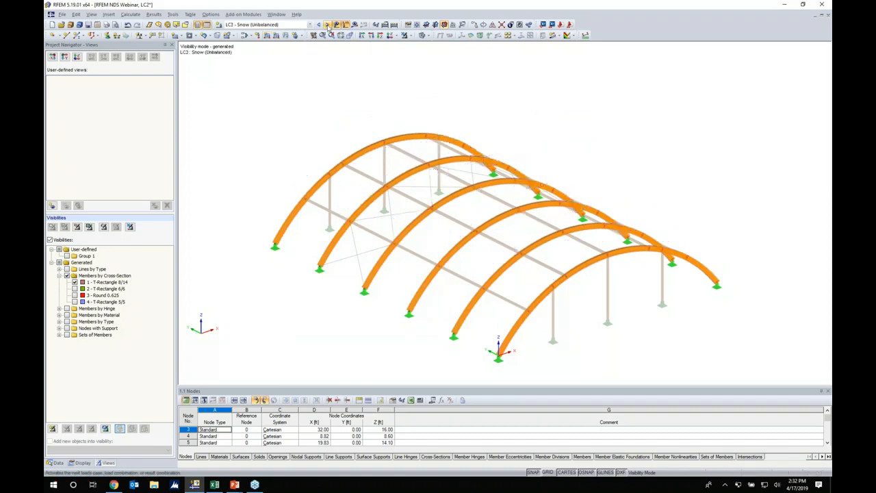
middle_click_drag(331, 117, 291, 57, "ctrl")
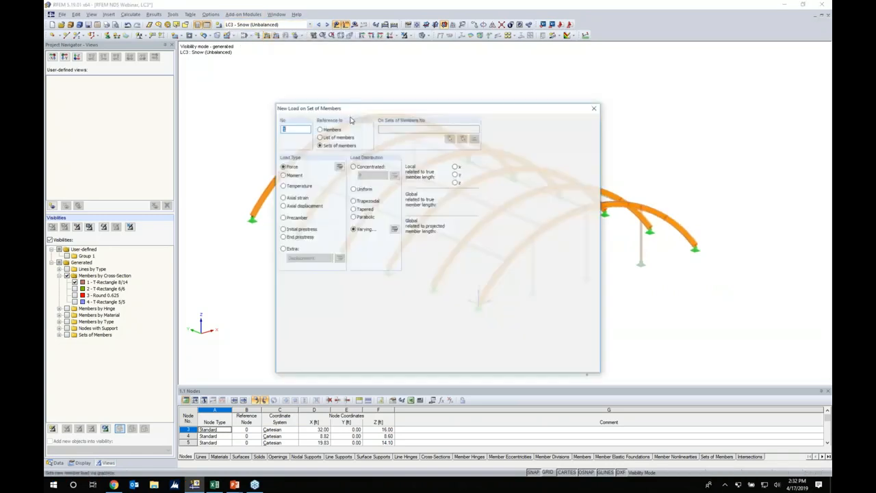
left_click(365, 228)
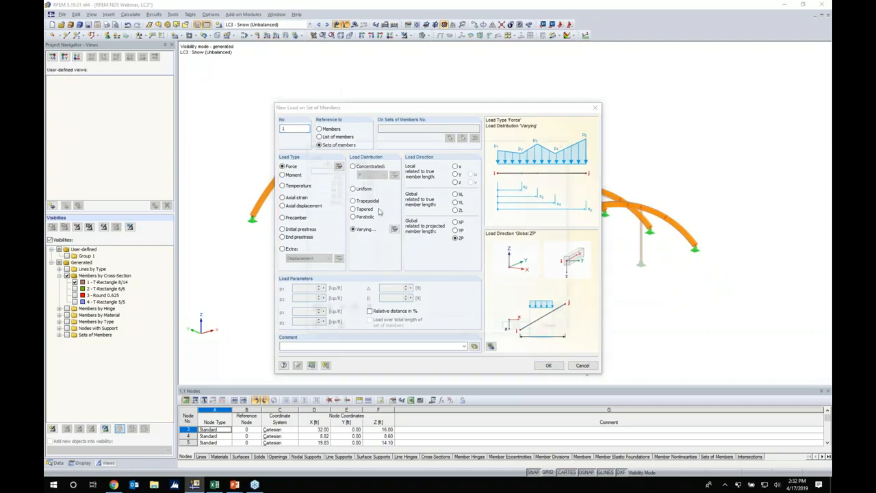
key("super+Tab")
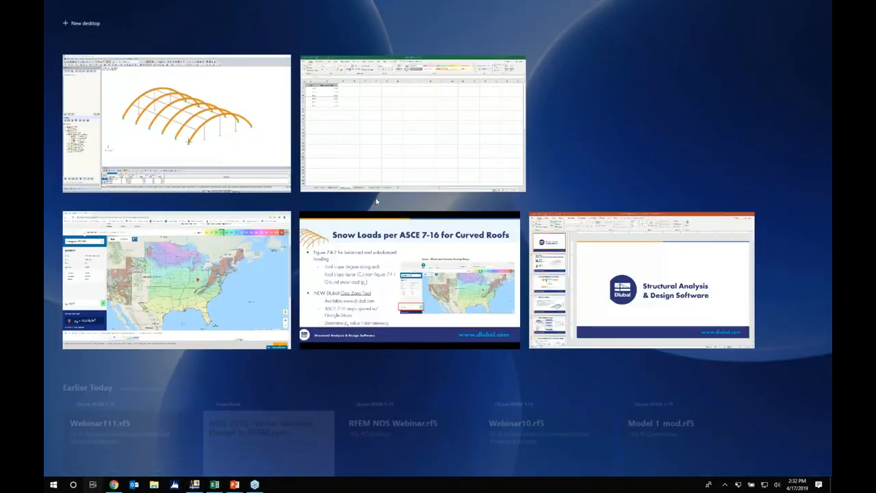
Import the Unbalanced (16') snow load table from the Excel workbook into the varying load definition in RFEM.
left_click(376, 159)
left_click(249, 462)
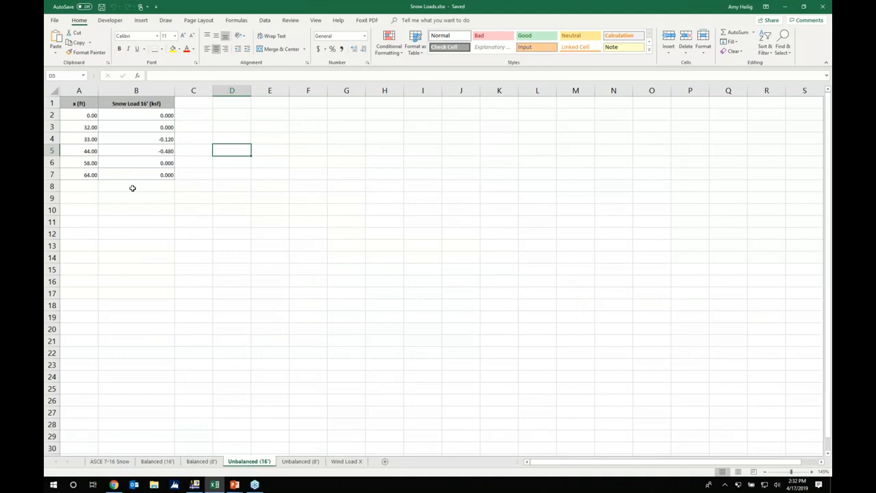
key("super+Tab")
left_click(367, 124)
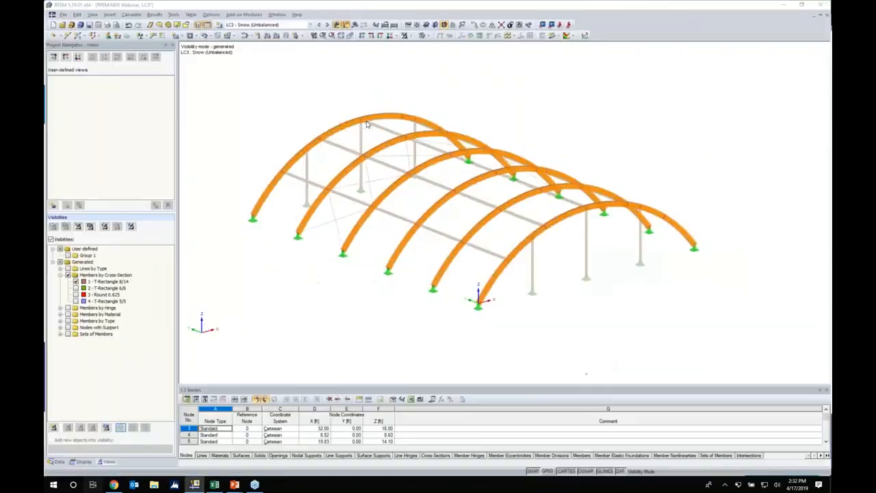
left_click(325, 310)
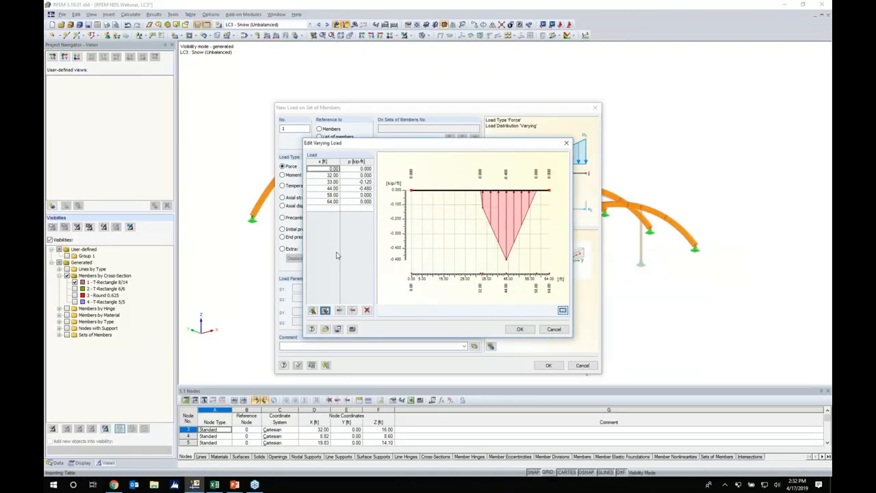
left_click(520, 330)
Apply the imported varying snow load in the Global ZP direction to the four interior arches.
left_click(548, 365)
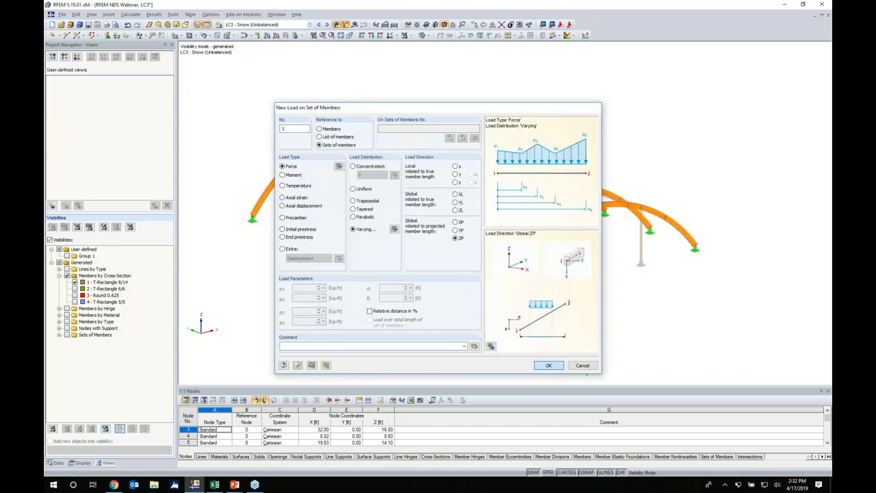
middle_click_drag(489, 335, 662, 292, "ctrl")
left_click_drag(616, 287, 358, 102)
middle_click_drag(633, 169, 446, 201, "ctrl")
middle_click_drag(644, 200, 681, 197, "ctrl")
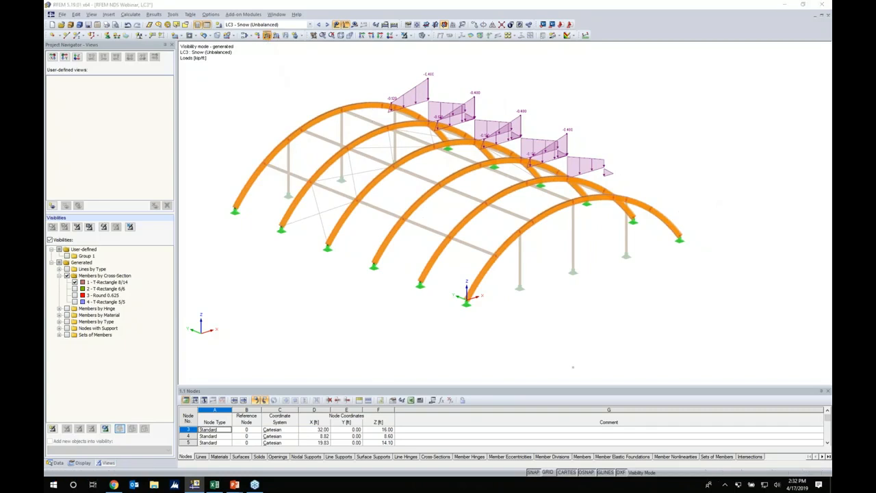
Add a second varying snow load to the two end arches, with p set to -0.060 kip/ft at 33 ft and -0.240 kip/ft at 44 ft.
left_click(267, 35)
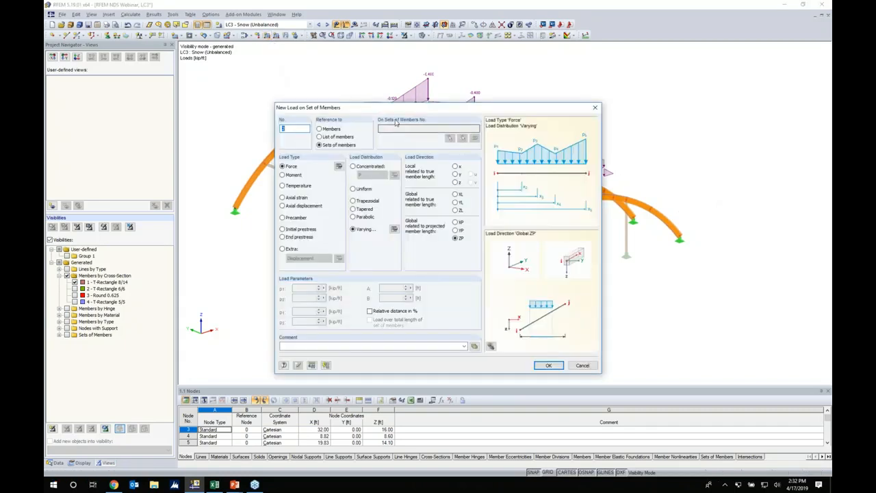
left_click_drag(399, 106, 383, 87)
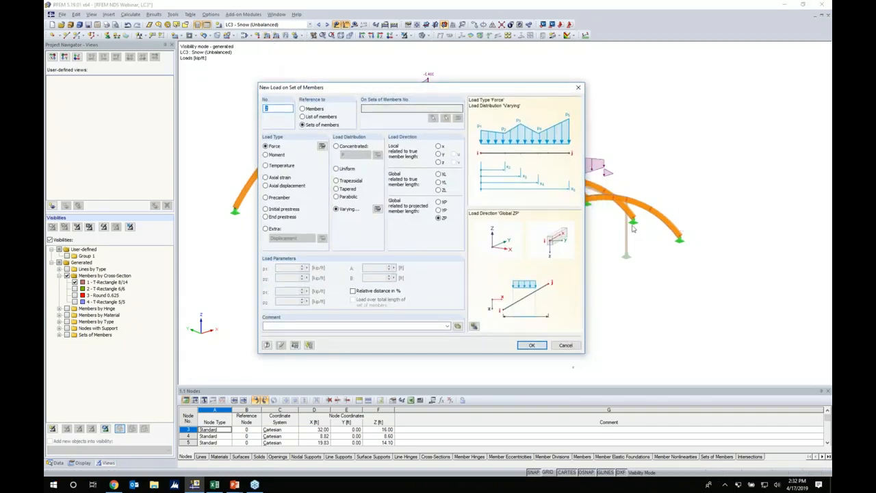
left_click(377, 210)
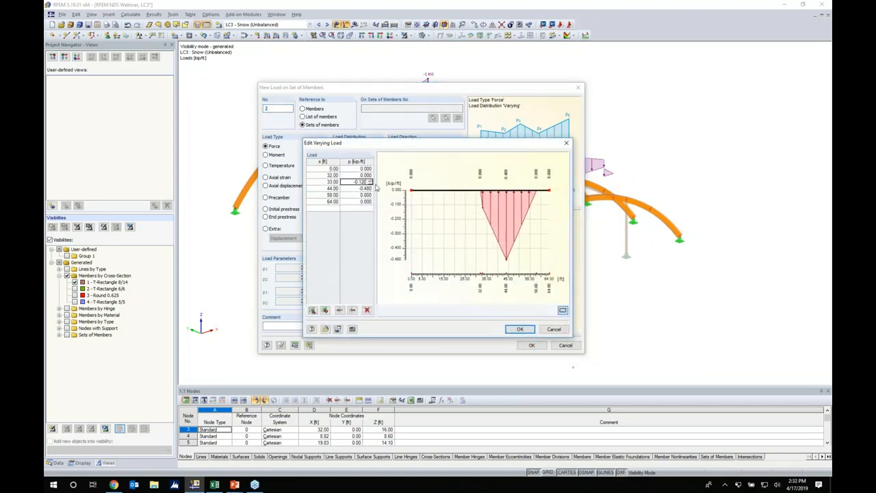
key("Return")
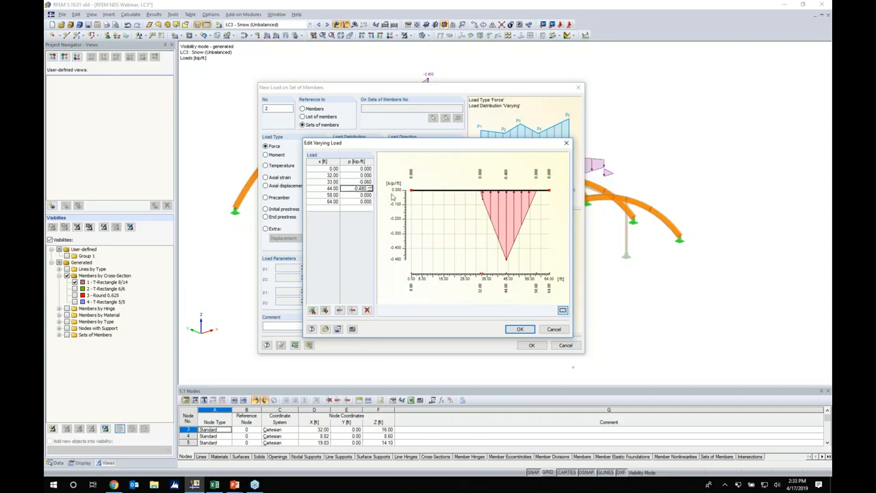
type("-0.120")
key("BackSpace")
key("BackSpace")
key("BackSpace")
type("24")
left_click(517, 330)
left_click(530, 345)
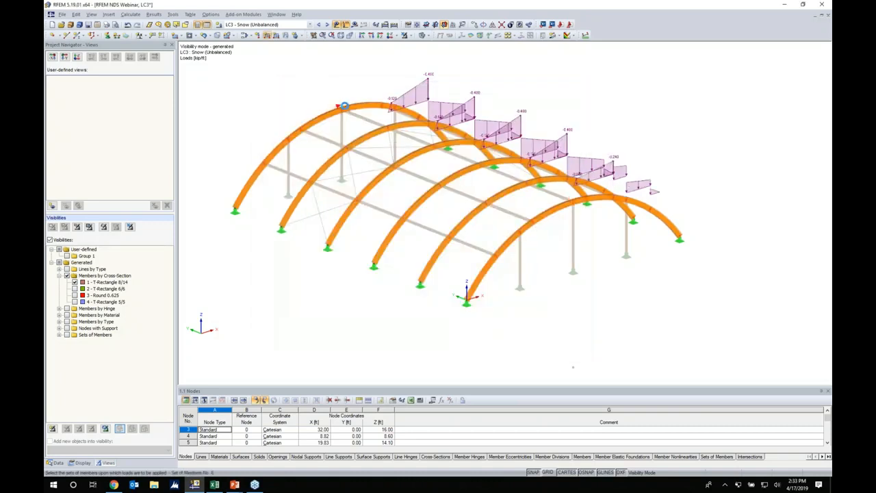
middle_click_drag(615, 287, 545, 285, "ctrl")
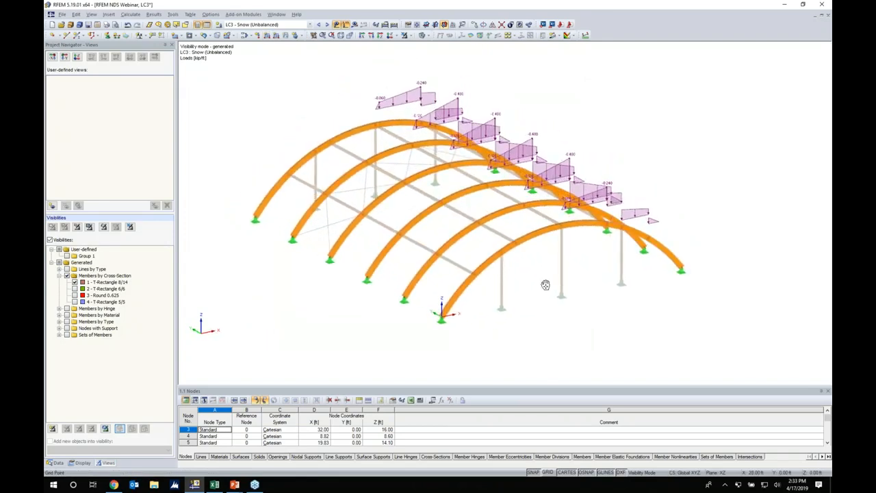
Activate load case LC4 - Wind and switch to the PowerPoint slide on ASCE 7-16 wind loads for arch roofs.
left_click(327, 24)
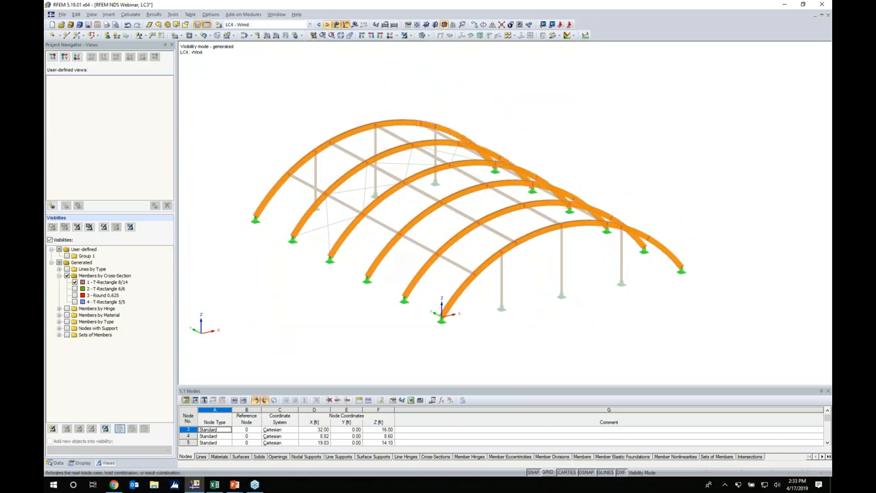
key("super+Tab")
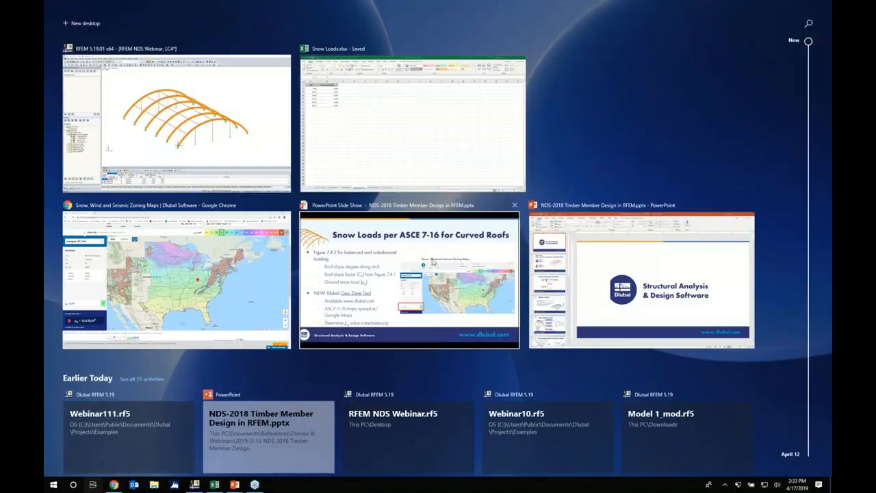
left_click(410, 280)
key("Right")
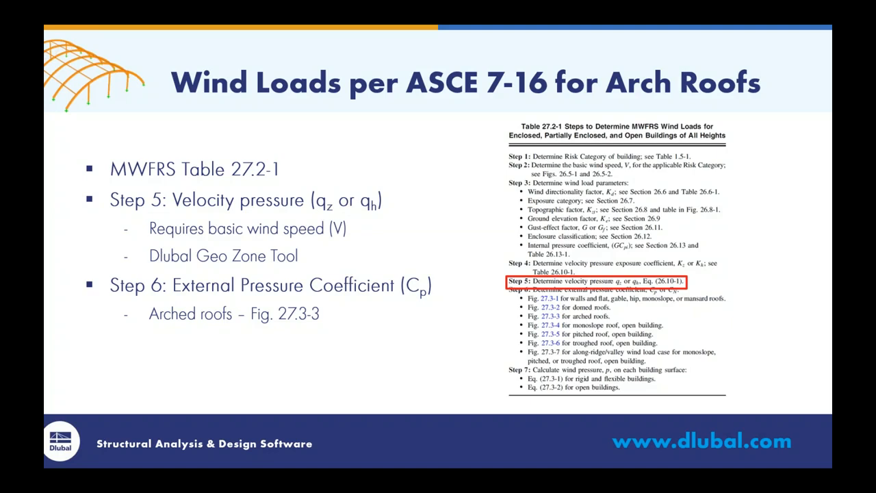
Look up the ASCE/SEI 7-16 basic wind speed for the Lexington location on the Dlubal zoning map in Chrome.
key("super+Tab")
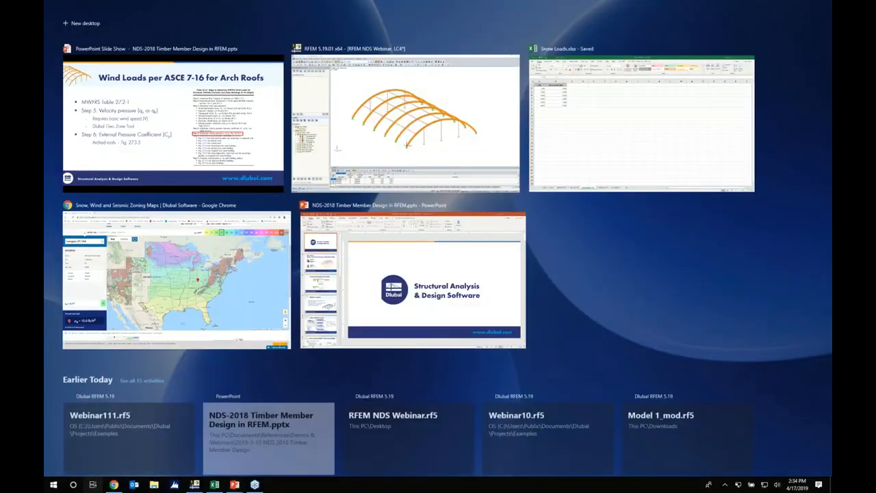
left_click(247, 267)
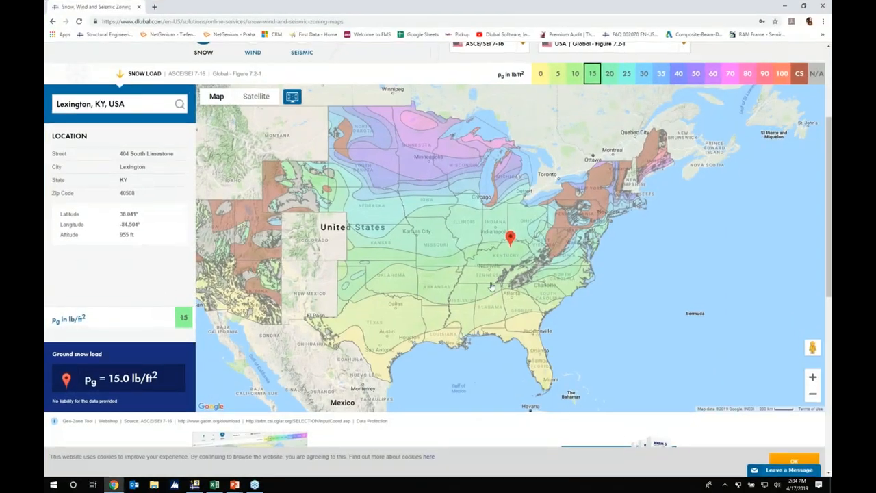
scroll(395, 222, "up", 1)
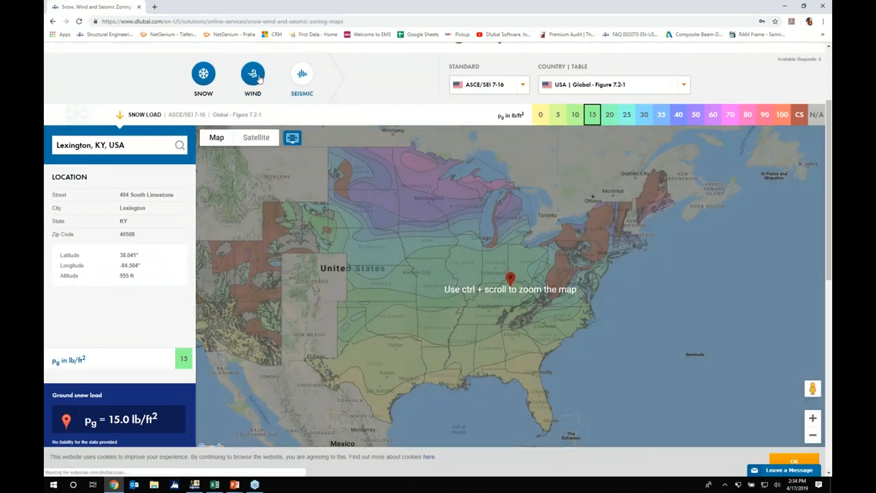
left_click(259, 79)
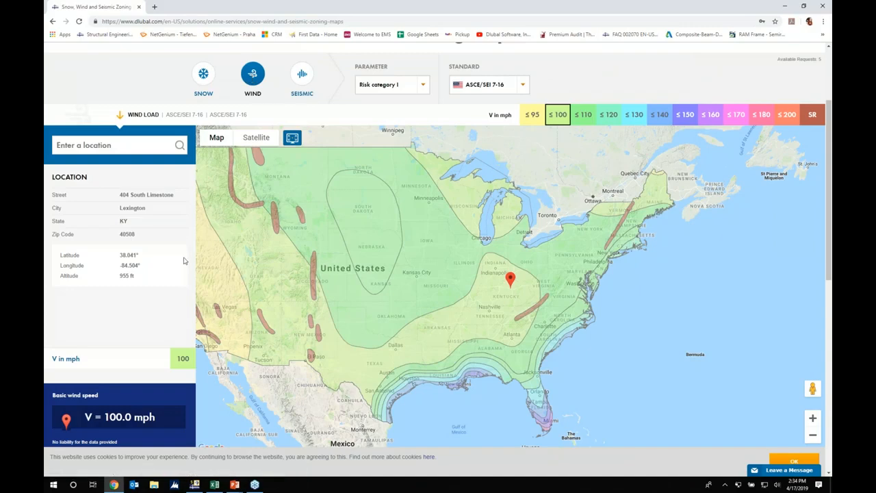
scroll(176, 322, "down", 2)
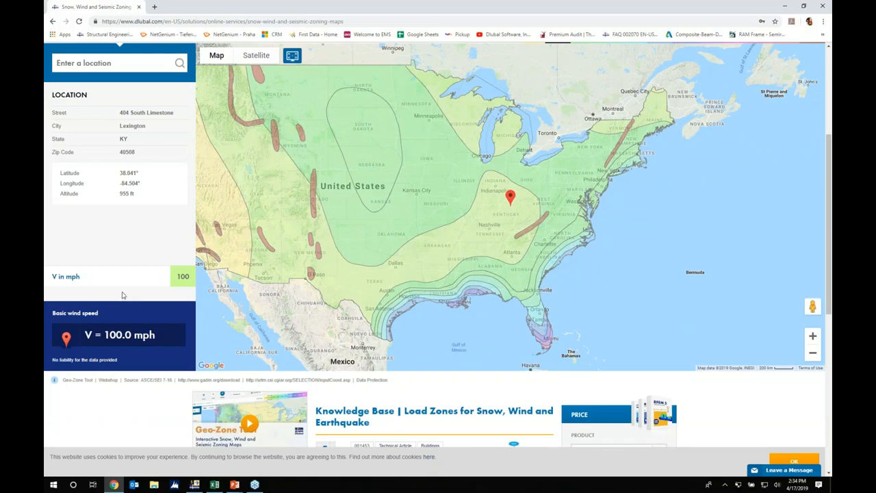
Return to the PowerPoint wind load slide and advance it to highlight the arched roof reference, Fig. 27.3-3.
key("super+Tab")
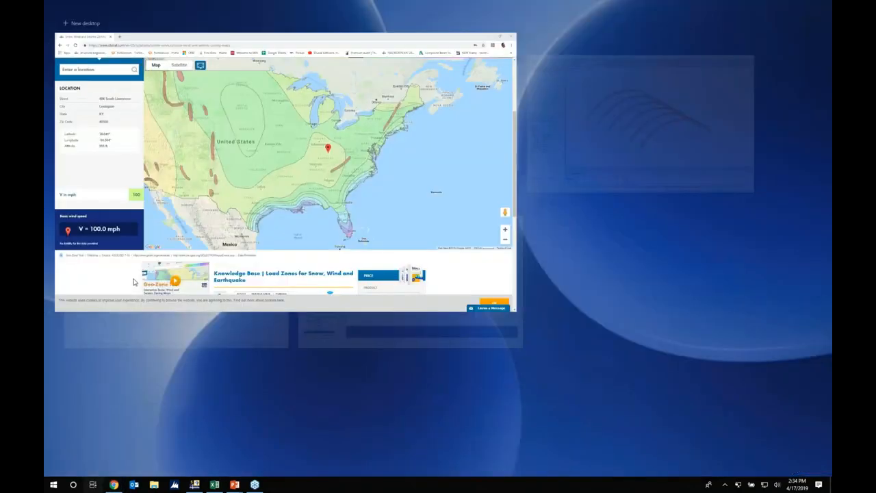
left_click(408, 123)
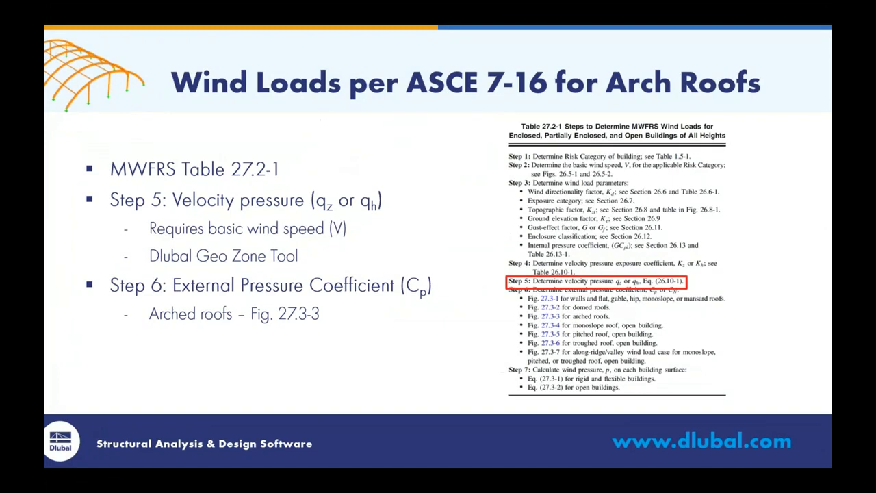
key("Right")
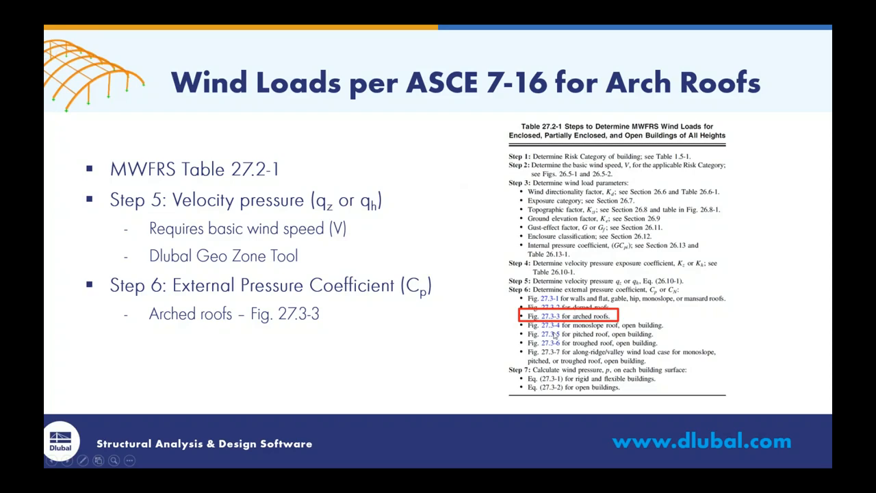
Import the Wind Load X table from the Excel workbook into a new varying load on sets of members in RFEM.
key("super+Tab")
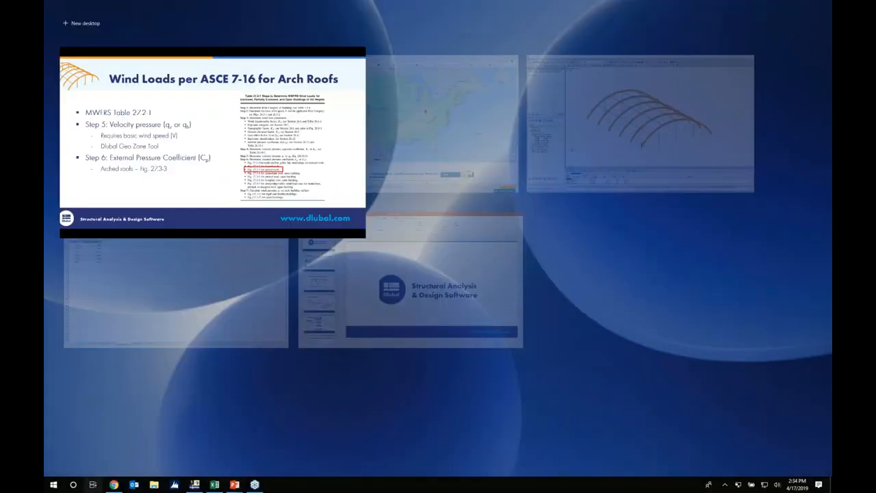
left_click(195, 254)
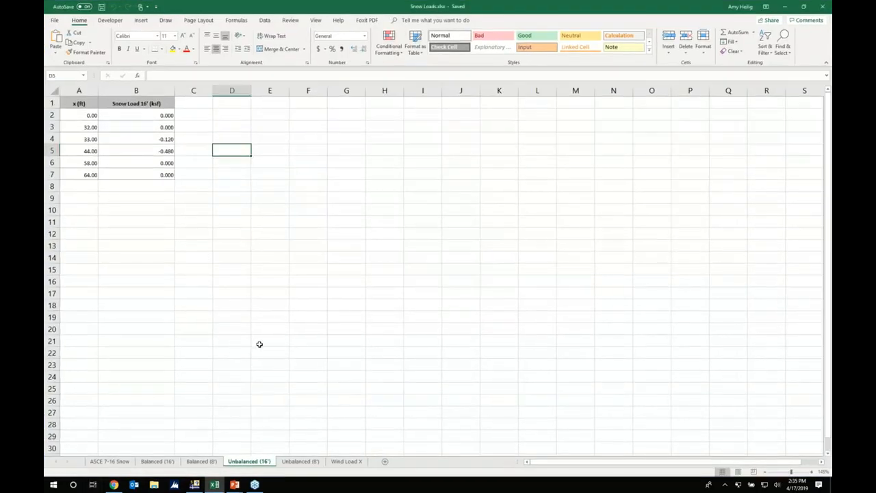
left_click(345, 462)
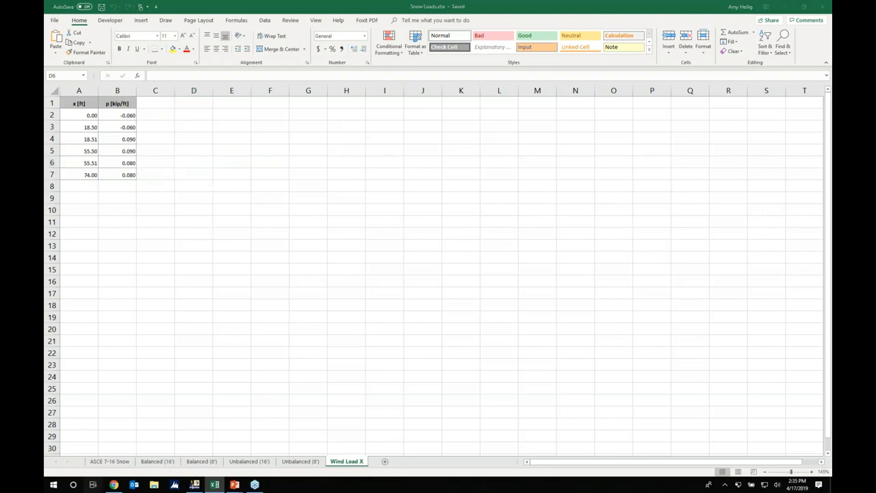
left_click(93, 484)
left_click(245, 273)
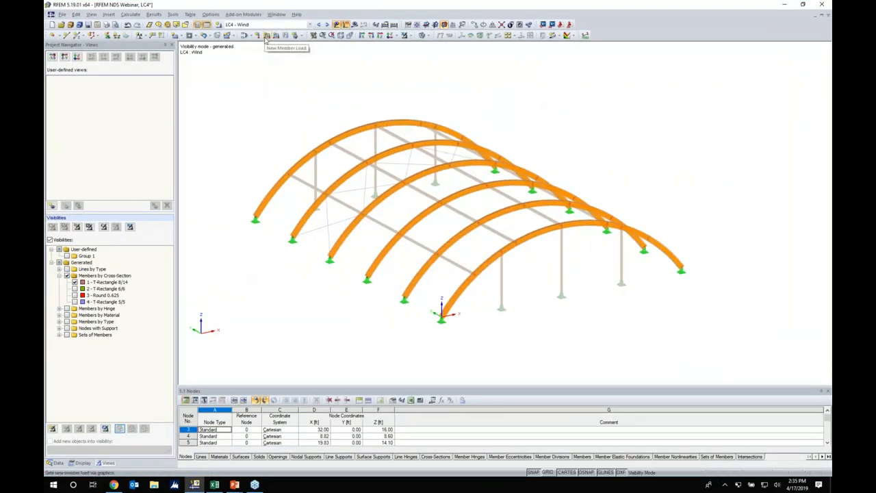
left_click(224, 28)
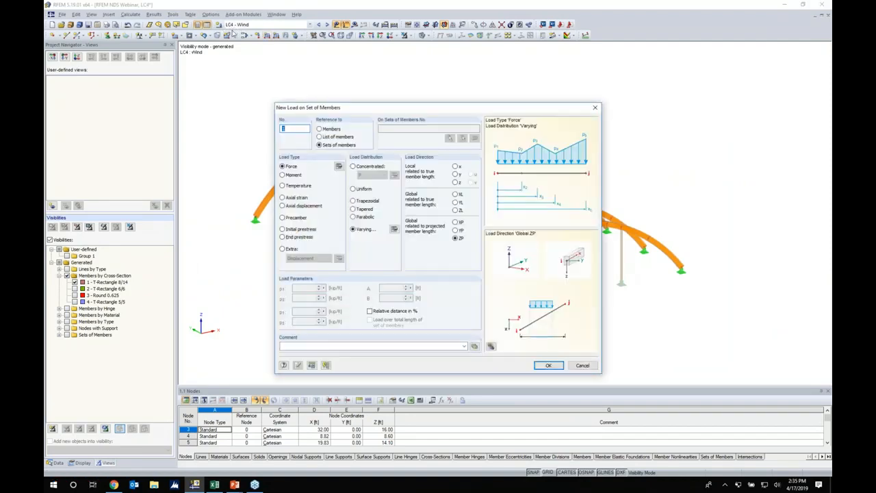
left_click(395, 228)
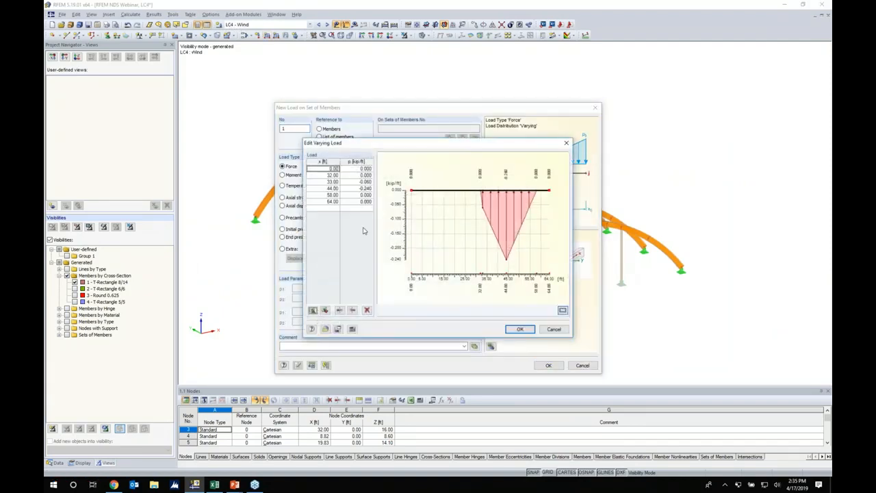
left_click(325, 310)
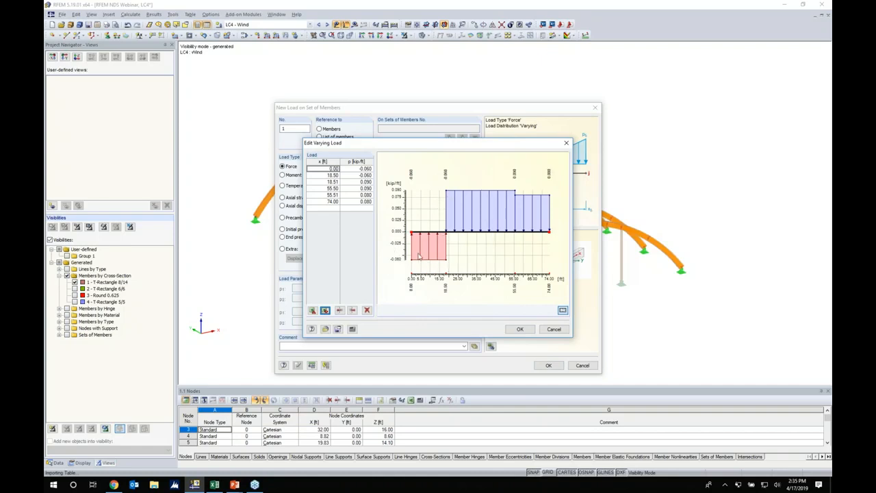
left_click(520, 330)
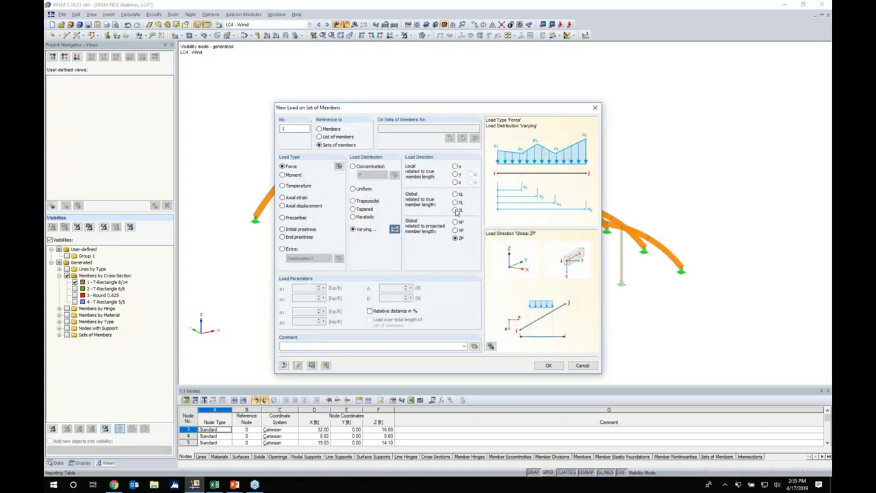
Set the wind load direction to Global XL and apply the load to all six arches.
left_click(456, 194)
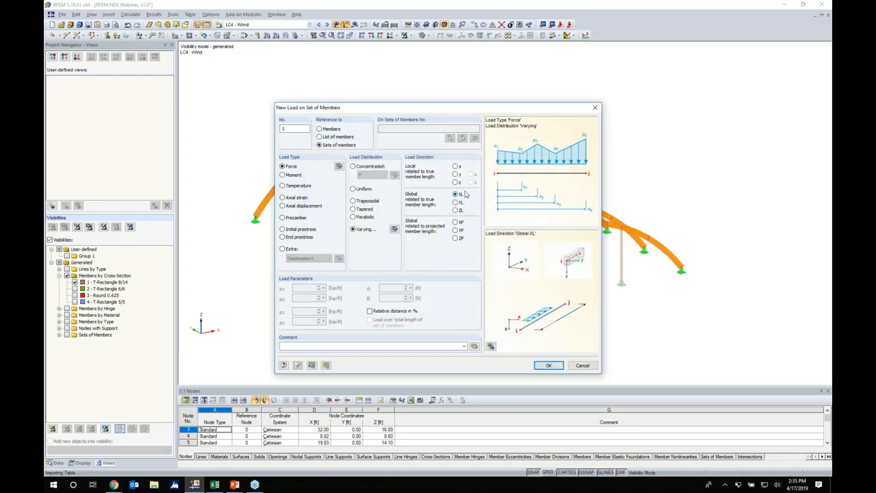
left_click(544, 364)
left_click_drag(527, 296, 311, 108)
middle_click_drag(525, 333, 534, 294)
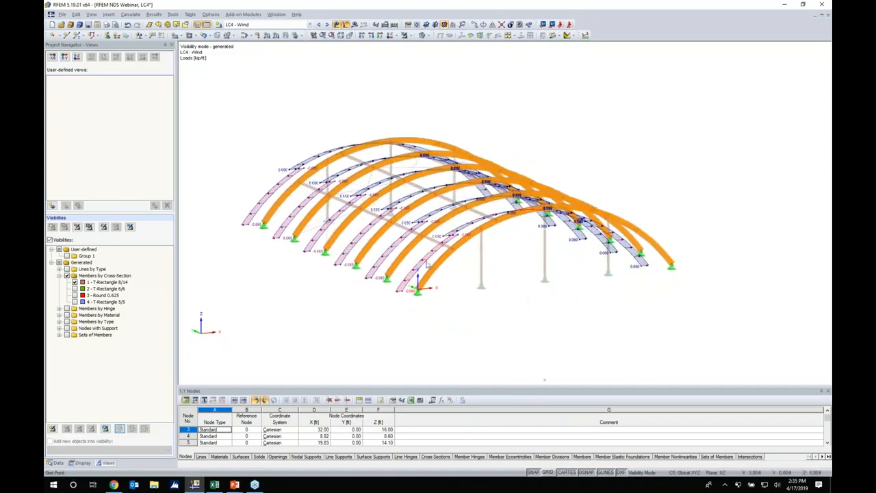
middle_click_drag(358, 307, 425, 332, "ctrl")
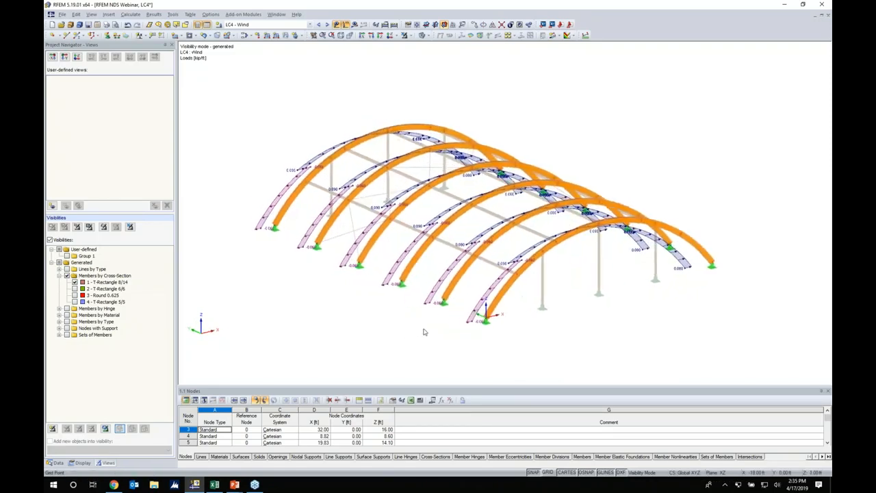
Display load combinations CO1 and CO2 and turn off the cross-section visibility filter so that all members are included.
left_click(328, 25)
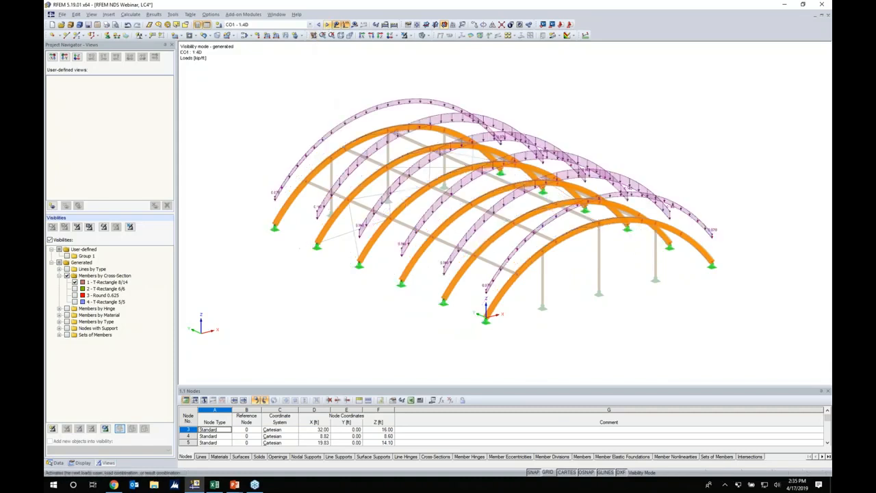
left_click(404, 36)
left_click(327, 25)
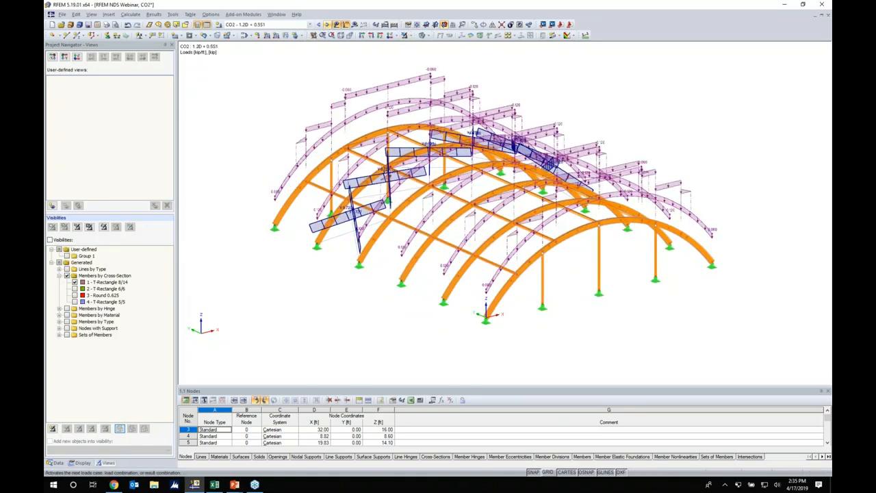
Step through the load combinations to CO4 and CO5 and examine their snow load distributions from the front and in isometric view.
left_click(327, 25)
middle_click_drag(586, 281, 446, 210, "ctrl")
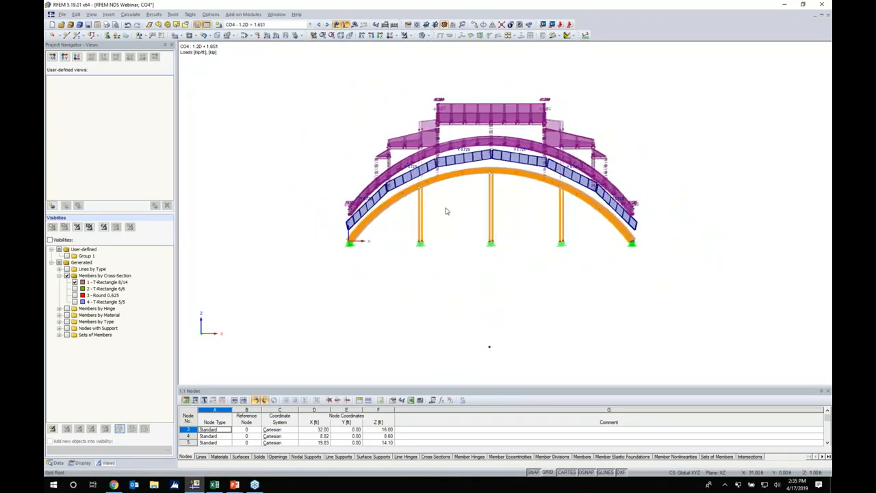
left_click(328, 24)
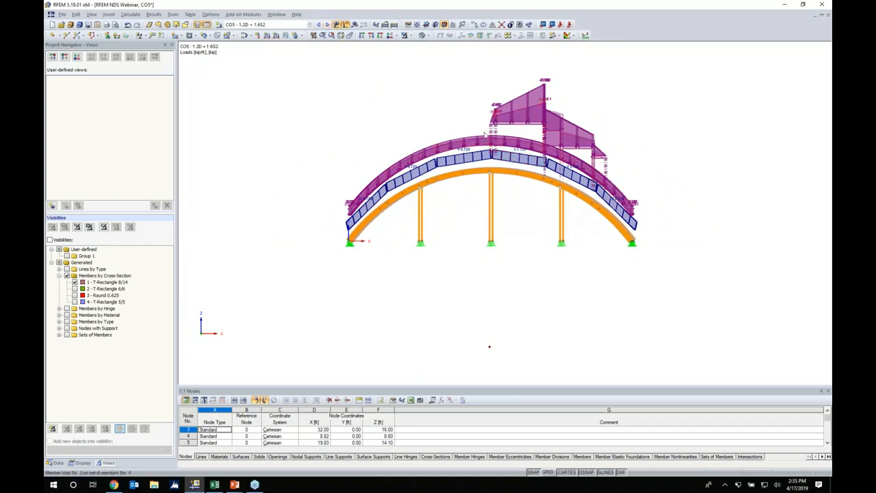
middle_click_drag(555, 267, 580, 281, "ctrl")
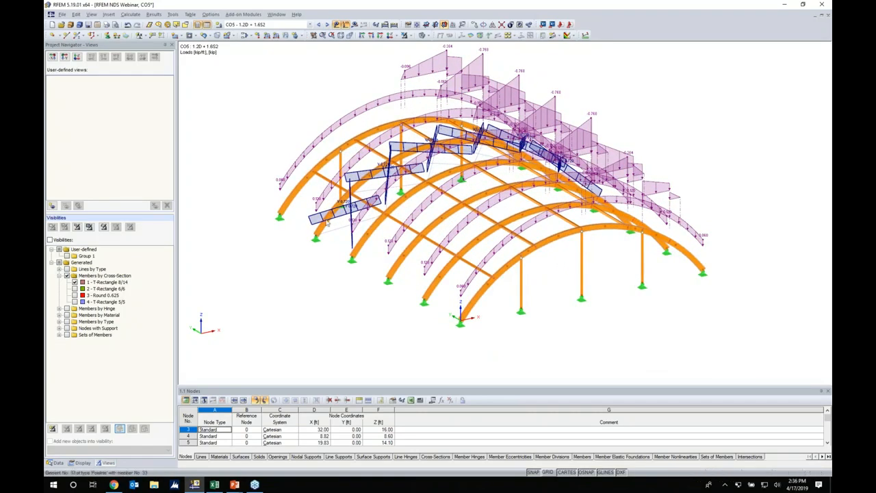
Calculate all load cases and combinations and hide the loads from the model display.
left_click(130, 15)
left_click(140, 32)
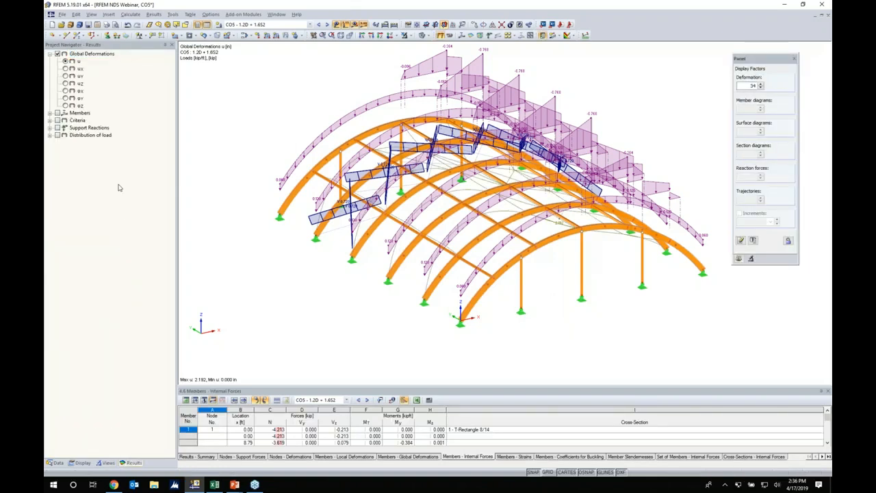
left_click(337, 24)
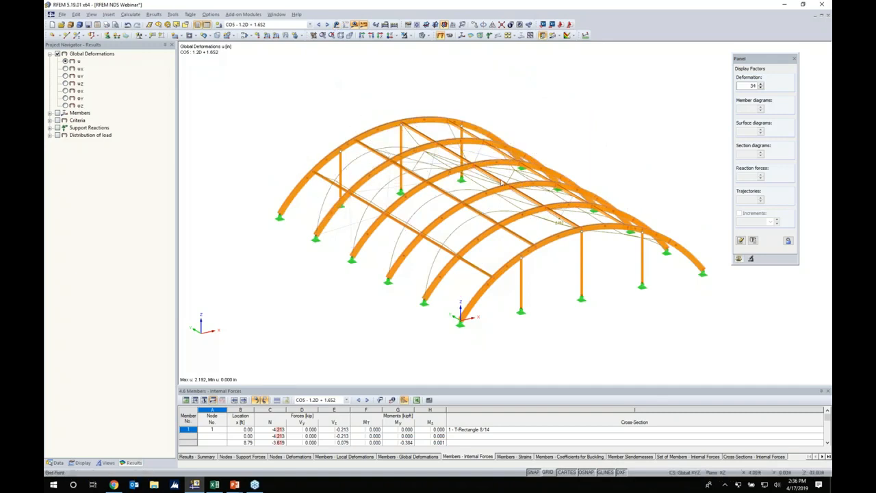
Display the member deformations as colored cross-sections with smooth color transitions.
left_click(81, 463)
scroll(109, 333, "down", 10)
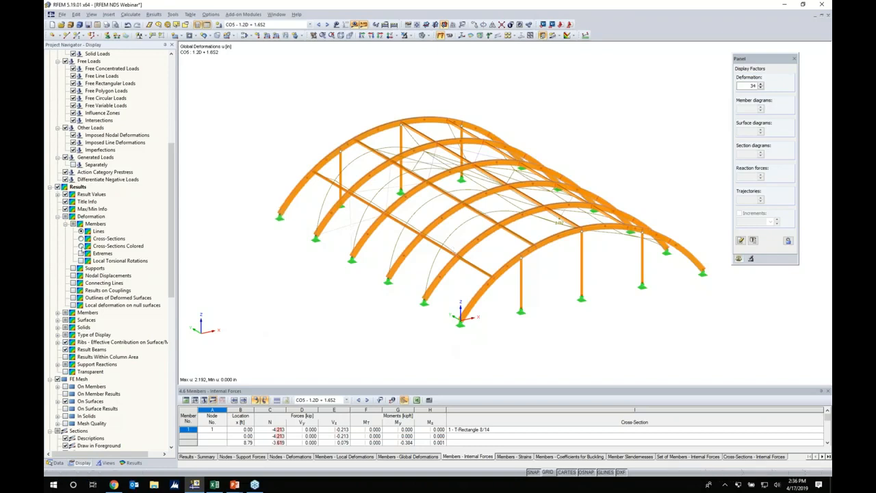
left_click(81, 246)
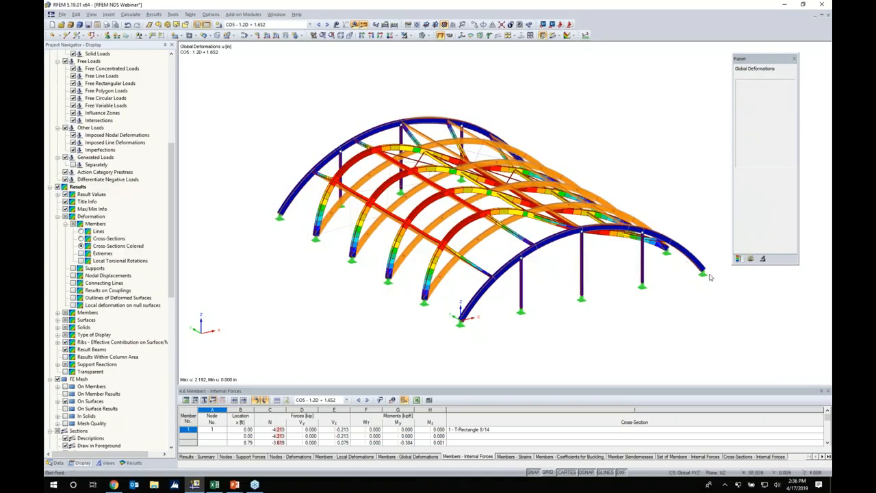
left_click(791, 247)
left_click(738, 343)
left_click(790, 274)
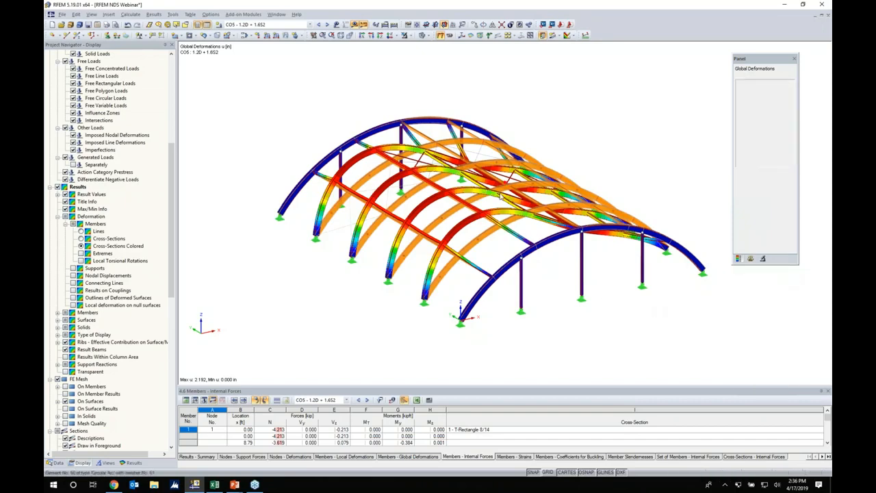
Step through the global deformation results from load combination CO6 to CO9.
left_click(328, 25)
left_click(329, 25)
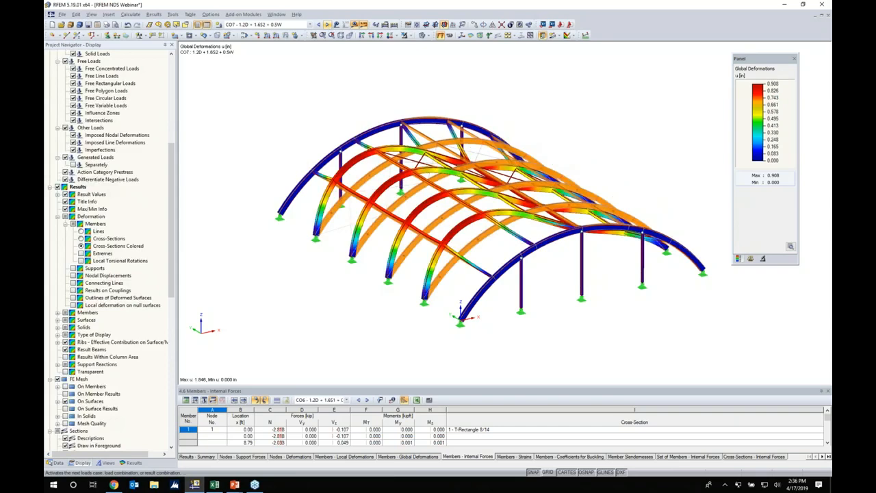
left_click(328, 25)
left_click(328, 25)
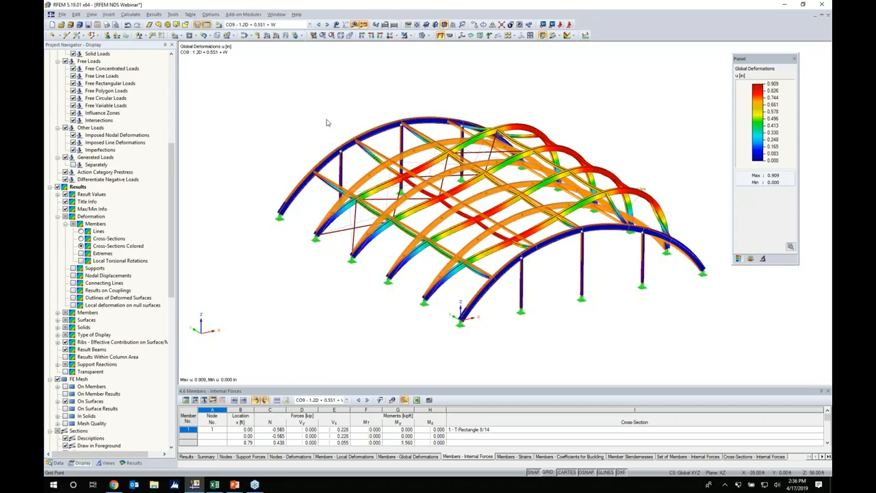
Display the member internal forces My for load combination CO9 instead of the global deformations.
left_click(132, 463)
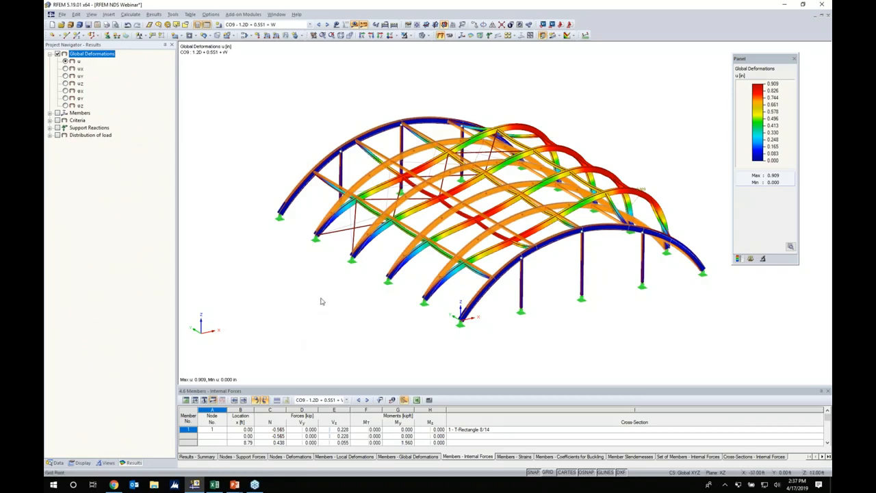
left_click(50, 113)
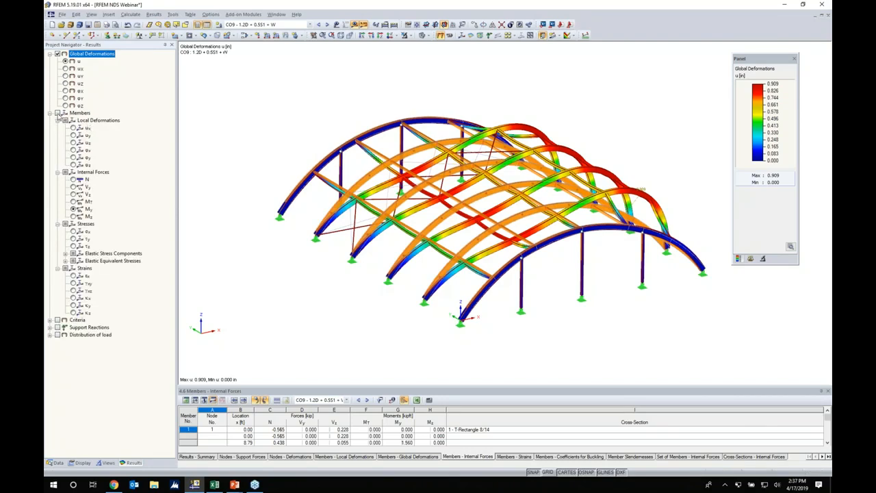
left_click(58, 113)
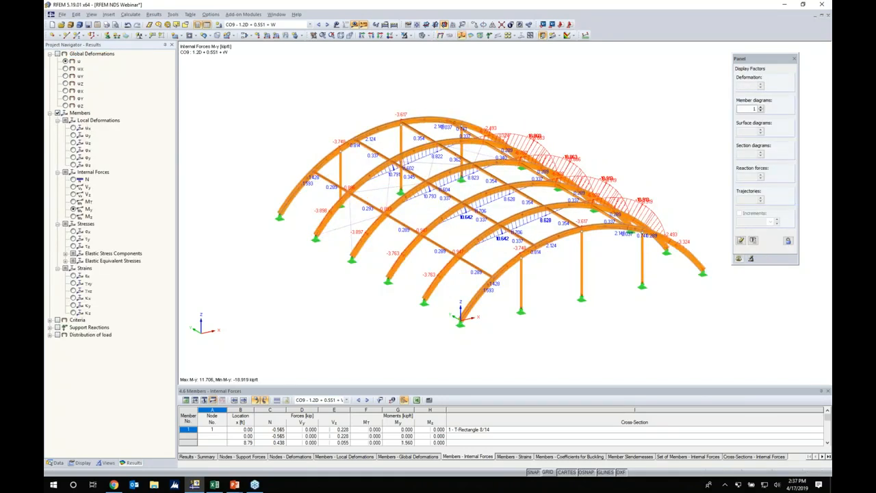
Isolate the front end arch and its columns using visibility by selected objects.
middle_click_drag(342, 288, 418, 259, "ctrl")
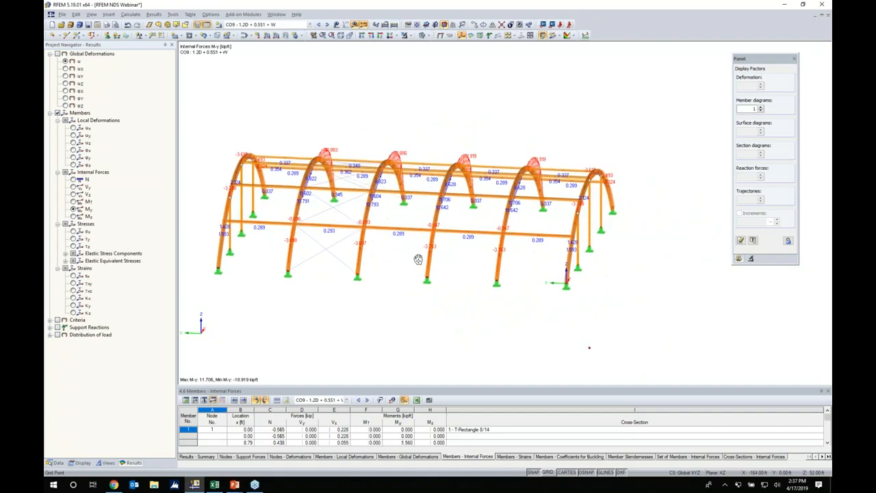
left_click_drag(485, 154, 551, 317)
left_click(411, 36)
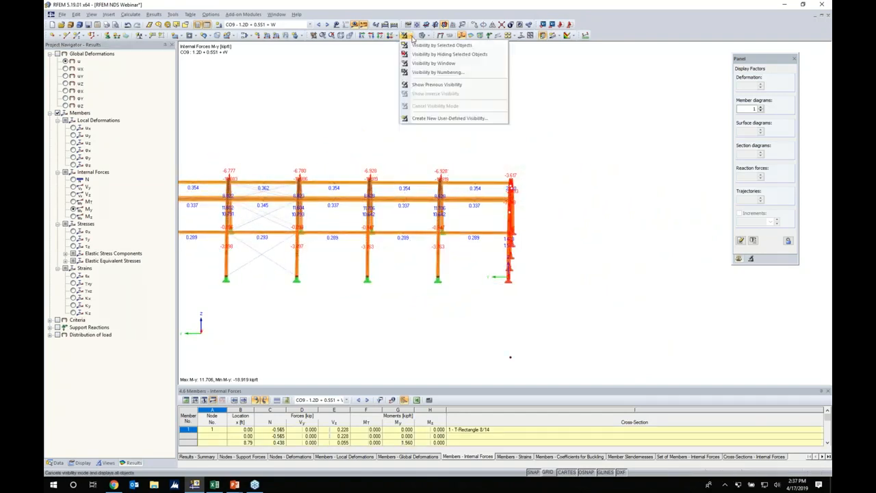
left_click(416, 46)
middle_click_drag(565, 246, 503, 226, "ctrl")
scroll(511, 218, "up", 2)
left_click(560, 303)
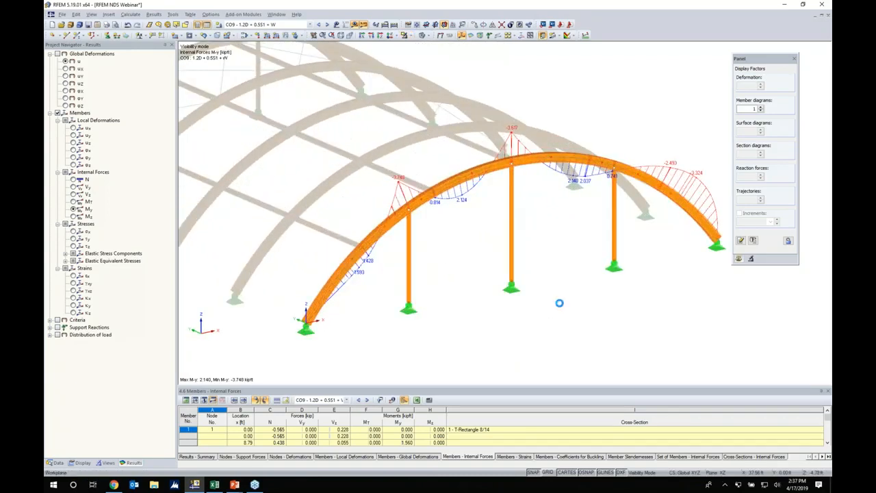
scroll(552, 295, "up", 1)
middle_click_drag(552, 296, 516, 294)
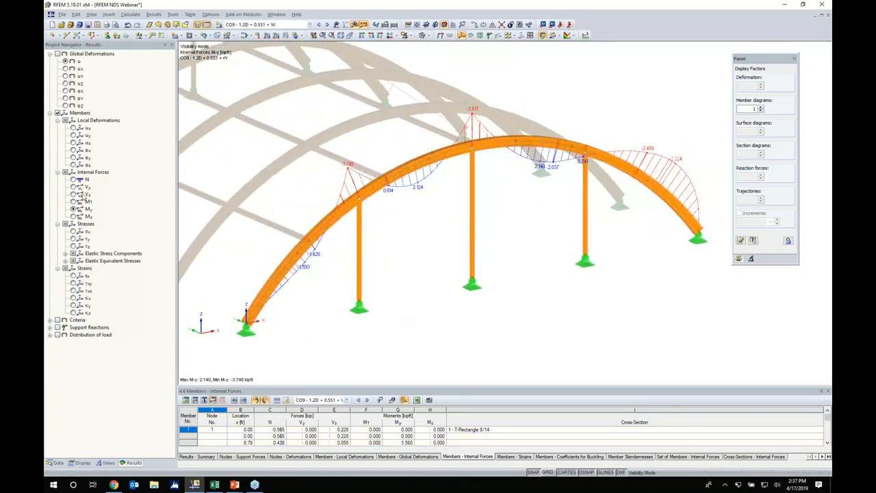
Examine the isolated arch's internal force diagrams N, Vz, My and Mz, and return to My.
left_click(74, 179)
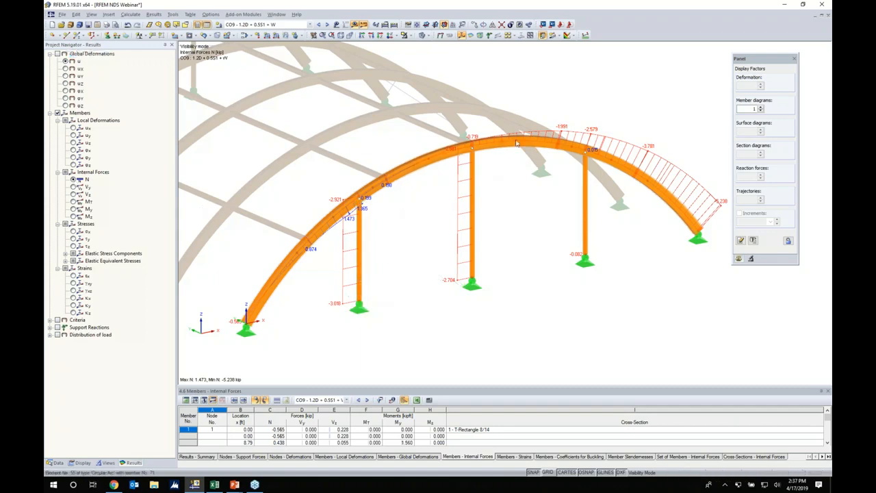
left_click(73, 194)
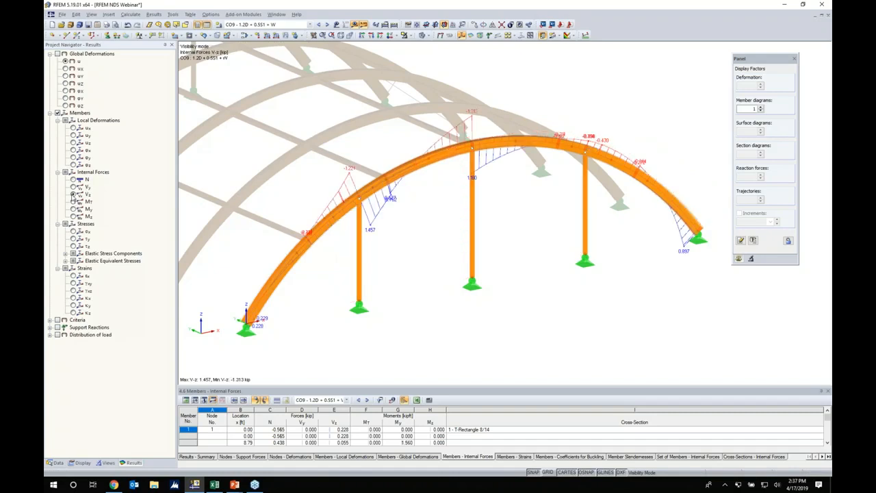
left_click(74, 208)
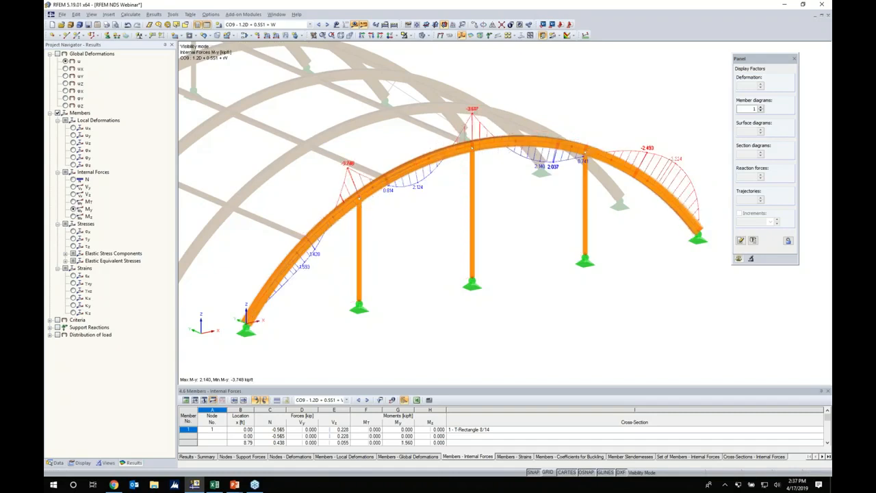
left_click(73, 217)
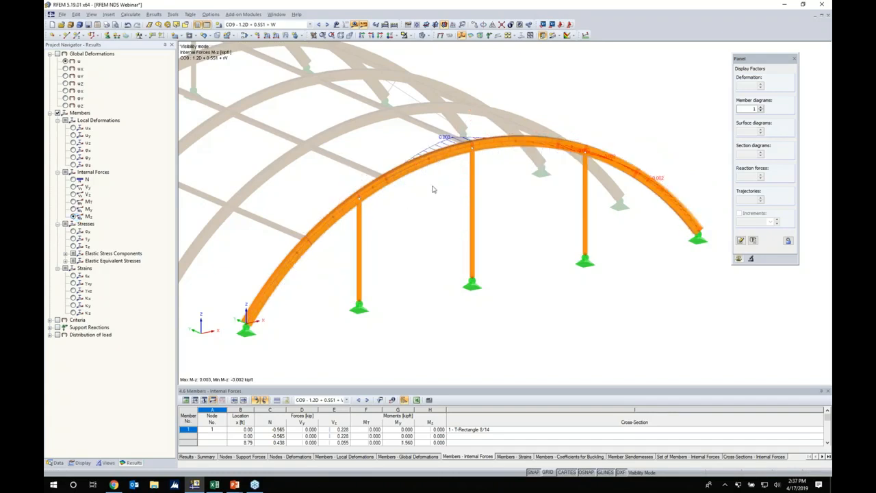
left_click(73, 209)
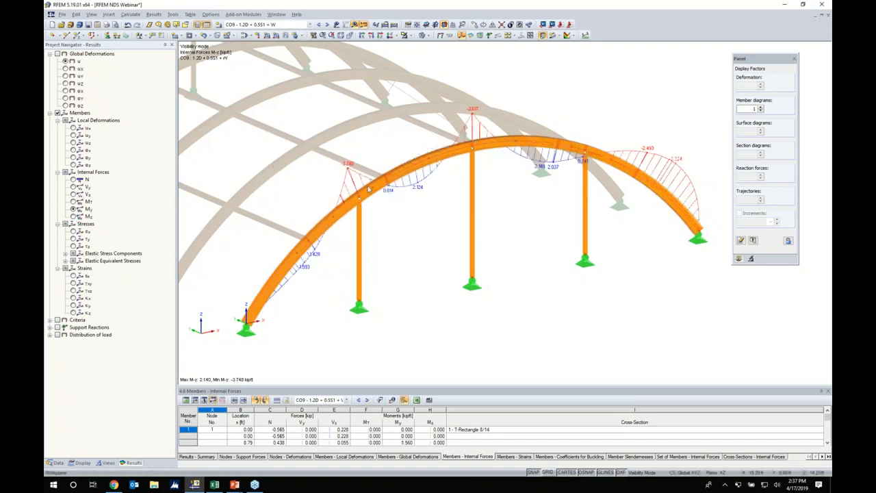
Open the result diagrams for the end arch's set of members and add the shear force Vz diagram.
middle_click_drag(403, 225, 424, 228, "ctrl")
scroll(364, 226, "up", 6)
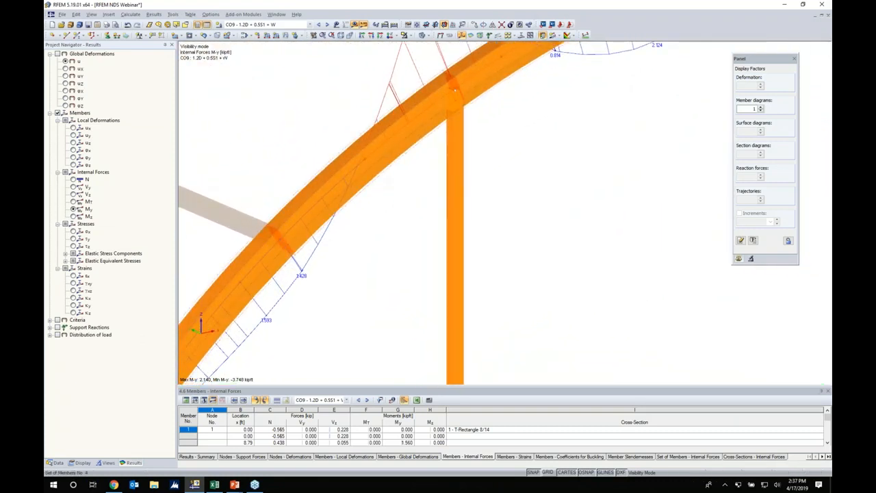
right_click(382, 178)
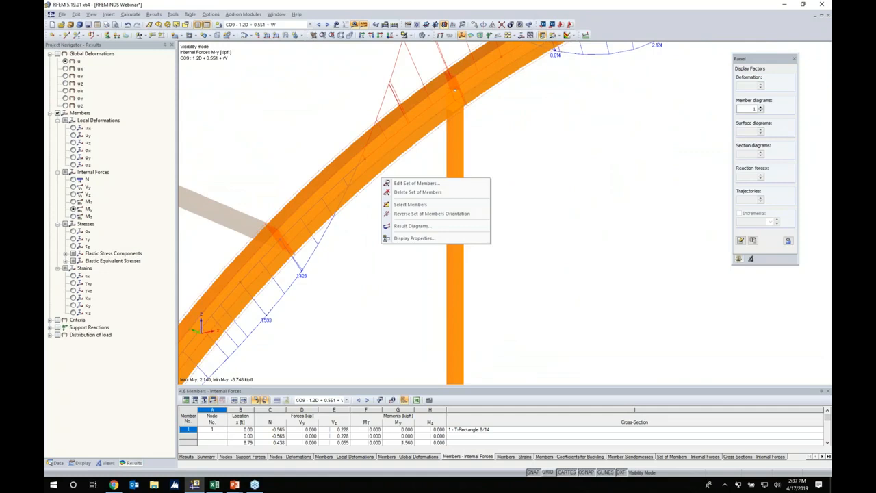
left_click(402, 228)
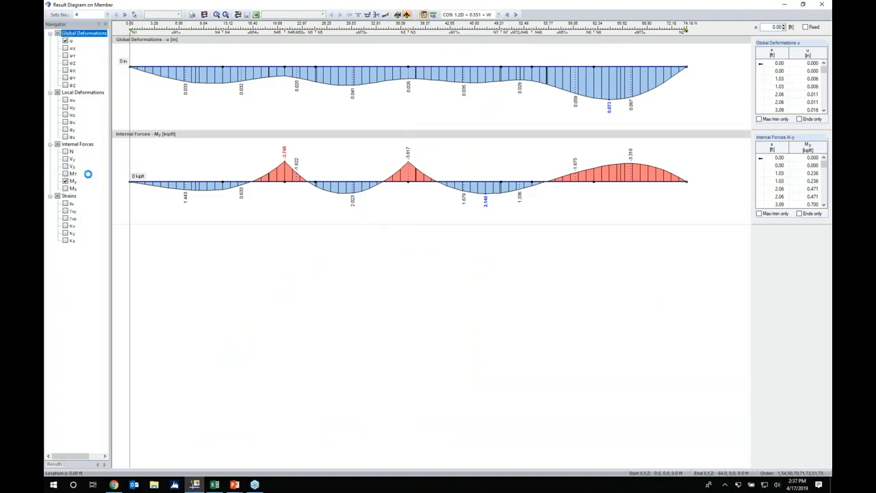
left_click(65, 165)
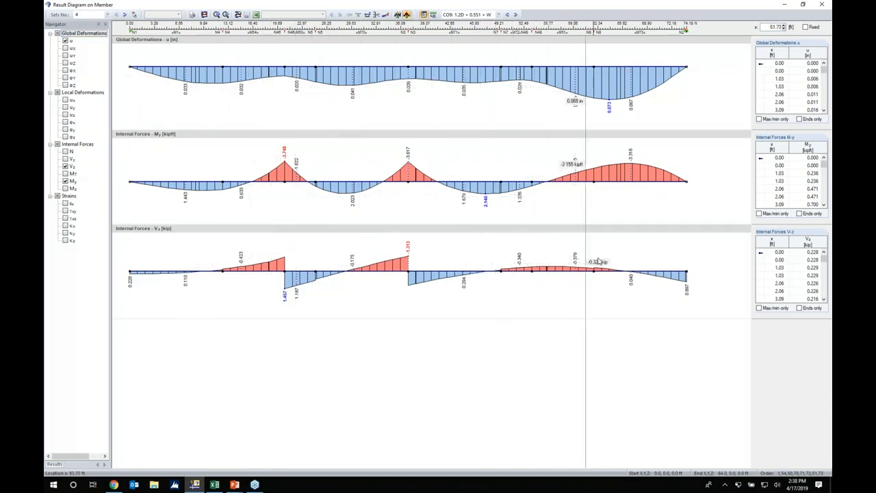
Review the arch's result diagrams for load combinations CO10 and CO8, and close the diagram window.
left_click(516, 15)
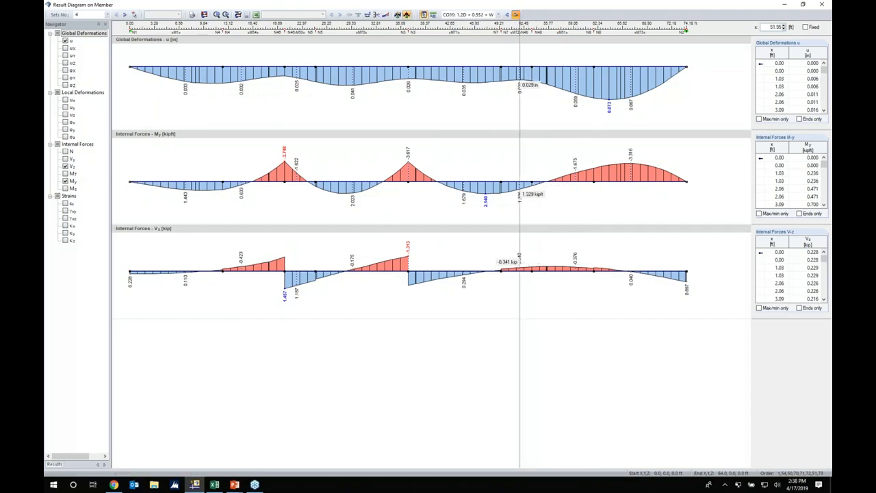
left_click(507, 15)
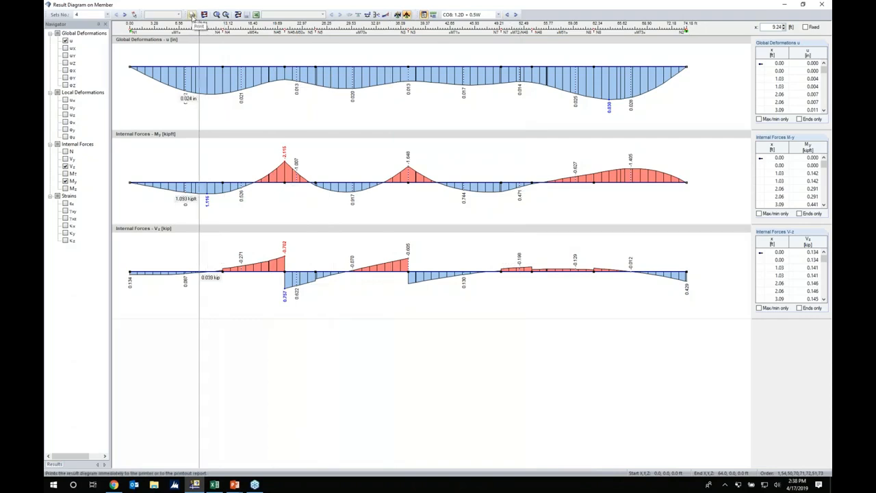
left_click(822, 5)
Display the support reactions on the isolated arch and enlarge the member internal forces table.
scroll(426, 168, "down", 2)
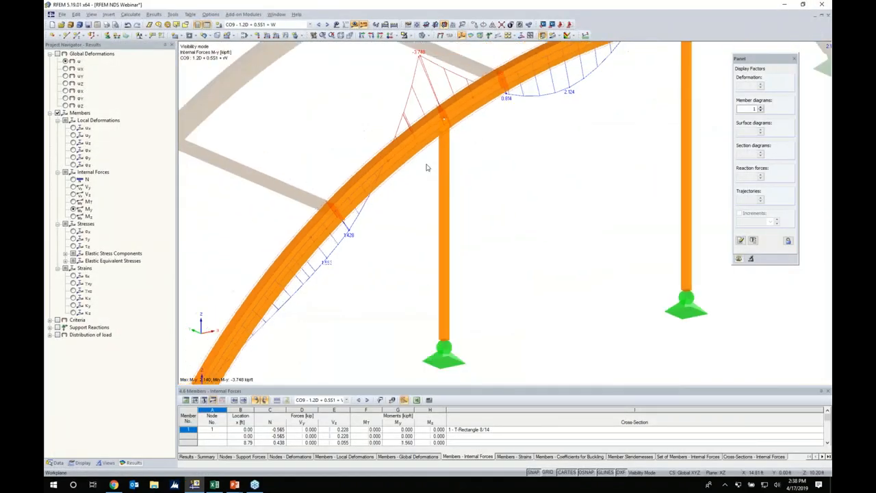
scroll(426, 165, "down", 5)
middle_click_drag(485, 188, 431, 223)
scroll(445, 209, "down", 2)
left_click(57, 327)
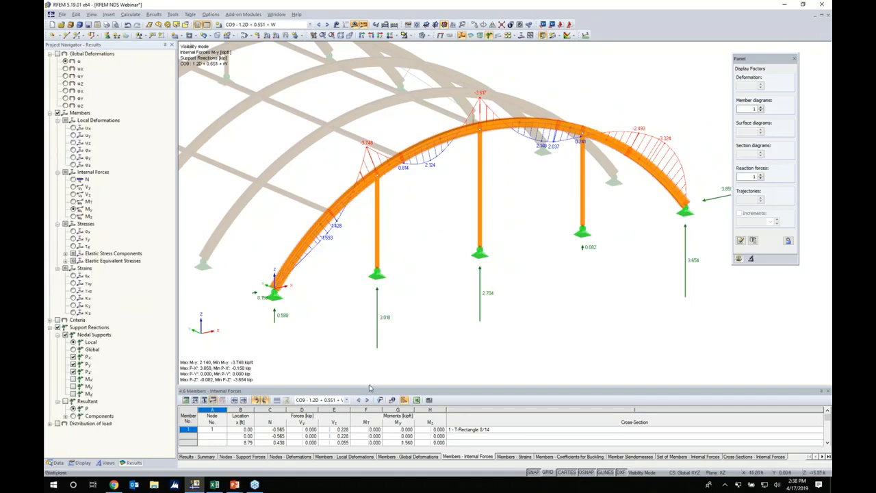
left_click_drag(370, 388, 370, 330)
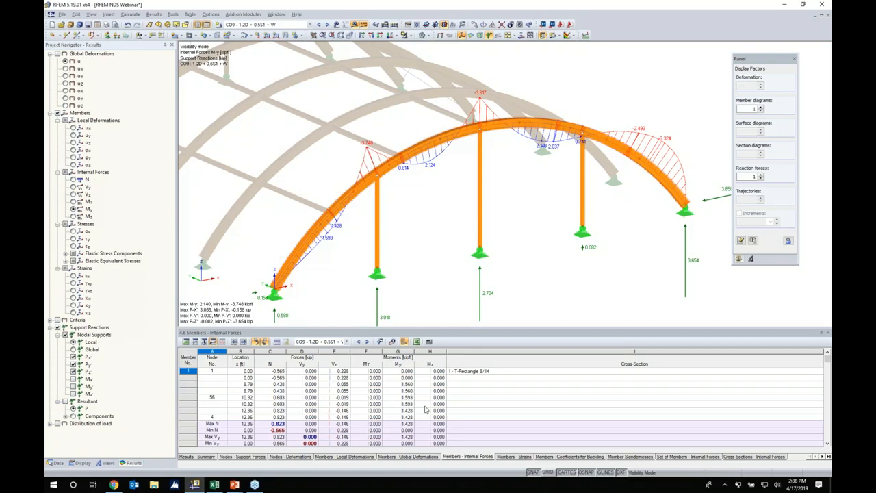
Cancel the visibility mode to show results on the entire structure again.
scroll(469, 221, "down", 3)
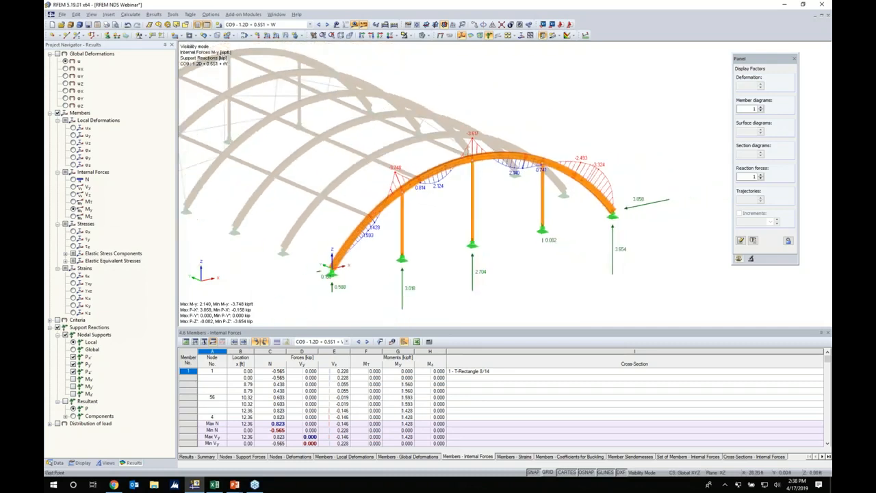
middle_click_drag(470, 221, 487, 200)
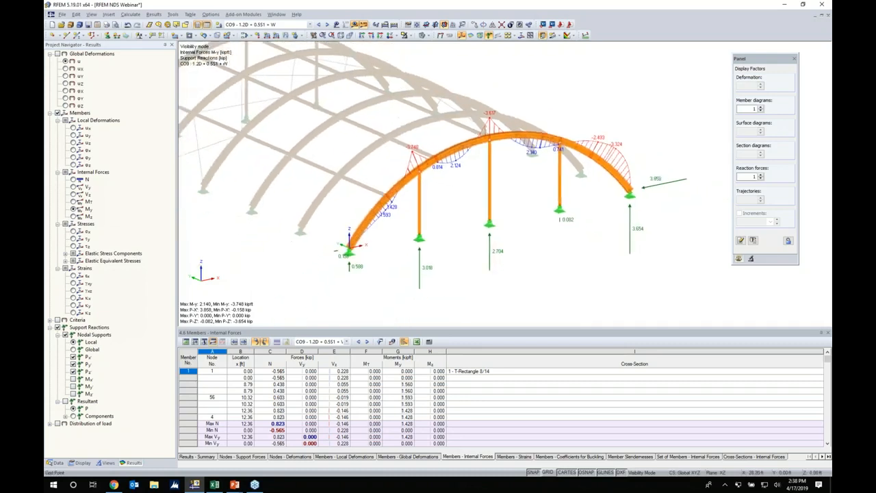
left_click(428, 36)
left_click(411, 35)
left_click(411, 35)
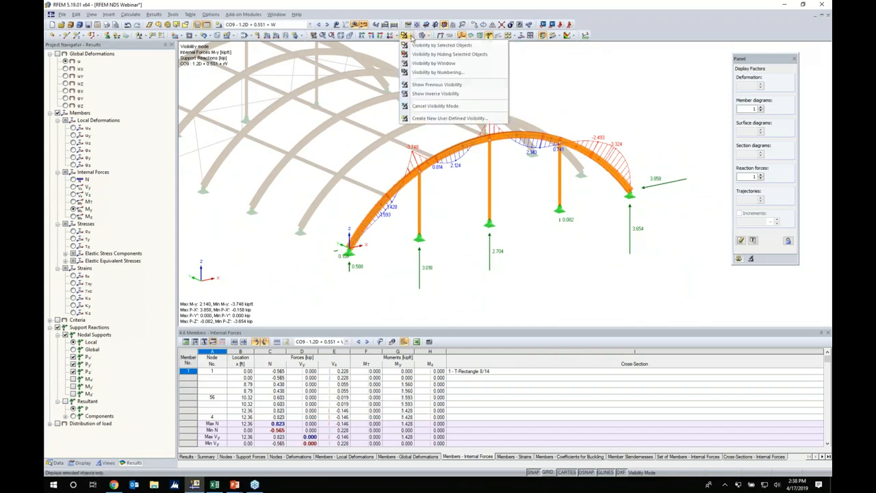
left_click(431, 106)
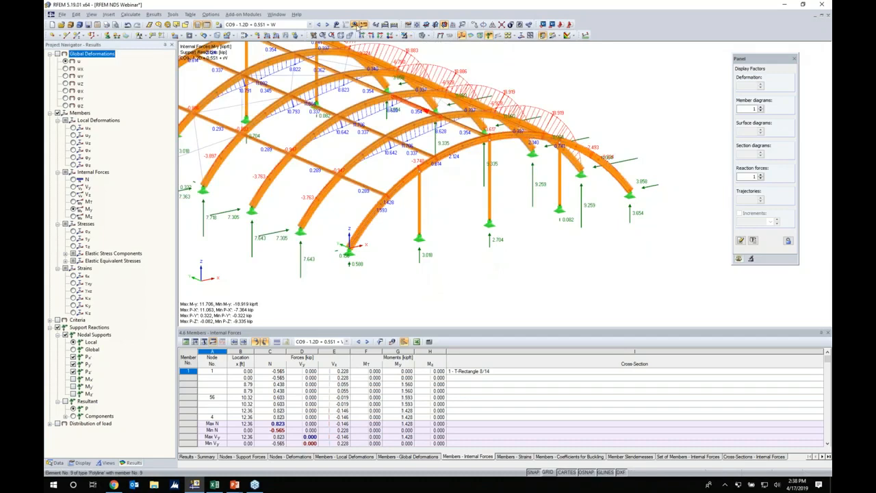
Hide the results and loads on the model, and shrink the results table to enlarge the graphics area.
left_click(361, 26)
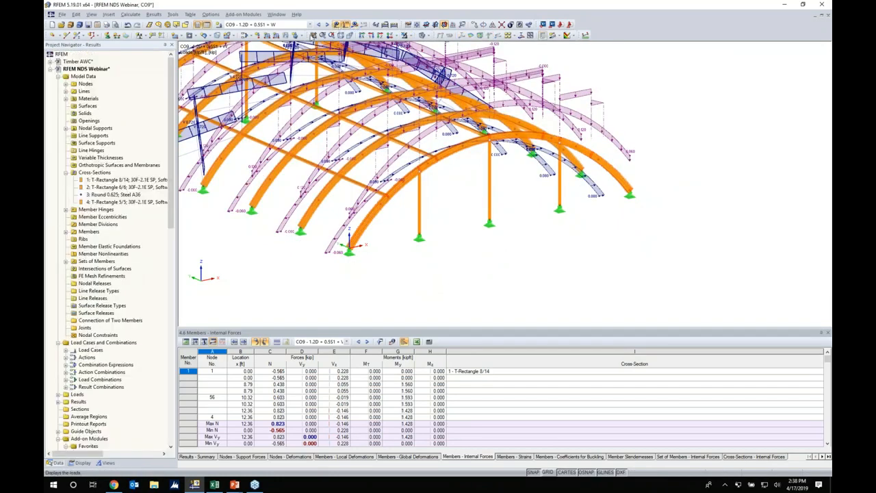
left_click(336, 25)
scroll(411, 197, "down", 1)
middle_click_drag(435, 203, 489, 191)
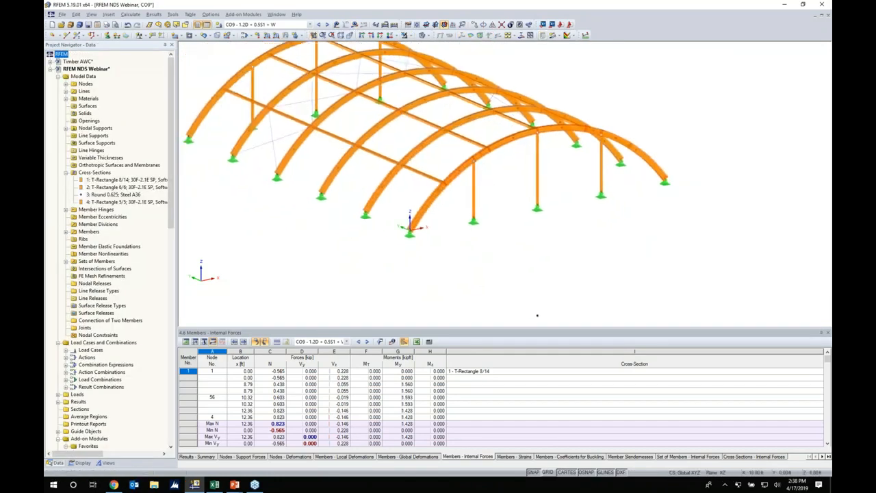
scroll(497, 202, "down", 2)
scroll(499, 195, "up", 2)
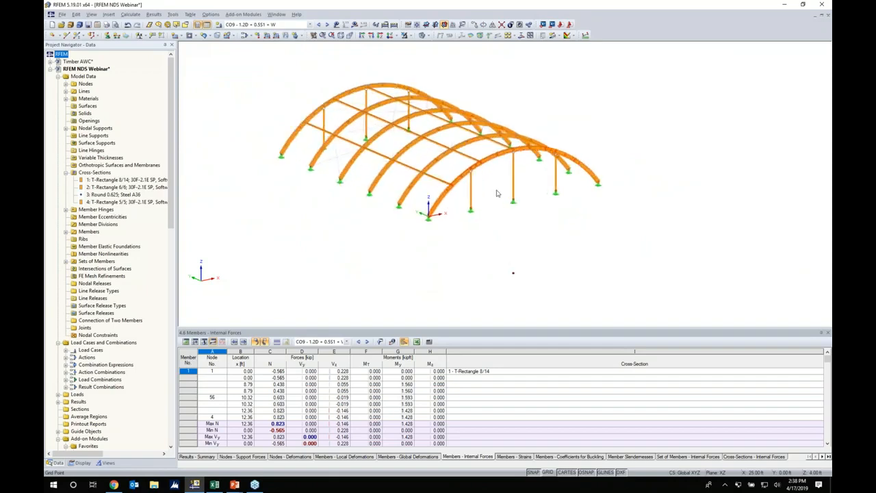
left_click_drag(461, 328, 460, 366)
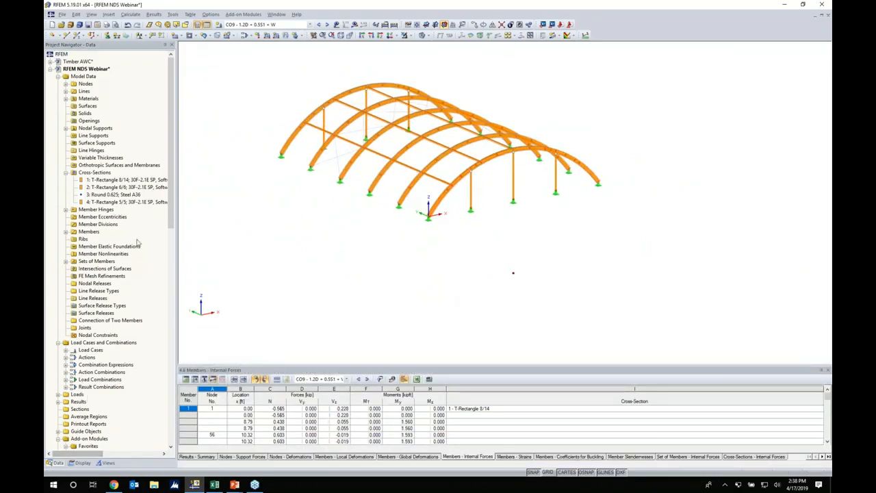
Browse the available add-on modules and open RF-TIMBER AWC for designing the timber members.
scroll(137, 241, "down", 6)
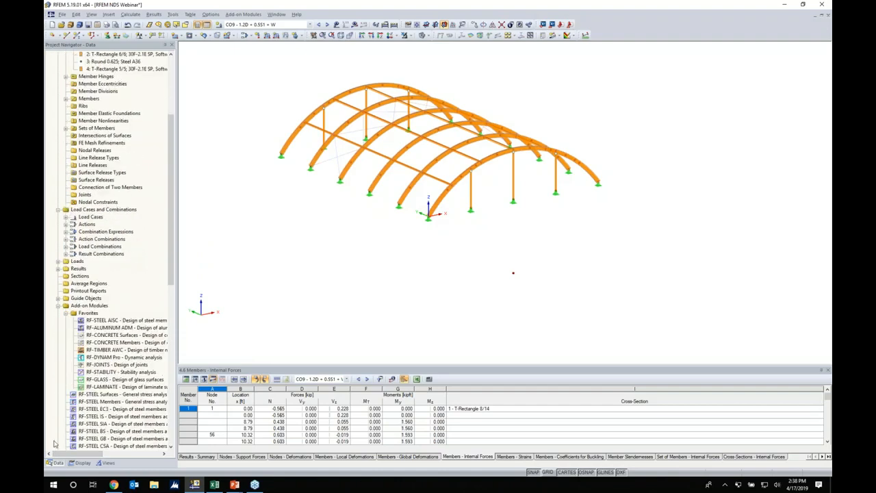
scroll(102, 332, "down", 6)
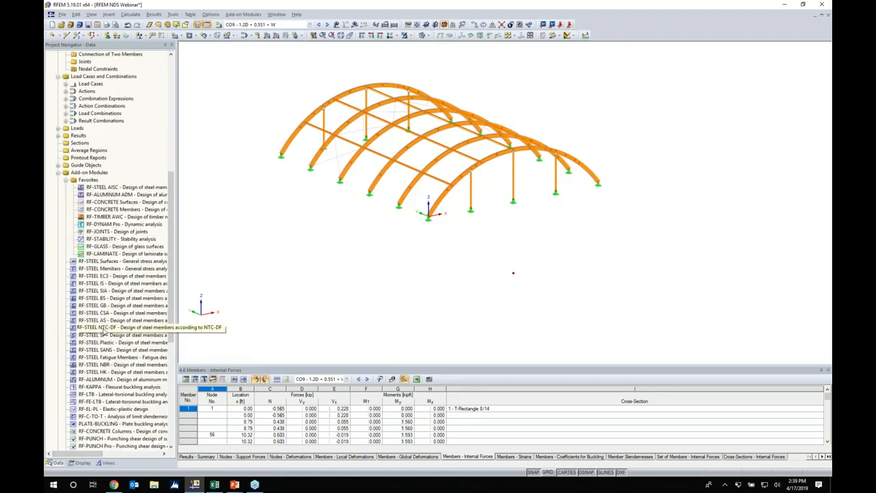
scroll(129, 252, "down", 6)
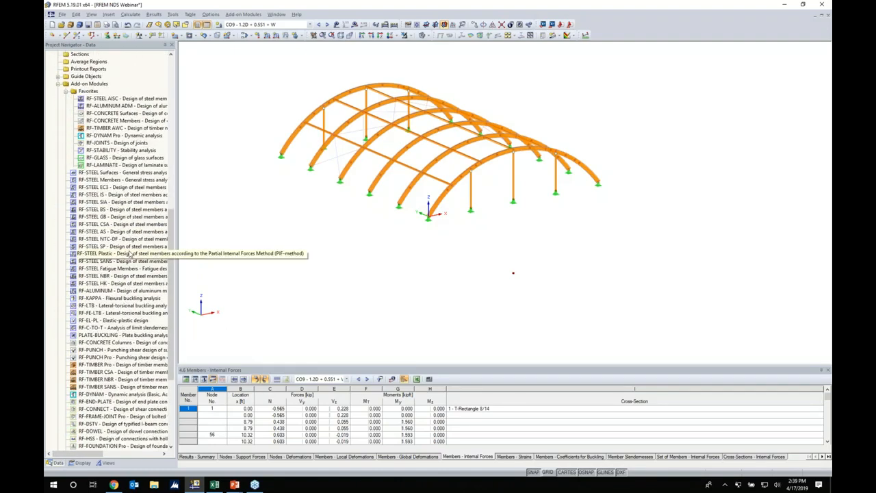
scroll(131, 257, "down", 1)
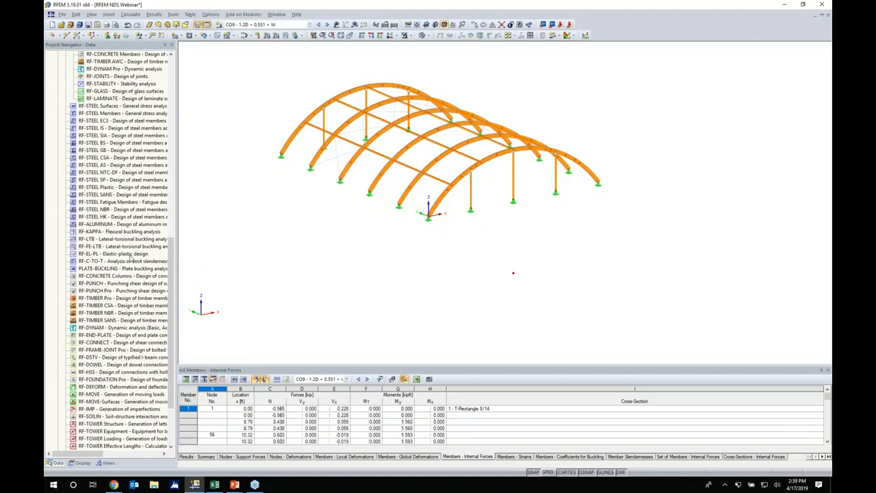
scroll(130, 257, "up", 4)
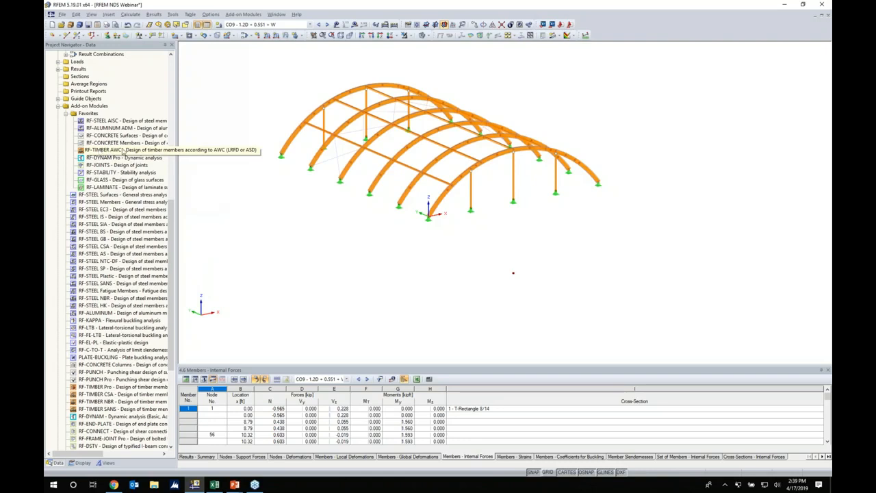
left_click(244, 15)
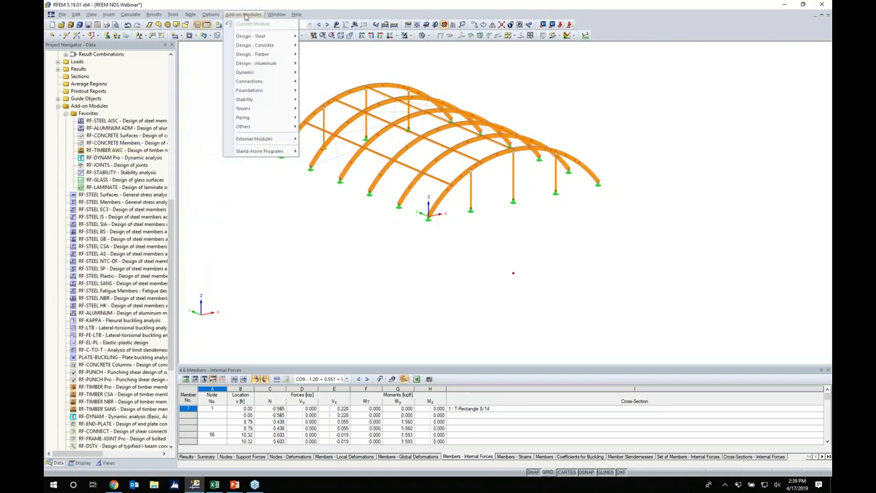
mouse_move(256, 55)
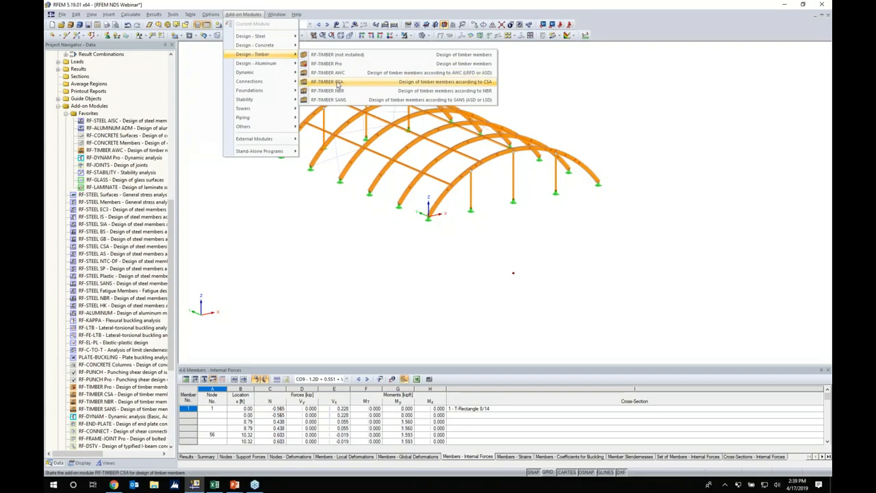
left_click(338, 82)
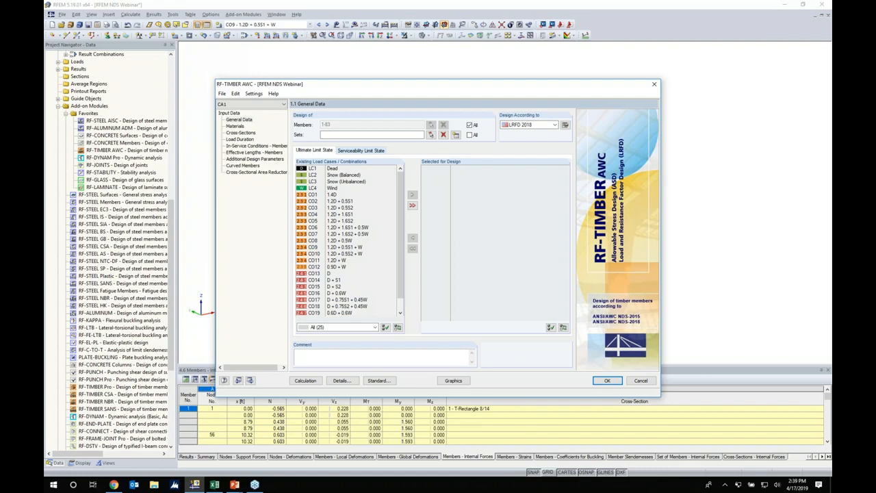
Clear the preset selection of all members for design and name the design case Columns.
left_click(470, 125)
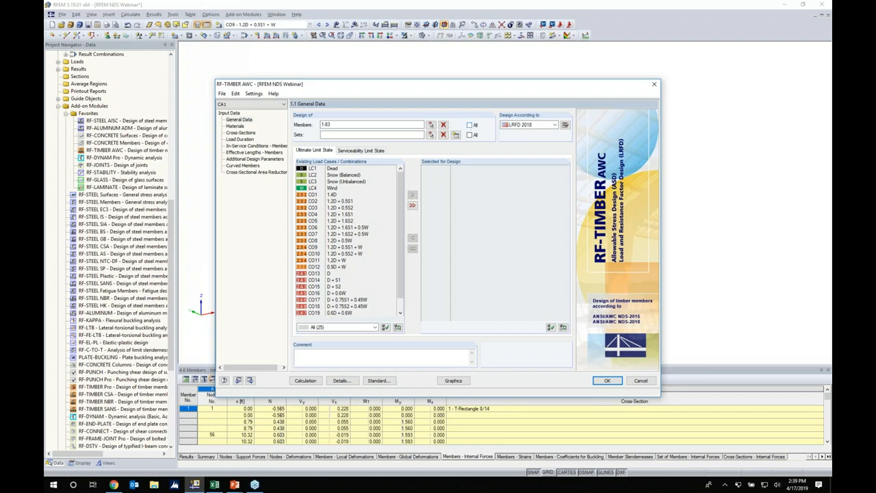
left_click(443, 125)
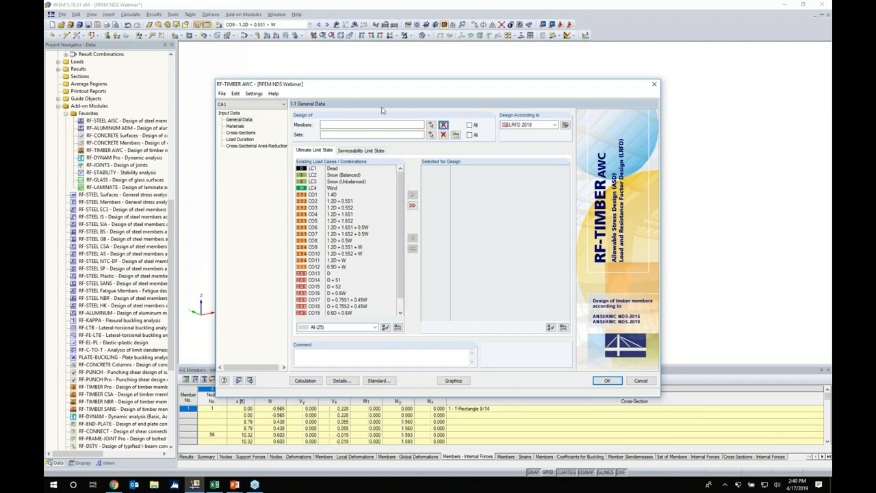
left_click(221, 93)
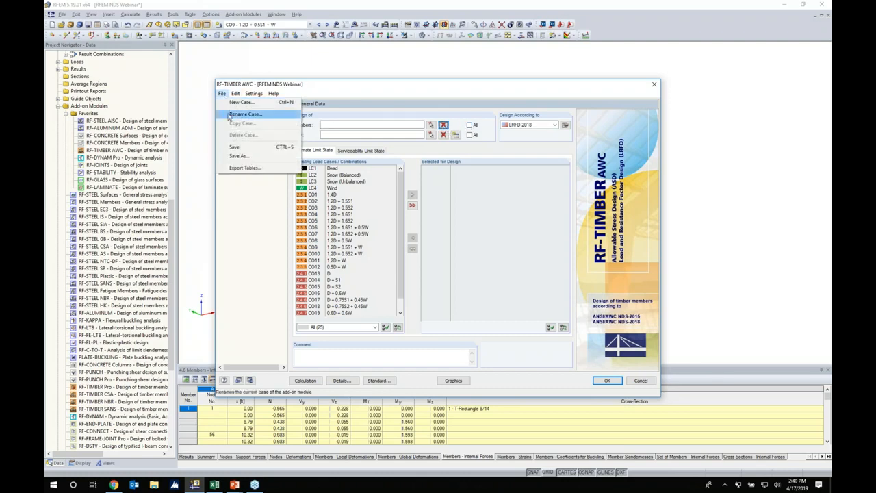
left_click(233, 114)
type("Columns")
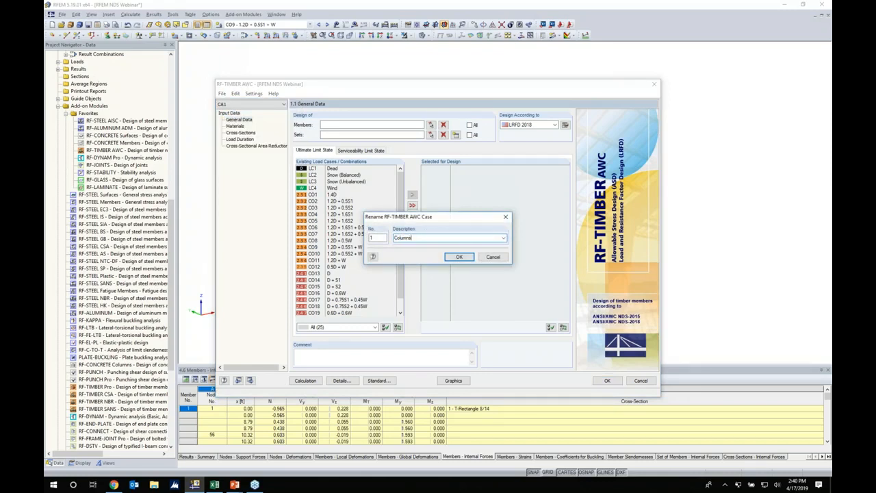
left_click(459, 257)
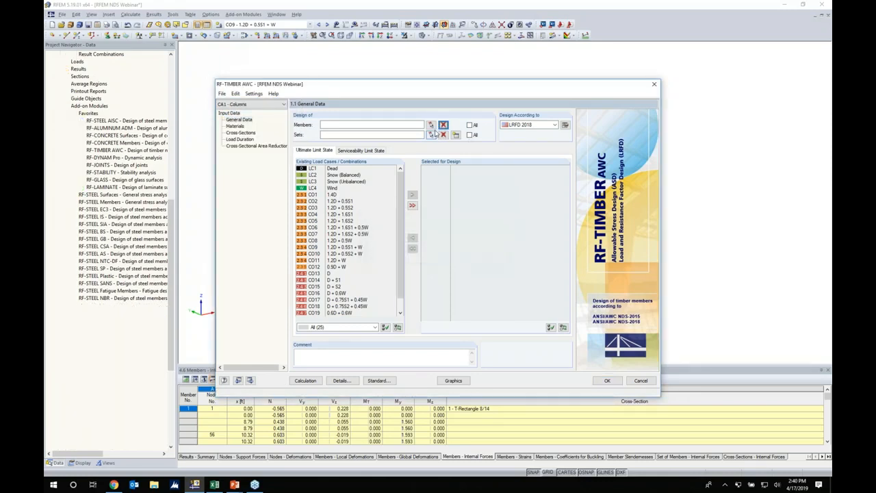
Pick the vertical columns under both end arches, members 44-49, graphically as the members for design.
left_click(431, 125)
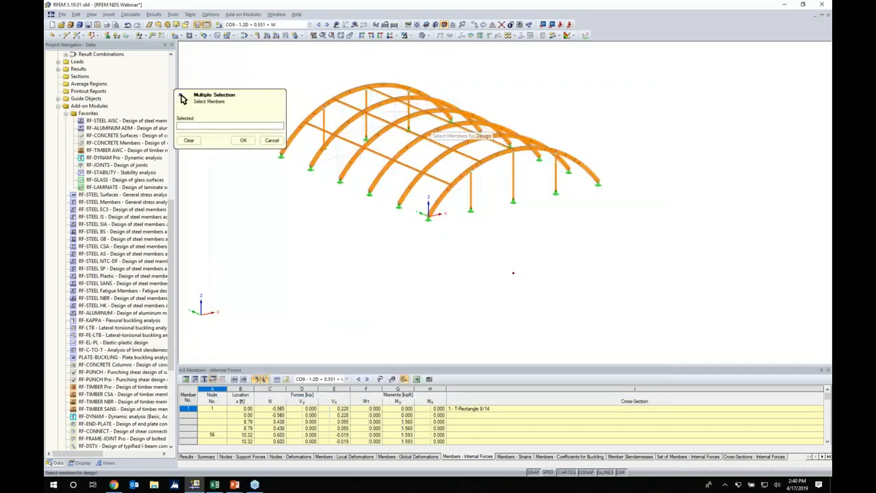
middle_click_drag(400, 192, 370, 169, "ctrl")
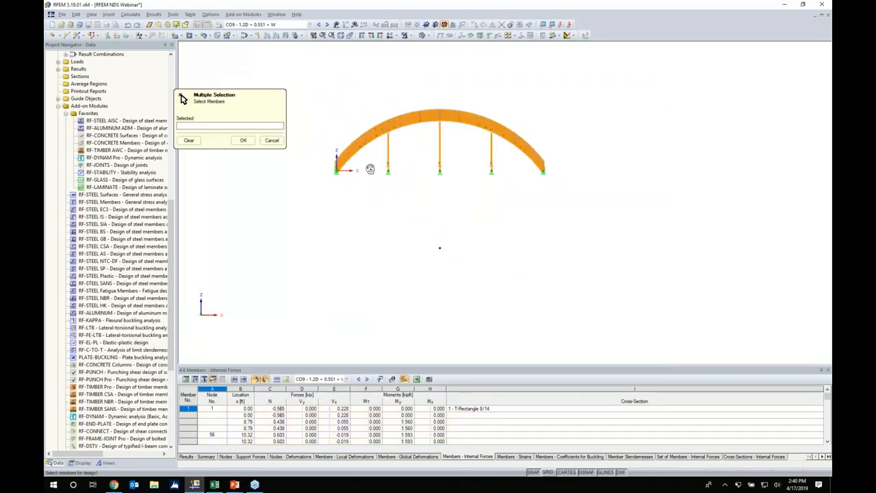
scroll(430, 162, "up", 4)
left_click_drag(544, 199, 330, 155)
middle_click_drag(413, 236, 438, 229, "ctrl")
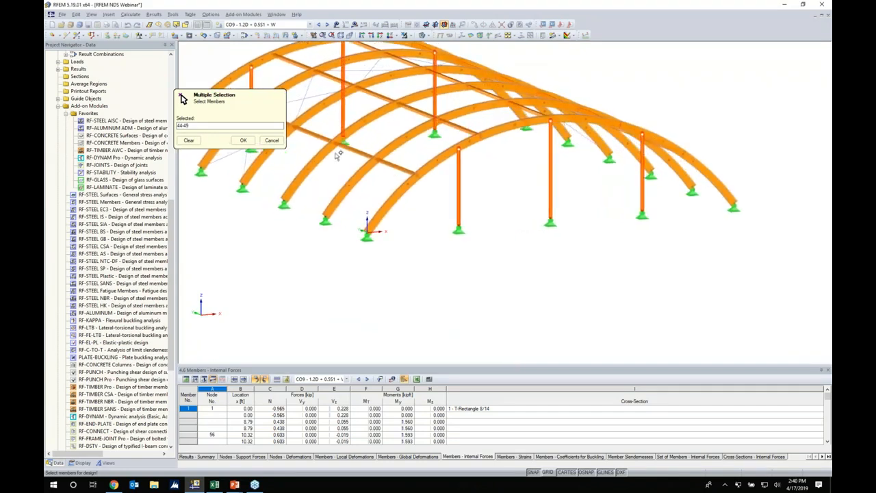
left_click(242, 141)
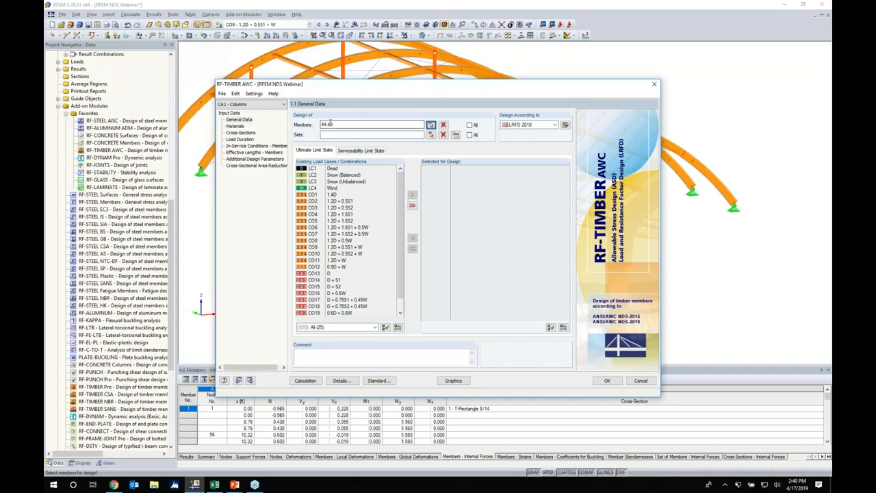
Choose LRFD 2018 as the design standard and add load combinations CO1 to CO12 to the ultimate limit state design.
left_click(522, 126)
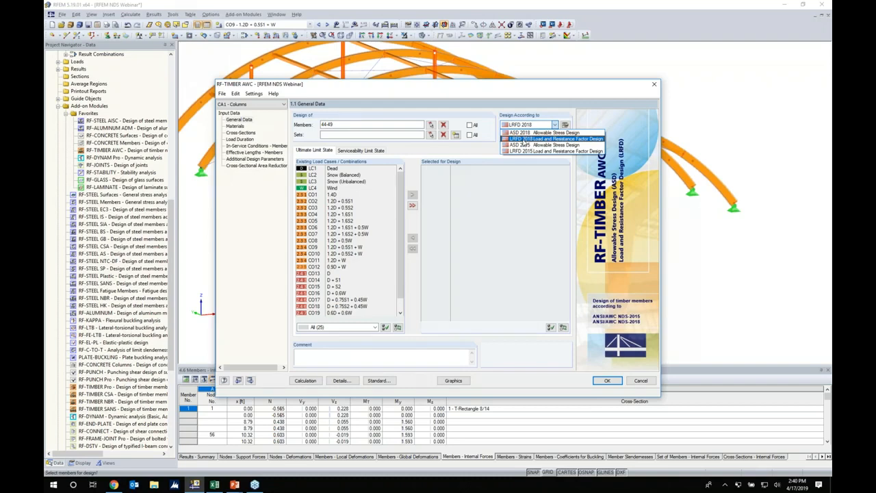
left_click(523, 139)
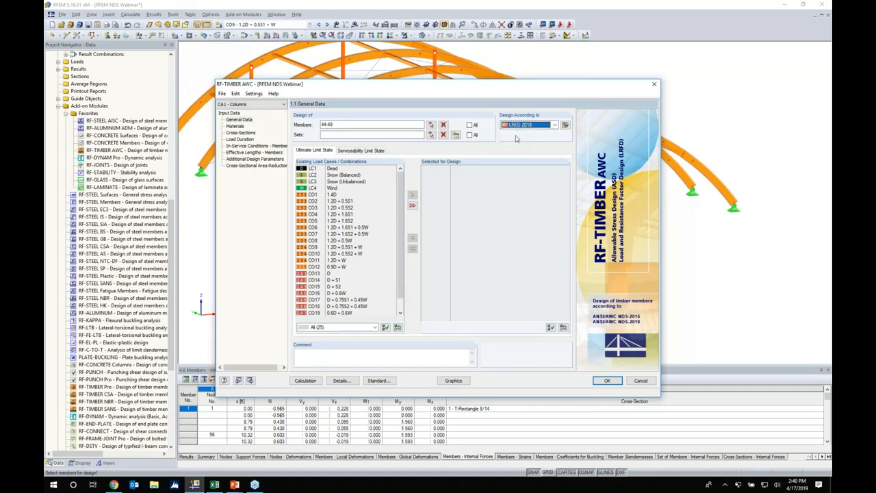
left_click(335, 196)
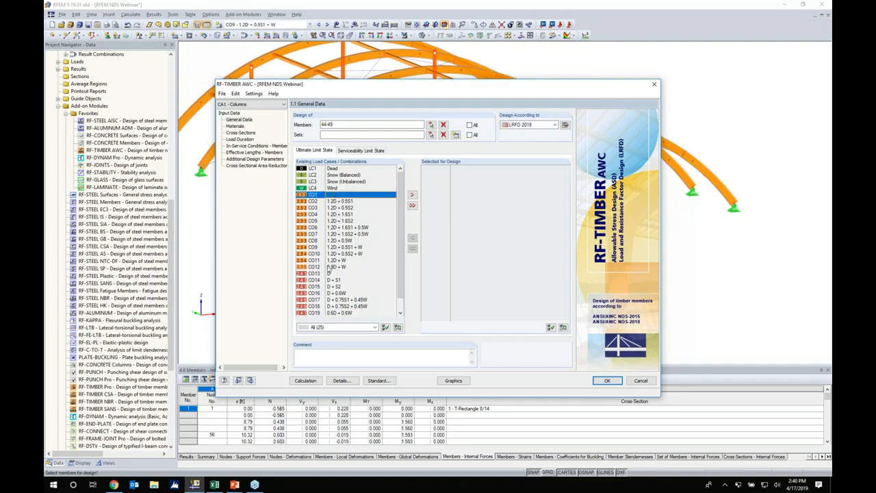
left_click(328, 269, "shift")
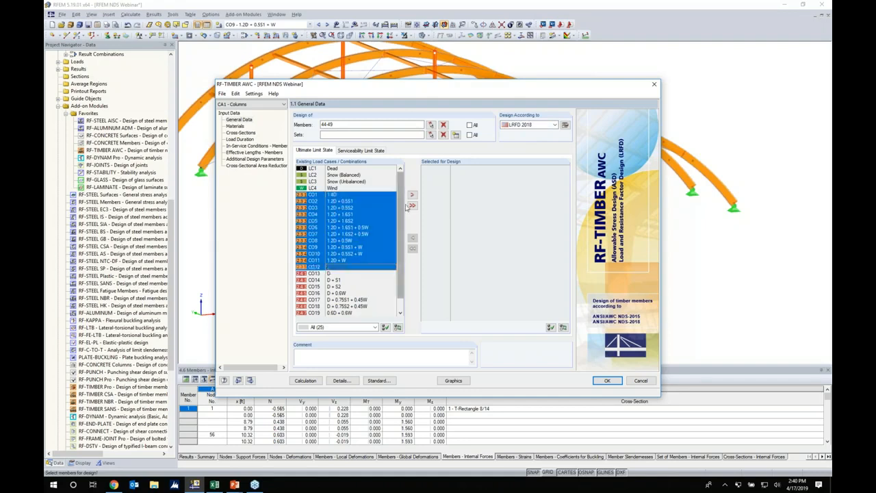
left_click(412, 195)
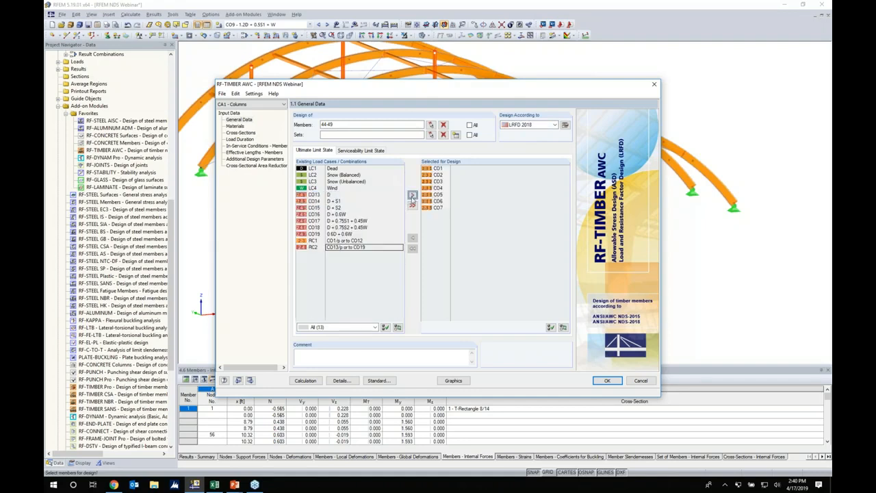
Add load combinations CO13 to CO19 to the serviceability limit state design.
left_click(374, 150)
scroll(353, 222, "down", 1)
left_click(336, 260)
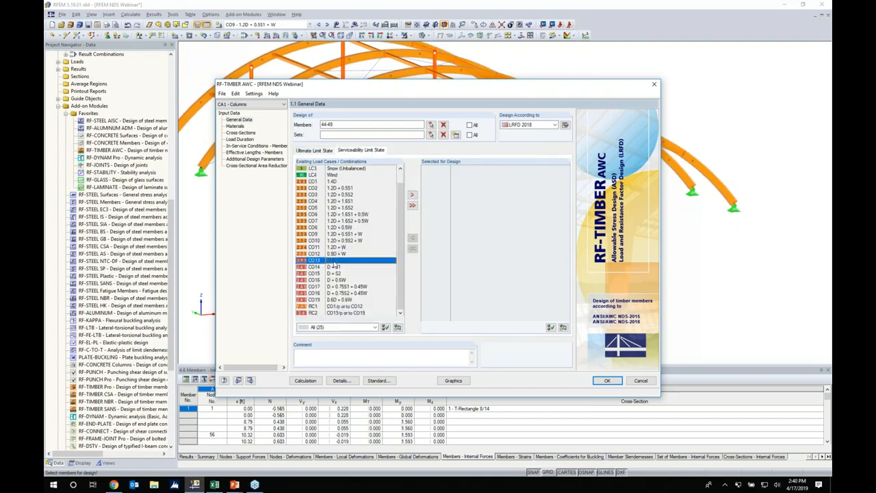
left_click(336, 299, "shift")
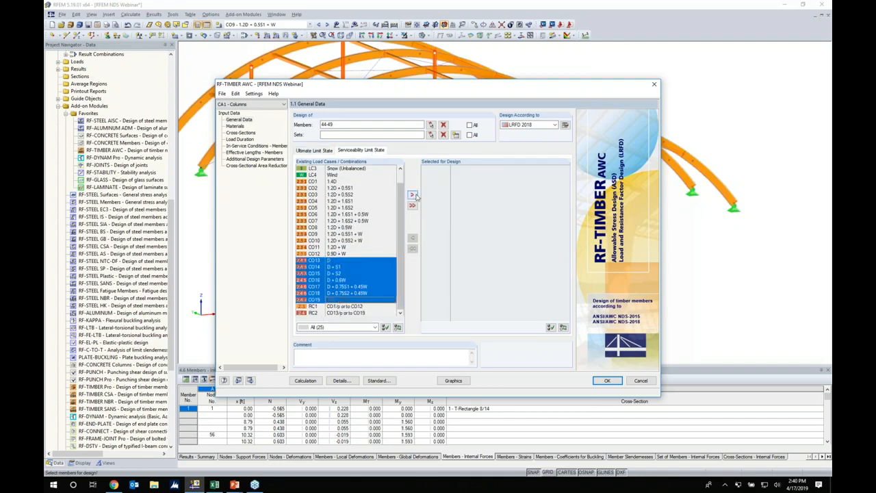
left_click(412, 195)
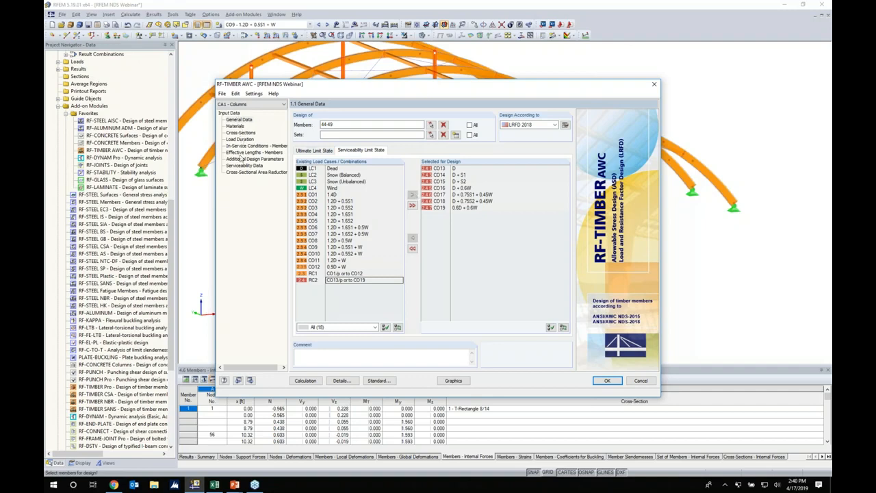
Review the glulam material properties and the T-Rectangle 5/5 cross-section used for the columns.
left_click(235, 126)
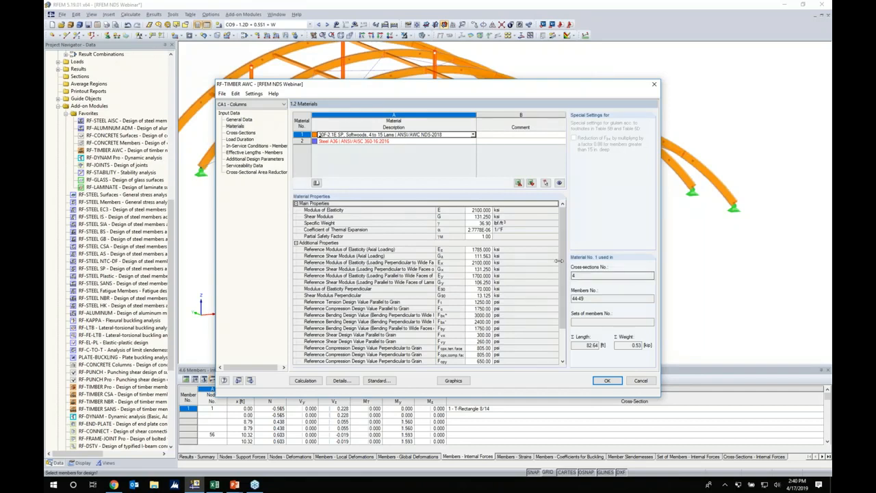
scroll(397, 243, "down", 2)
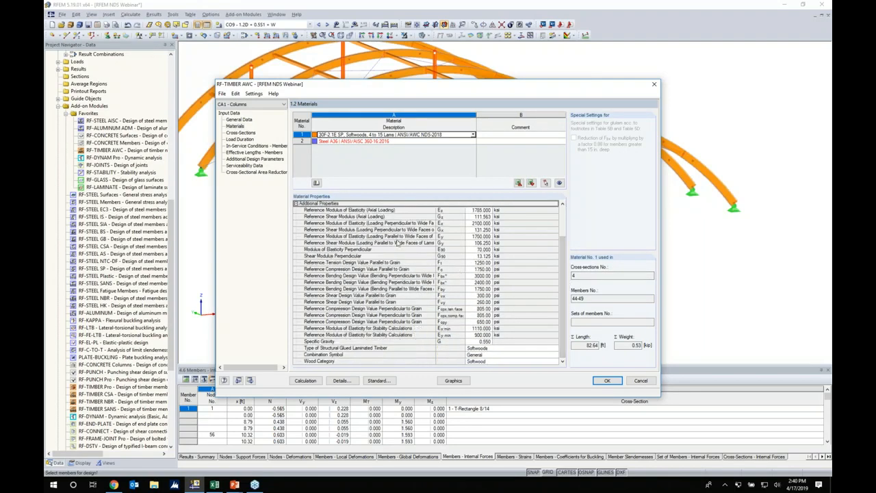
left_click(241, 132)
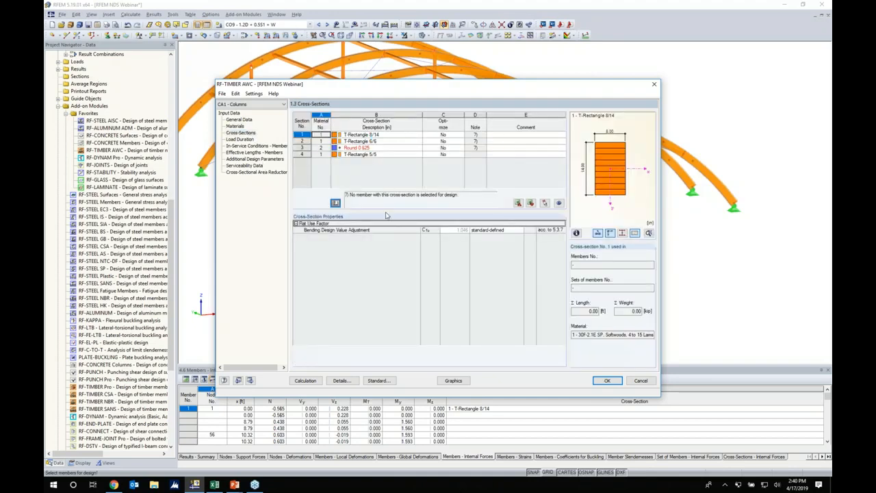
left_click(378, 154)
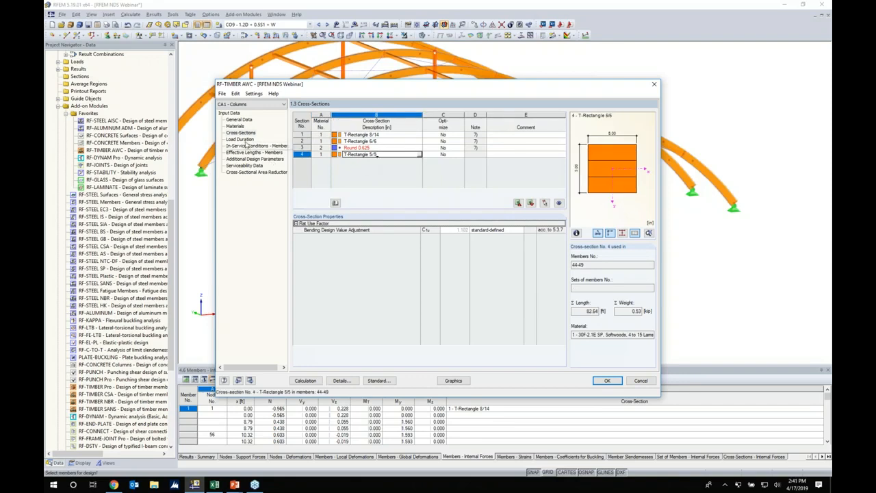
Review the load duration factors for each load combination and the general NDS 2018 standard factors.
left_click(242, 139)
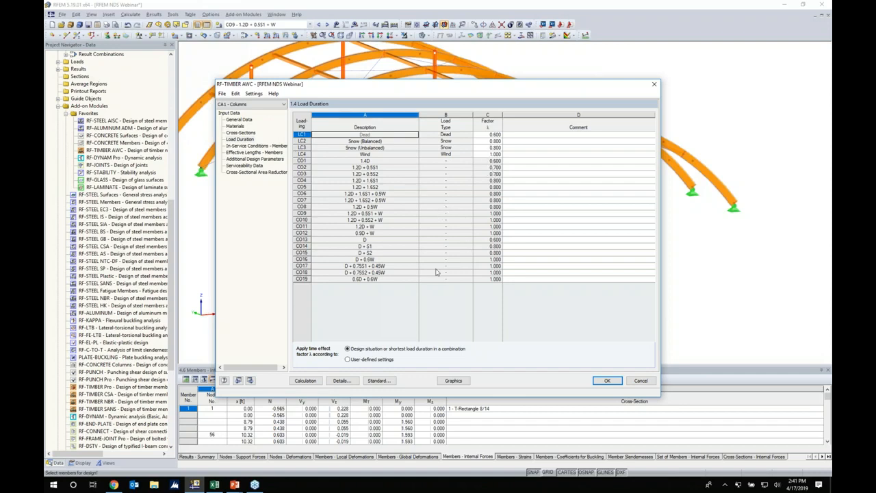
left_click(381, 381)
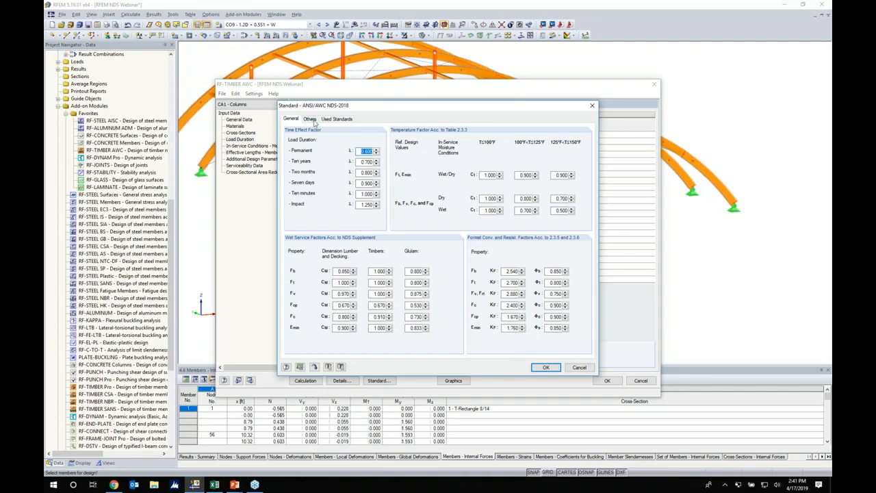
left_click(310, 119)
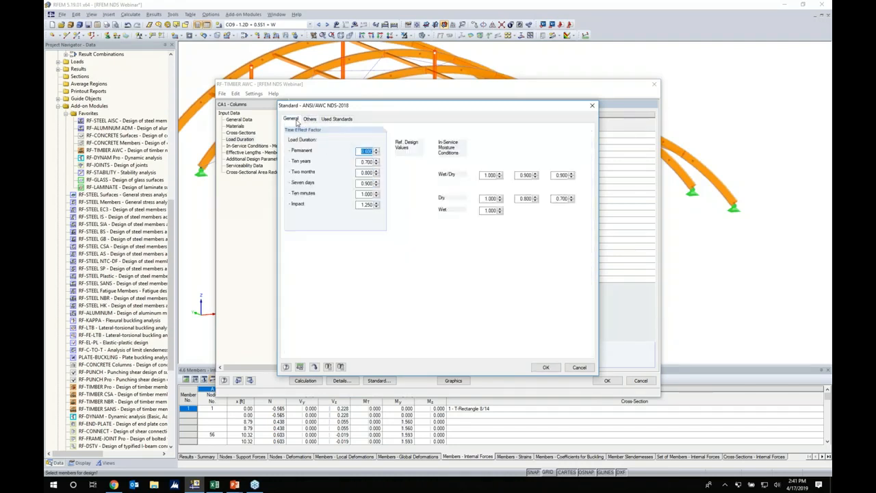
left_click(295, 120)
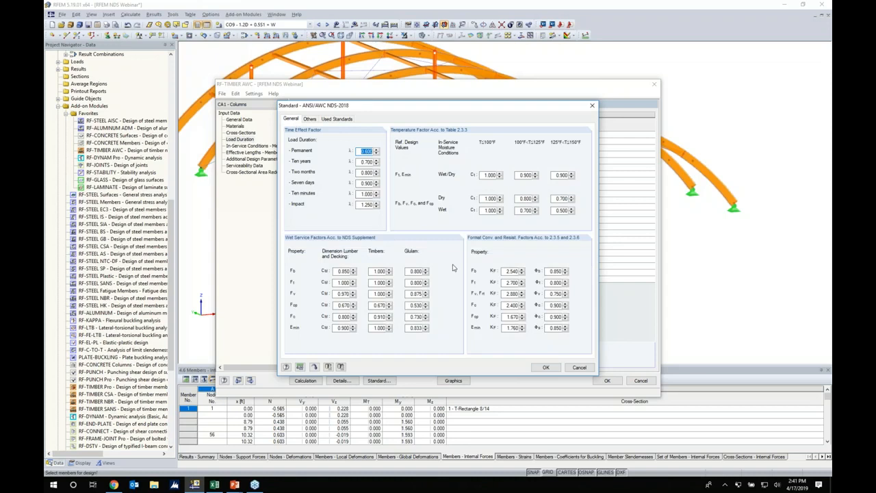
left_click(578, 369)
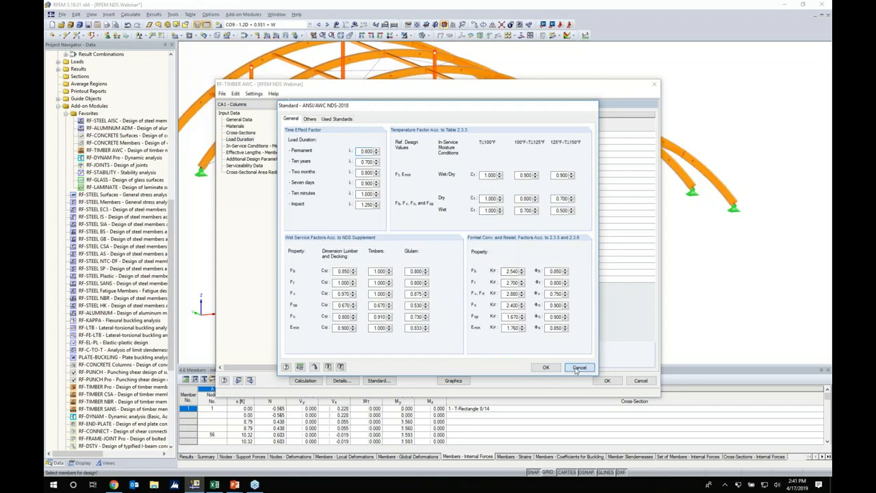
Examine the columns' in-service moisture and temperature conditions and their effective length settings against the model.
left_click(255, 146)
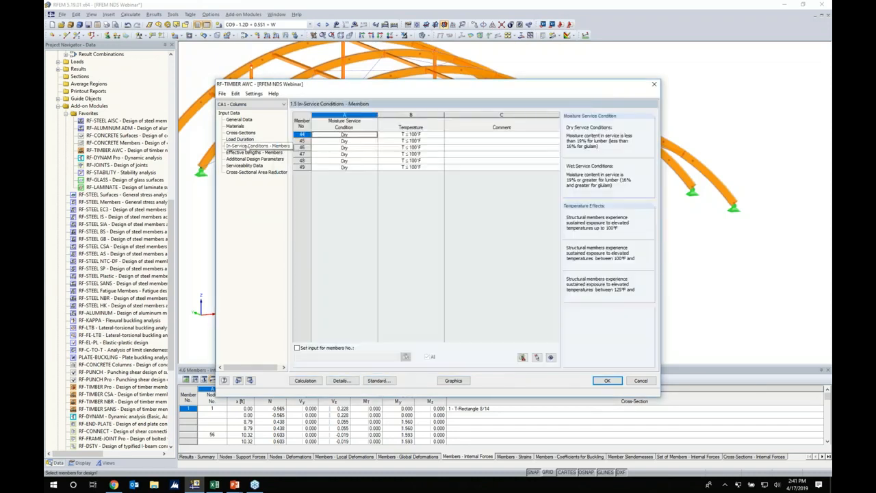
left_click(362, 137)
left_click(375, 136)
left_click(375, 136)
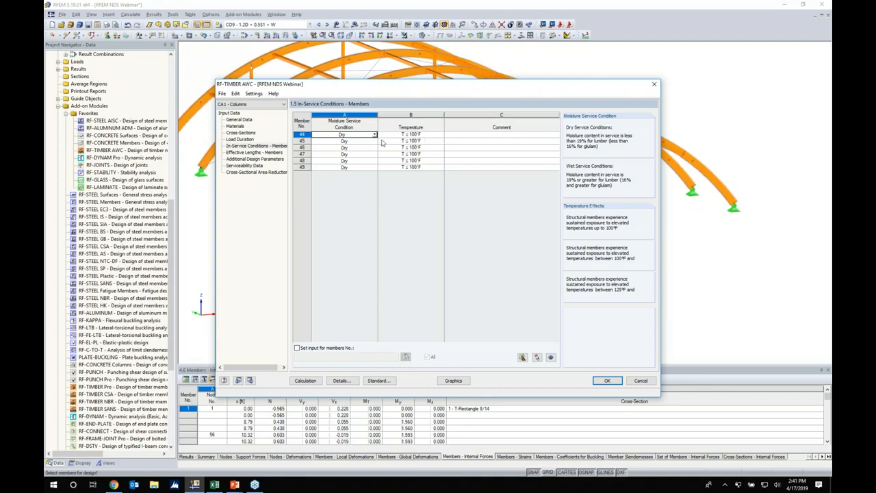
left_click(253, 152)
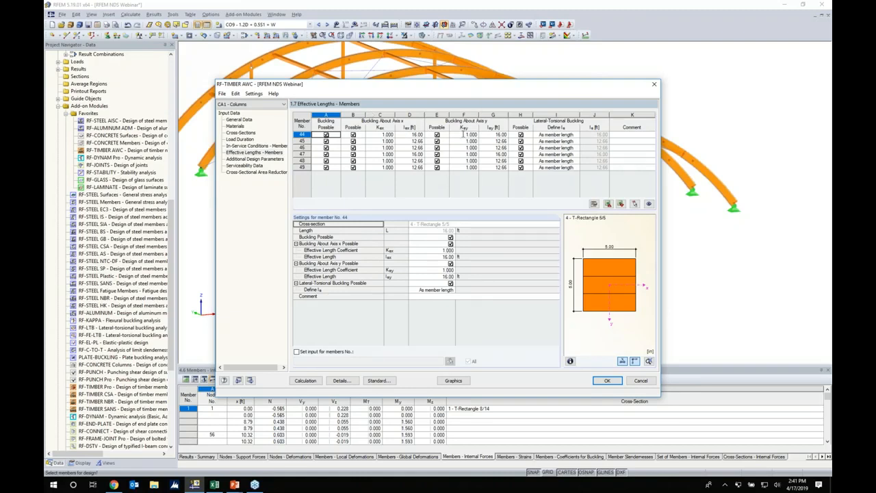
left_click_drag(522, 86, 541, 225)
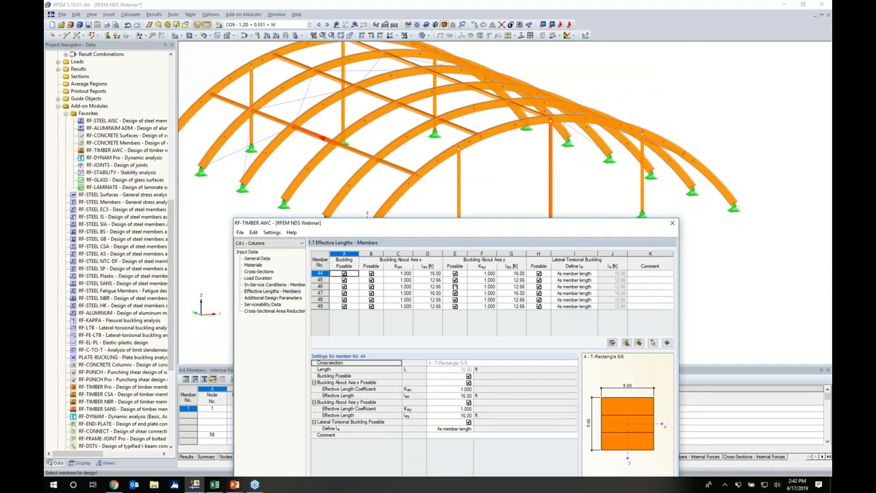
left_click_drag(449, 224, 445, 116)
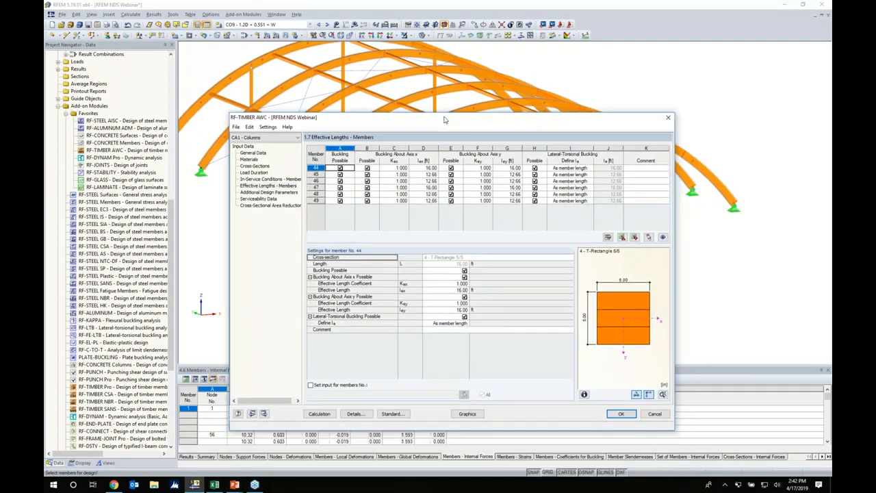
Check the additional design parameters of the columns, including the shear reduction factor setting for member 46.
left_click(277, 192)
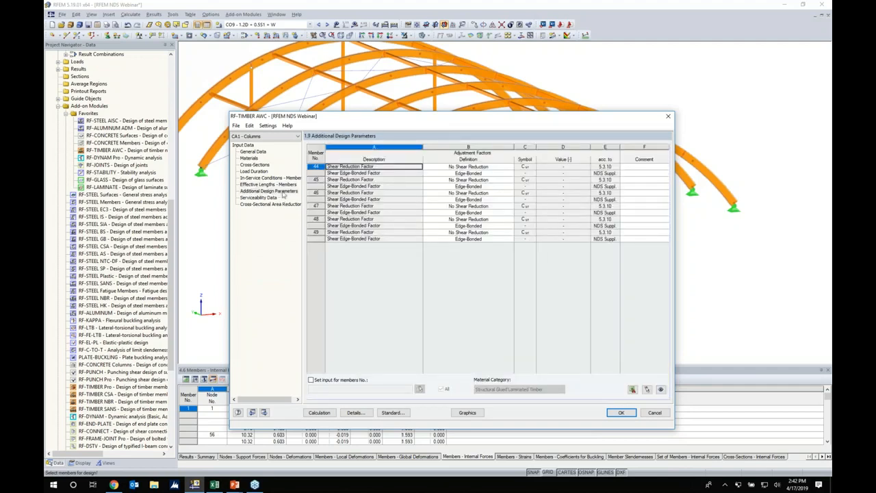
left_click(483, 194)
left_click(510, 194)
left_click(511, 194)
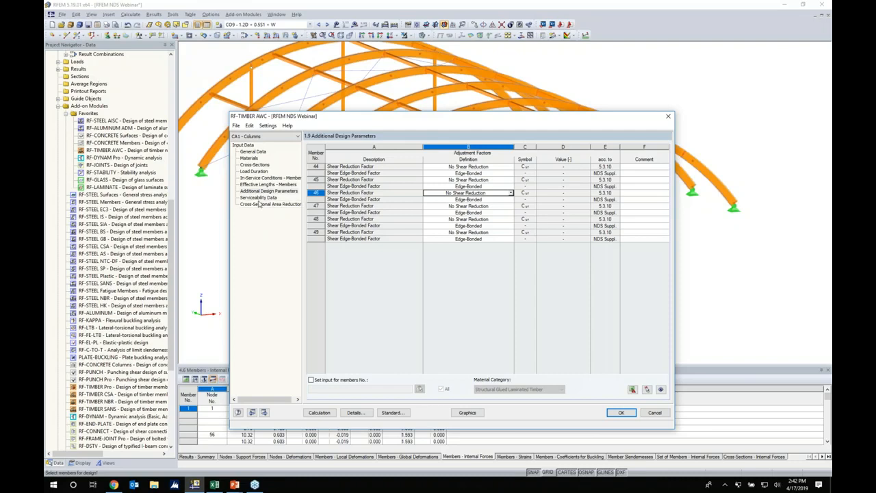
Add columns 44-49 to the serviceability data as individual members by selecting them graphically in the model.
left_click(259, 197)
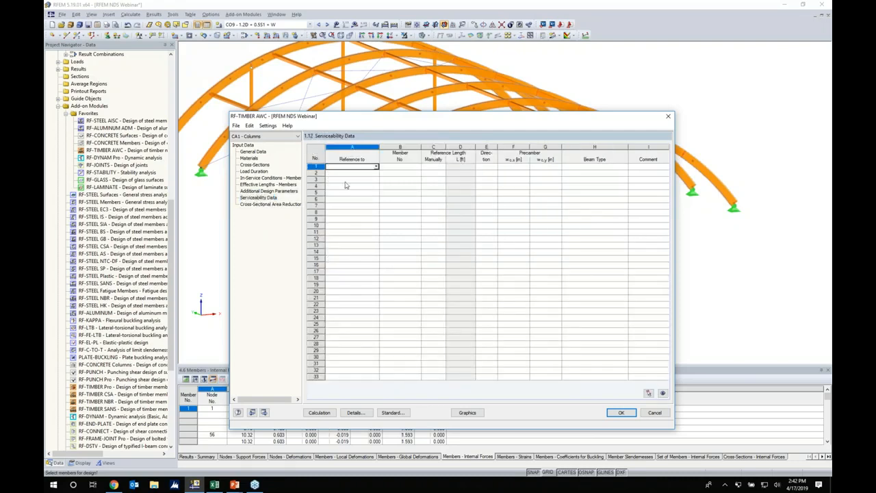
left_click(376, 167)
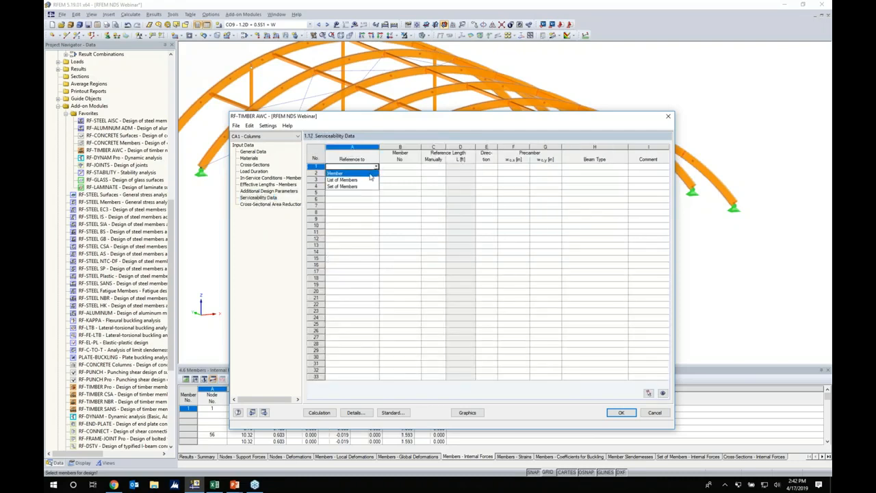
left_click(370, 174)
key("Tab")
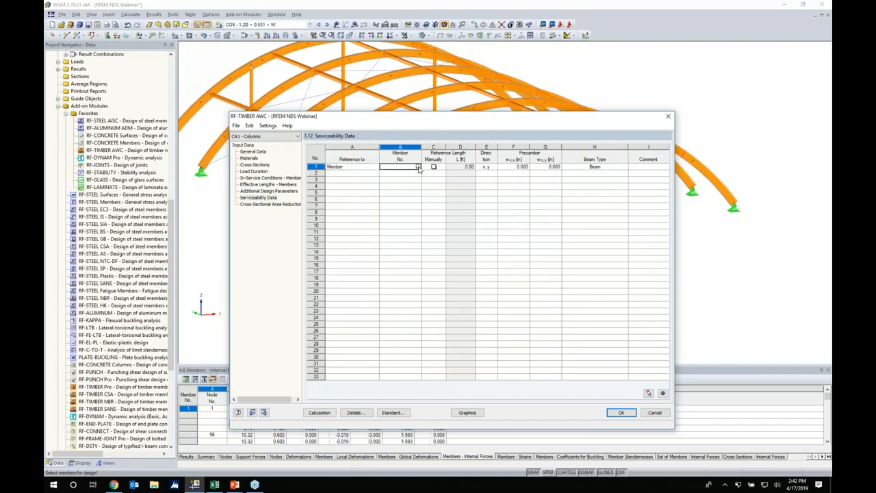
left_click(418, 167)
middle_click_drag(522, 251, 503, 227, "ctrl")
left_click_drag(587, 229, 343, 152)
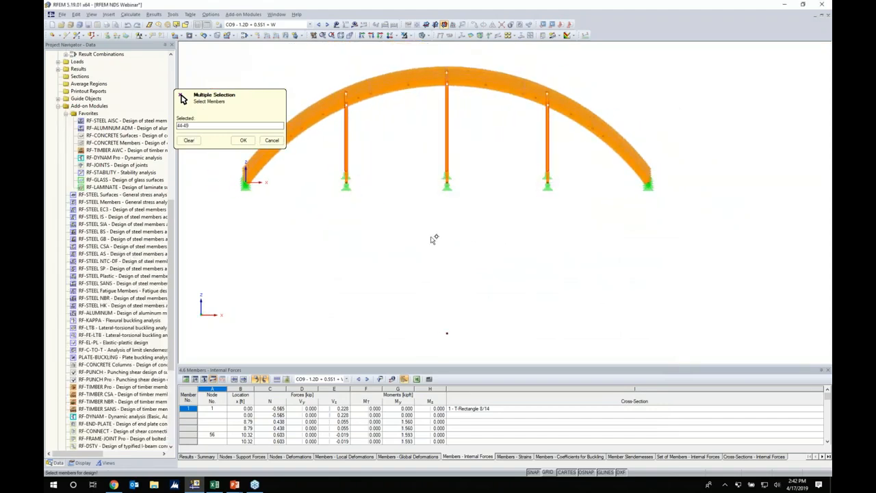
middle_click_drag(434, 239, 439, 239, "ctrl")
left_click(367, 149)
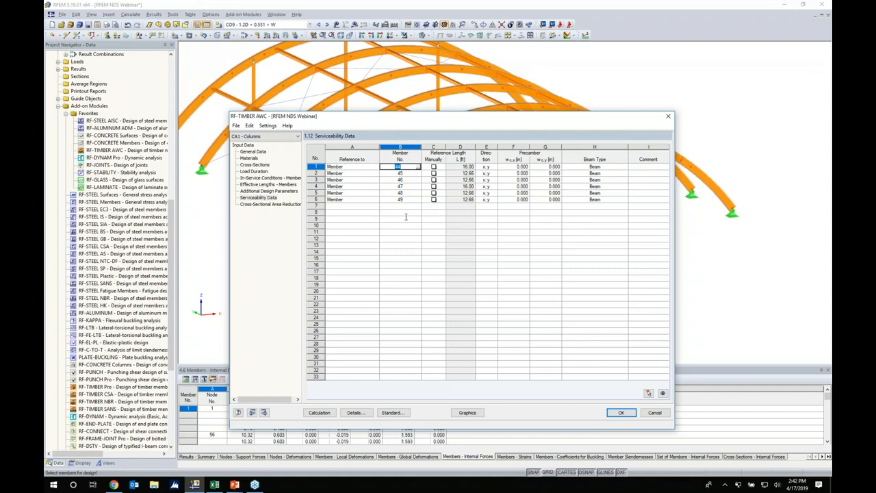
Check the limiting deflection and deformation reference settings in the serviceability design details.
left_click(357, 413)
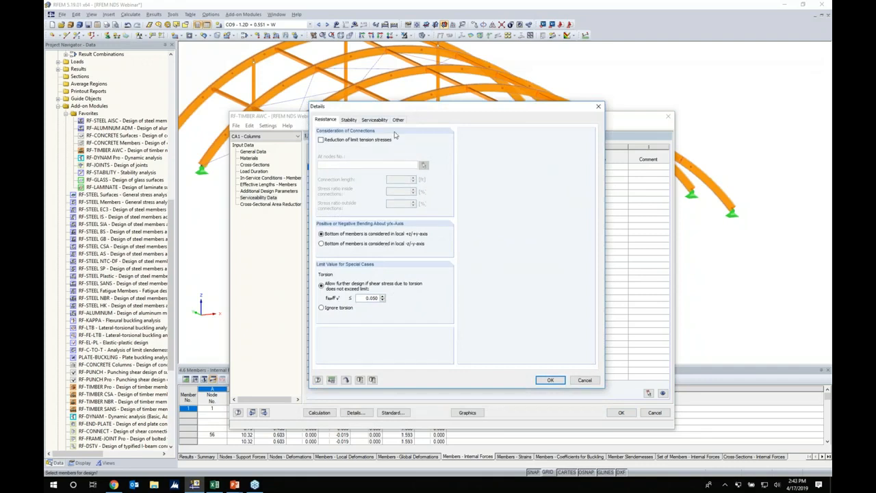
left_click(378, 121)
left_click(384, 140)
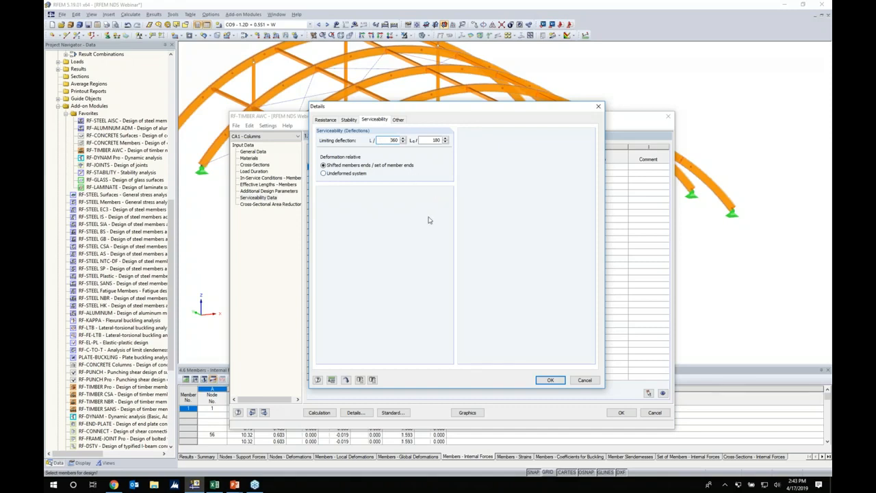
left_click(548, 380)
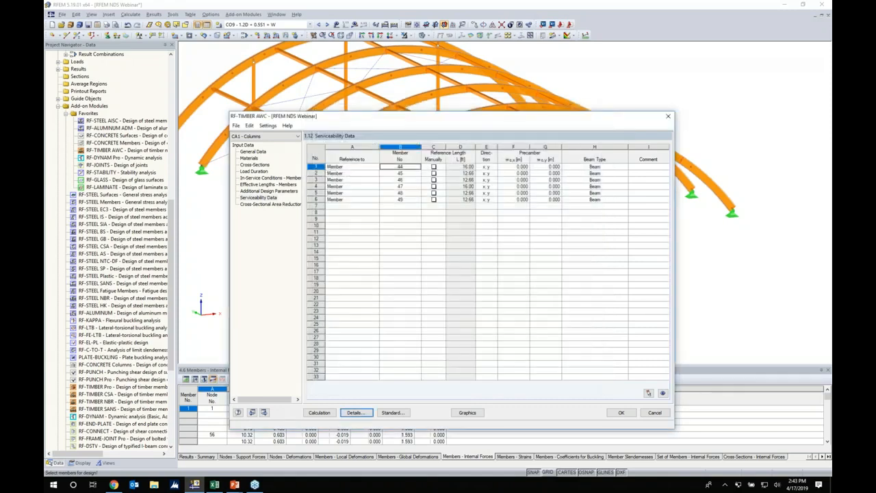
Try a member-referenced cross-sectional area reduction in the first row and delete that entry.
left_click(271, 204)
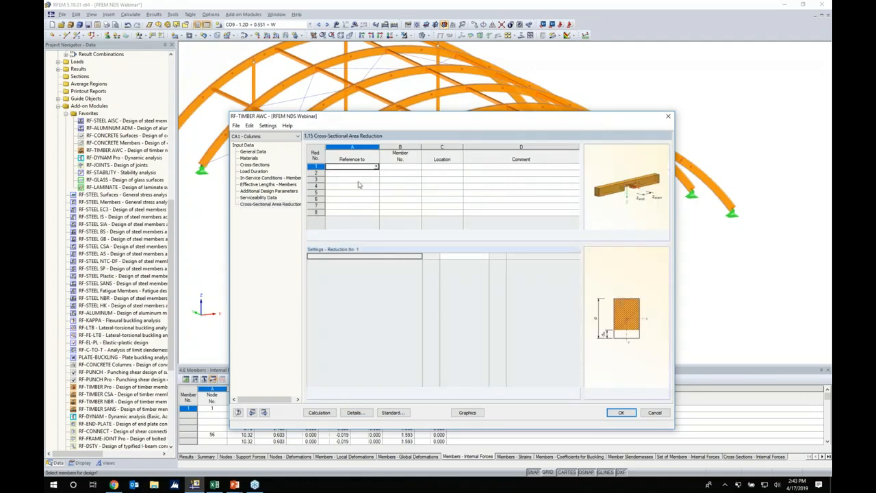
left_click(376, 168)
left_click(363, 172)
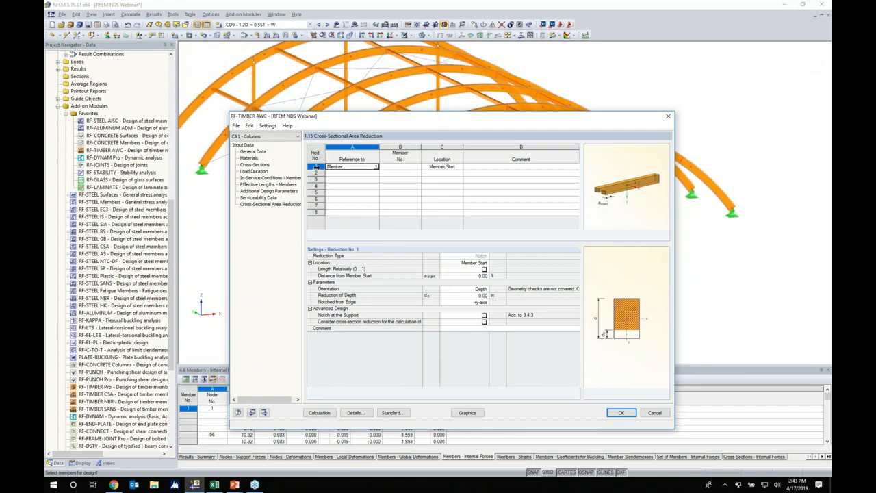
left_click(317, 167)
key("Delete")
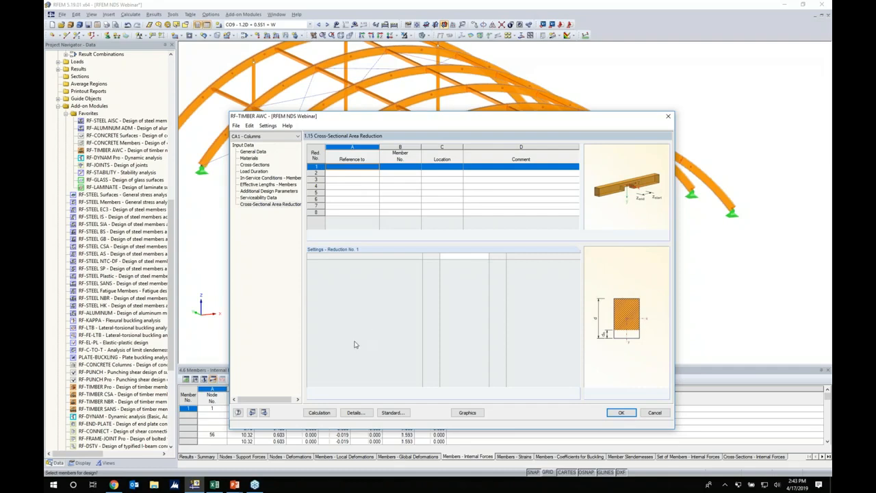
Run the column design calculation and show the design ratios by load case and by cross-section.
left_click(328, 413)
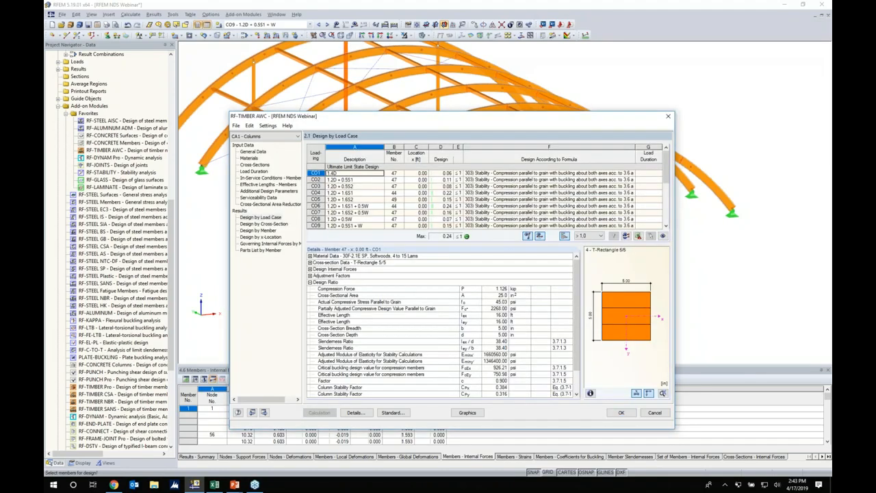
left_click_drag(436, 120, 427, 98)
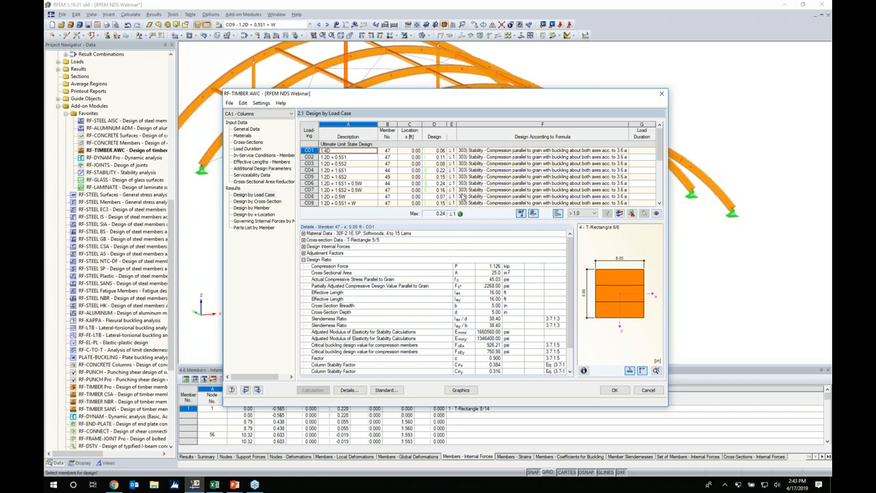
left_click(270, 202)
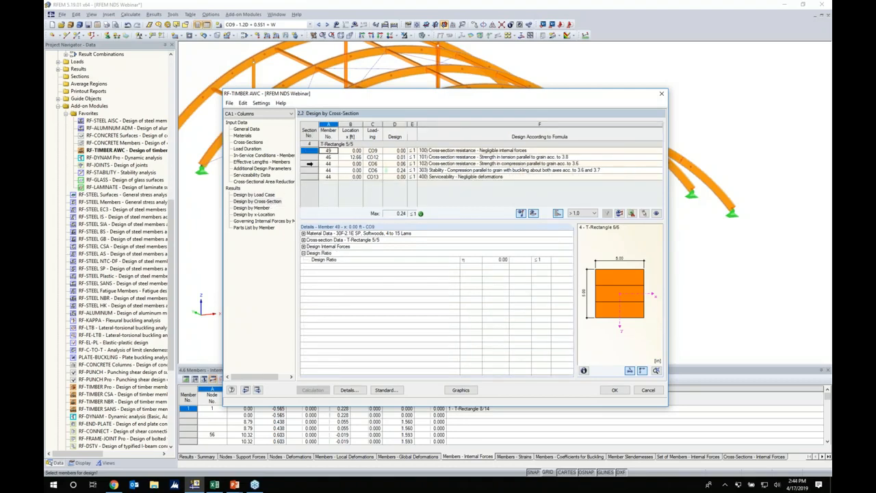
Compare the compression, stability and serviceability checks by member for columns 44 and 45 alongside the model.
left_click(262, 208)
left_click_drag(395, 97, 391, 286)
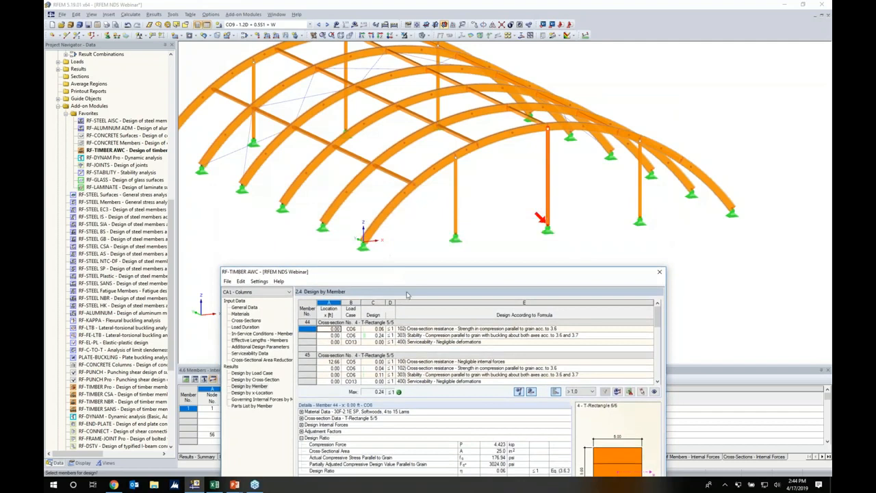
left_click(418, 336)
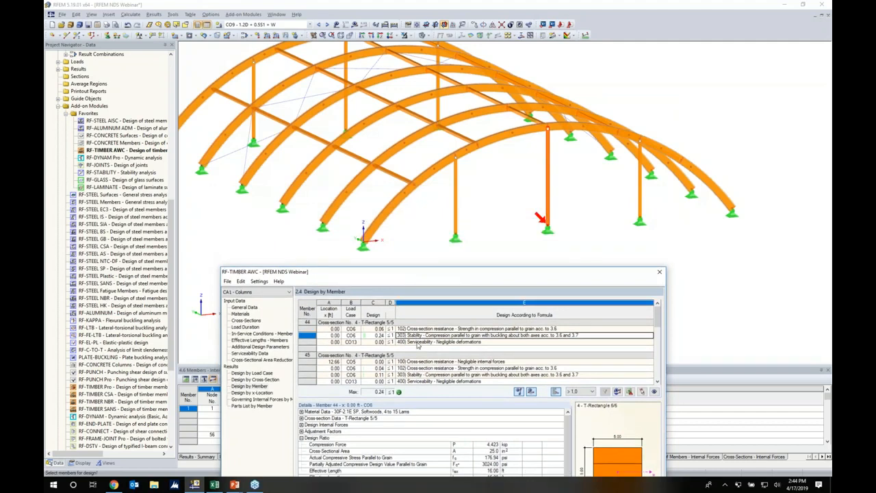
left_click(423, 369)
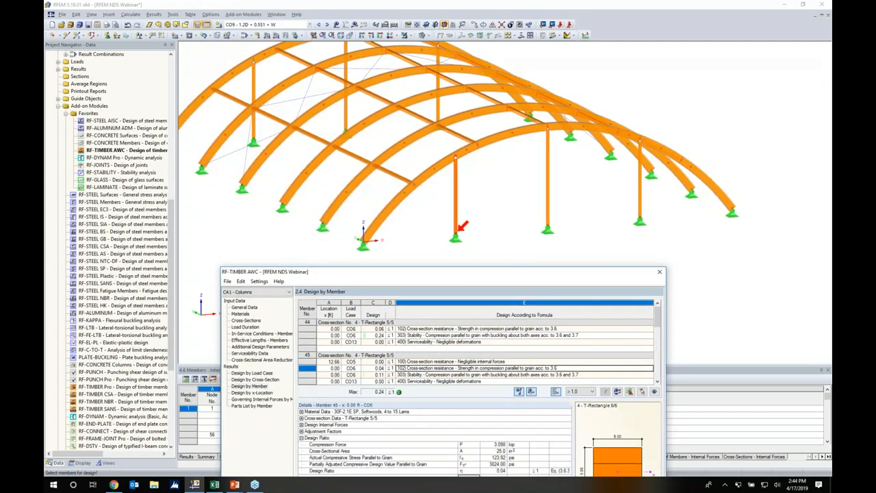
scroll(476, 349, "down", 1)
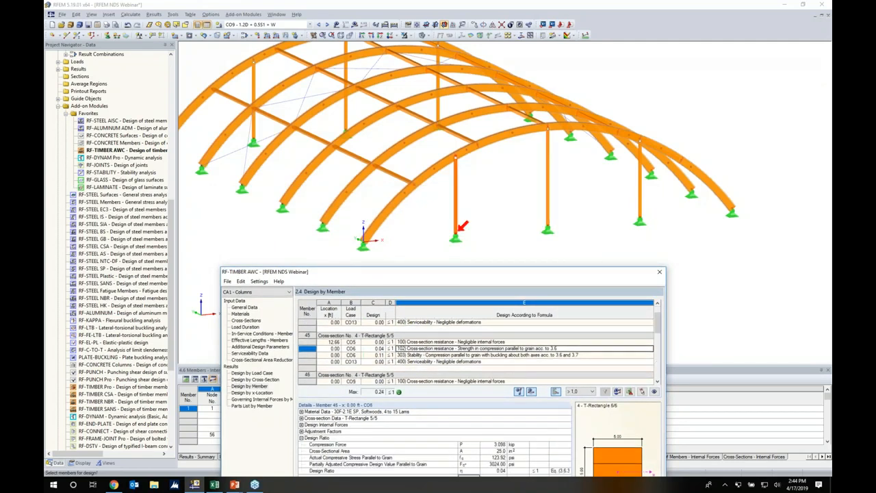
left_click(437, 355)
left_click(438, 325)
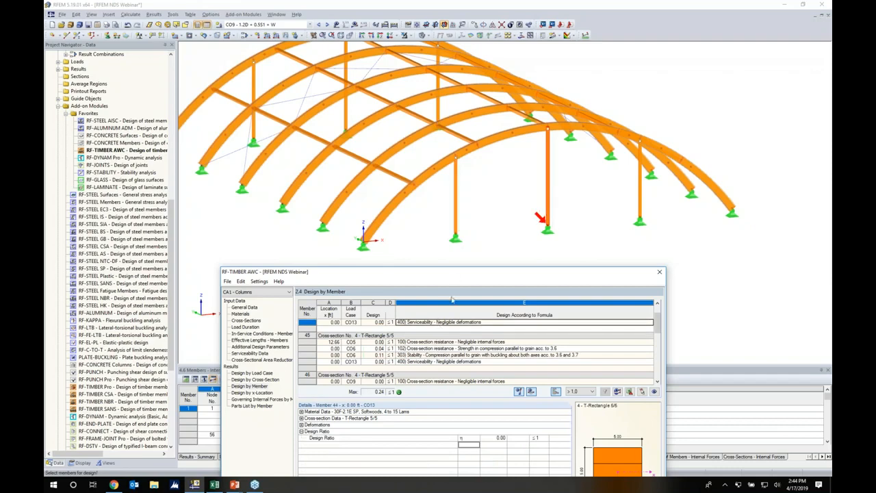
Examine the stability check details of member 45 under CO6, including the expanded adjustment factors.
left_click_drag(479, 273, 492, 104)
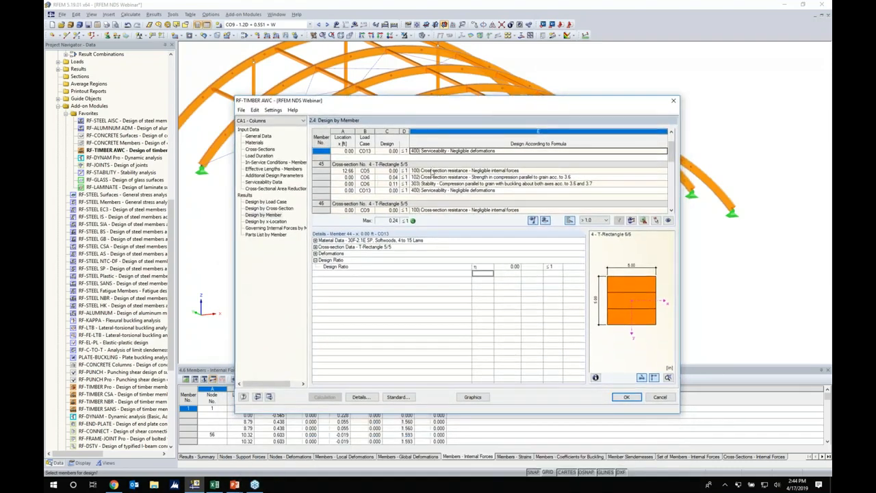
left_click(438, 183)
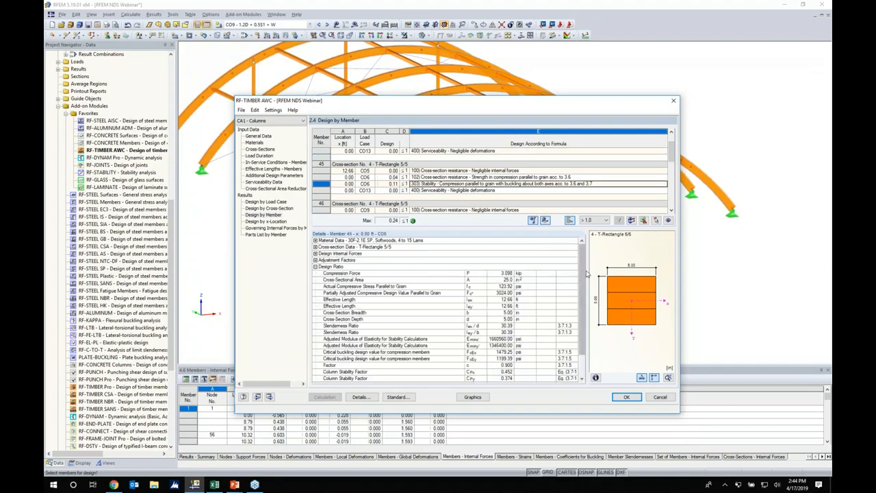
scroll(583, 274, "down", 1)
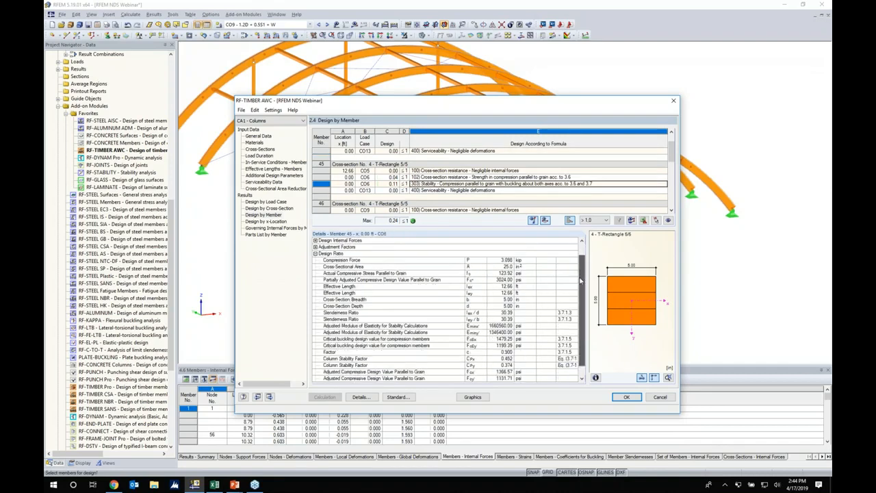
left_click(316, 246)
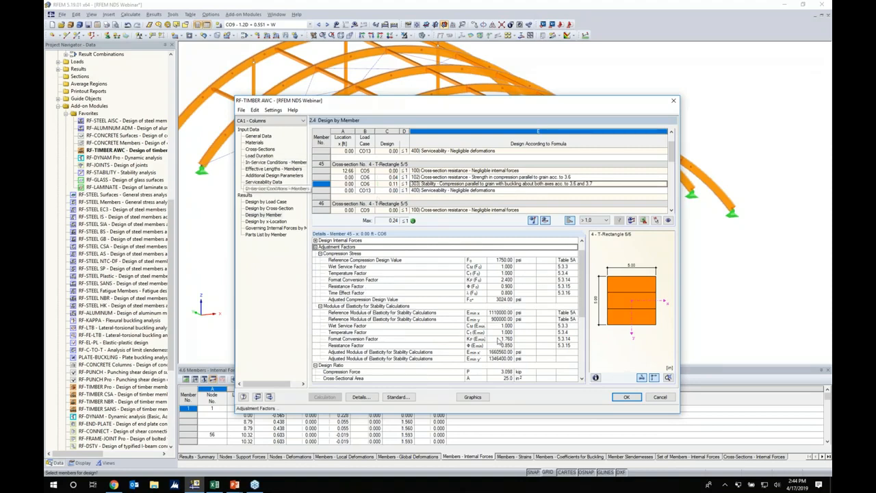
Examine the modulus of elasticity factors and design ratio details of member 45's stability check under CO6.
scroll(576, 312, "down", 2)
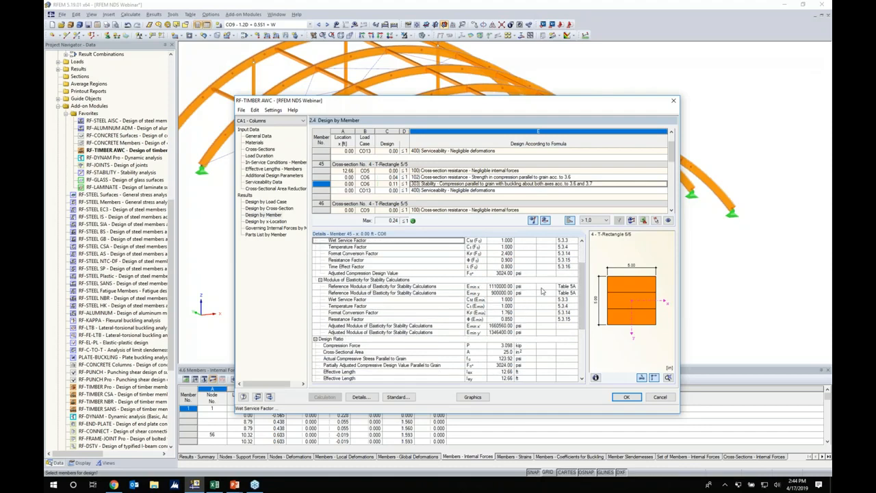
scroll(583, 306, "down", 3)
left_click_drag(582, 306, 579, 337)
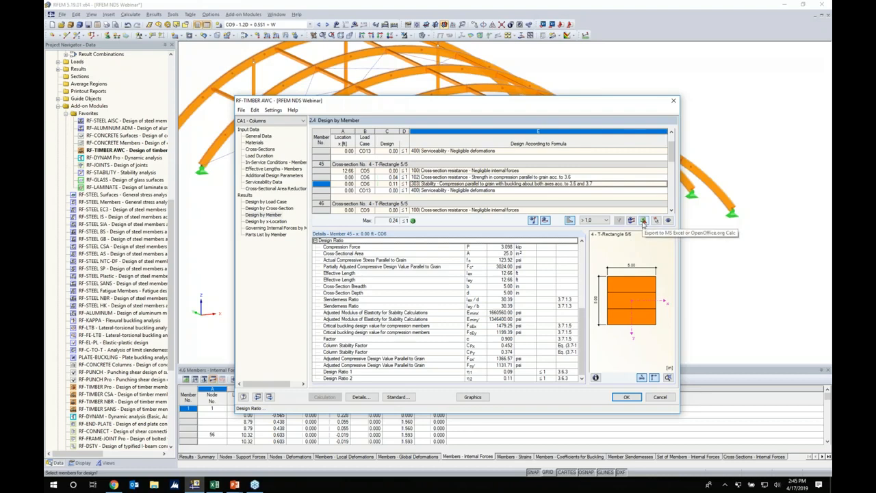
Show the RF-TIMBER AWC CA1 column design ratios graphically on the model and view them from different angles.
left_click(473, 397)
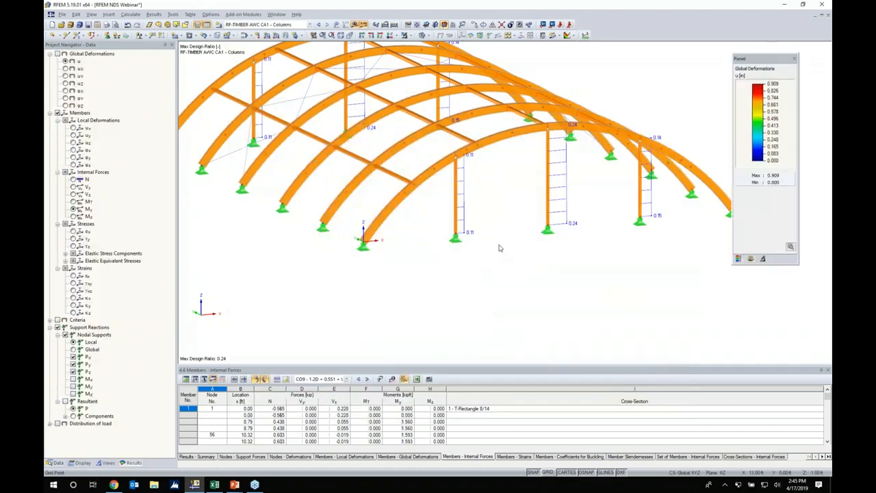
middle_click_drag(499, 248, 482, 280, "ctrl")
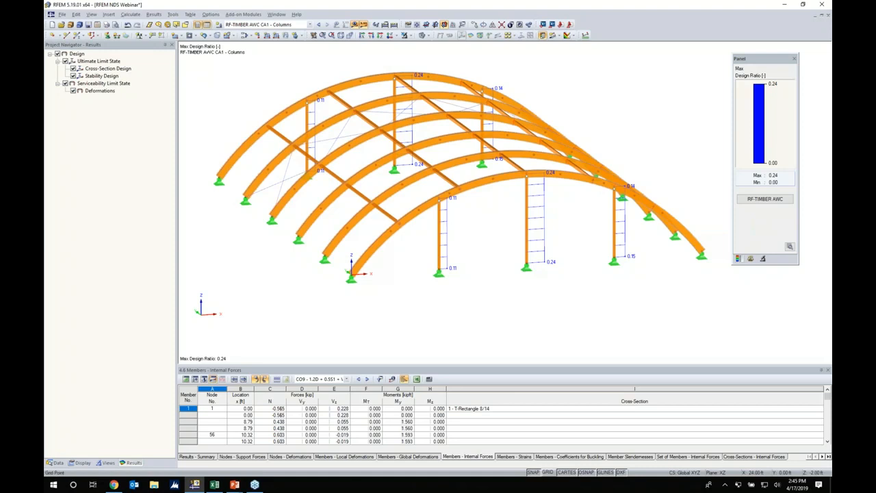
left_click(310, 25)
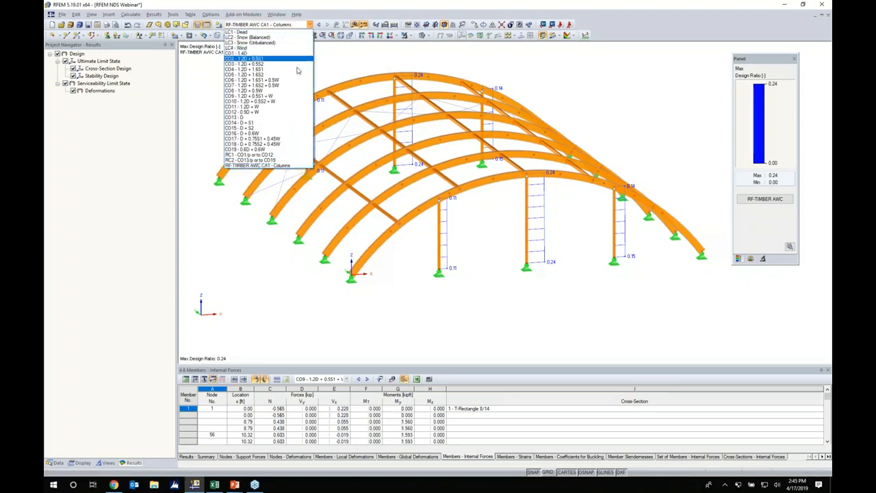
left_click(276, 166)
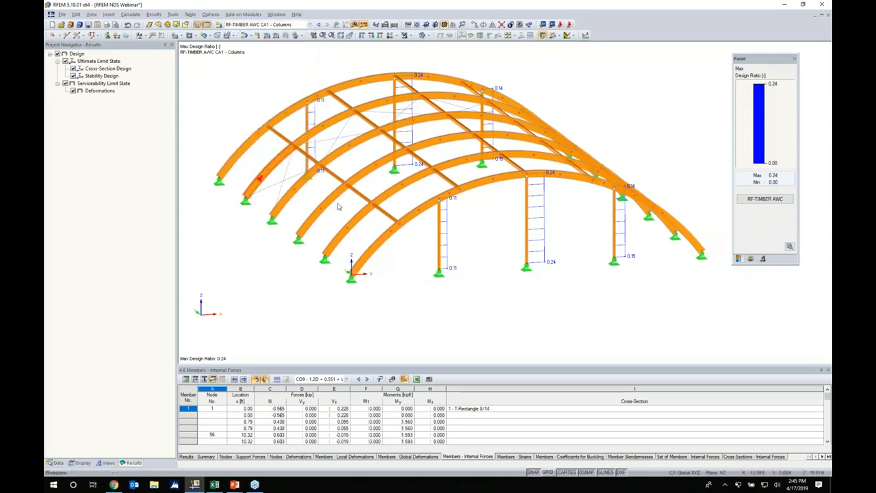
left_click(65, 83)
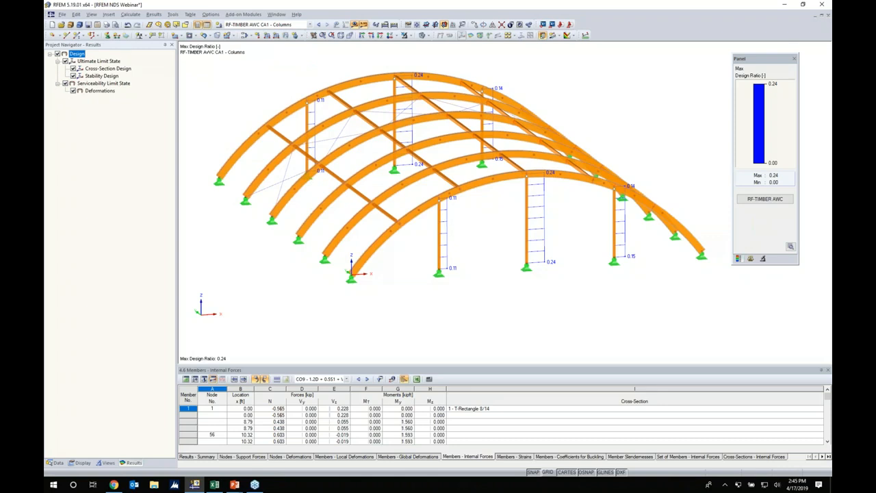
mouse_move(532, 252)
middle_mouse_down("ctrl")
mouse_move(472, 217)
mouse_move(563, 243)
mouse_move(536, 237)
middle_mouse_up("ctrl")
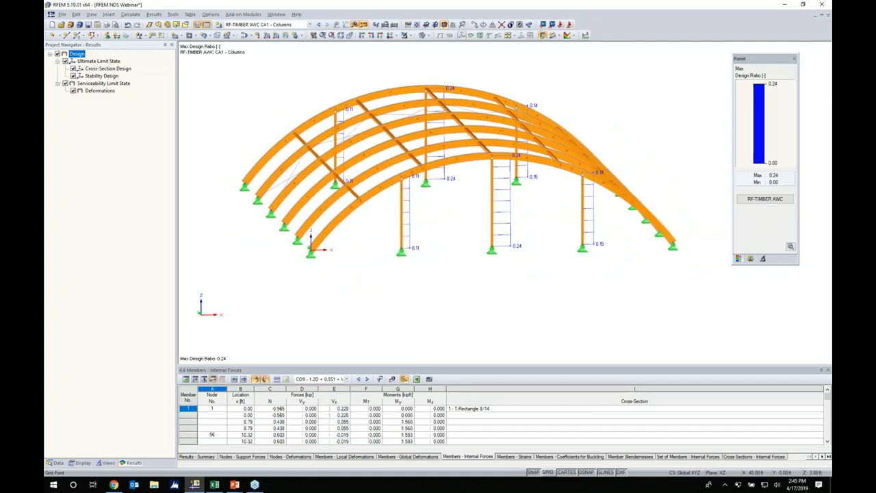
Reopen the timber design module and create design case 2 with the description Rafters.
left_click(772, 199)
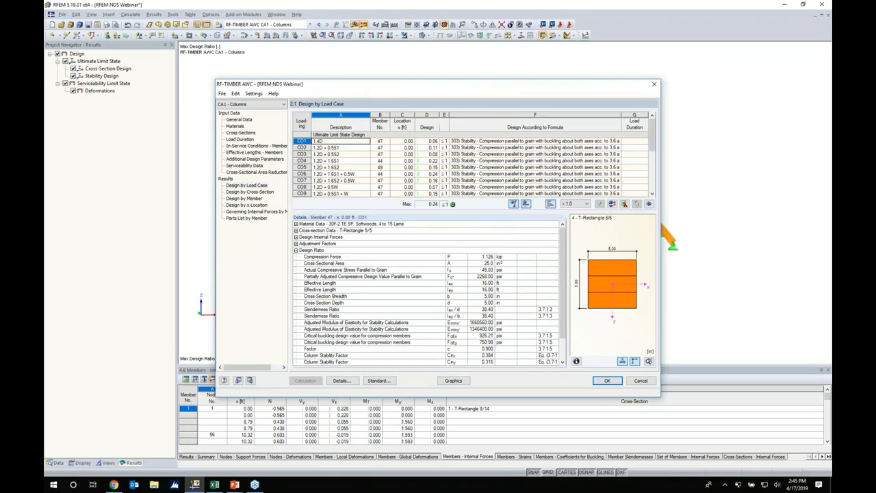
left_click_drag(566, 92, 564, 225)
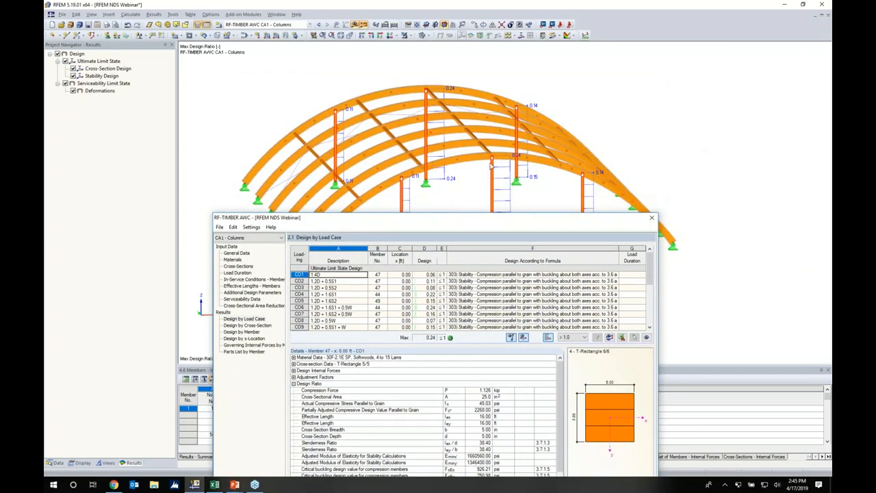
left_click_drag(477, 212, 490, 85)
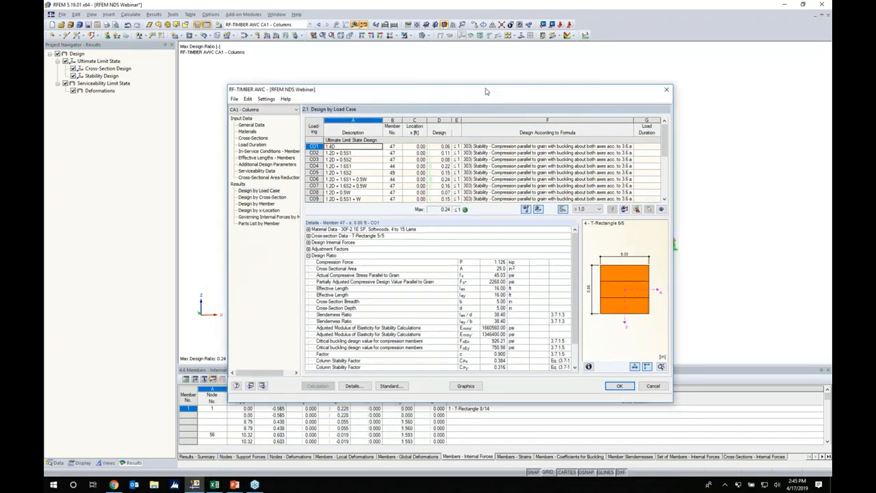
left_click(234, 100)
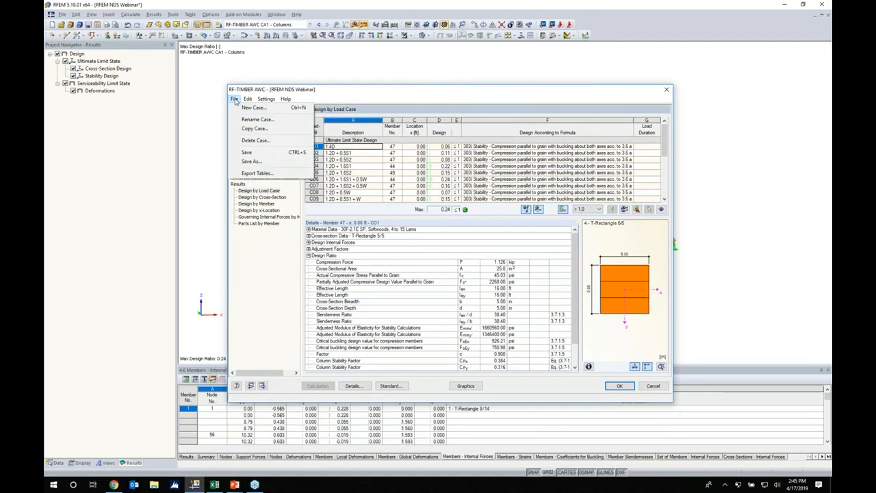
left_click(254, 107)
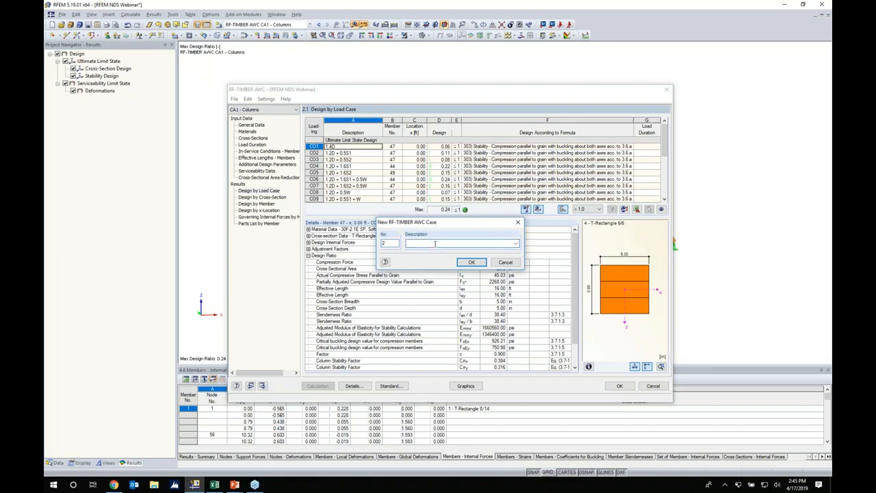
key("Return")
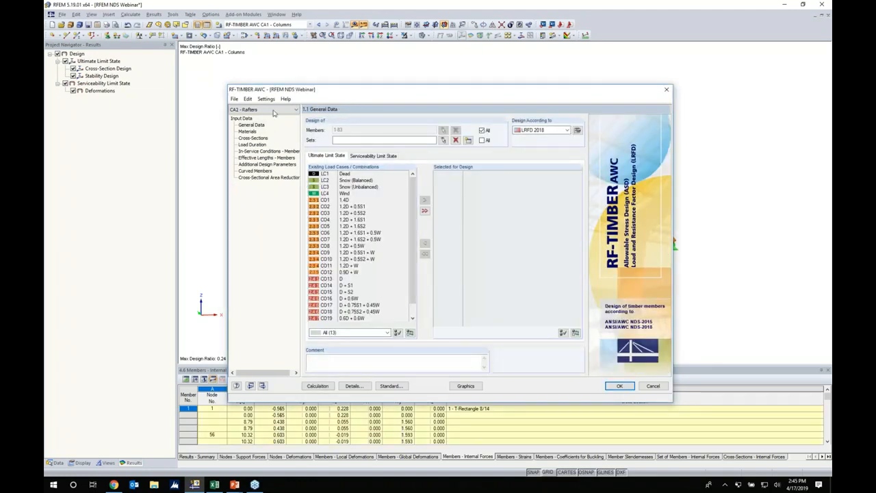
left_click(268, 109)
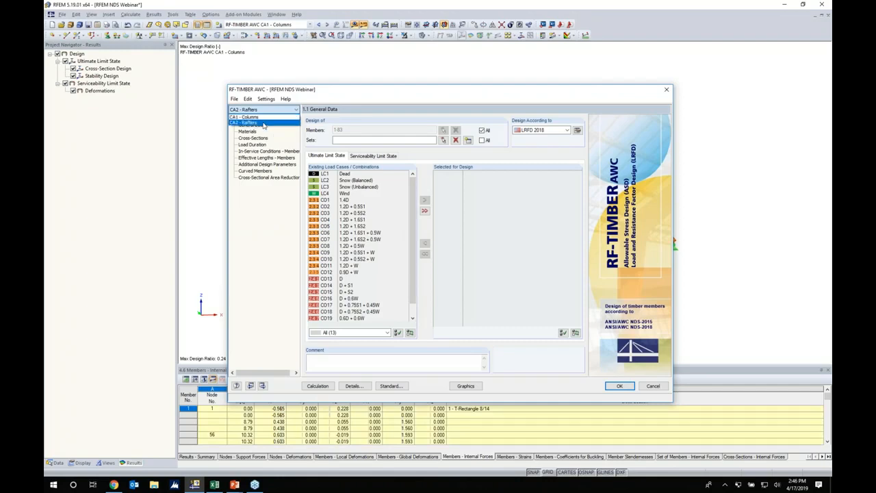
left_click(263, 125)
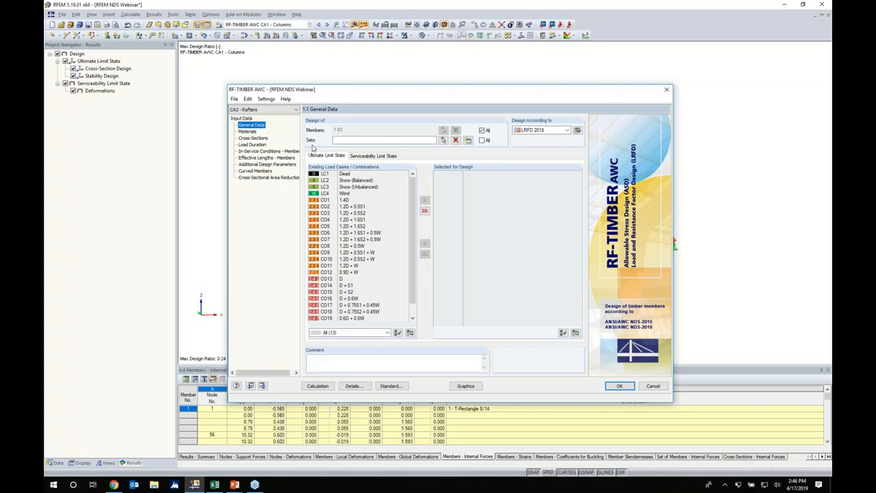
Clear the individual members from the Rafters case and select all sets of members for design.
left_click(482, 130)
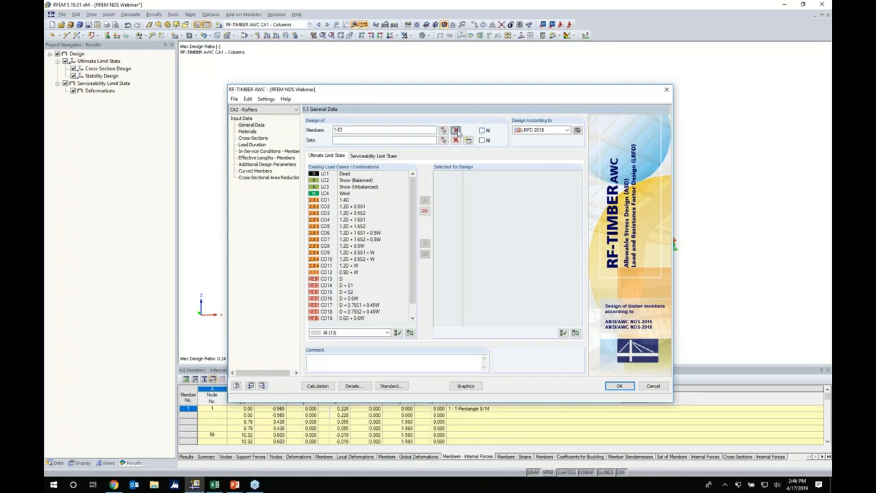
left_click(455, 130)
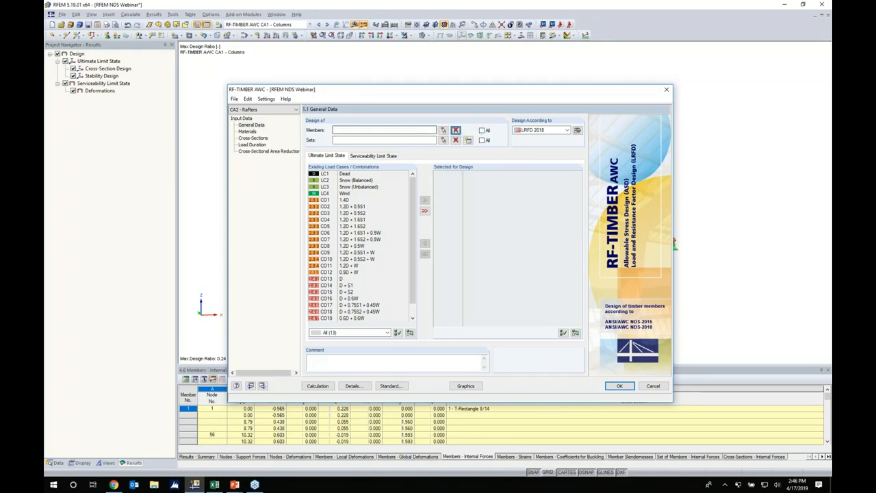
left_click(482, 140)
left_click(482, 141)
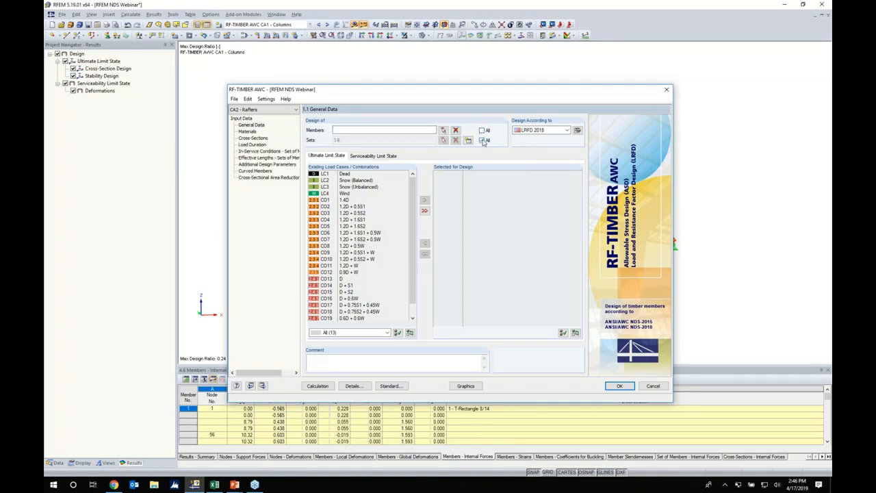
left_click_drag(337, 94, 362, 81)
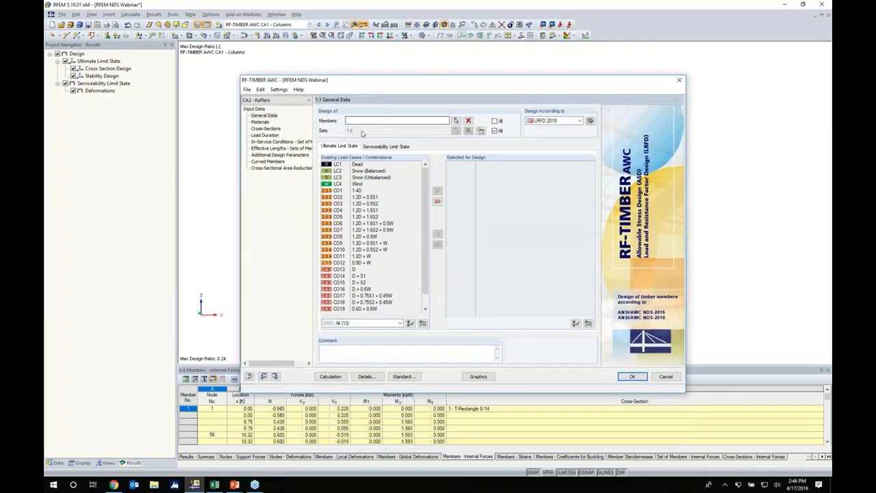
Add load combinations CO1 through CO12 to the ultimate limit state design of the Rafters case.
left_click(355, 192)
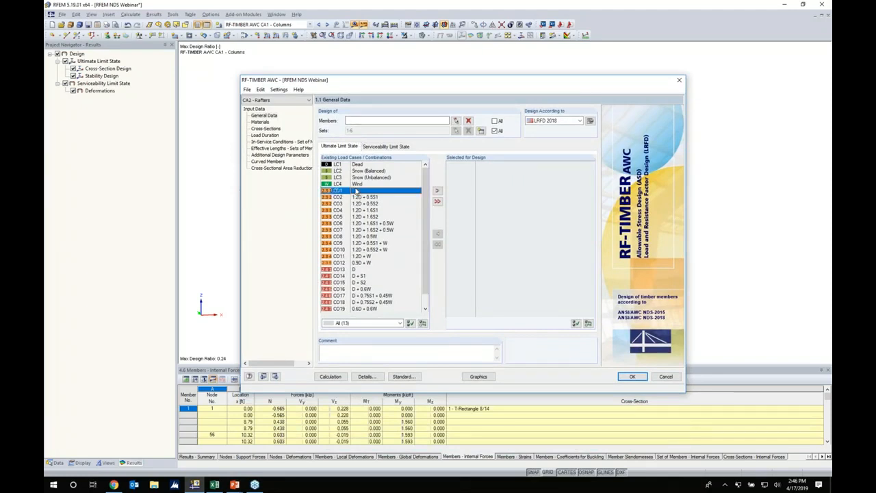
left_click(361, 264, "shift")
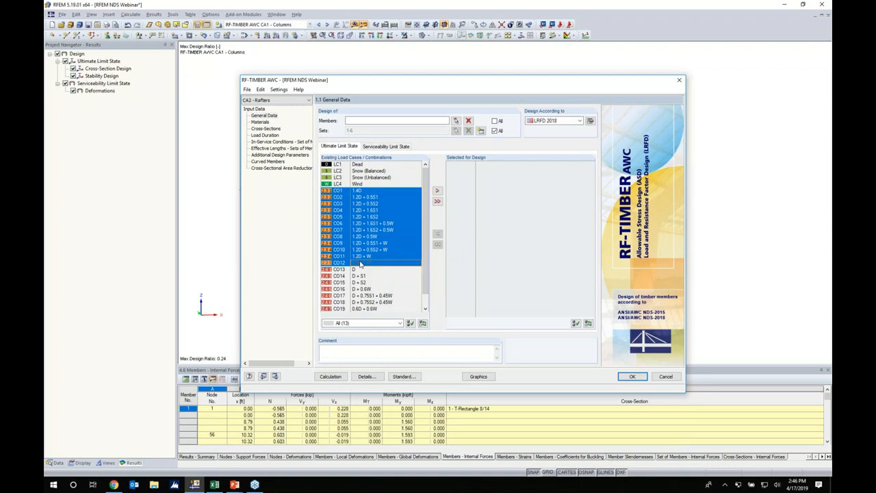
left_click(437, 191)
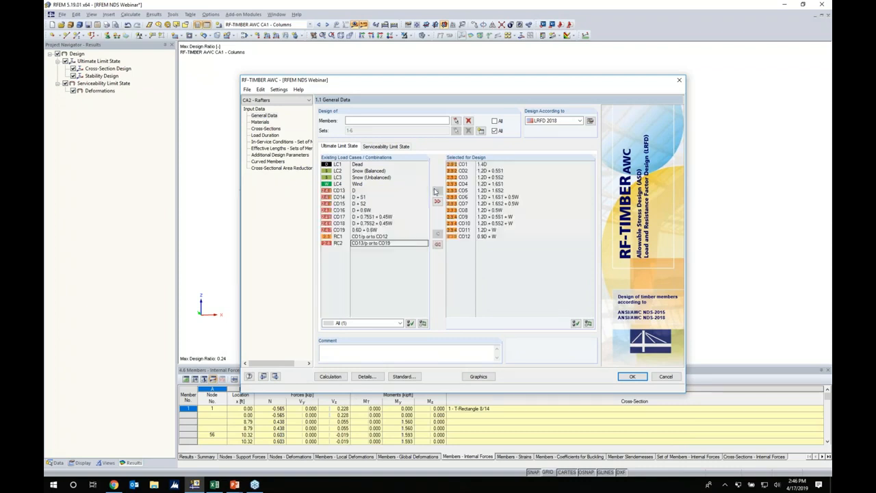
Add load combinations CO13 through CO19 to the serviceability limit state design of the Rafters case.
left_click(387, 147)
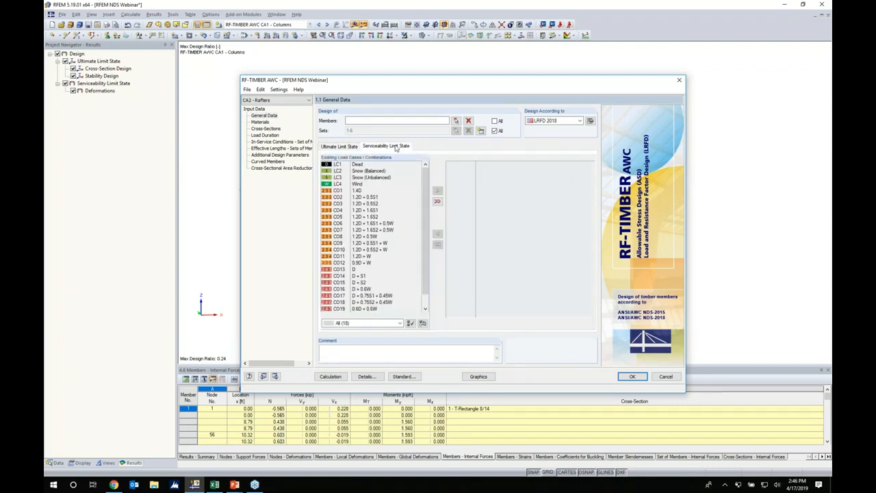
scroll(370, 239, "down", 1)
left_click(353, 256)
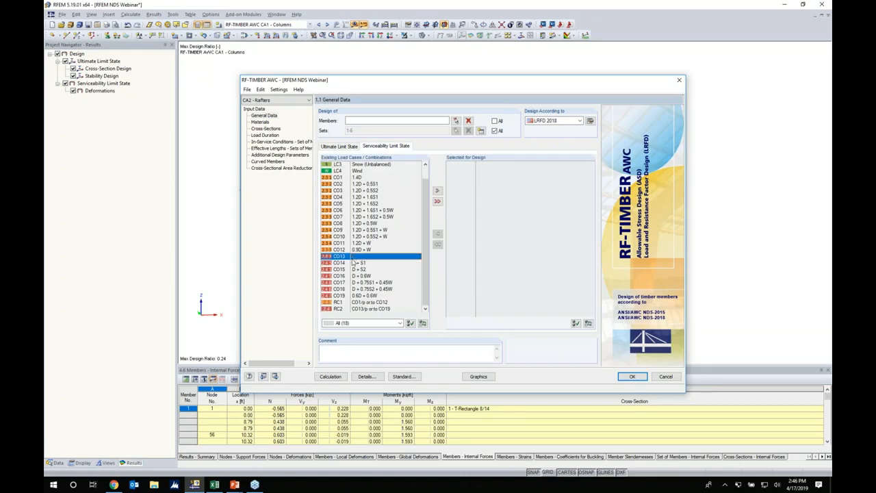
left_click(358, 296, "shift")
left_click(437, 191)
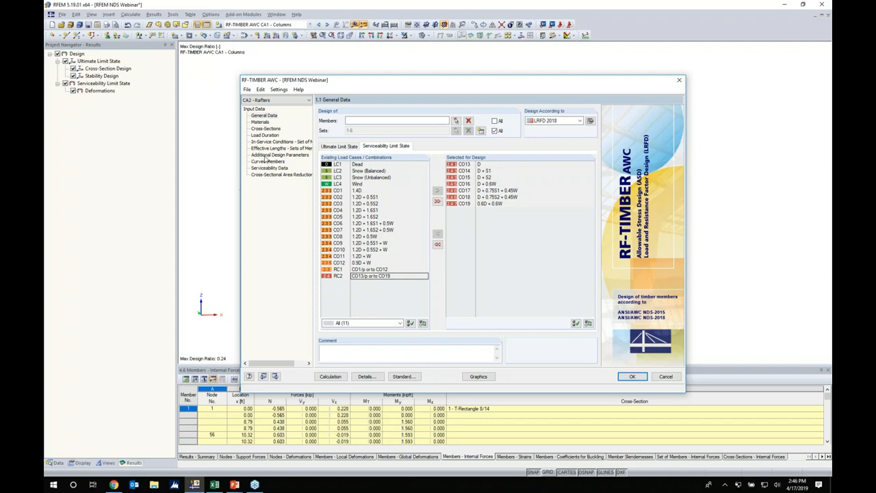
Review the materials, cross-sections and load duration factors of the Rafters case.
left_click(261, 122)
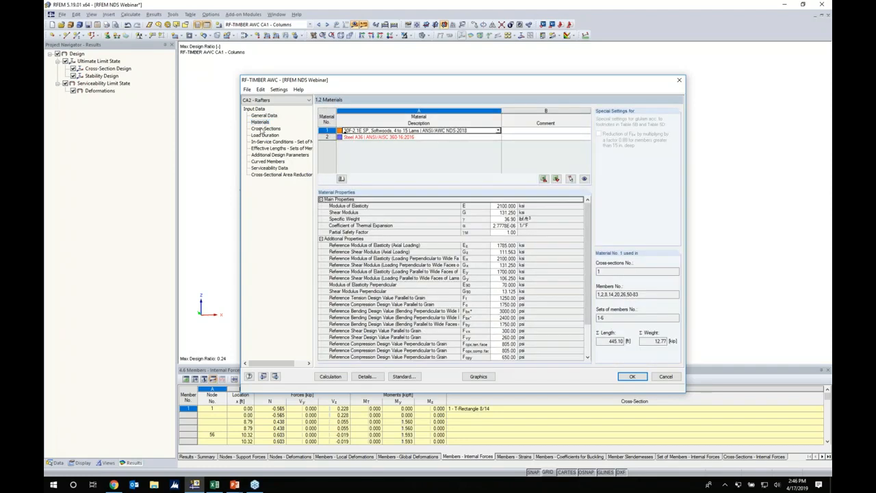
left_click(264, 129)
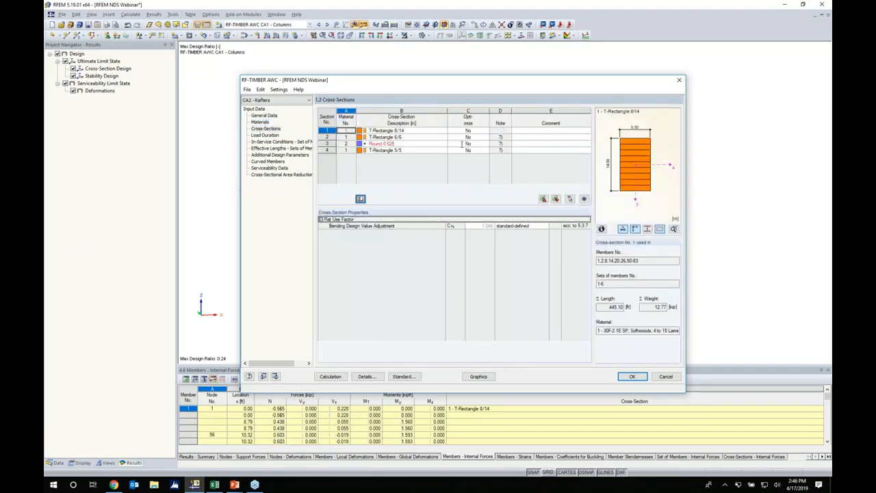
left_click(265, 136)
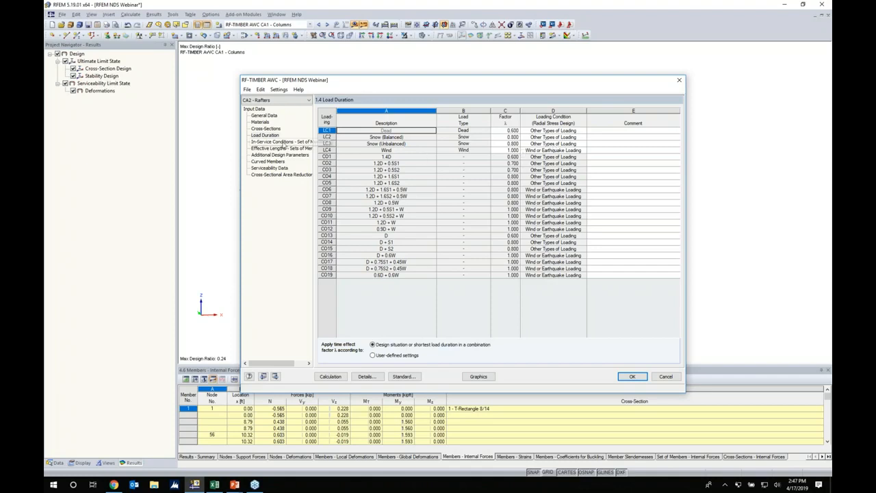
Review the in-service conditions and effective lengths of the rafter sets, plus their additional design parameters and curved member data.
left_click(283, 141)
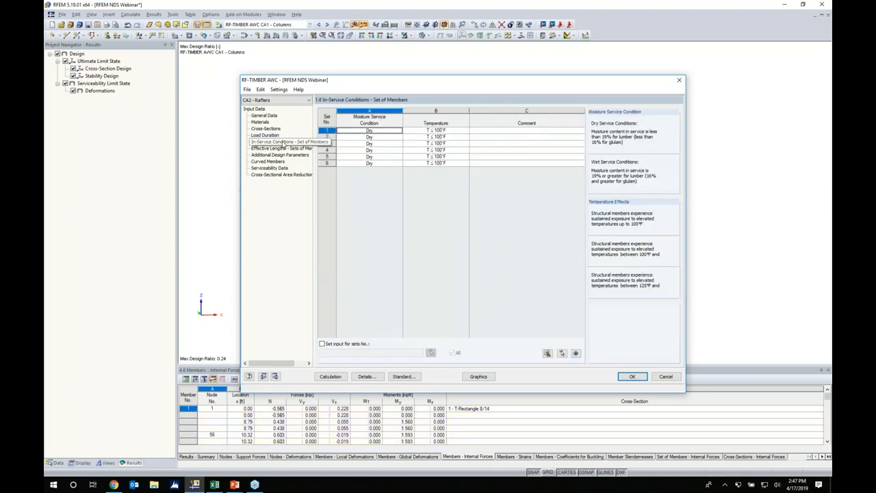
left_click(279, 150)
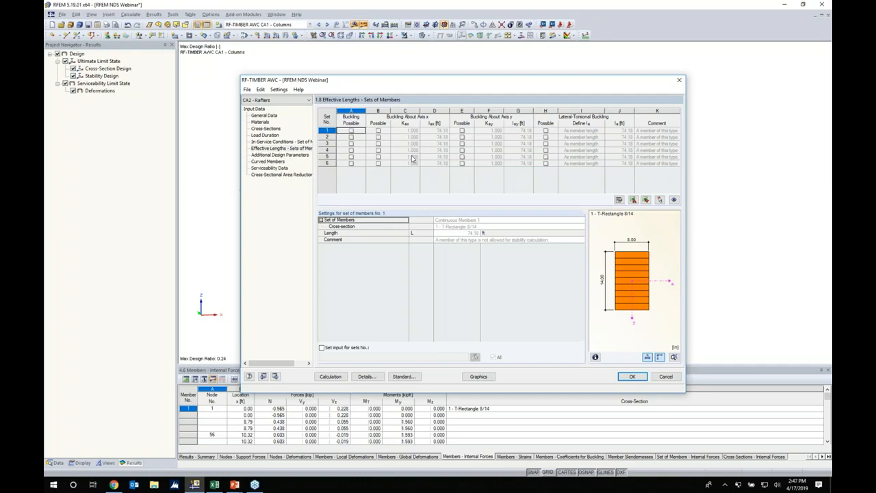
left_click(281, 156)
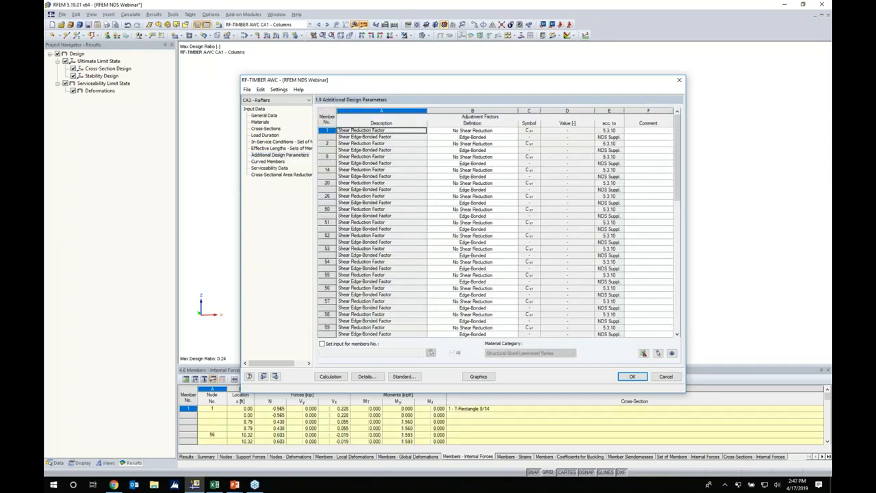
left_click(268, 162)
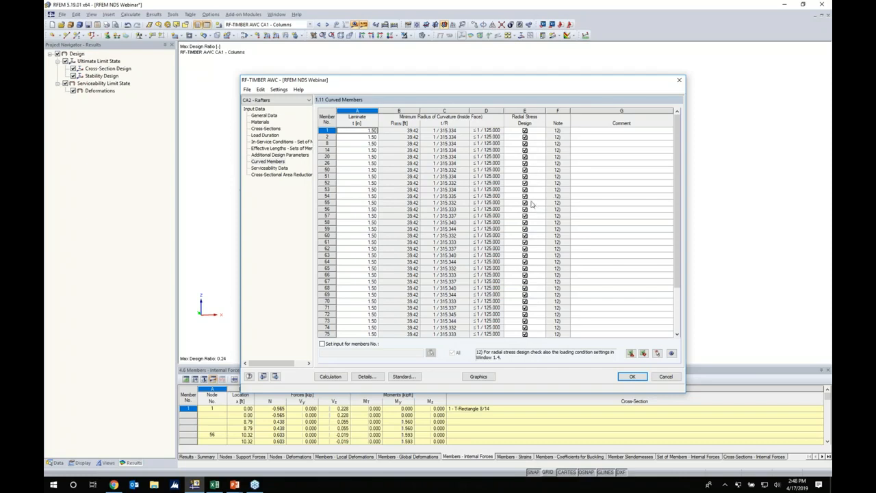
Define the serviceability data of the Rafters case for sets of members 1-6.
left_click(275, 169)
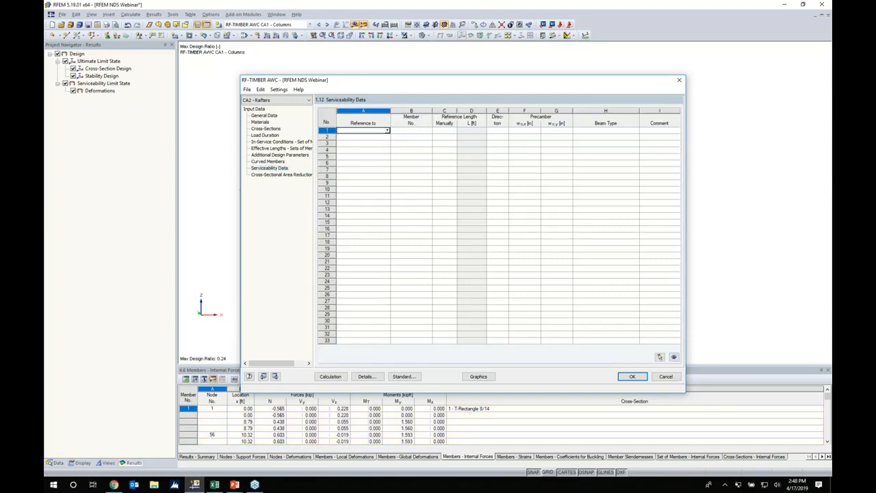
left_click(387, 131)
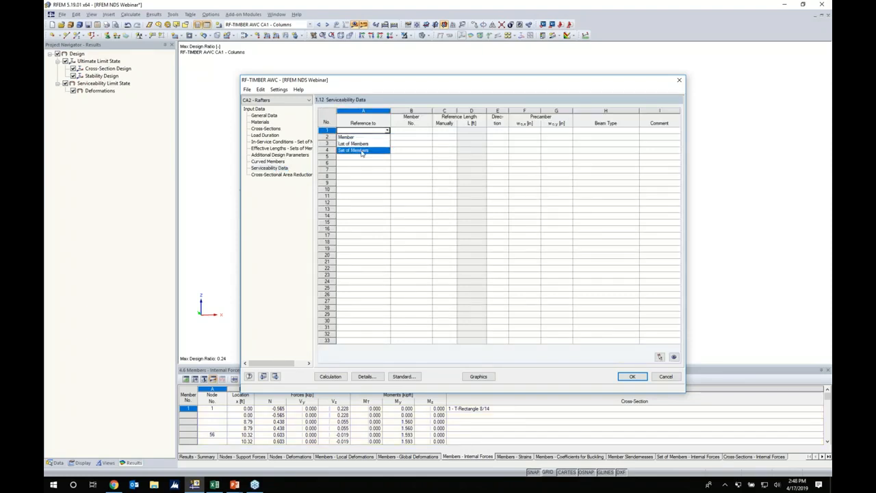
left_click(361, 152)
left_click(405, 130)
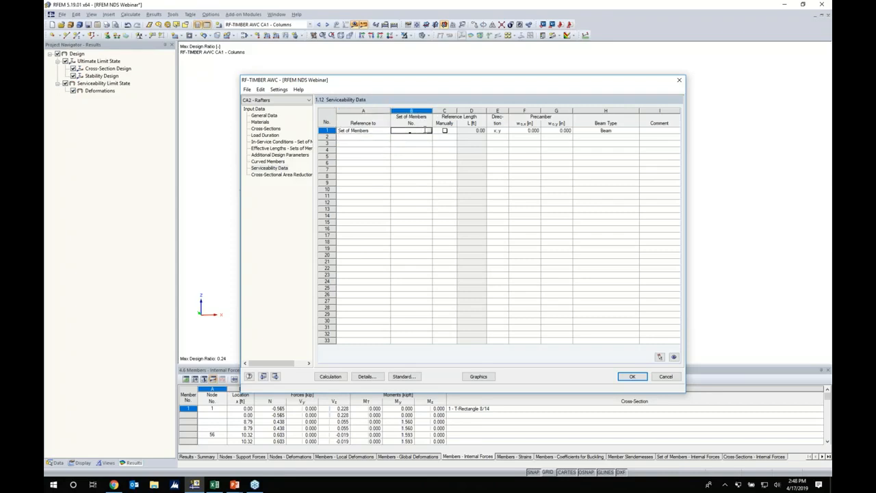
left_click(429, 130)
left_click_drag(471, 196, 362, 63)
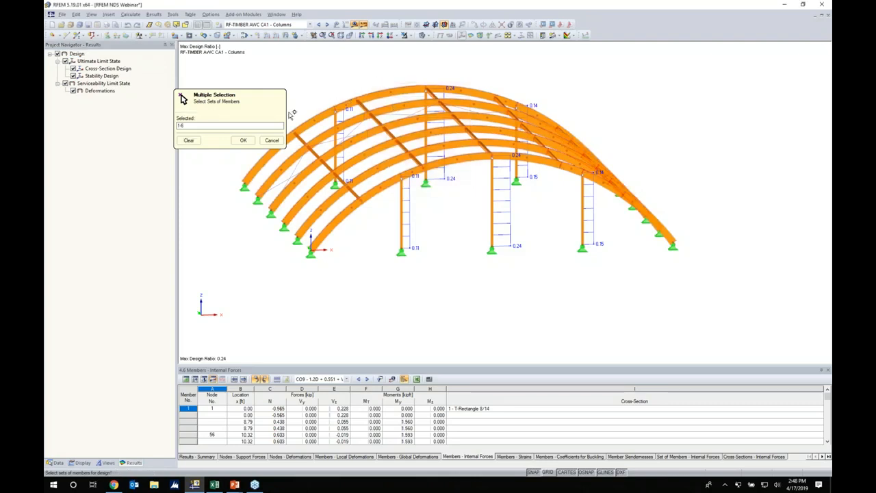
left_click(243, 139)
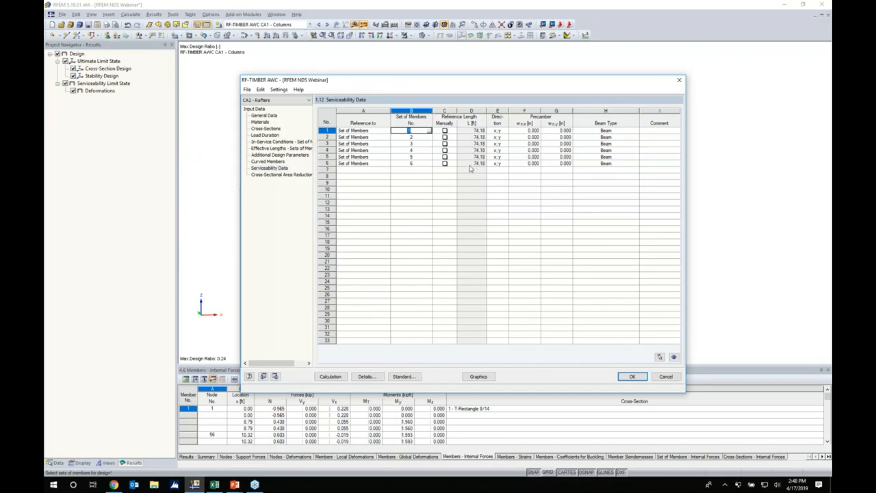
Check the cross-sectional area reduction settings, then calculate the Rafters case and list the design results by set of members.
left_click(282, 174)
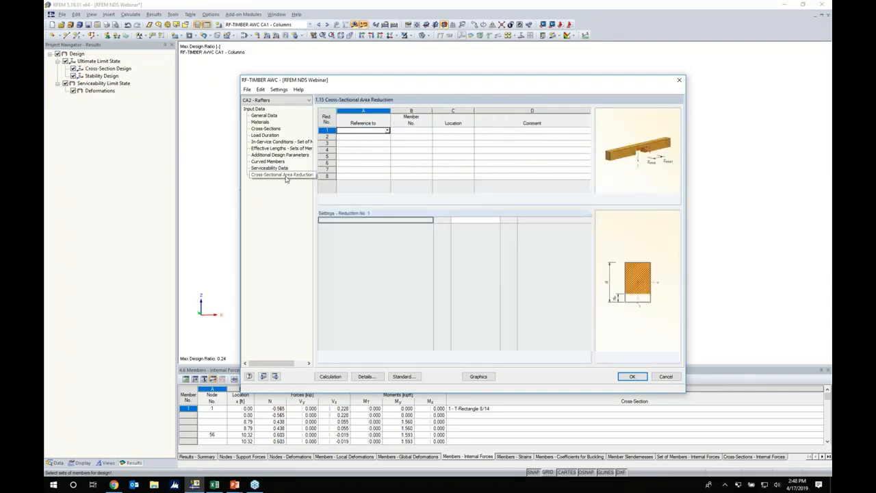
left_click(331, 377)
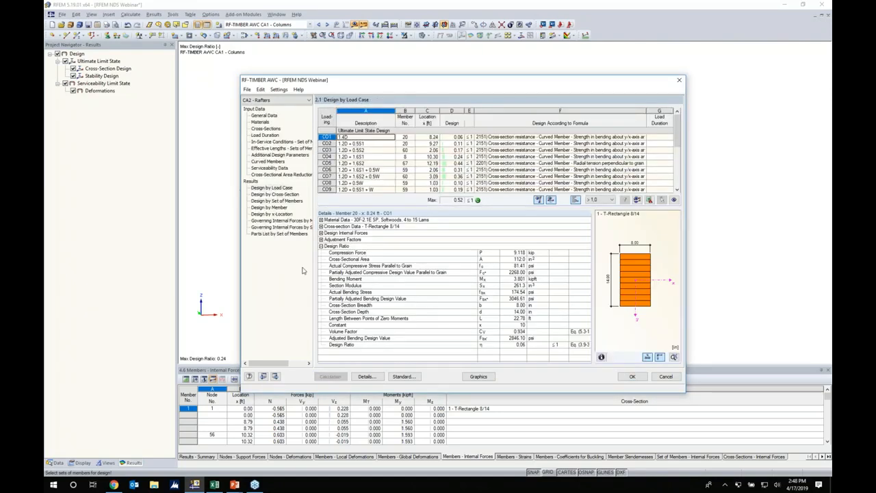
left_click(298, 201)
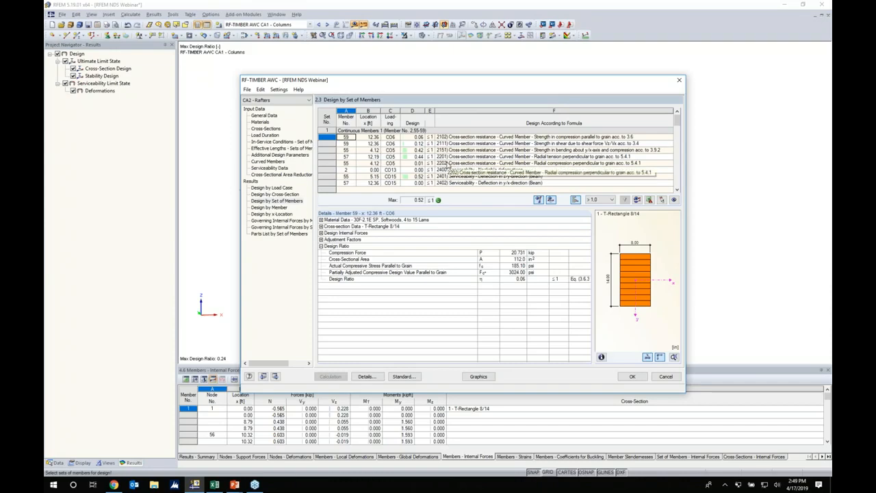
Switch to the PowerPoint presentation and advance to the NDS Design of Curved Glulam Beams slide.
key("super+Tab")
left_click(685, 130)
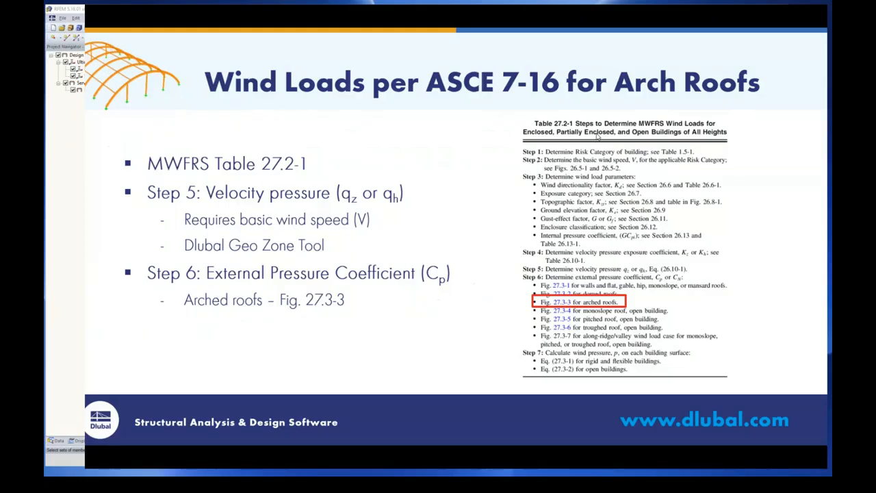
key("Right")
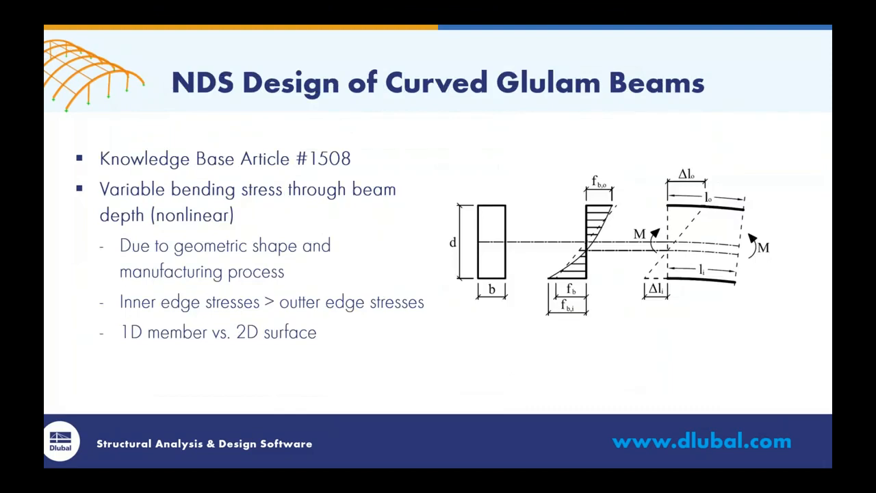
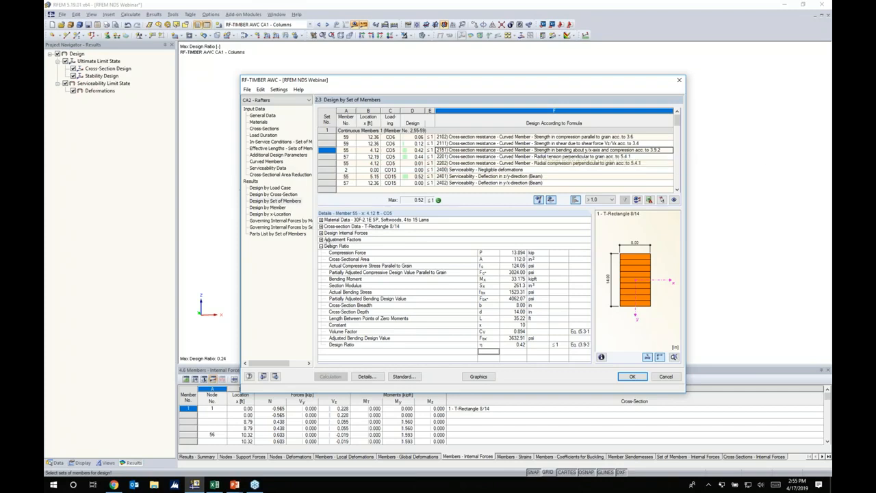
Examine the adjustment factors, including the curvature factor, for bending with compression, and the details of the radial tension and radial compression checks.
left_click(321, 239)
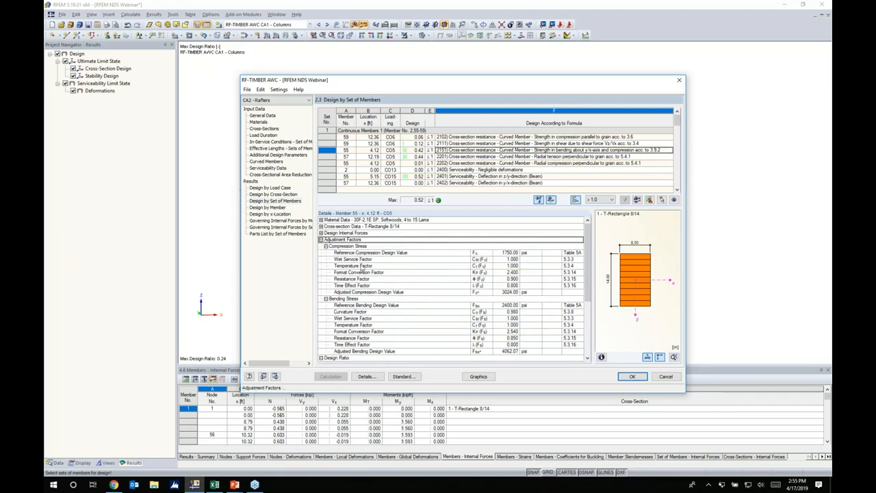
left_click(360, 312)
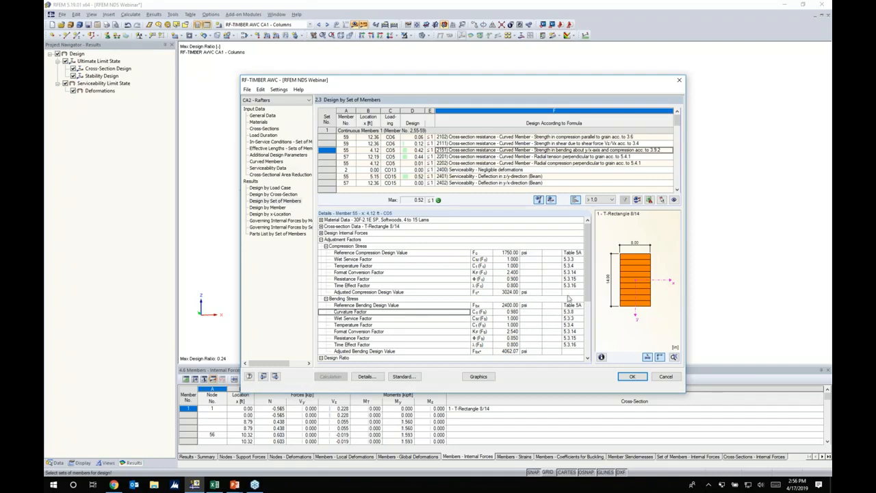
left_click(552, 157)
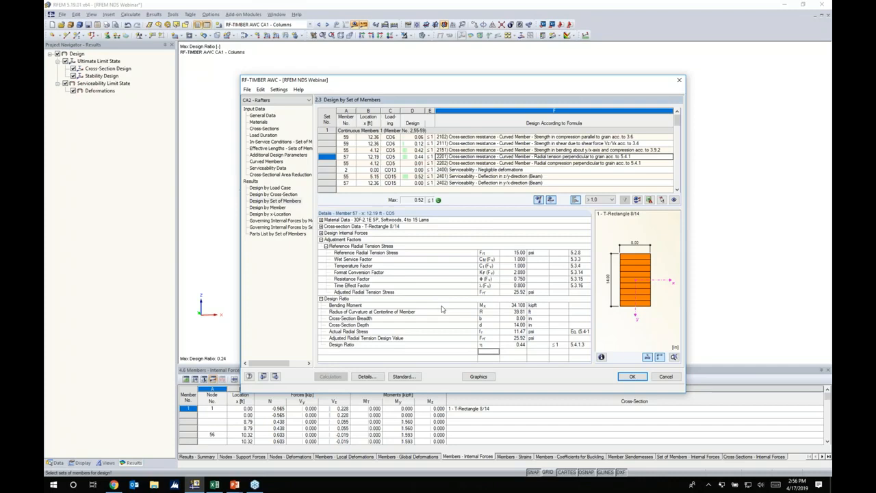
left_click(552, 164)
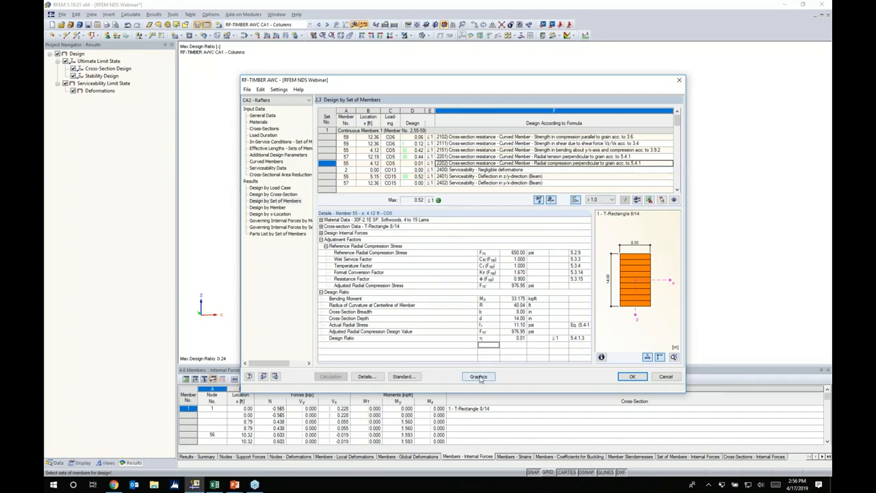
Accept the RF-TIMBER AWC design and inspect the design ratios of the Rafters case on the model.
left_click(632, 377)
middle_click_drag(445, 254, 506, 286, "ctrl")
scroll(506, 286, "down", 1)
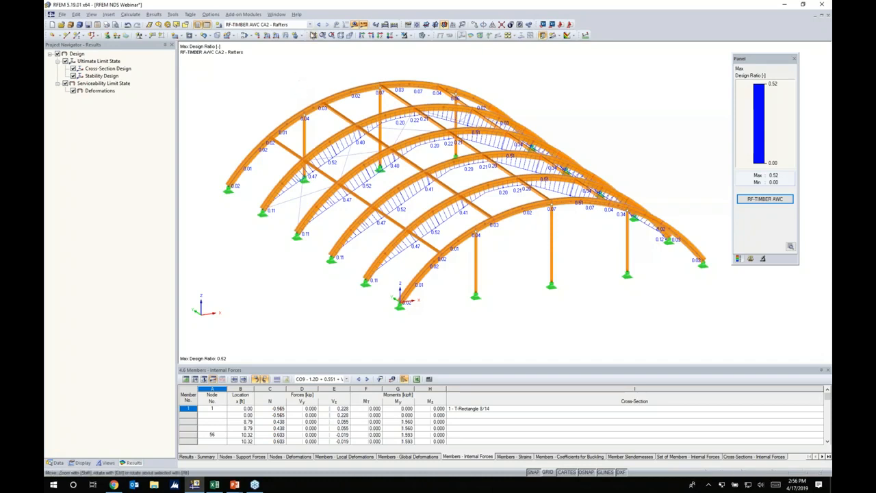
Show the global deformations u for load combination CO3, with the support reactions turned off.
left_click(312, 24)
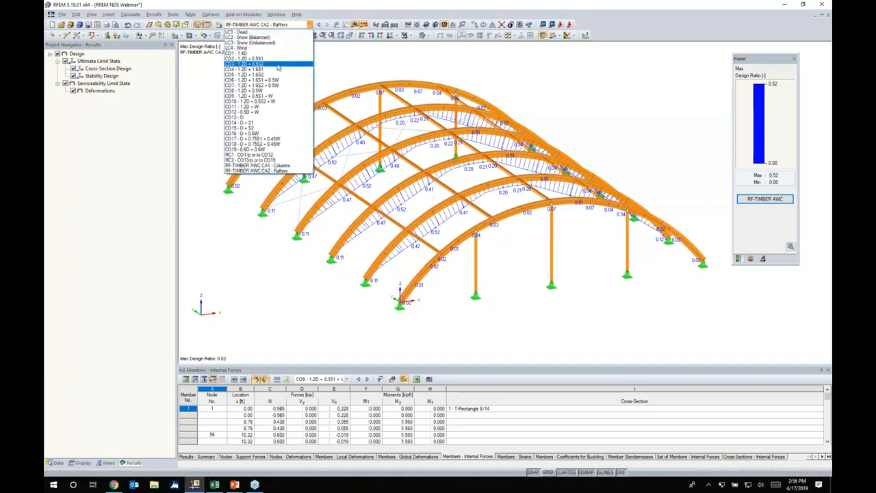
left_click(279, 65)
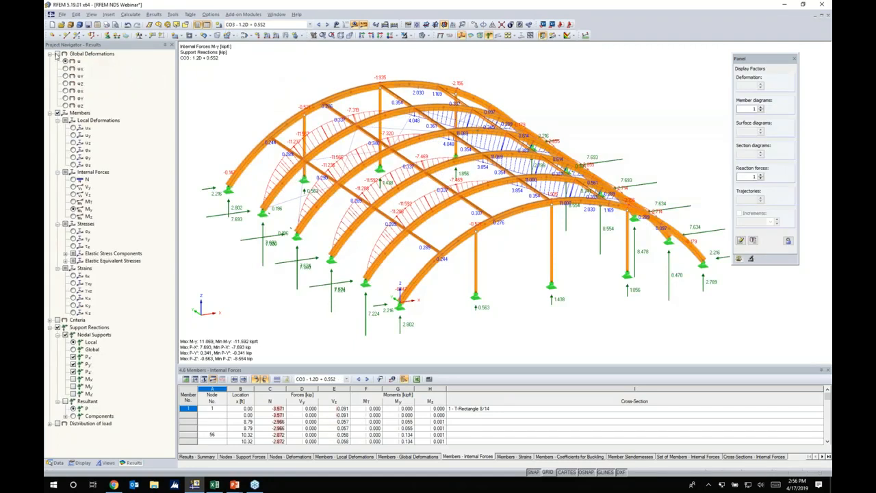
left_click(57, 55)
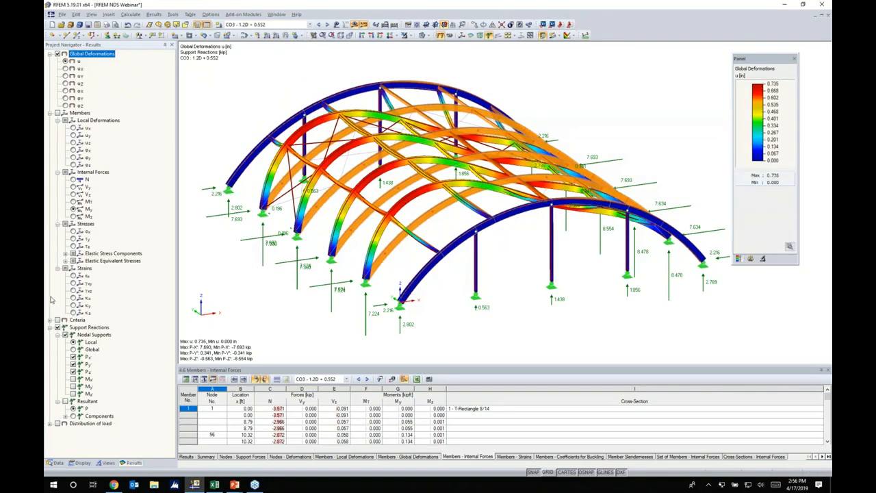
left_click(57, 327)
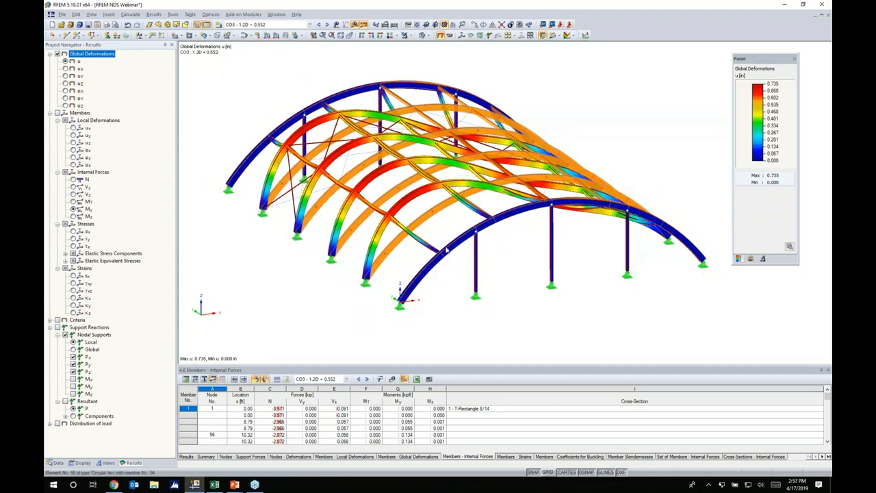
scroll(500, 266, "up", 1)
middle_click_drag(501, 266, 519, 272)
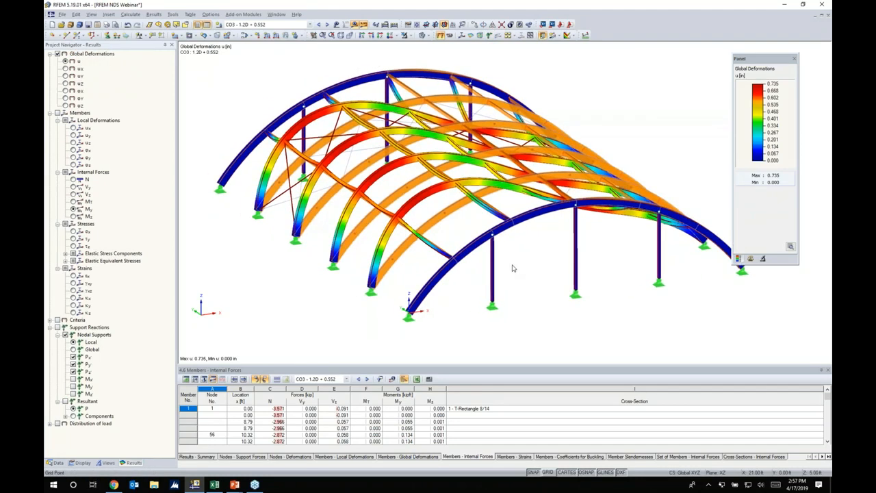
Switch to load combination CO5 and hide the undeformed model so only the deformed shape is displayed.
left_click(327, 25)
left_click(327, 25)
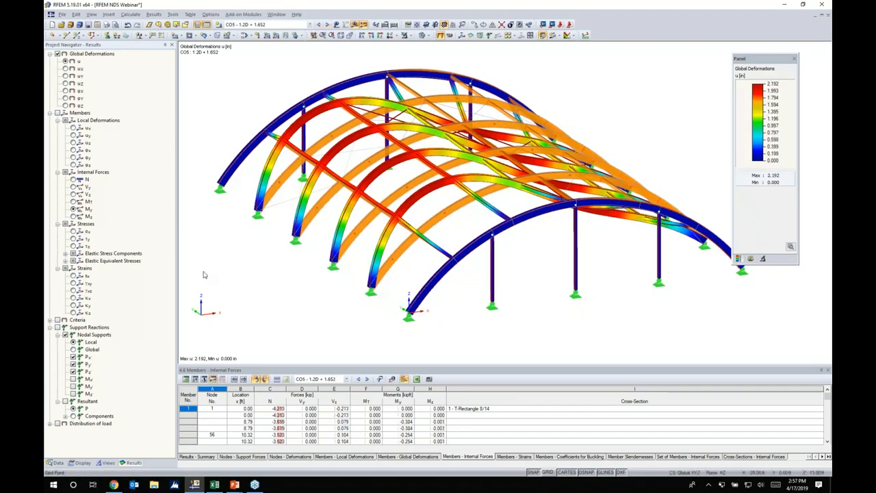
left_click(80, 463)
scroll(99, 302, "up", 8)
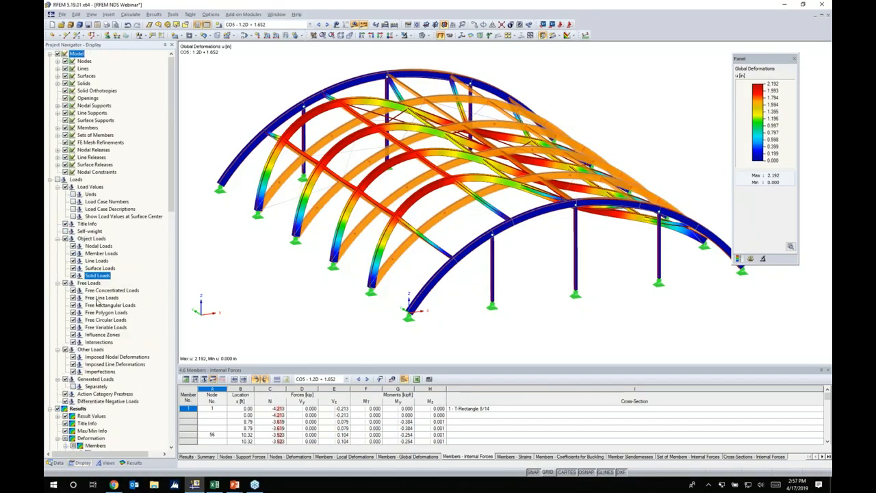
left_click(57, 54)
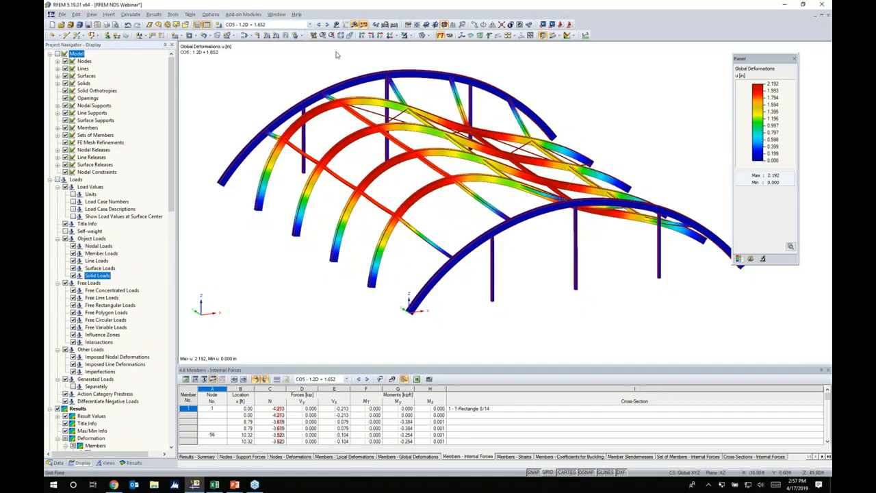
Compare the deformed shapes of the following load combinations, advancing up to CO8.
left_click(328, 25)
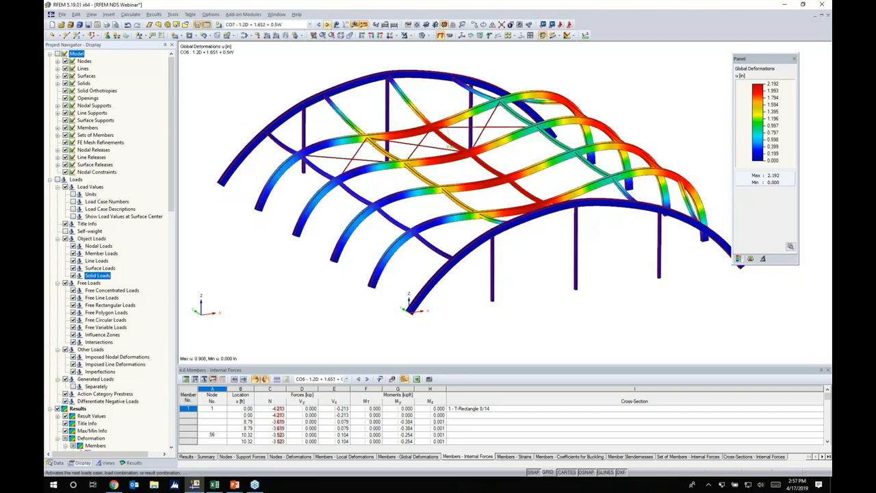
left_click(327, 25)
left_click(327, 24)
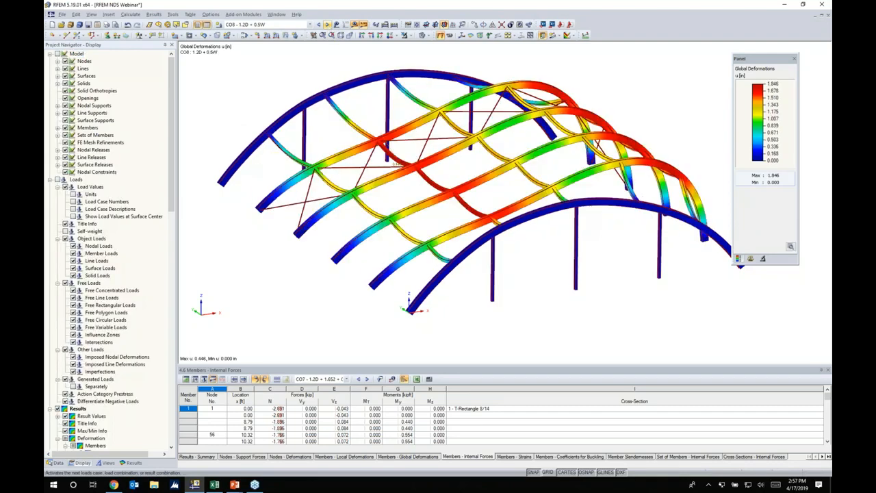
middle_click_drag(368, 218, 377, 233)
scroll(377, 233, "up", 1)
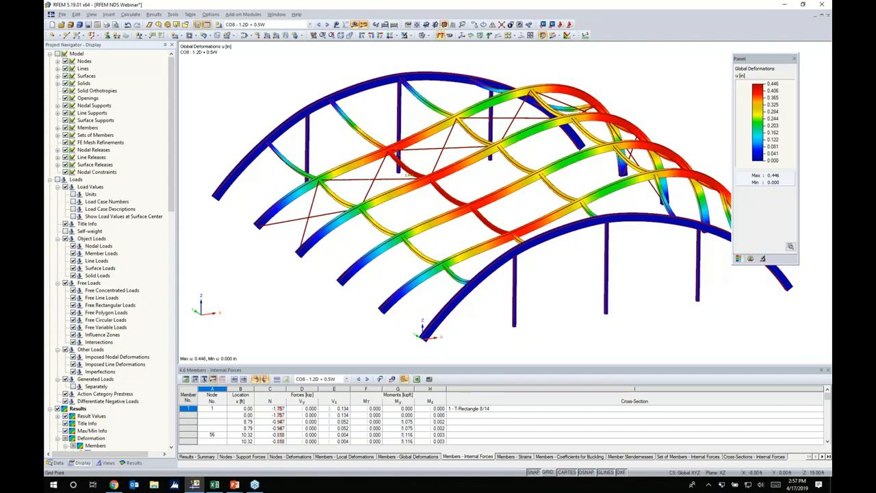
Set the graphic printout to a mass print into printout report PR1 and open its results settings.
left_click(106, 26)
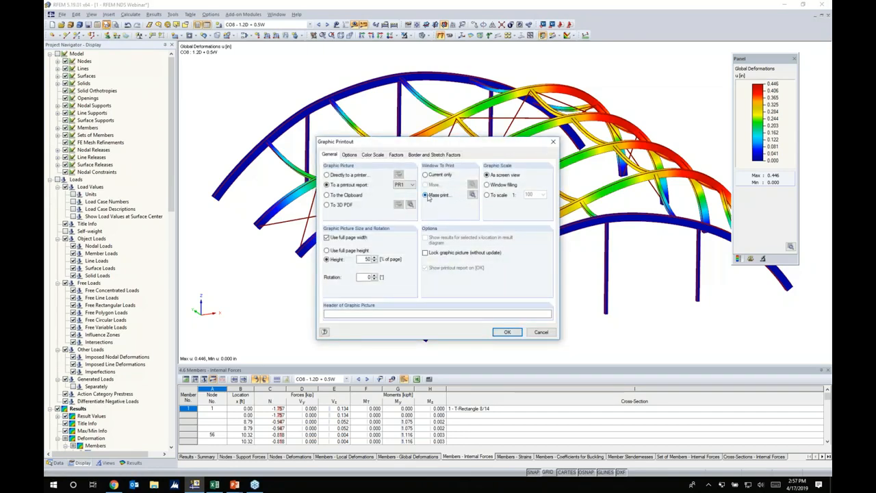
left_click(472, 196)
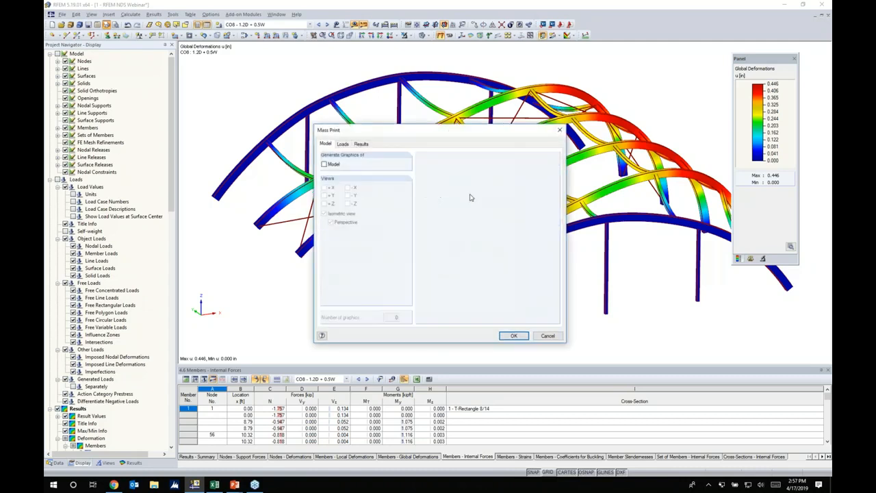
left_click(366, 146)
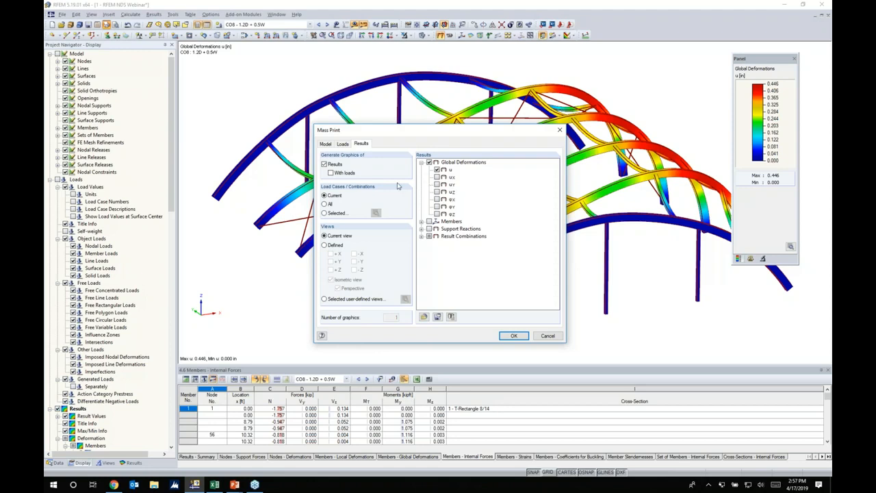
Limit the mass print to selected load combinations, choosing CO13 through CO19 for display.
left_click(324, 214)
left_click(376, 213)
left_click_drag(431, 135, 544, 135)
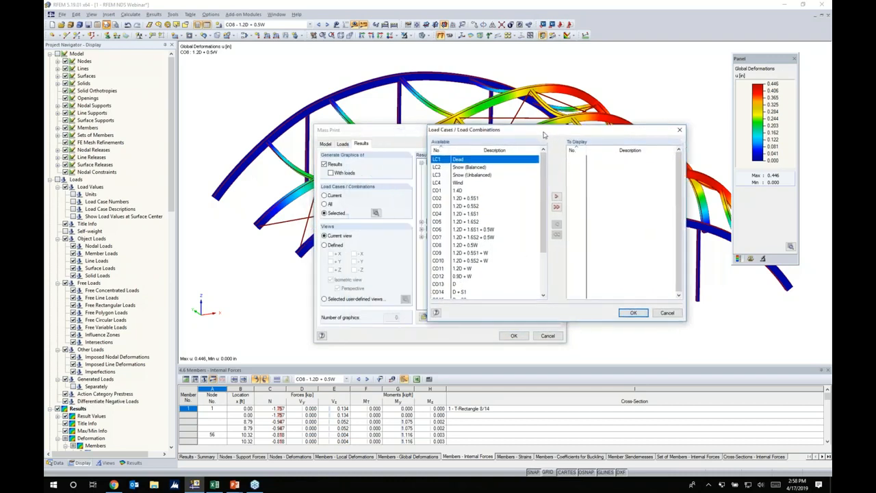
scroll(531, 224, "down", 3)
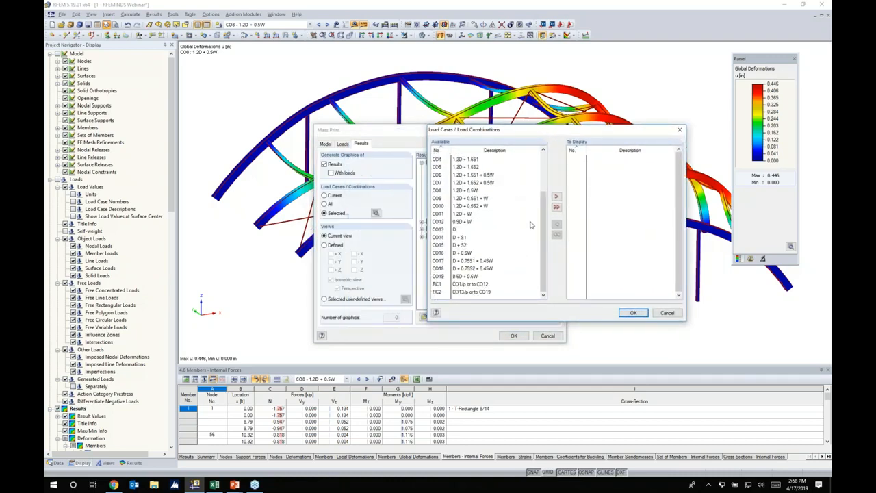
left_click(459, 232)
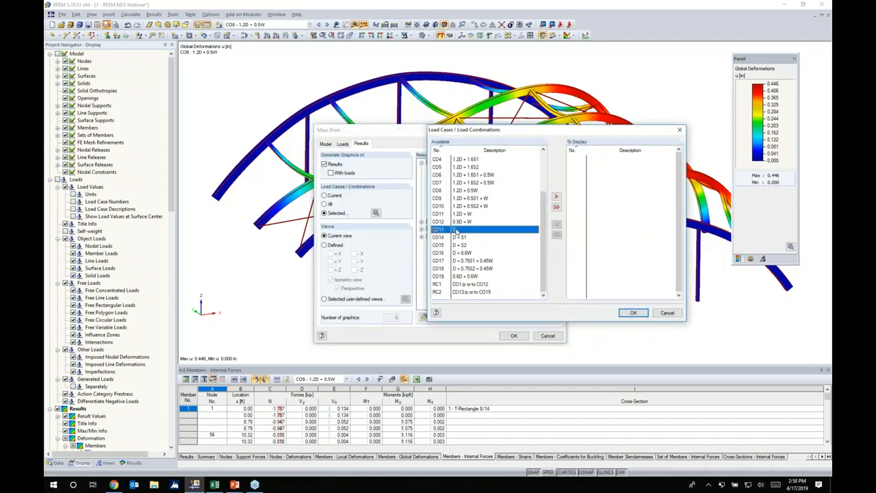
left_click(458, 276)
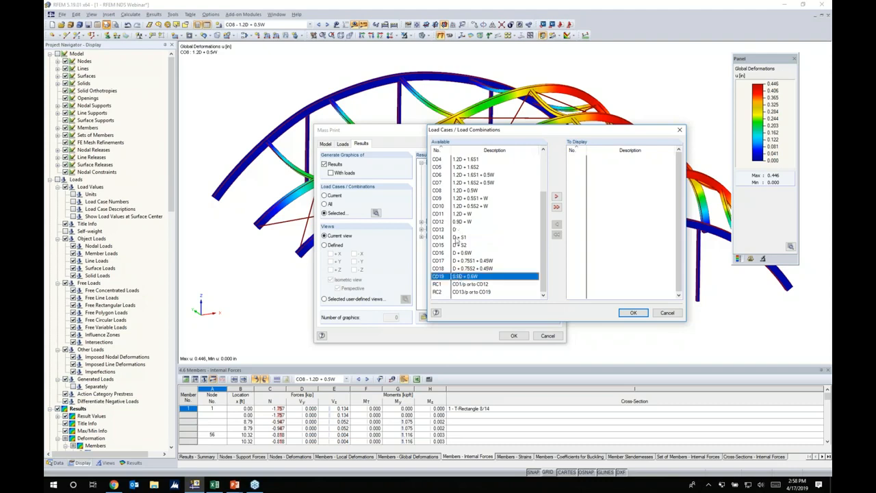
left_click(454, 232, "shift")
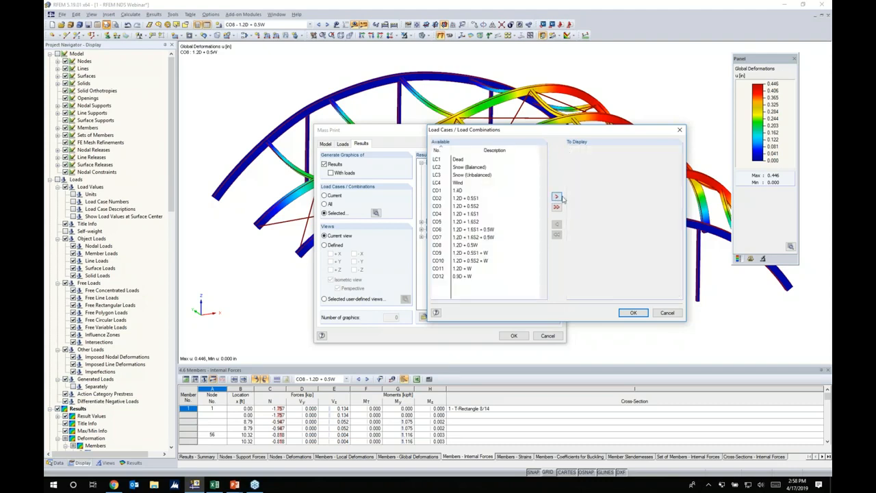
left_click(556, 196)
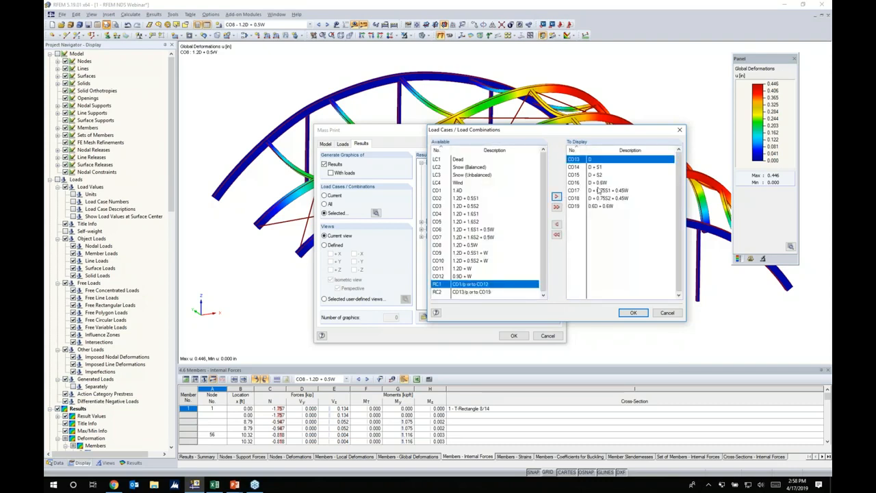
left_click(634, 313)
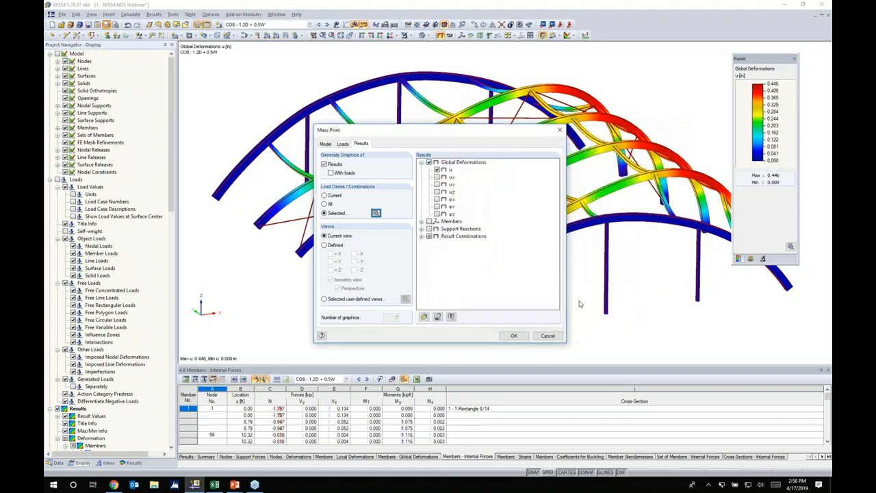
Confirm the mass print and create the new printout report using the "1 - Input data and reduced results" template.
left_click(514, 336)
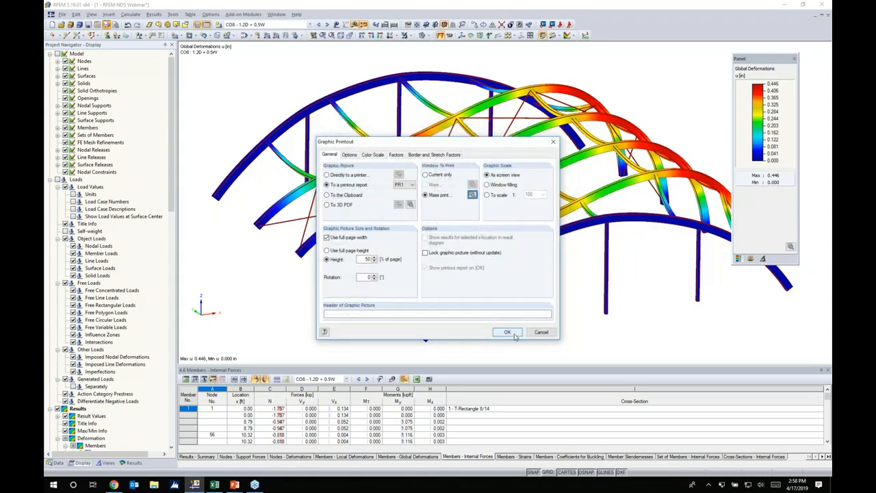
left_click(515, 334)
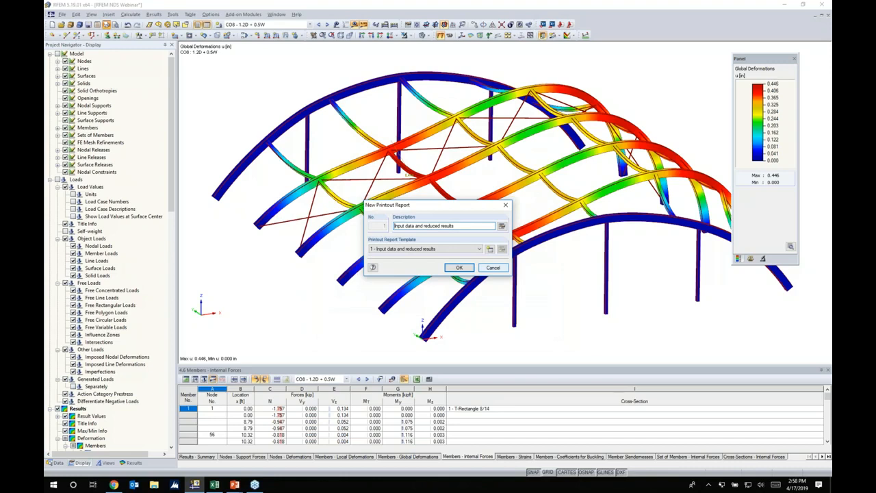
left_click(417, 251)
left_click(417, 254)
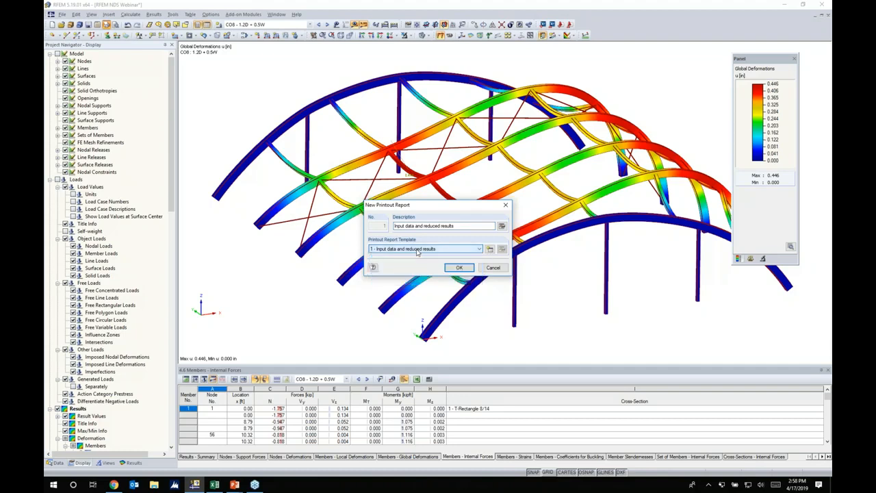
left_click(461, 268)
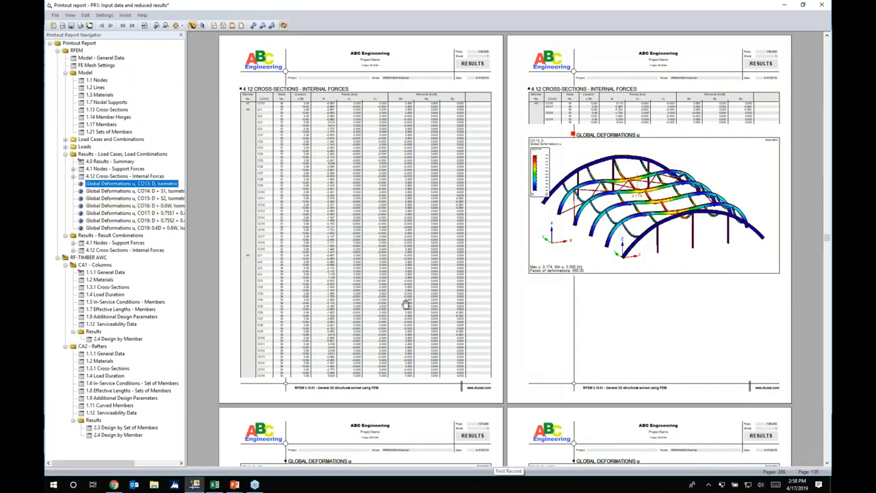
Review the global deformation graphics in the report, from CO13 through CO16.
scroll(406, 304, "down", 5)
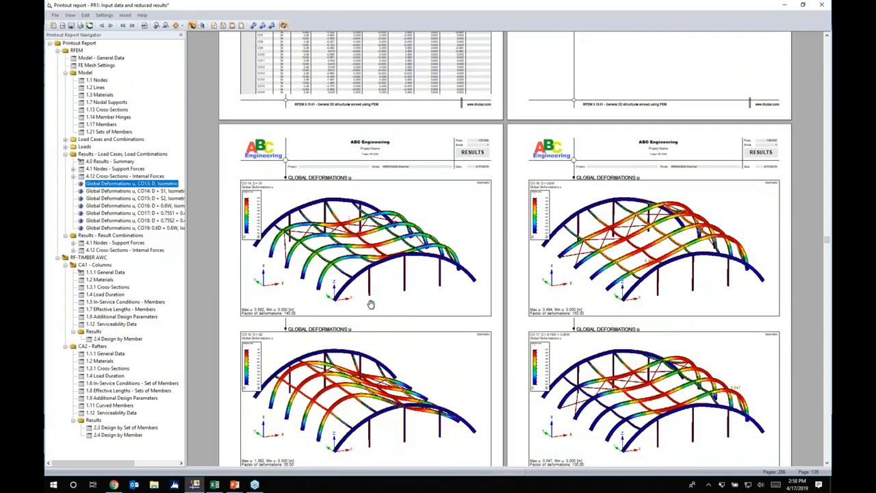
scroll(371, 304, "up", 8)
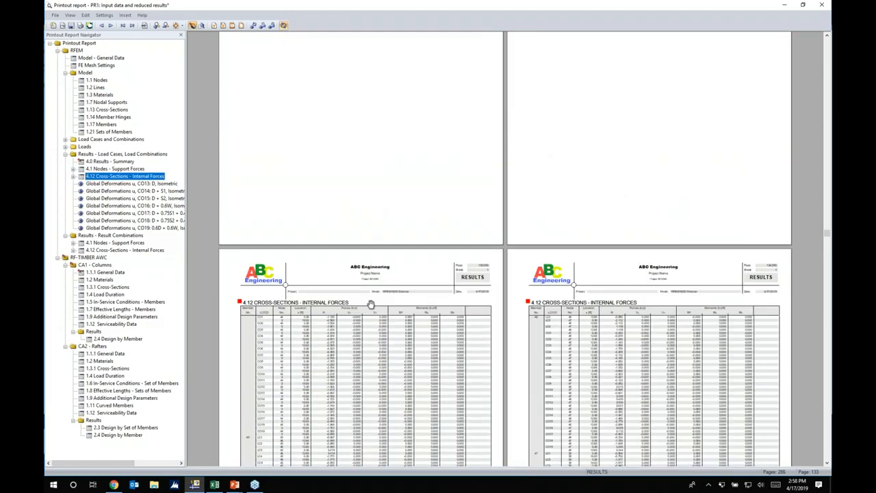
scroll(371, 304, "up", 3, "ctrl")
left_click(95, 184)
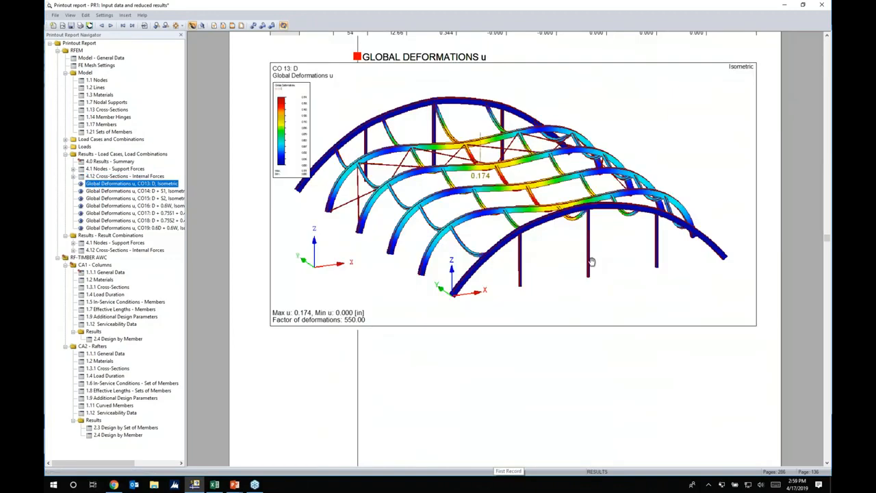
scroll(592, 263, "down", 8)
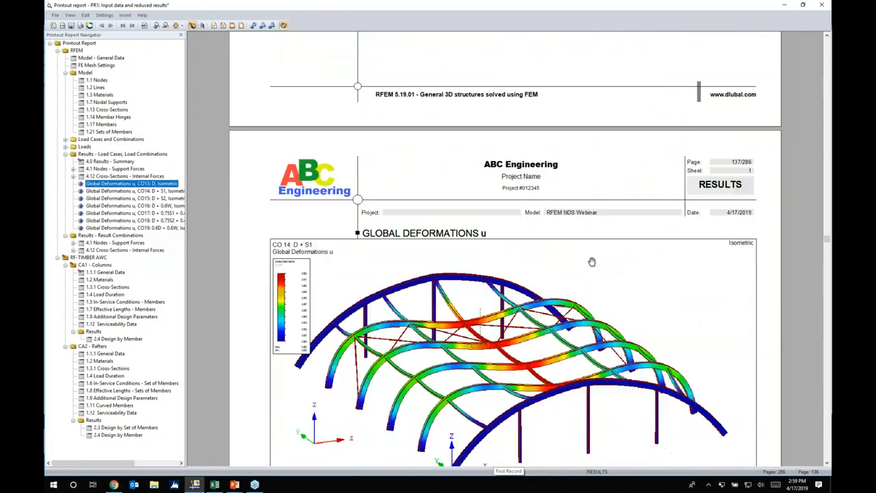
scroll(592, 262, "down", 8)
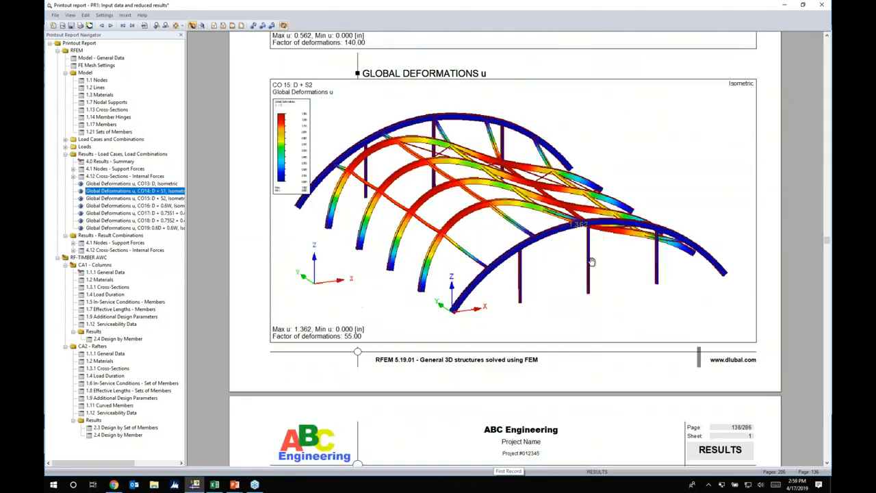
scroll(591, 262, "down", 3)
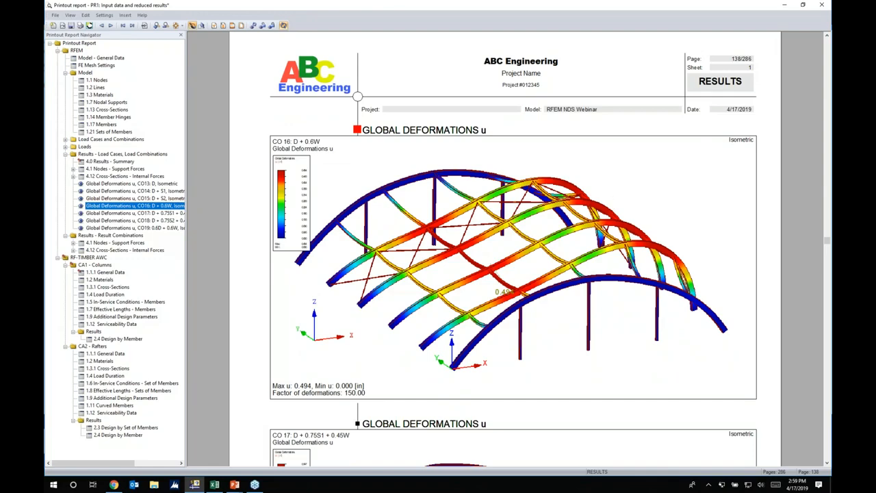
Edit the CO16 deformation graphic with a rotated view and the undeformed model displayed, and return to the printout report.
right_click(622, 180)
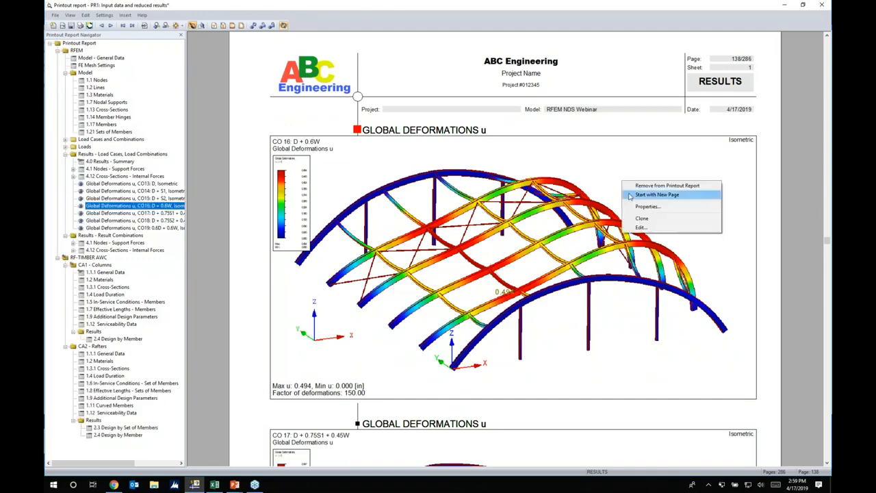
left_click(641, 228)
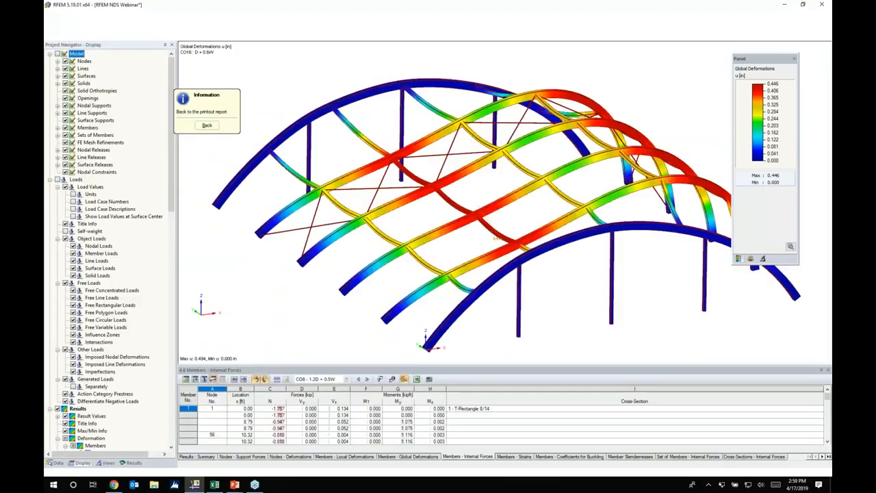
middle_click_drag(618, 219, 466, 198, "ctrl")
left_click(57, 53)
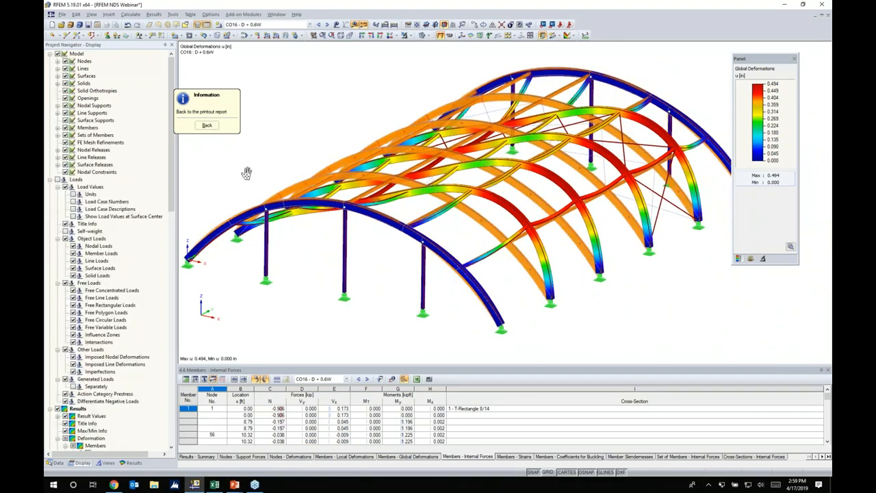
left_click(207, 125)
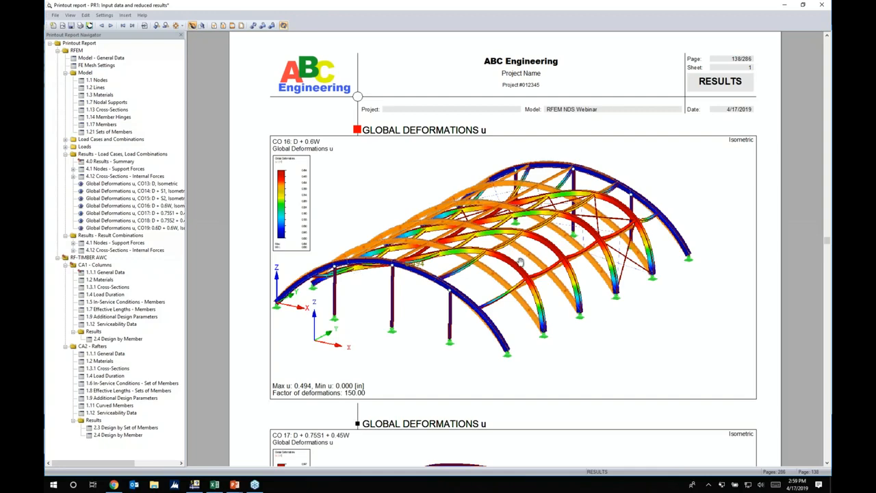
Check the CO17 graphic and the report's main chapters, leaving RFEM expanded and RF-TIMBER AWC collapsed.
scroll(524, 247, "down", 1, "ctrl")
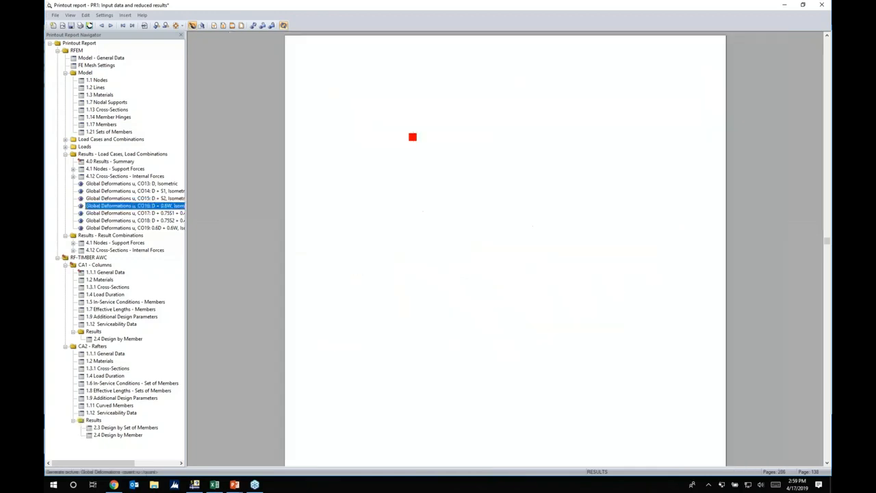
scroll(524, 247, "down", 5)
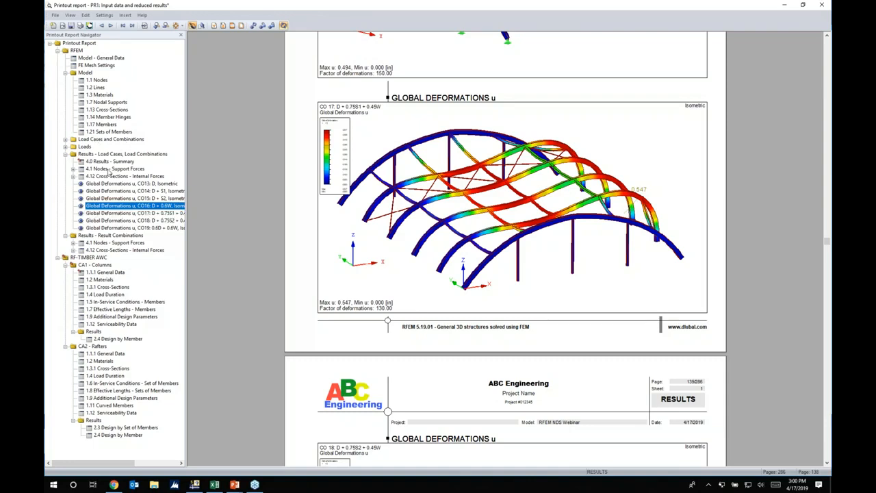
left_click(58, 51)
left_click(57, 58)
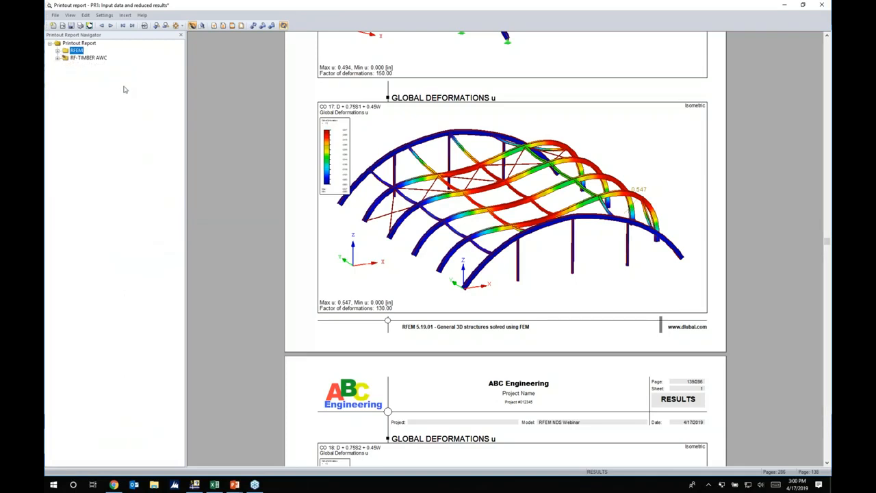
left_click(57, 50)
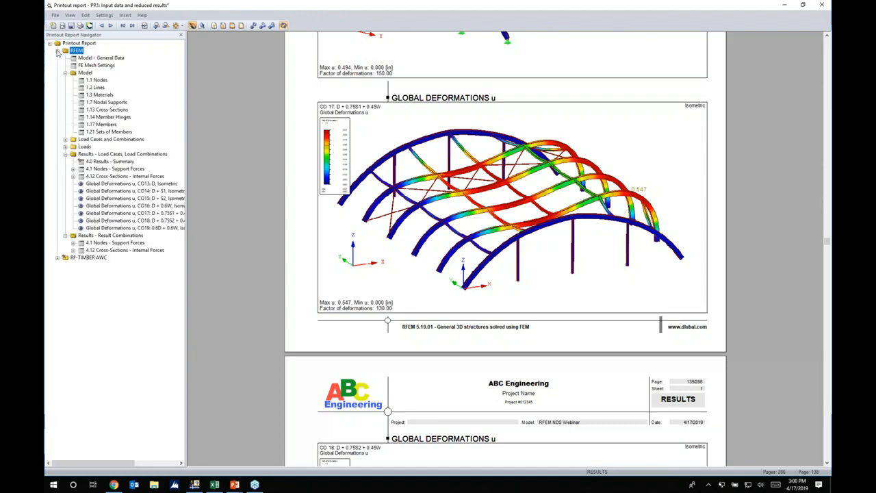
Look at the 1.1 Nodes and 1.2 Lines tables and remove 1.2 Lines from the printout report.
left_click(97, 80)
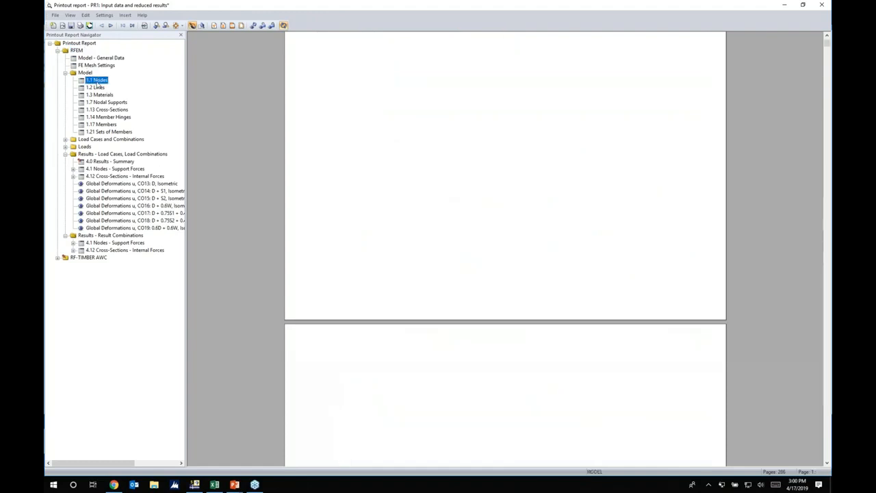
left_click(96, 89)
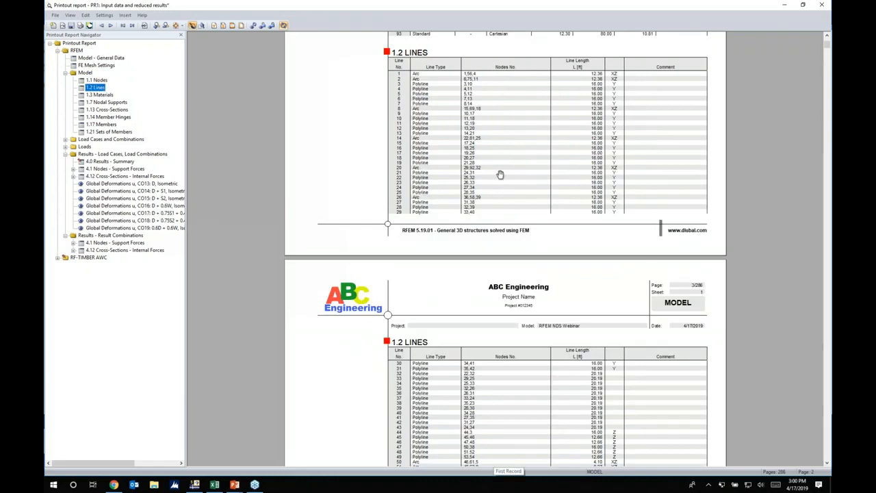
right_click(101, 89)
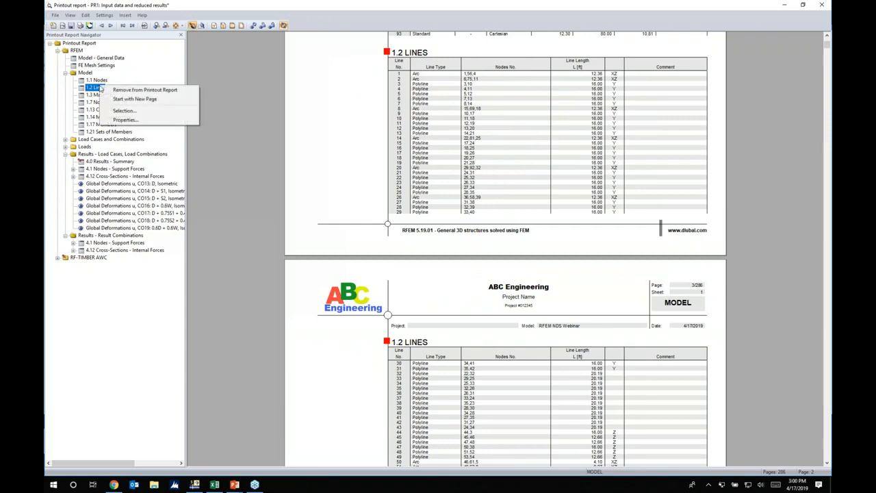
left_click(134, 89)
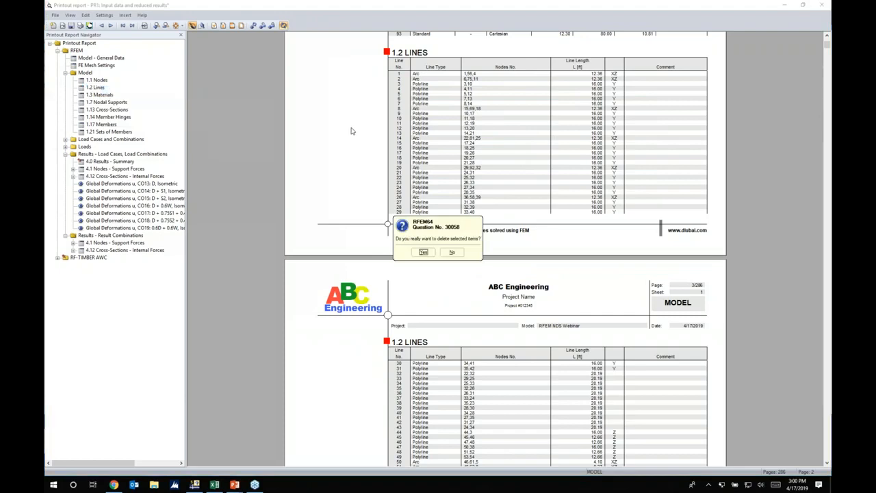
left_click(424, 252)
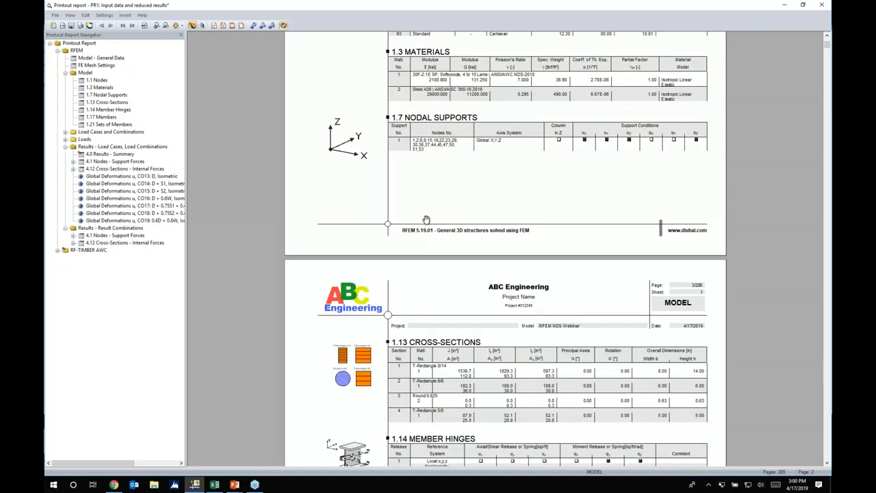
Reorder the Model chapter so that 1.13 Cross-Sections comes directly before 1.7 Nodal Supports.
scroll(426, 220, "down", 3)
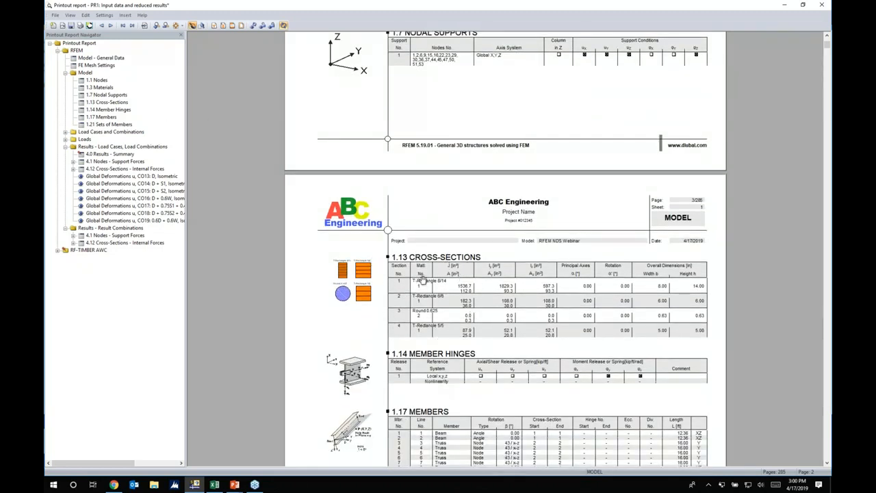
scroll(424, 280, "up", 3)
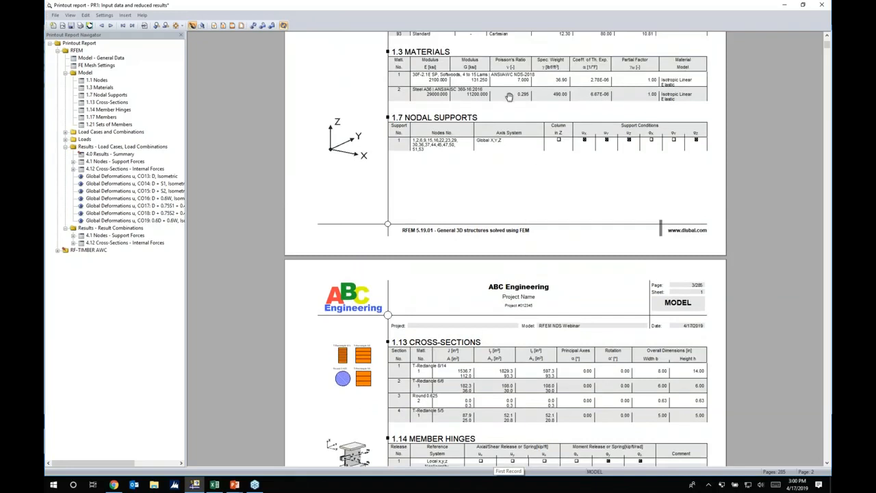
left_click(108, 102)
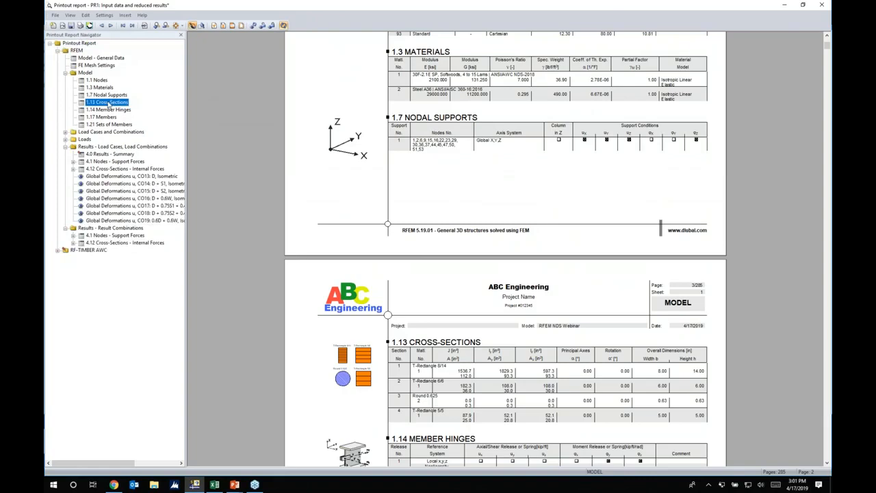
left_click_drag(99, 104, 100, 94)
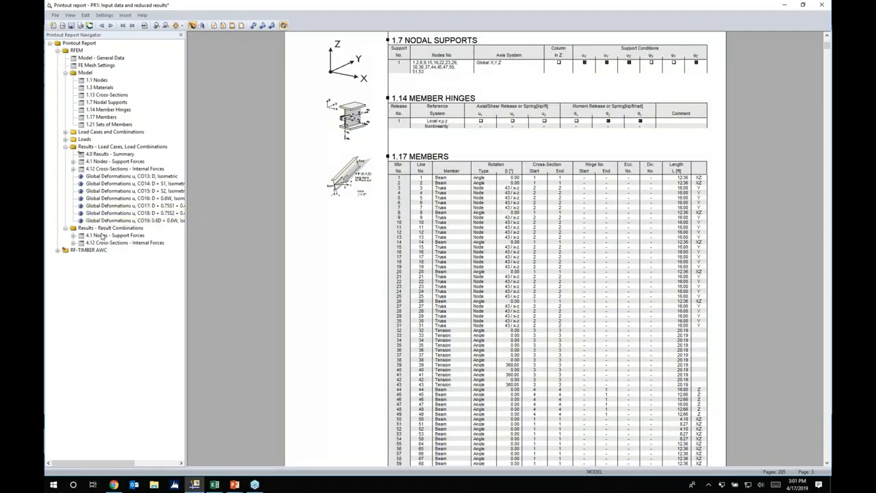
Look at the 4.1 Nodes - Support Forces and 4.12 Cross-Sections - Internal Forces tables under Results - Result Combinations.
left_click(101, 237)
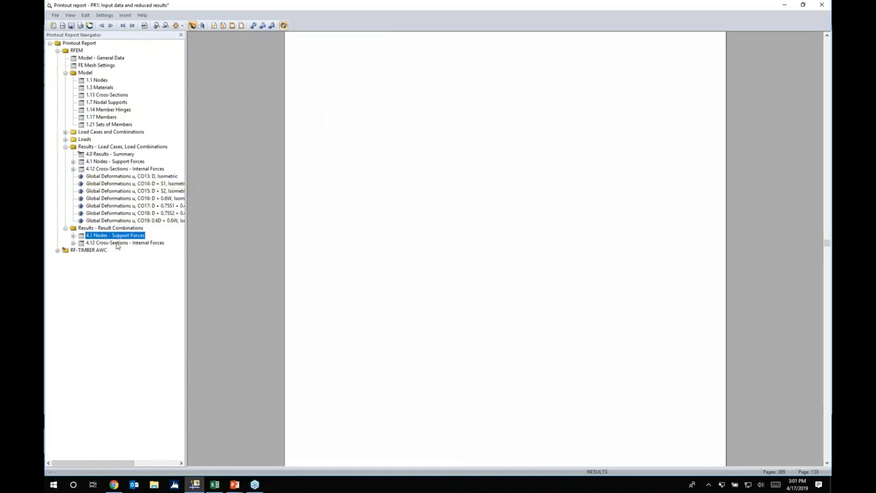
scroll(498, 164, "down", 5)
scroll(341, 66, "down", 5)
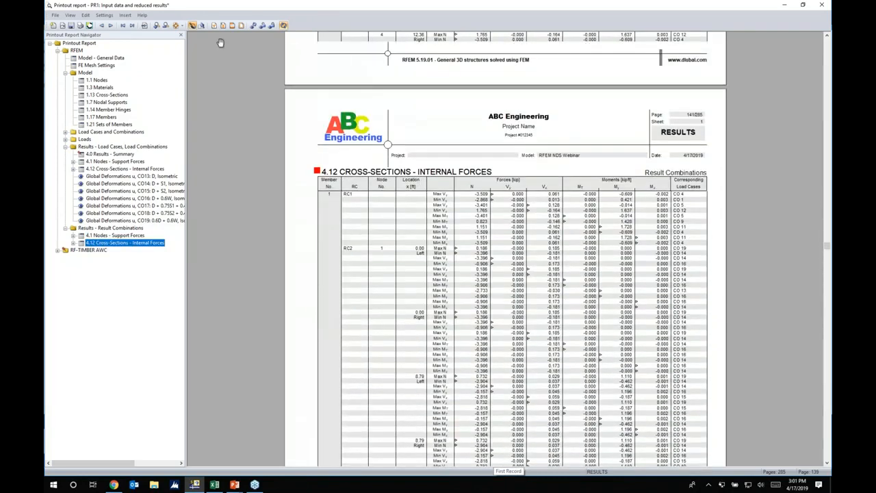
Review the printout report selection's RFEM model data and result combination tables and accept it without changes.
left_click(87, 16)
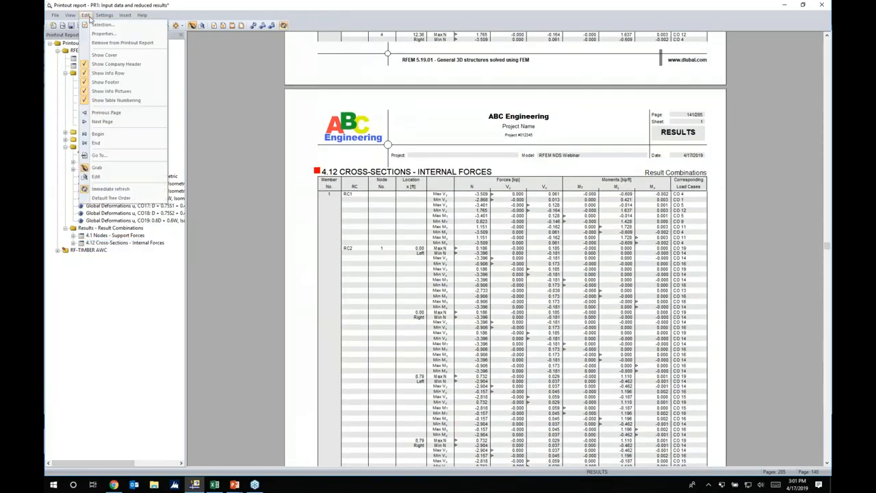
left_click(100, 24)
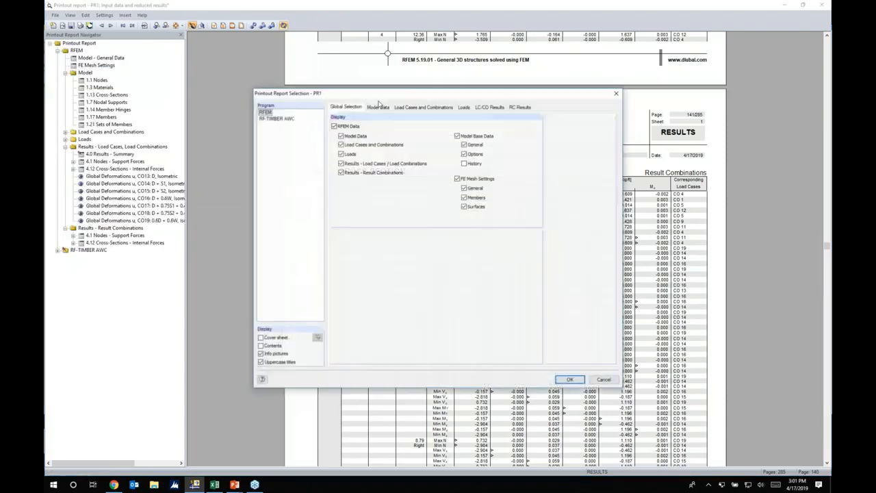
left_click(376, 108)
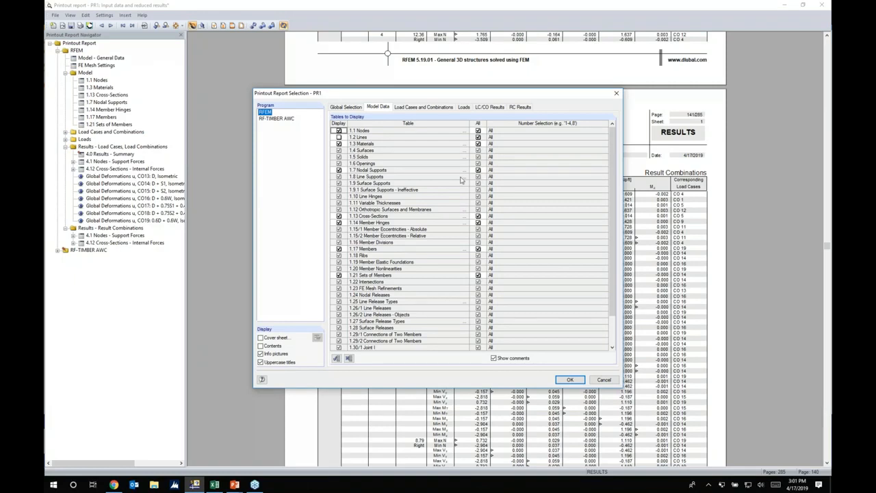
left_click(517, 108)
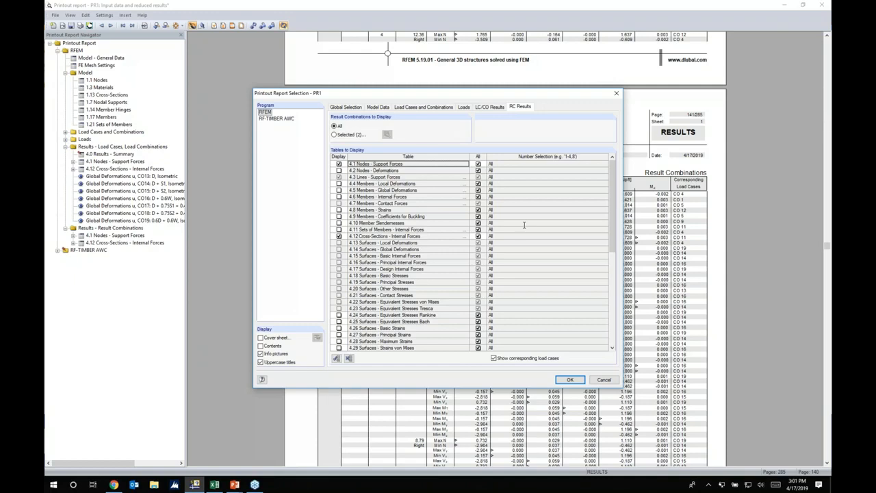
left_click(581, 381)
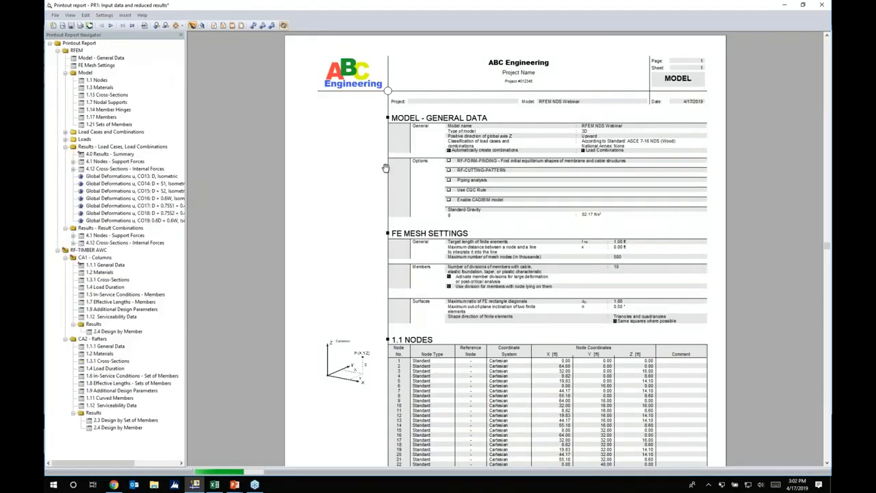
left_click(104, 14)
mouse_move(107, 25)
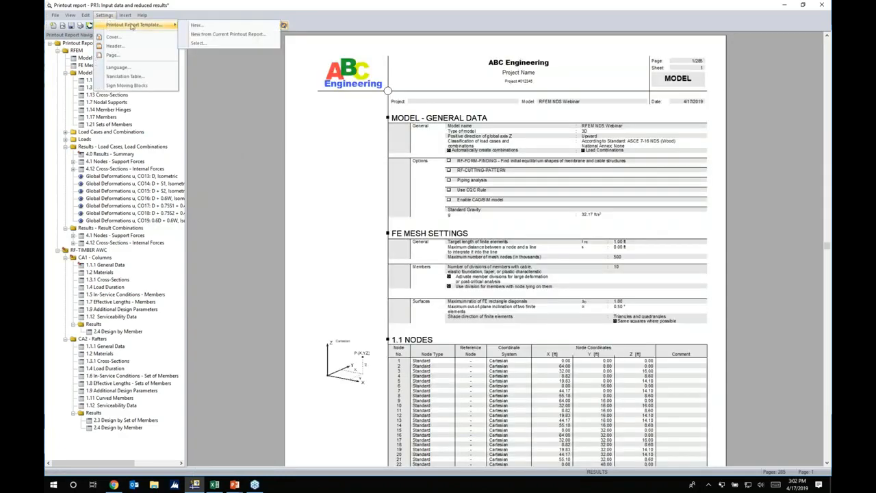
left_click(221, 34)
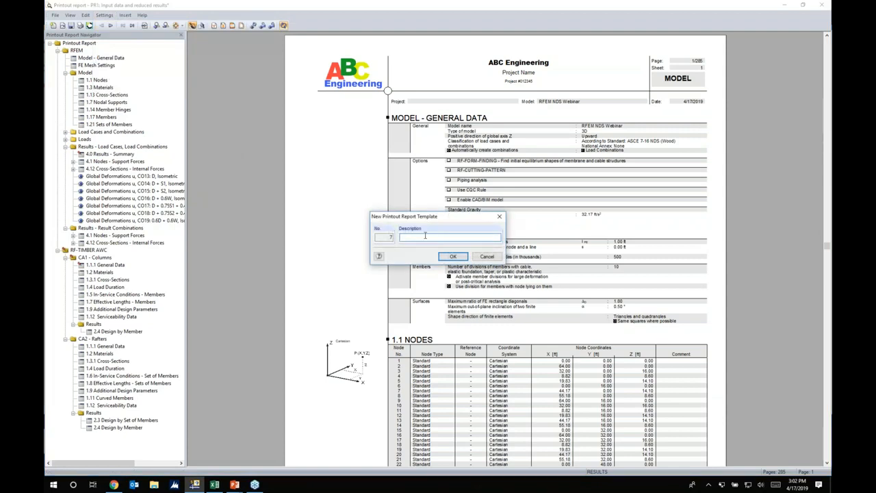
type("TEMPL")
key("BackSpace")
key("BackSpace")
key("BackSpace")
key("BackSpace")
type("Template")
left_click(487, 256)
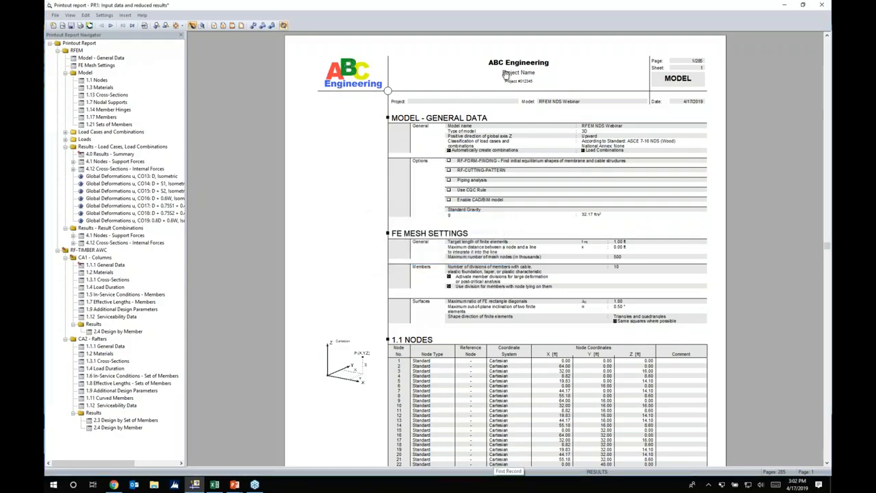
Collapse the RFEM chapter and examine RF-TIMBER AWC's 2.4 Design by Member for the columns and 2.3 Design by Set of Members for the rafters.
left_click(522, 130)
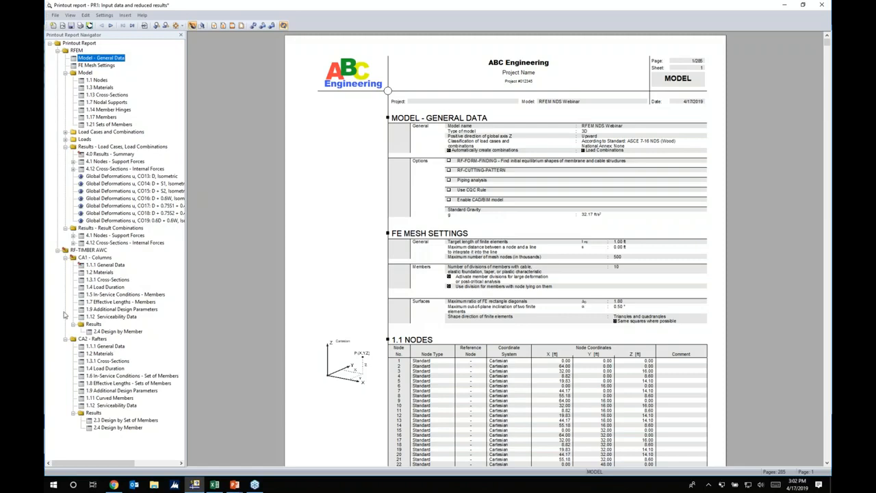
left_click(58, 51)
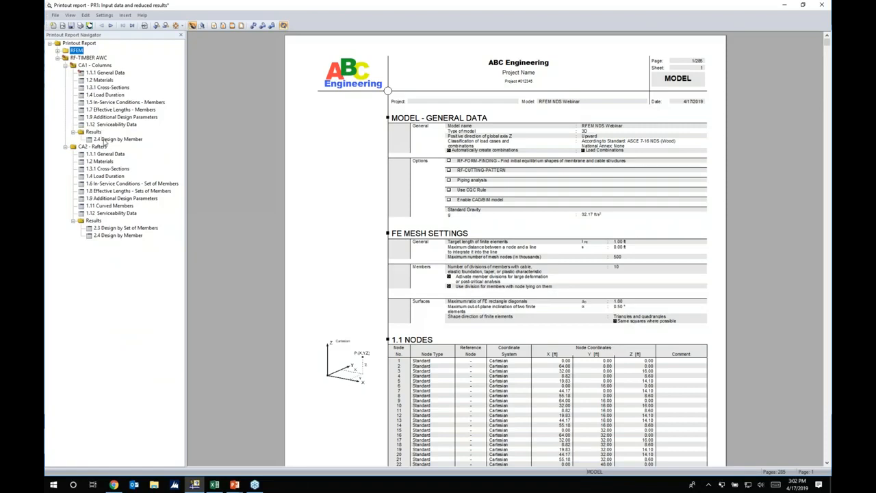
left_click(106, 139)
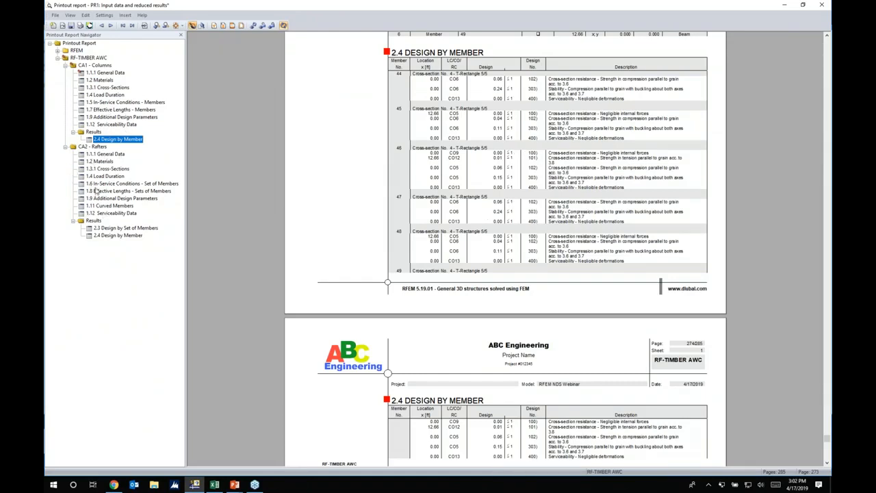
left_click(113, 230)
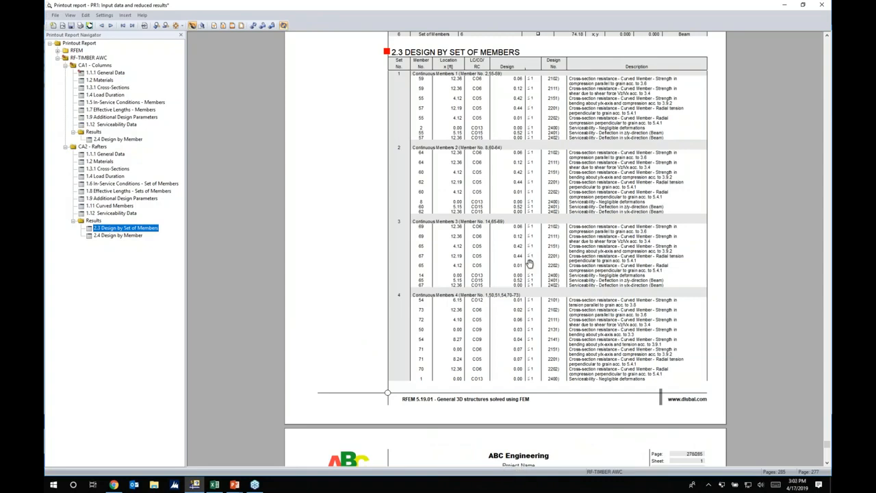
scroll(530, 264, "down", 10)
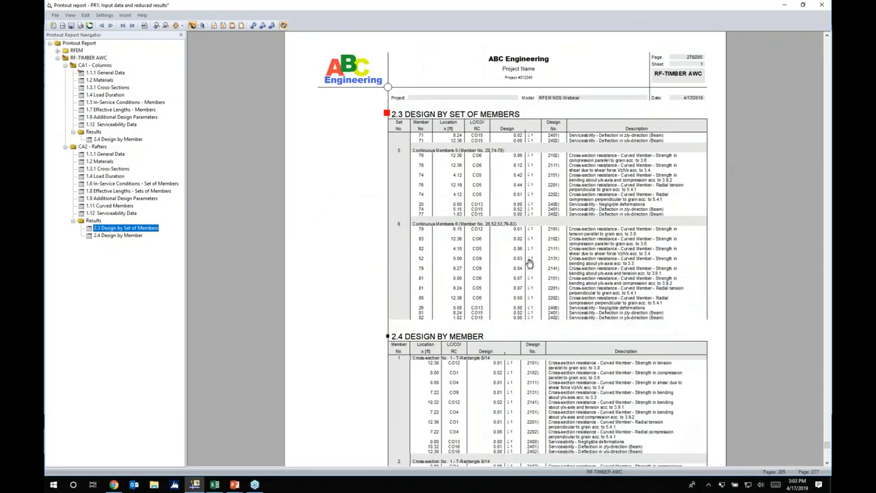
scroll(529, 263, "down", 1)
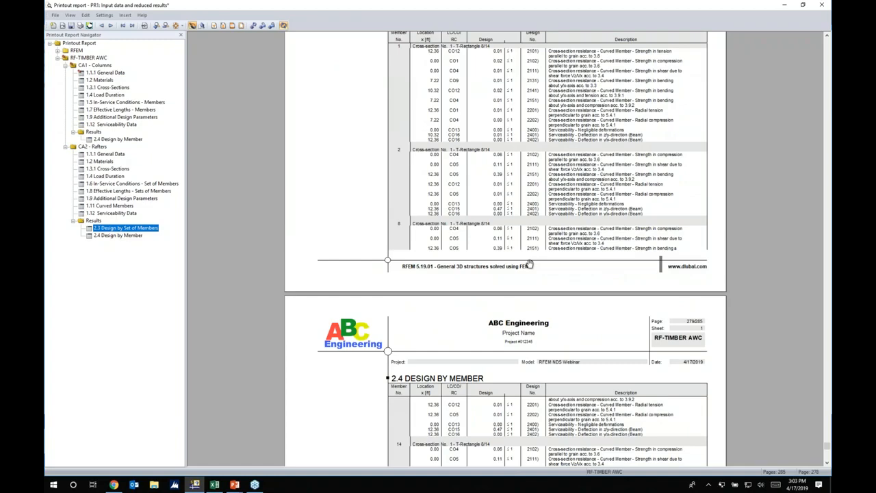
Switch to the running PowerPoint slide show of NDS-2018 Timber Member Design in RFEM with the More Information slide.
key("super+Tab")
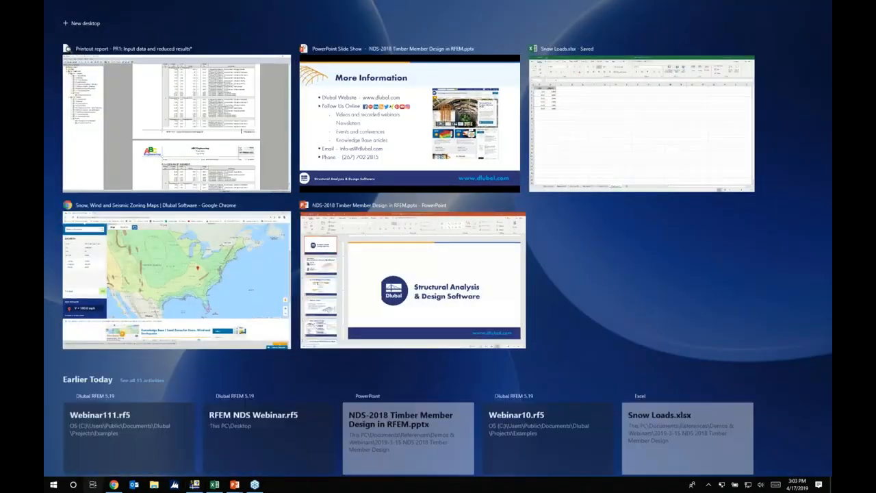
left_click(432, 162)
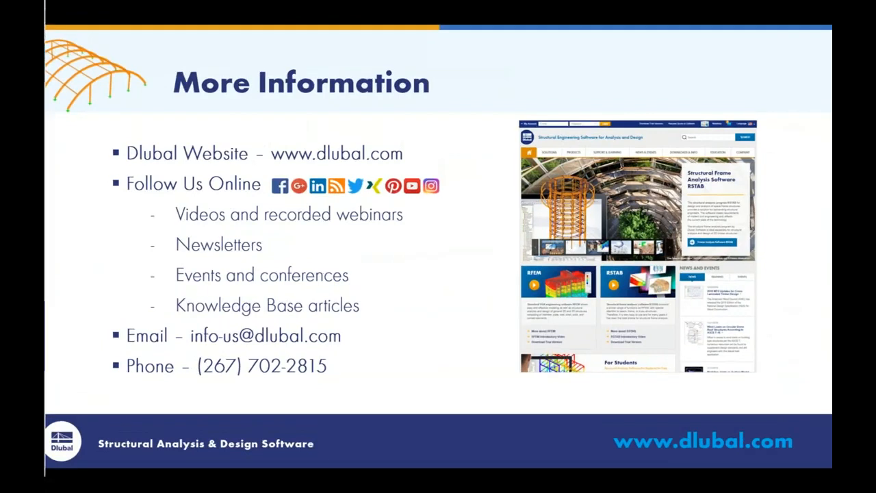